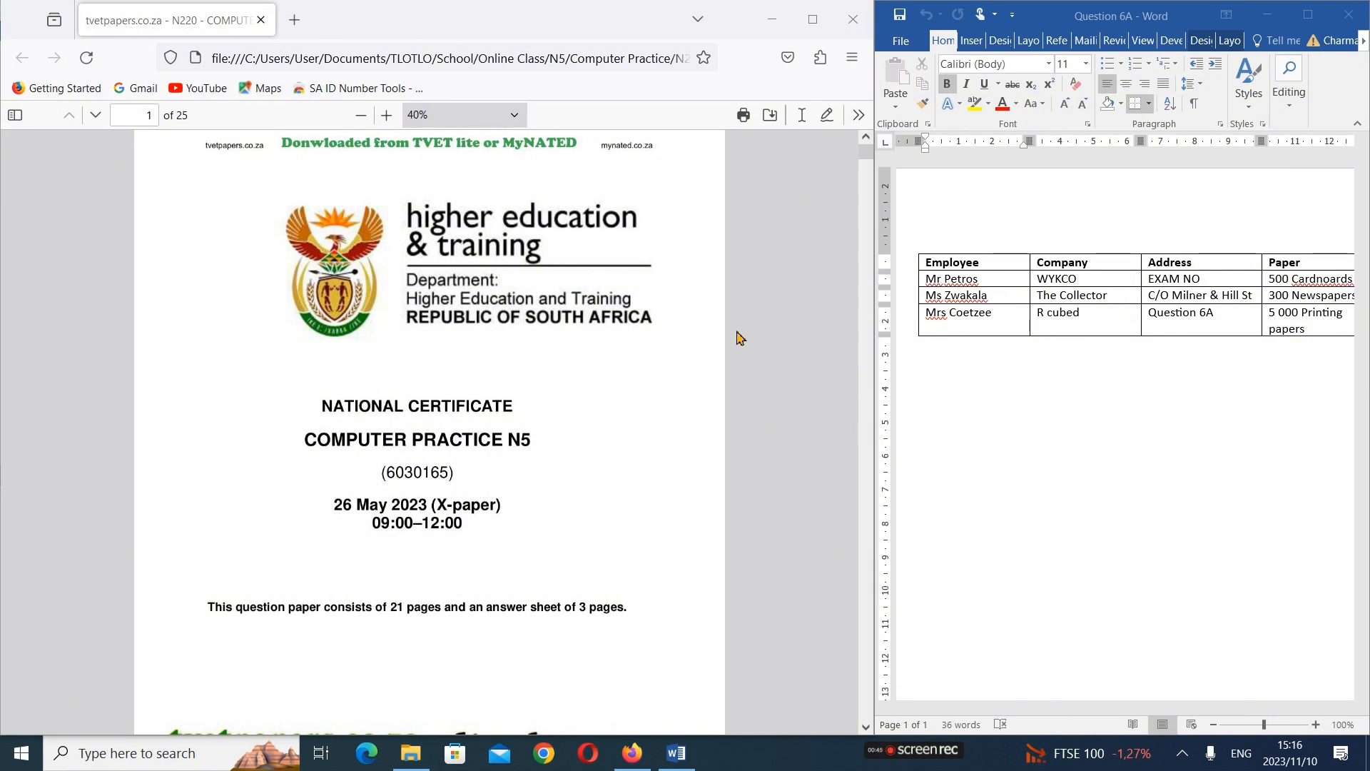
# Widen the Word window beside the exam paper so that more of the employee table fits on screen
pyautogui.scroll(-3, 498, 401)
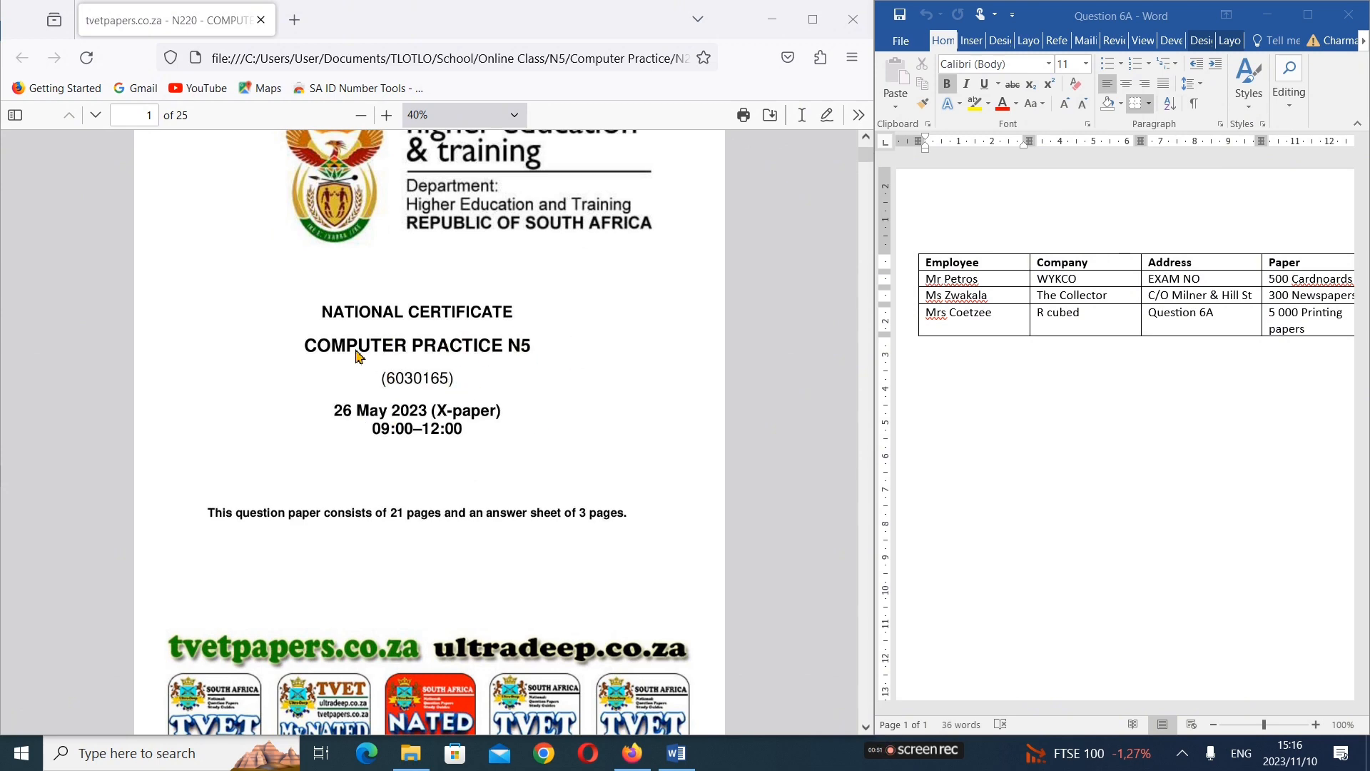
pyautogui.scroll(-5, 349, 408)
pyautogui.scroll(5, 351, 404)
pyautogui.scroll(-3, 352, 407)
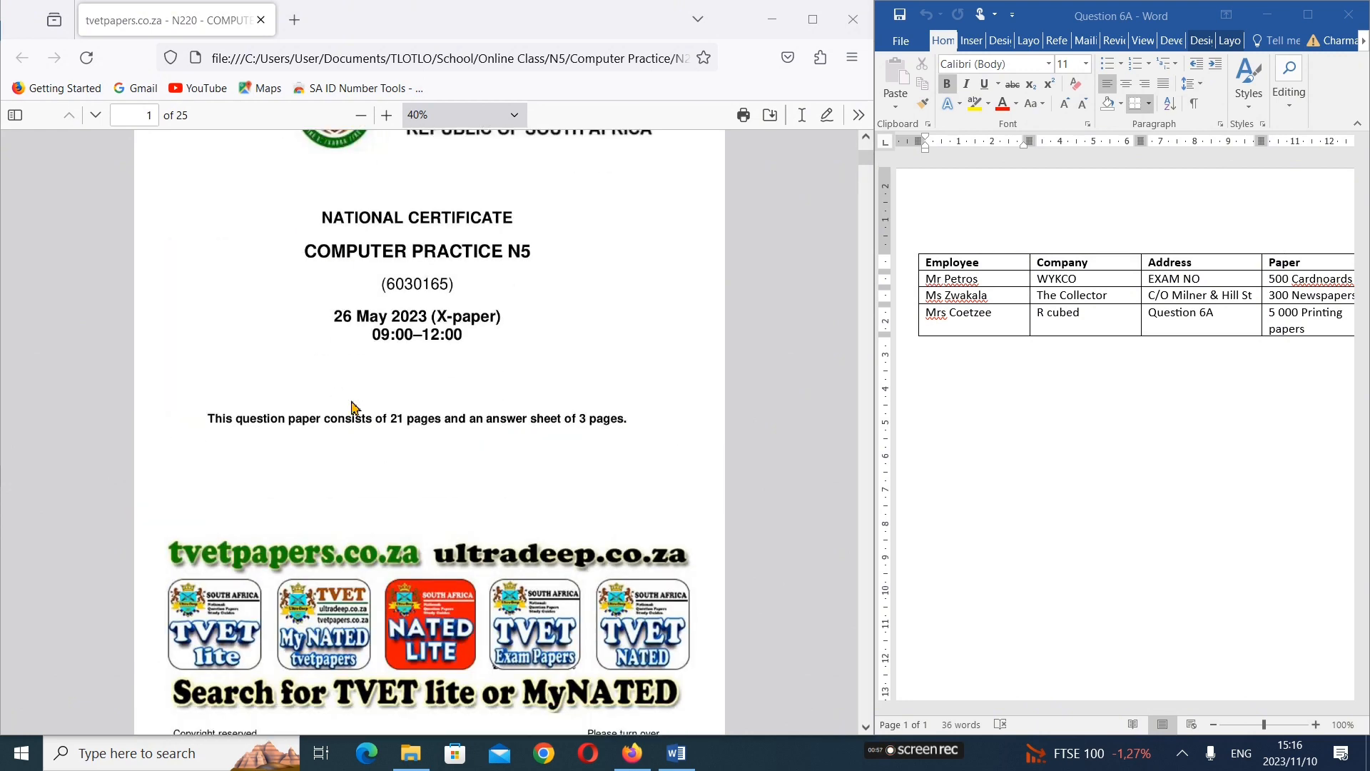
pyautogui.scroll(-9, 352, 408)
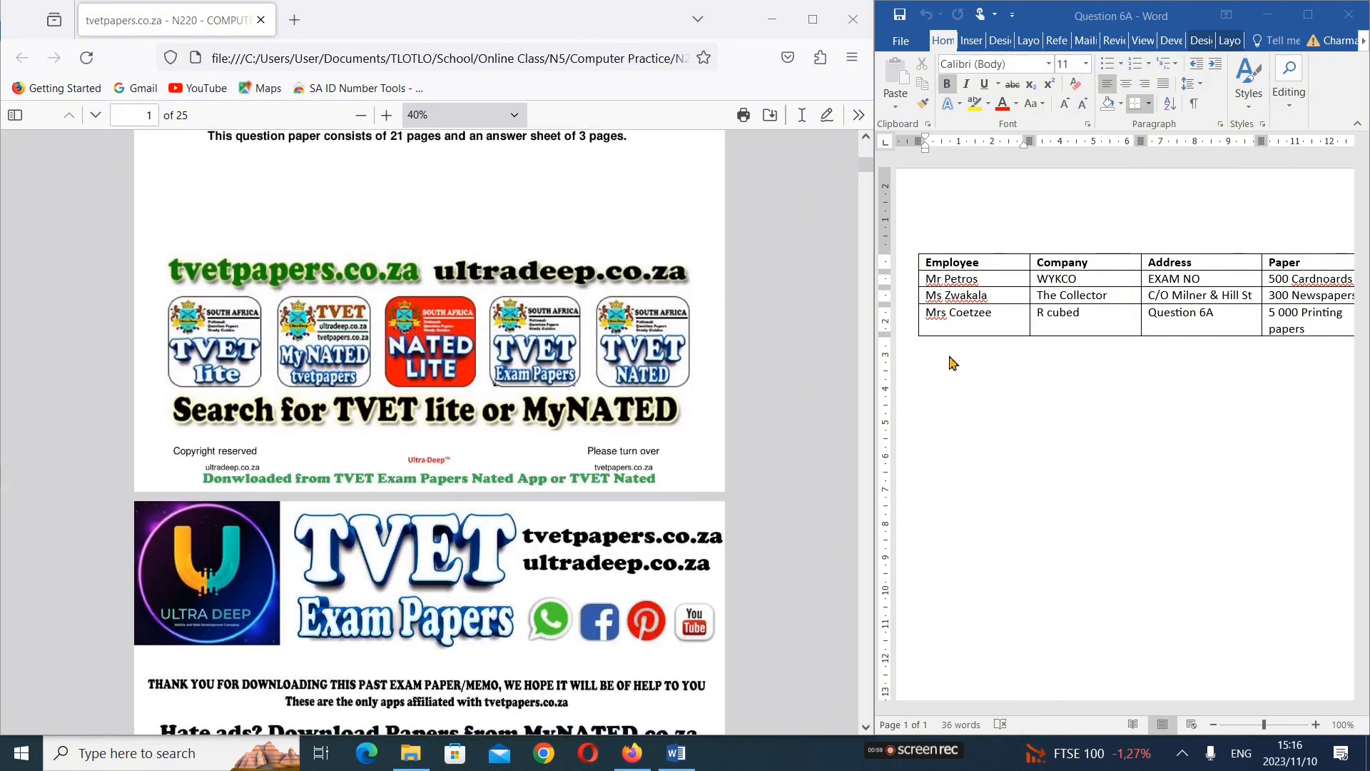
pyautogui.scroll(-20, 340, 438)
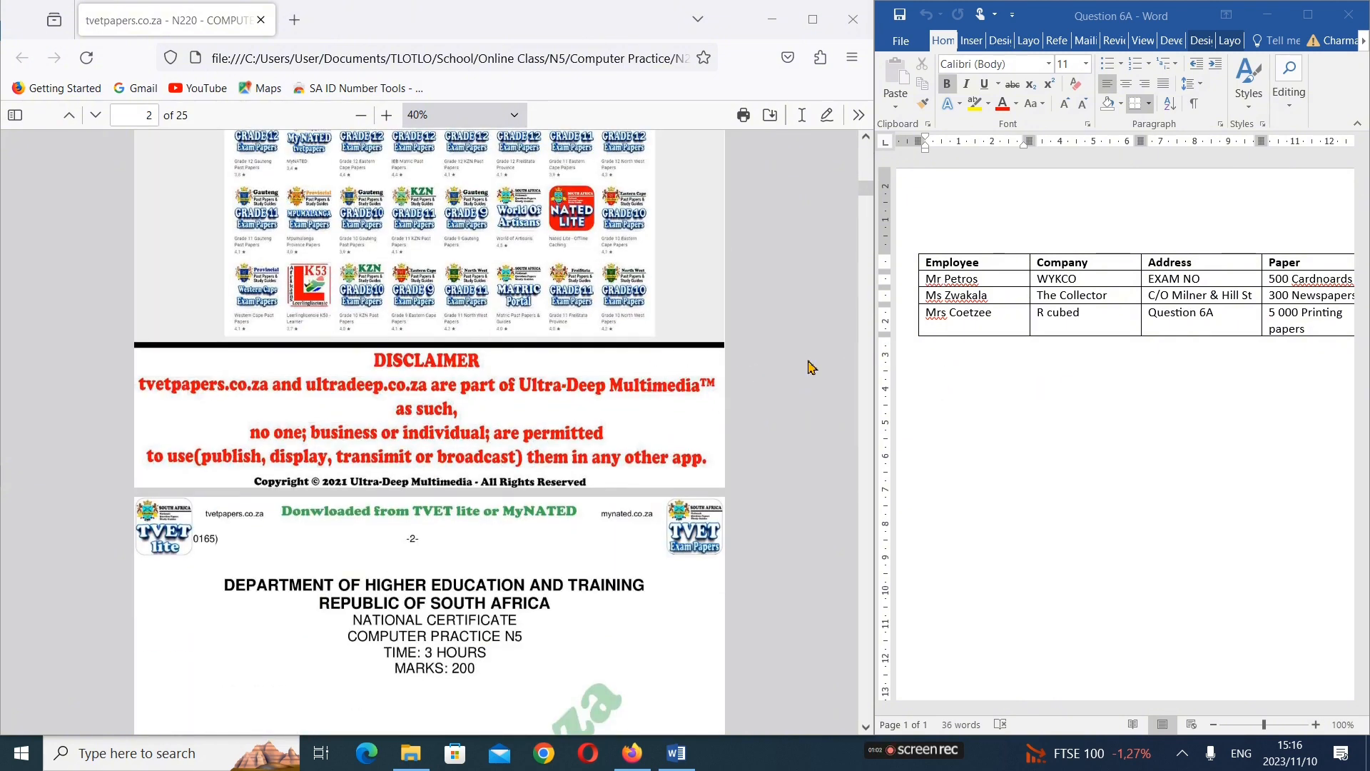
pyautogui.click(997, 373)
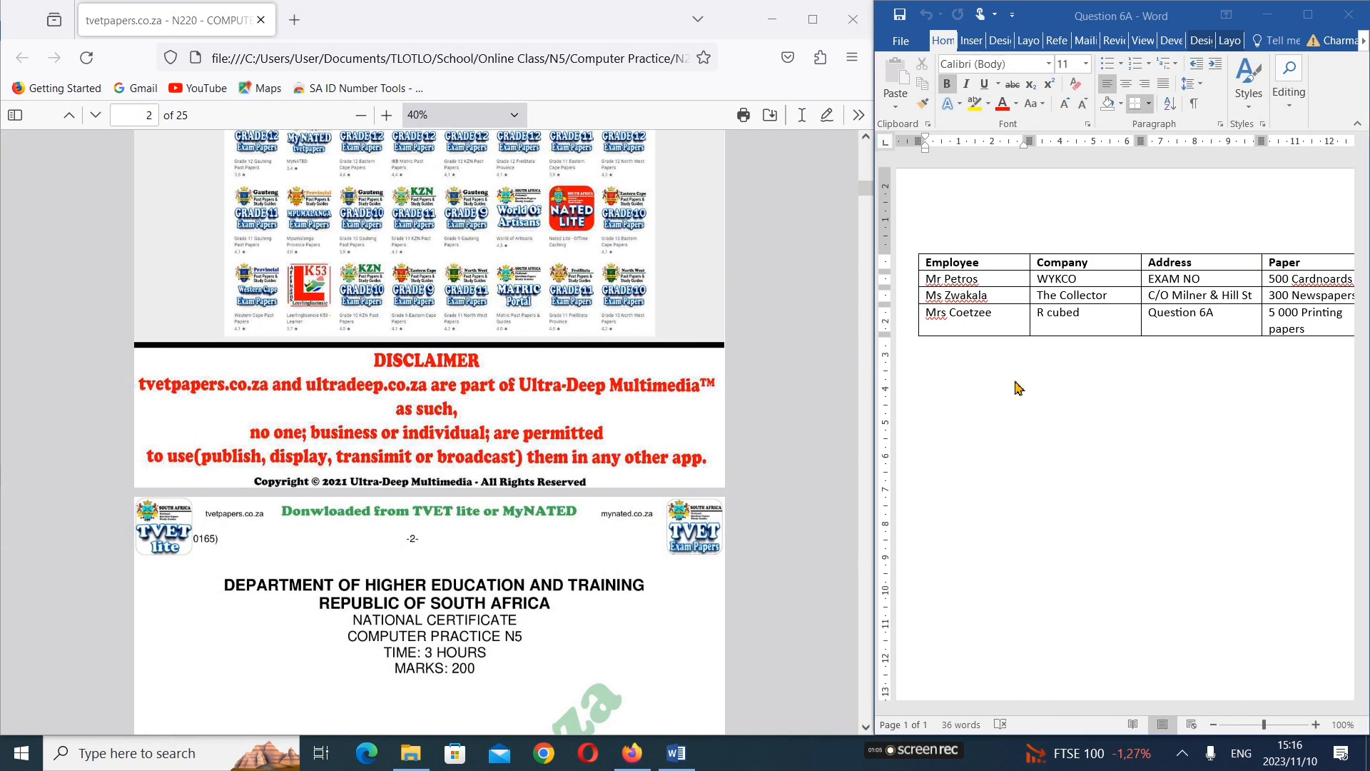
pyautogui.moveTo(871, 309); pyautogui.dragTo(813, 325)
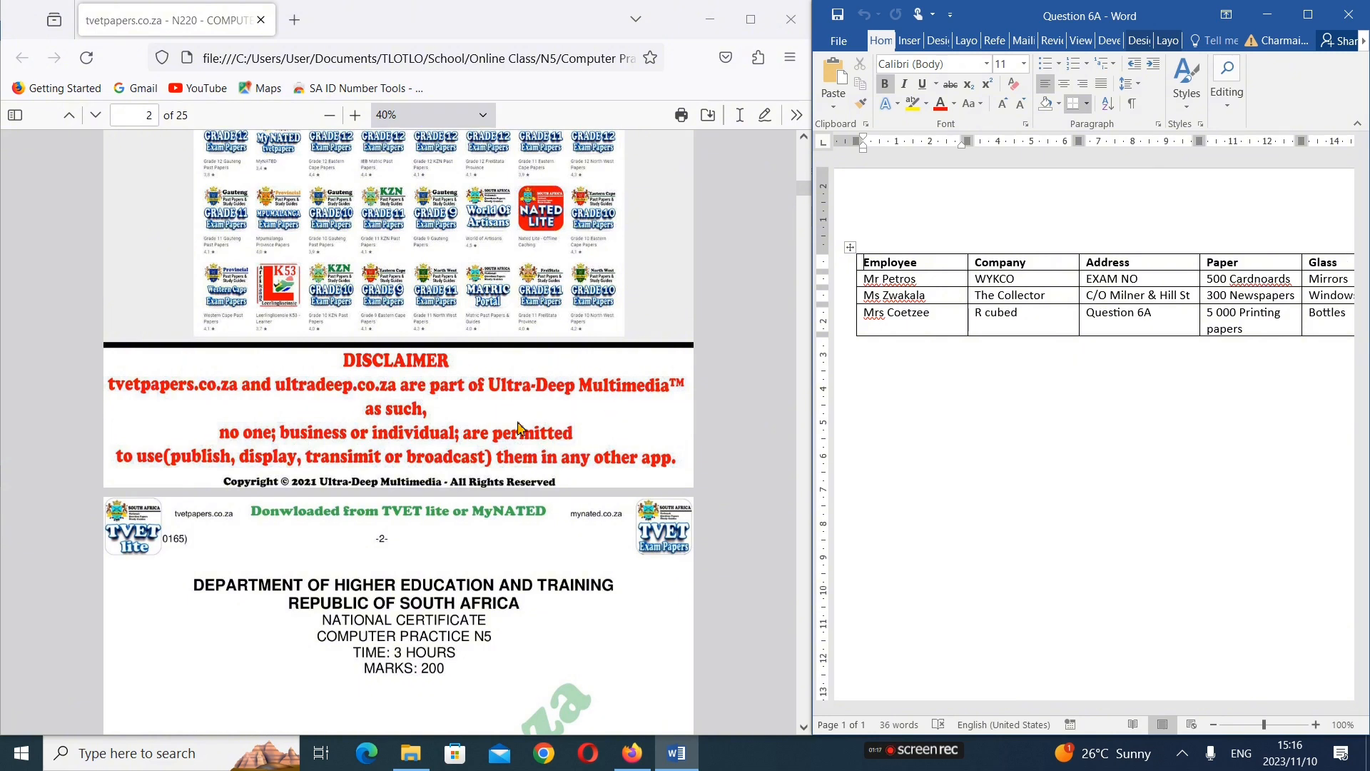
# Examine the mail merge tasks of Questions 6A, 6B and 6C in the exam paper, including the memorandum layout
pyautogui.scroll(-20, 519, 428)
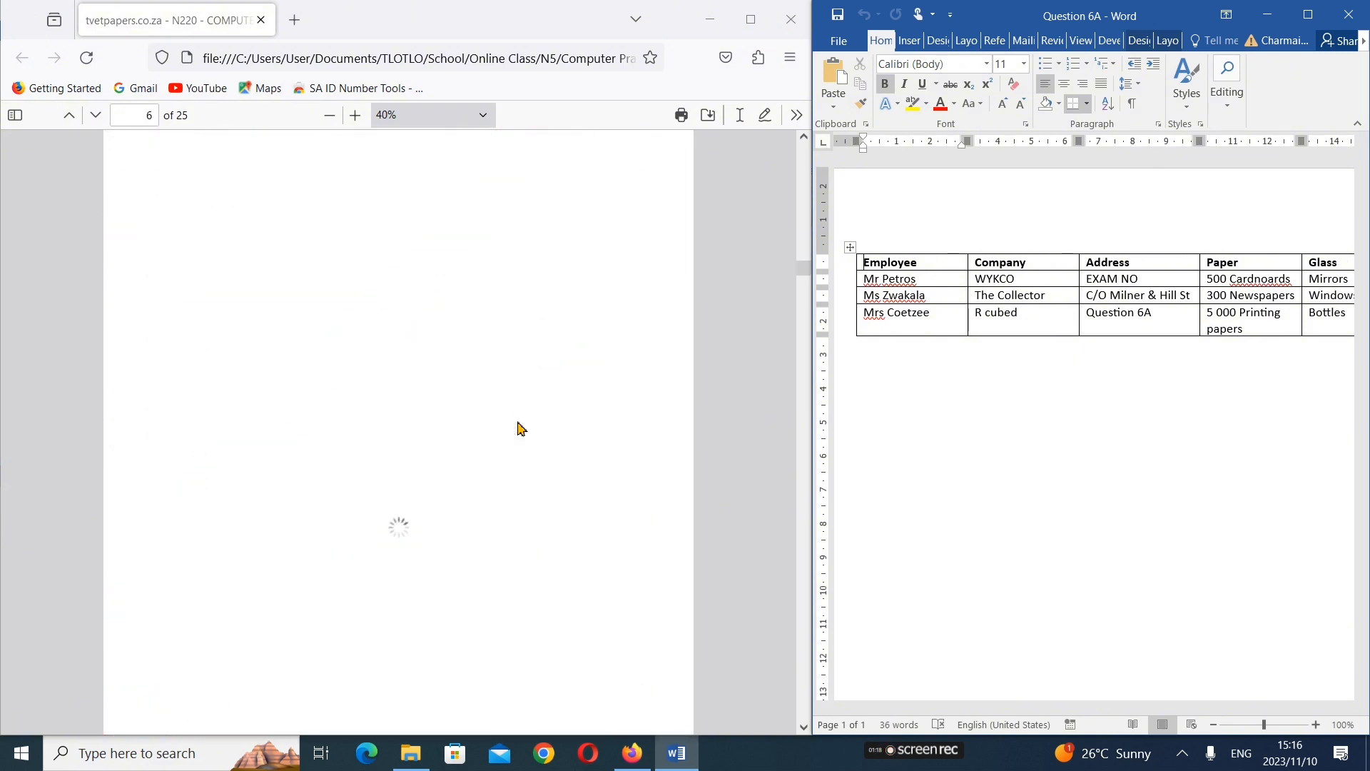
pyautogui.scroll(-12, 519, 428)
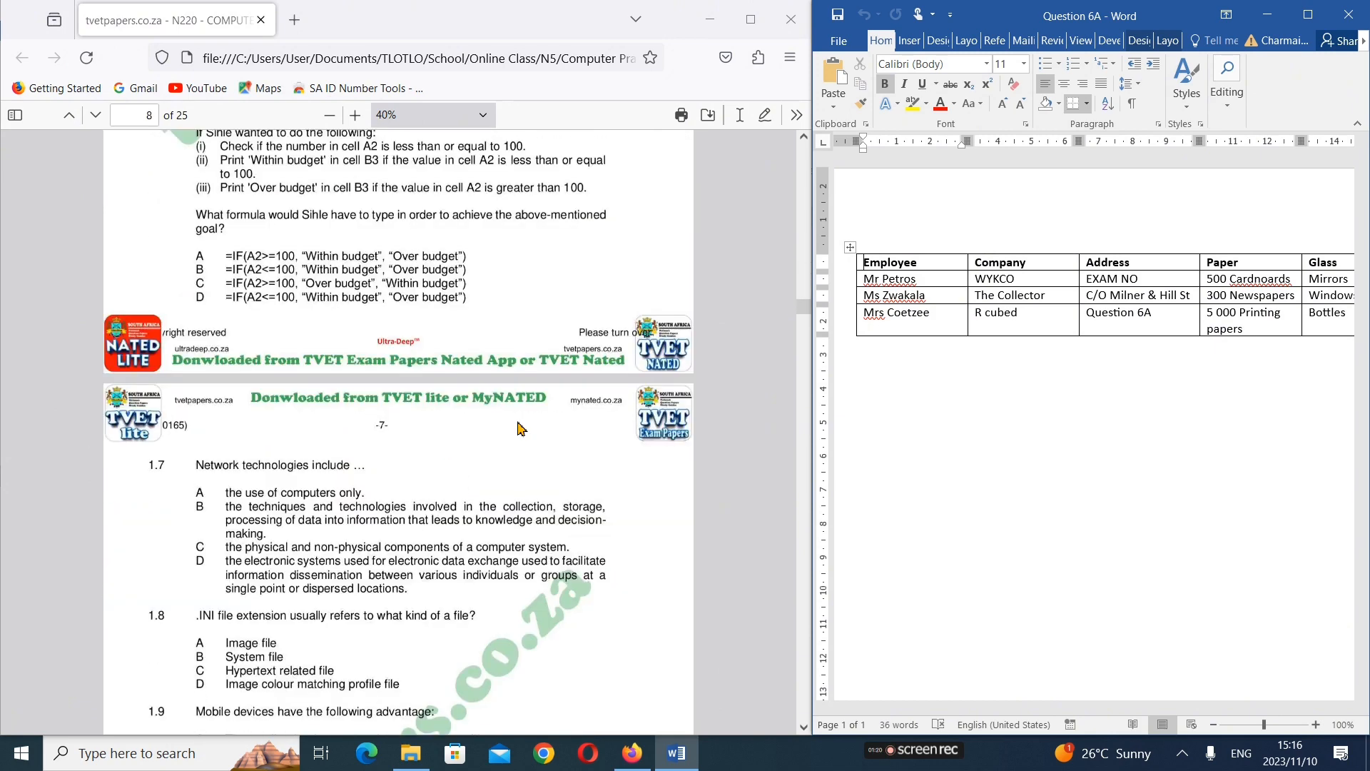
pyautogui.scroll(-12, 519, 428)
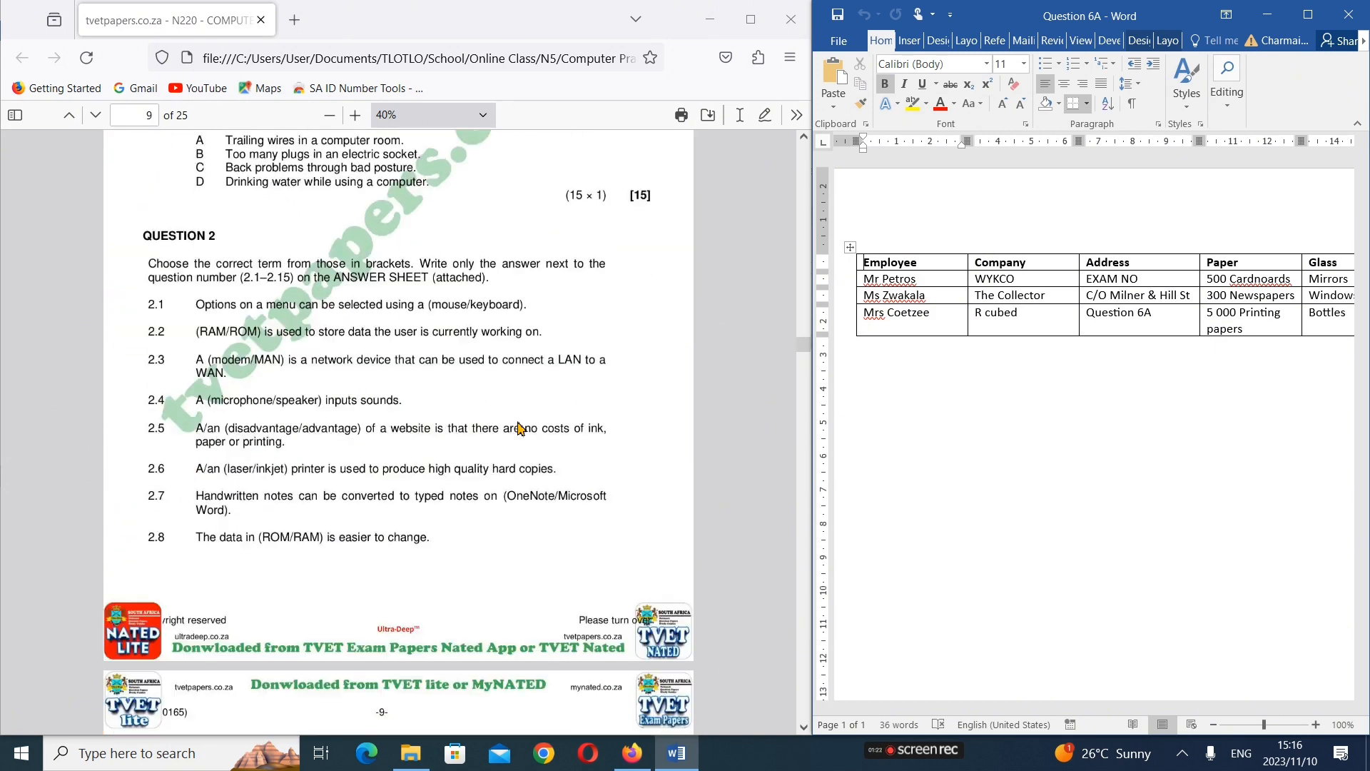
pyautogui.scroll(-20, 519, 428)
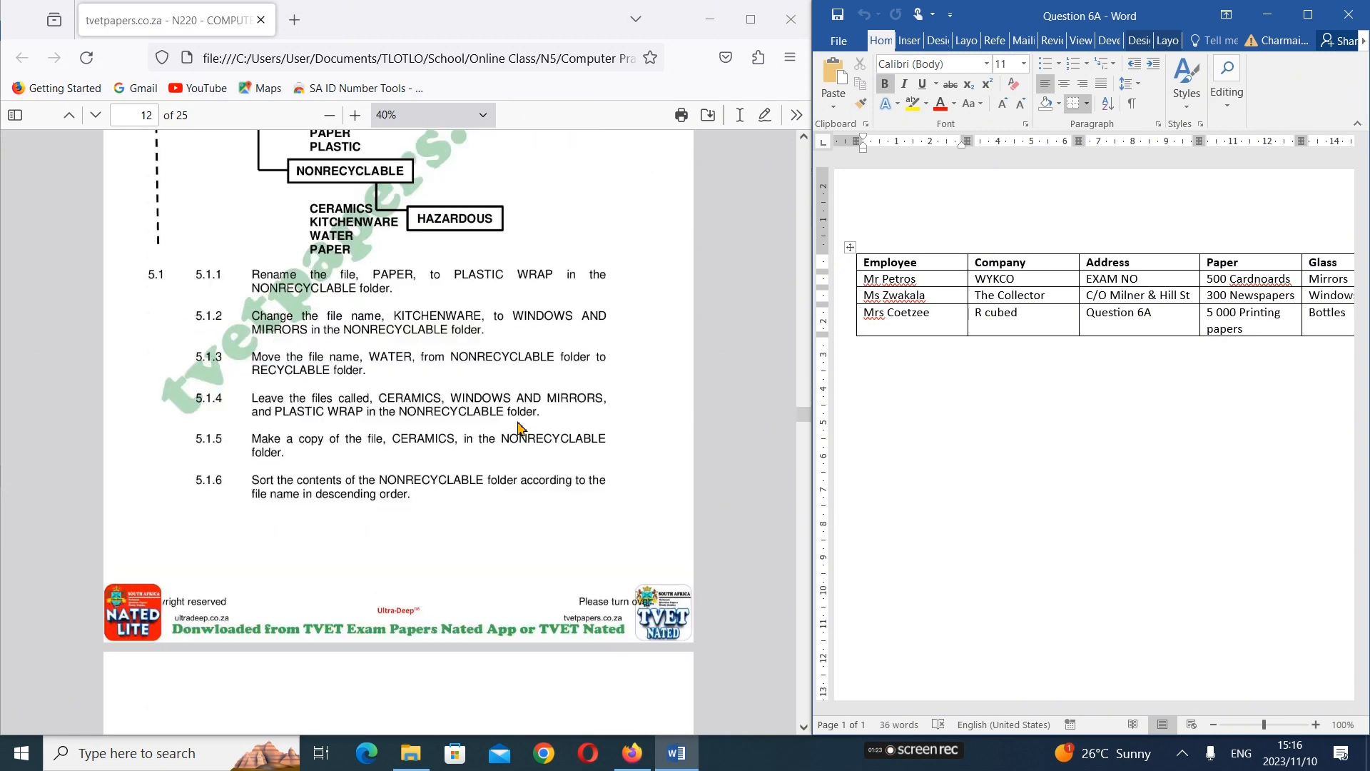
pyautogui.scroll(-15, 519, 428)
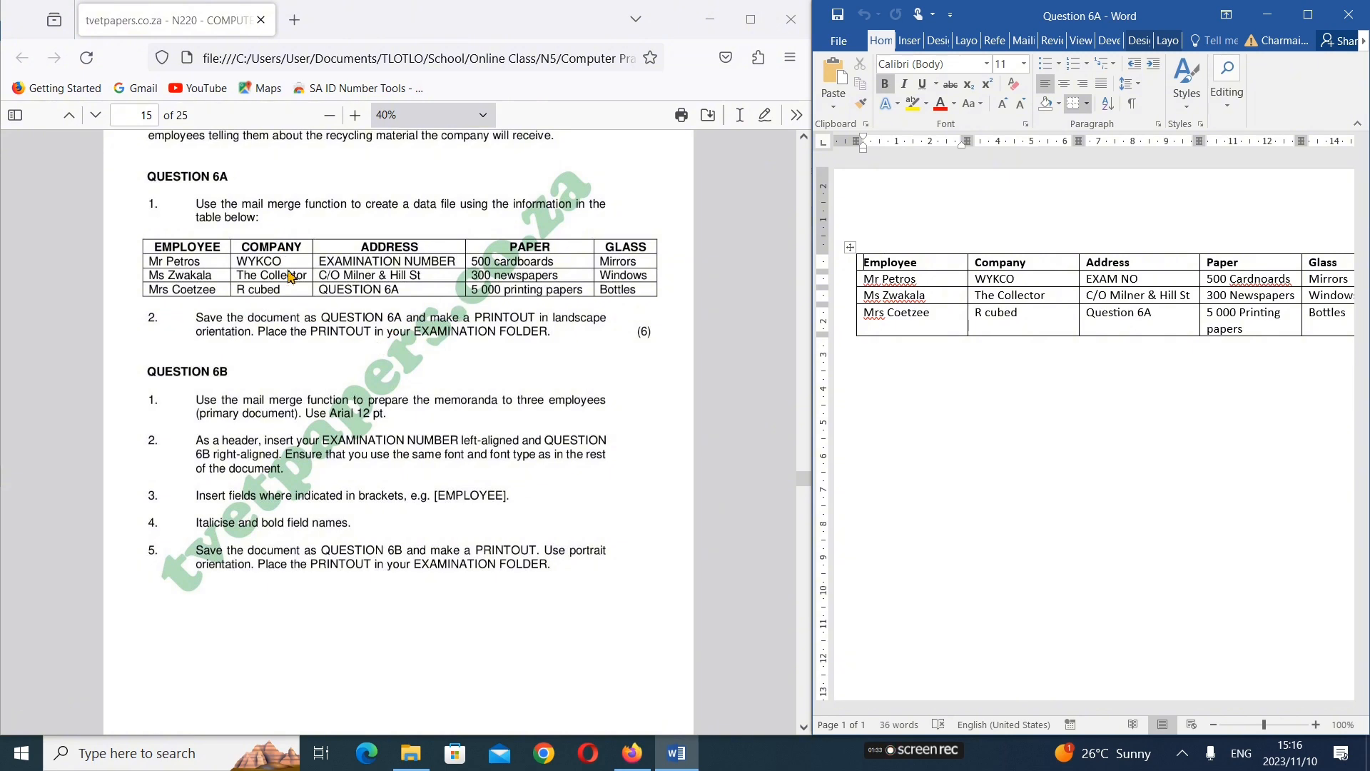
pyautogui.scroll(-5, 238, 370)
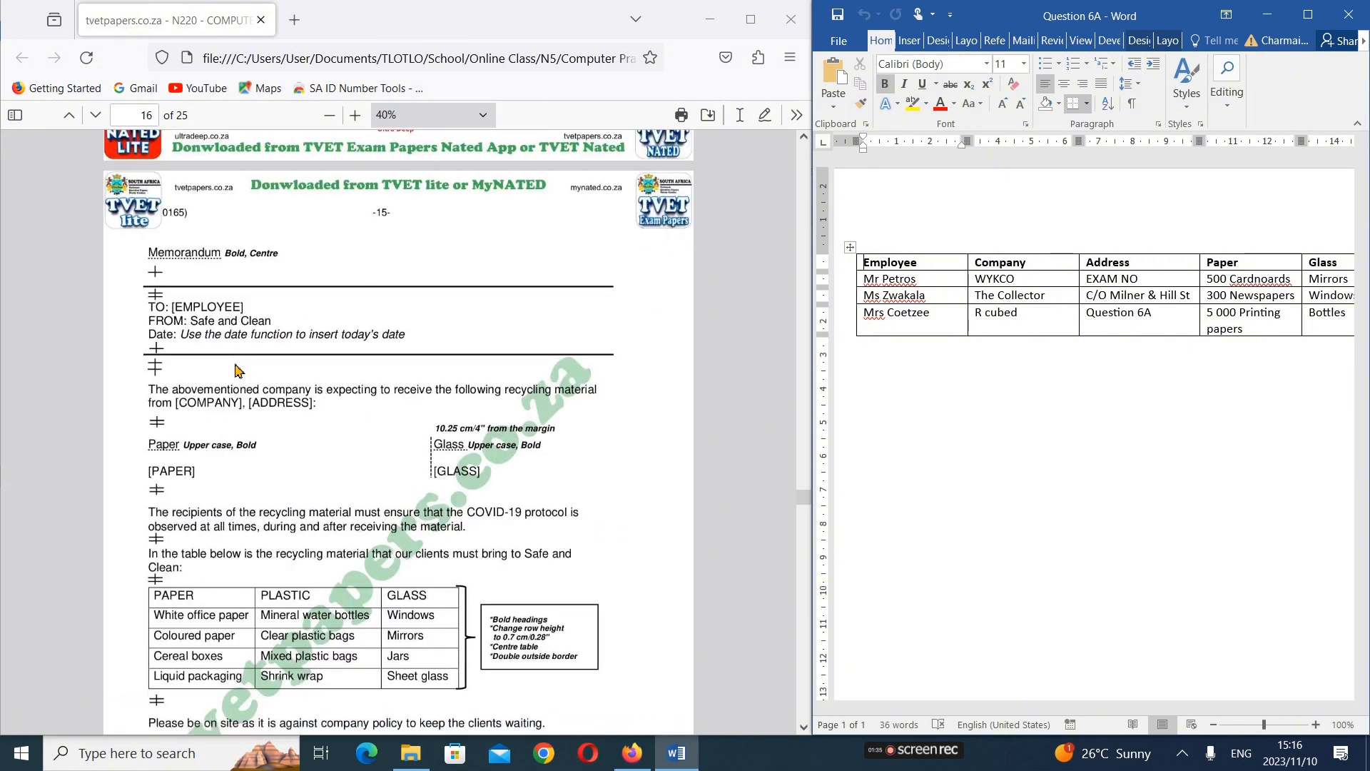
pyautogui.scroll(-2, 238, 370)
pyautogui.scroll(-10, 237, 370)
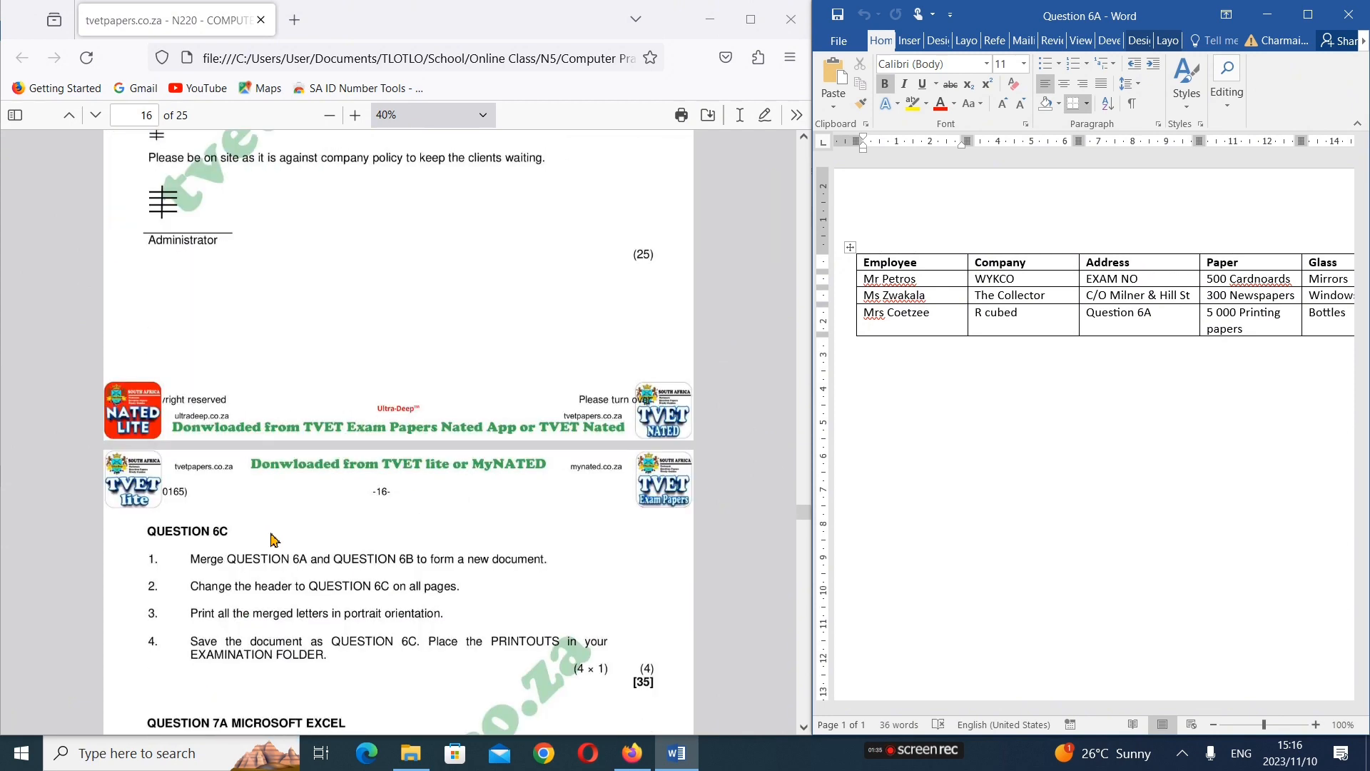
pyautogui.scroll(20, 369, 534)
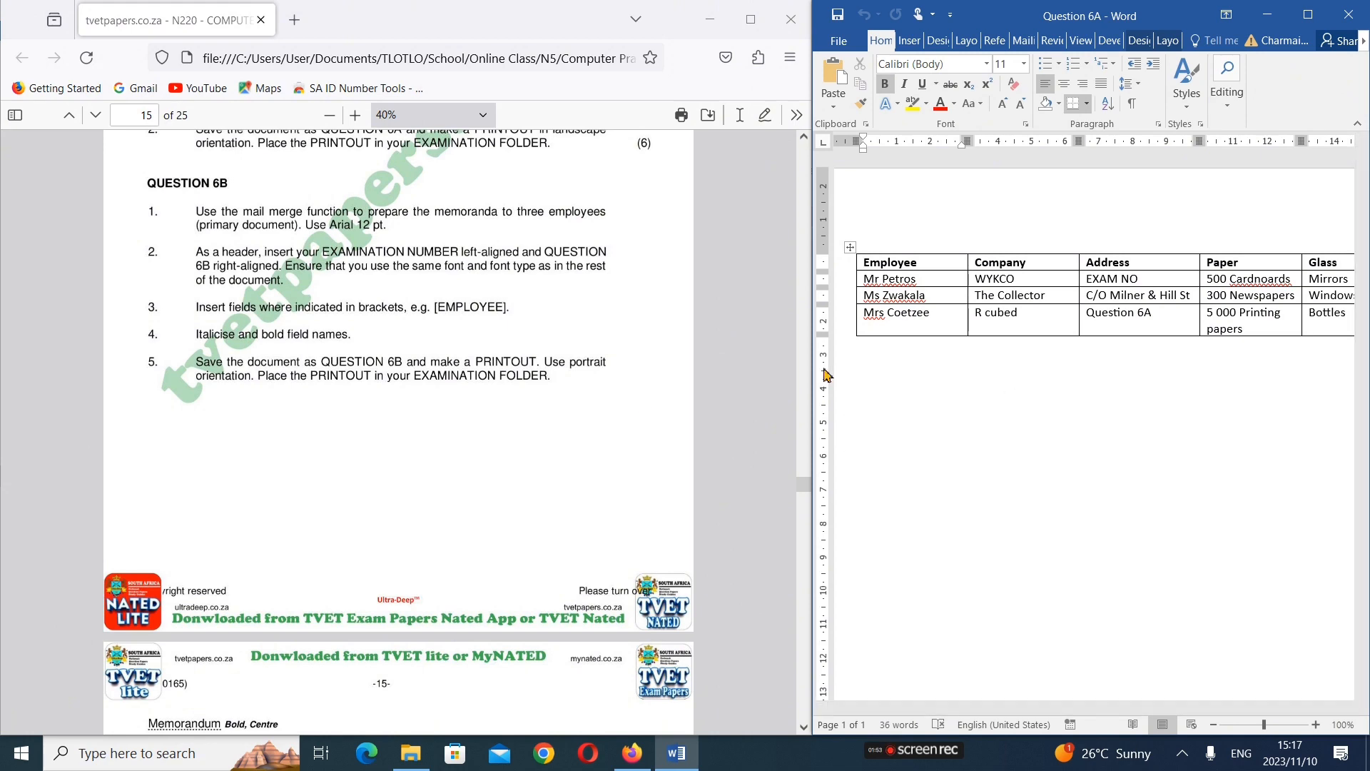
pyautogui.scroll(10, 341, 506)
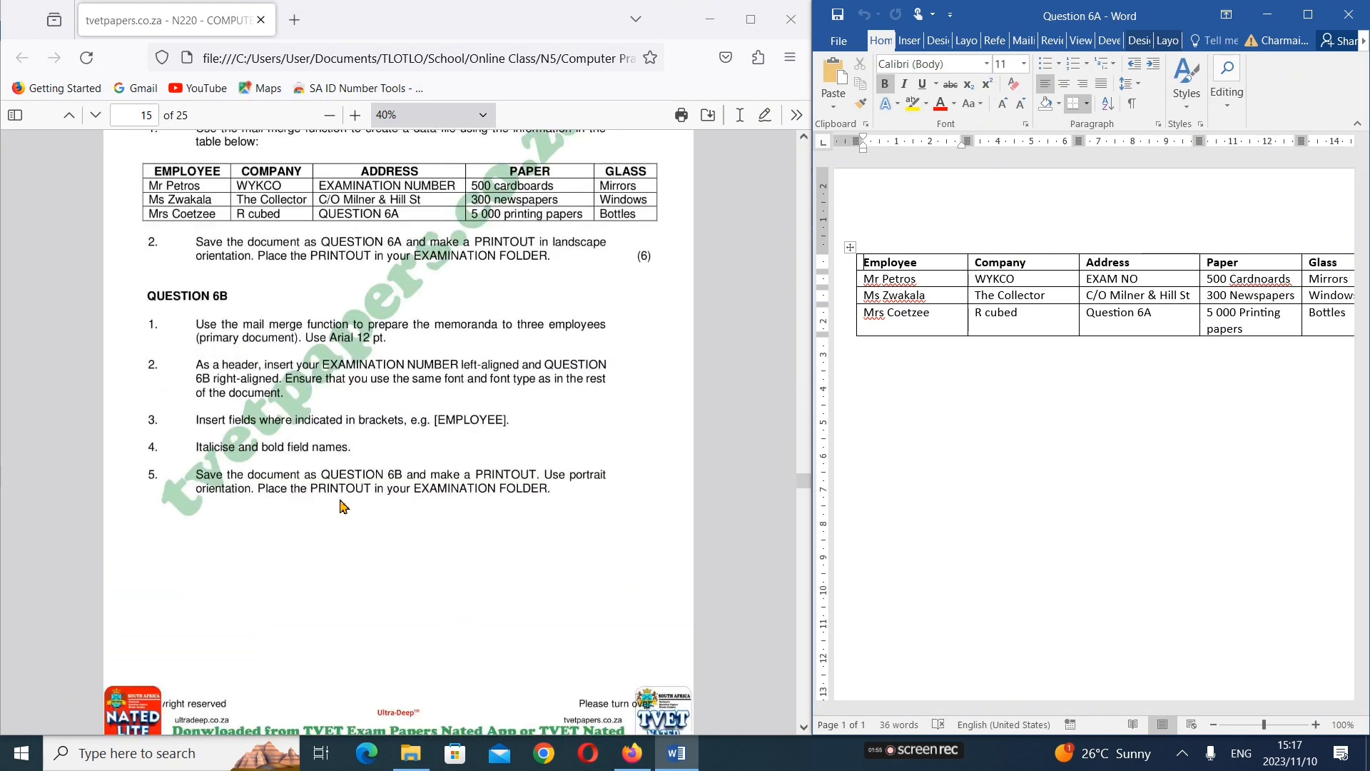
pyautogui.scroll(-3, 341, 506)
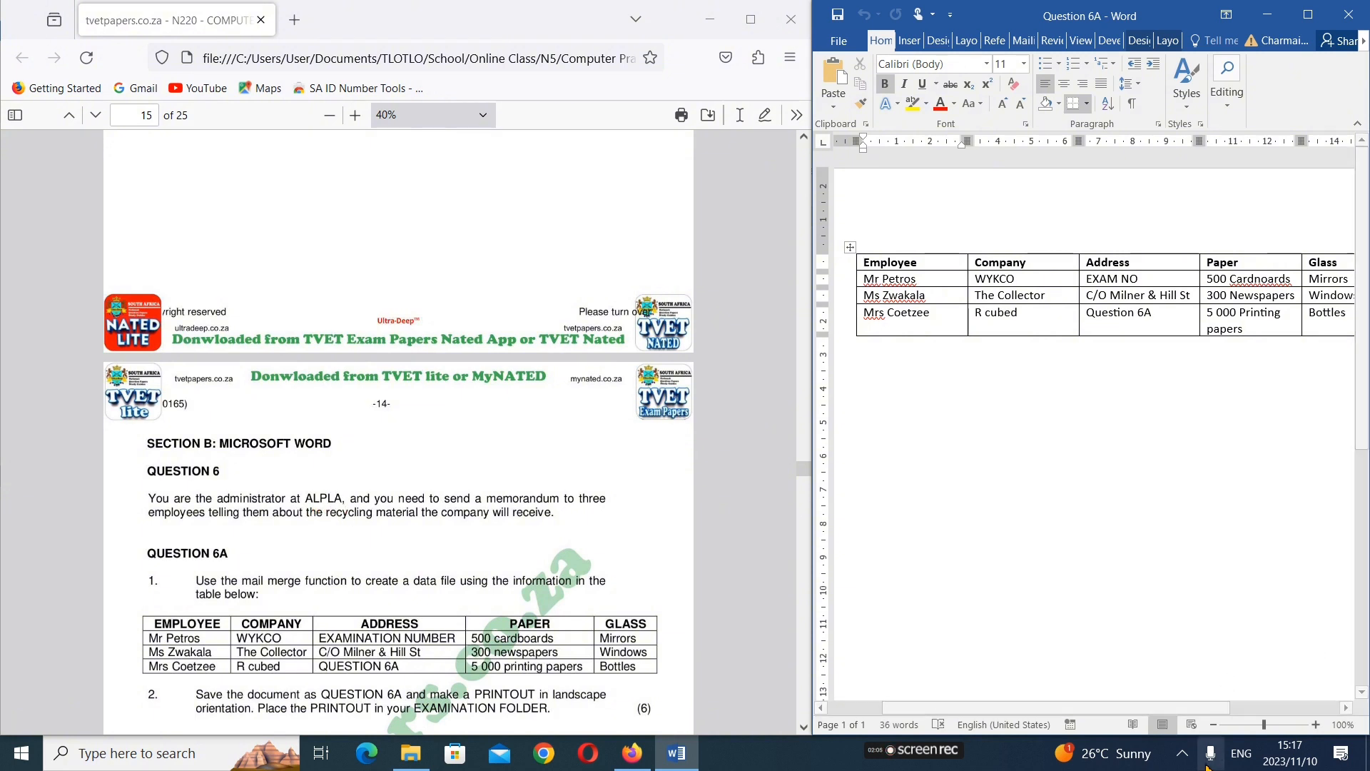
pyautogui.click(1182, 753)
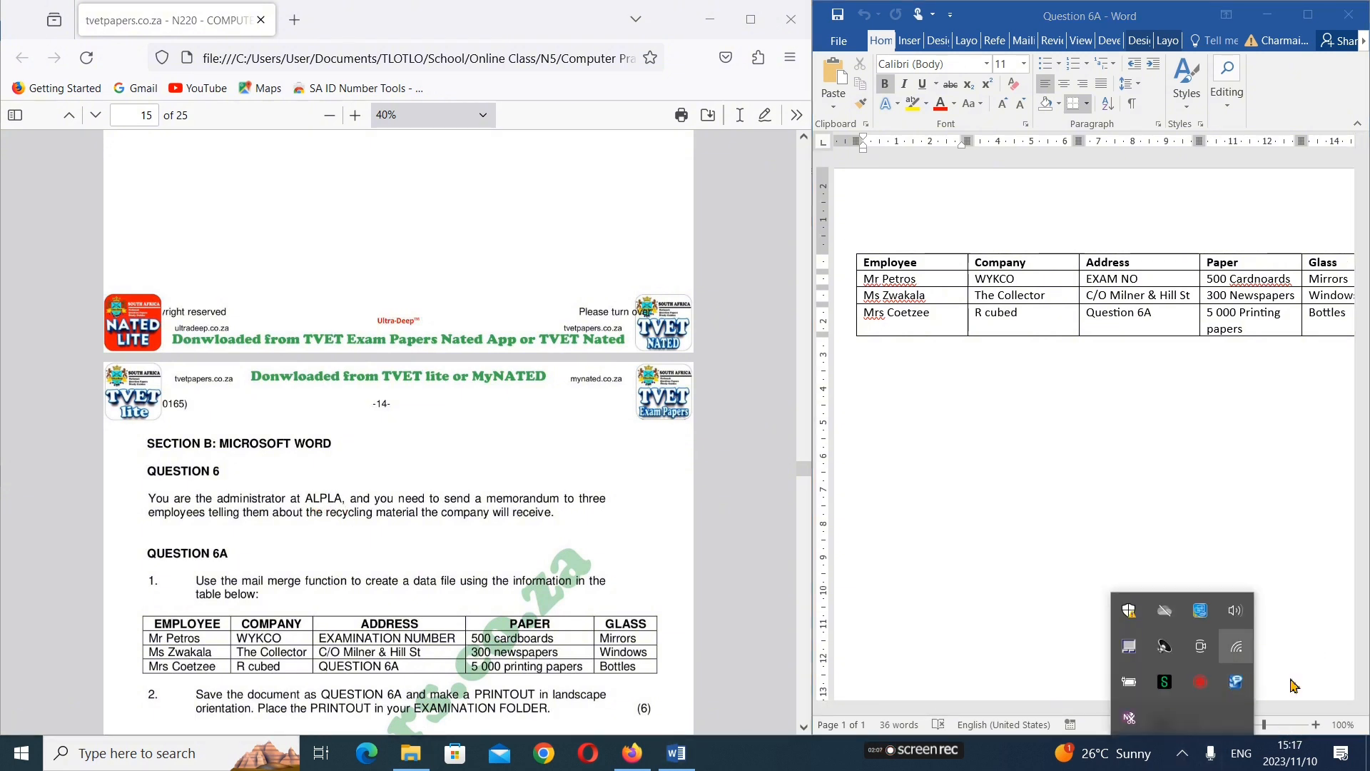
pyautogui.click(1236, 646)
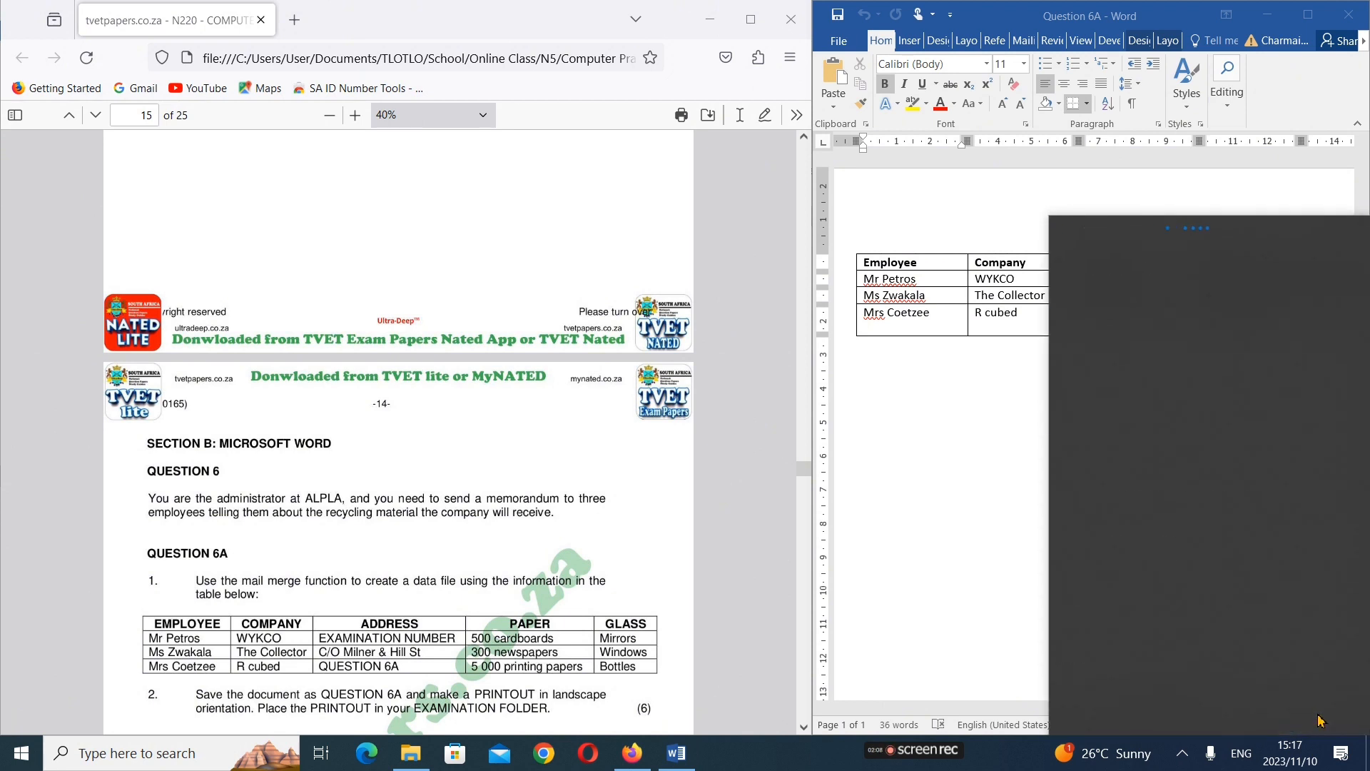
pyautogui.click(825, 470)
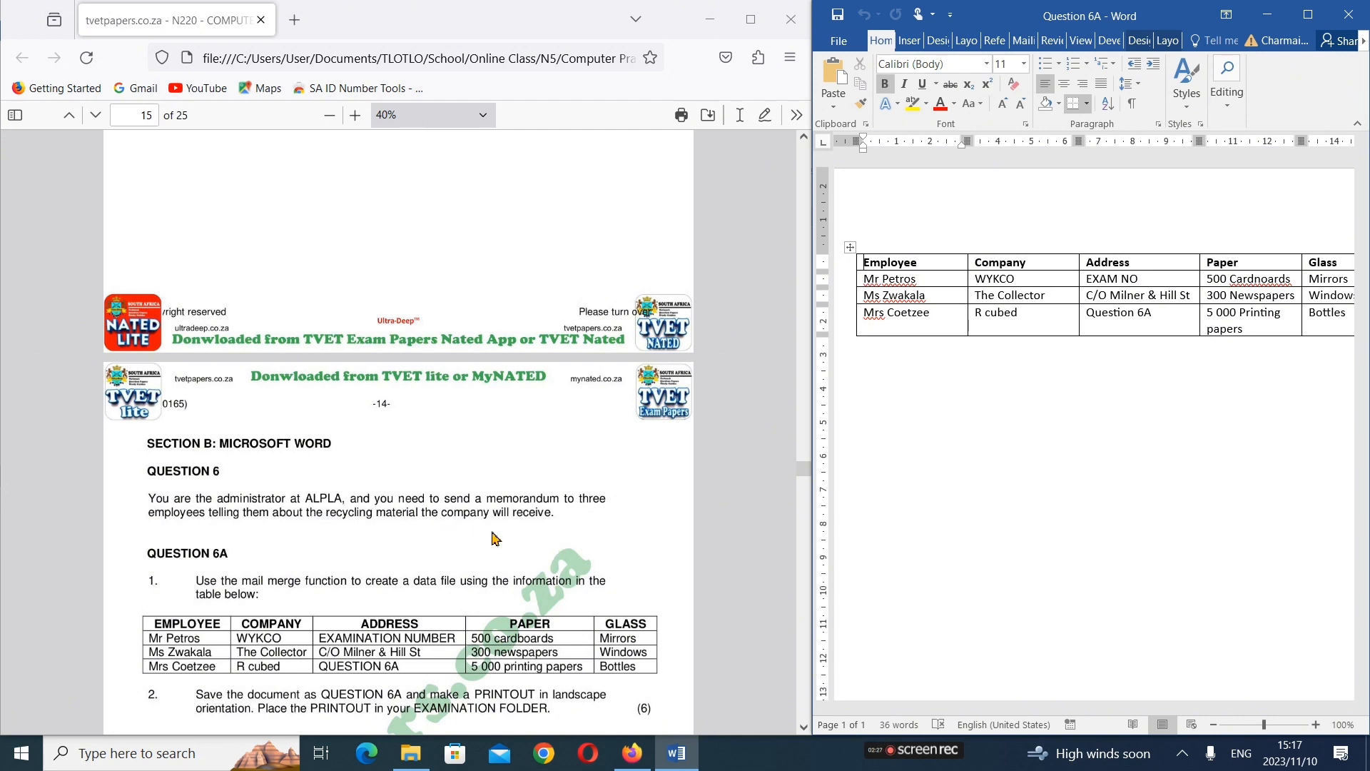
# Bring Question 6A into view and widen the Word window until all five columns of the employee table fit
pyautogui.scroll(-4, 493, 538)
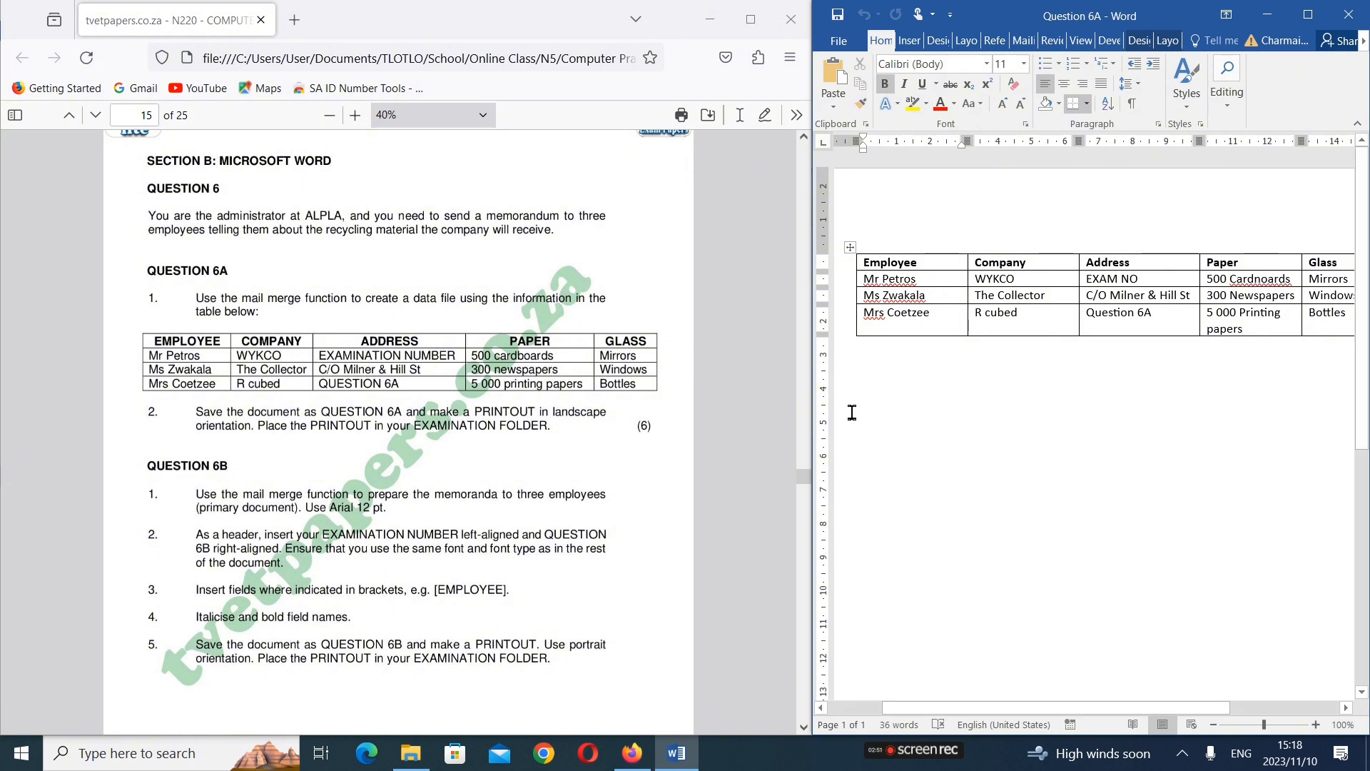
pyautogui.moveTo(814, 411); pyautogui.dragTo(730, 421)
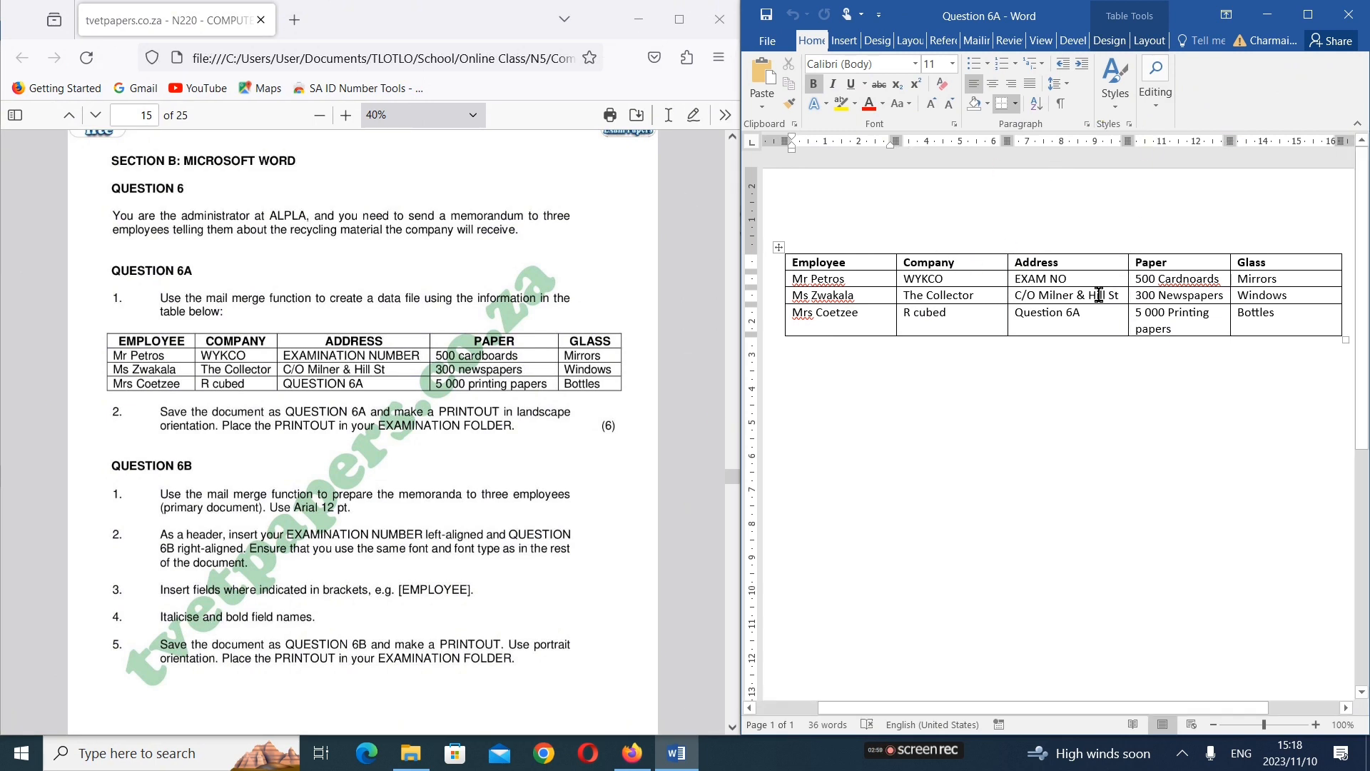
pyautogui.moveTo(1008, 231)
# Set the print orientation of the Question 6A document to landscape, as the exam paper requires
pyautogui.scroll(-2, 214, 574)
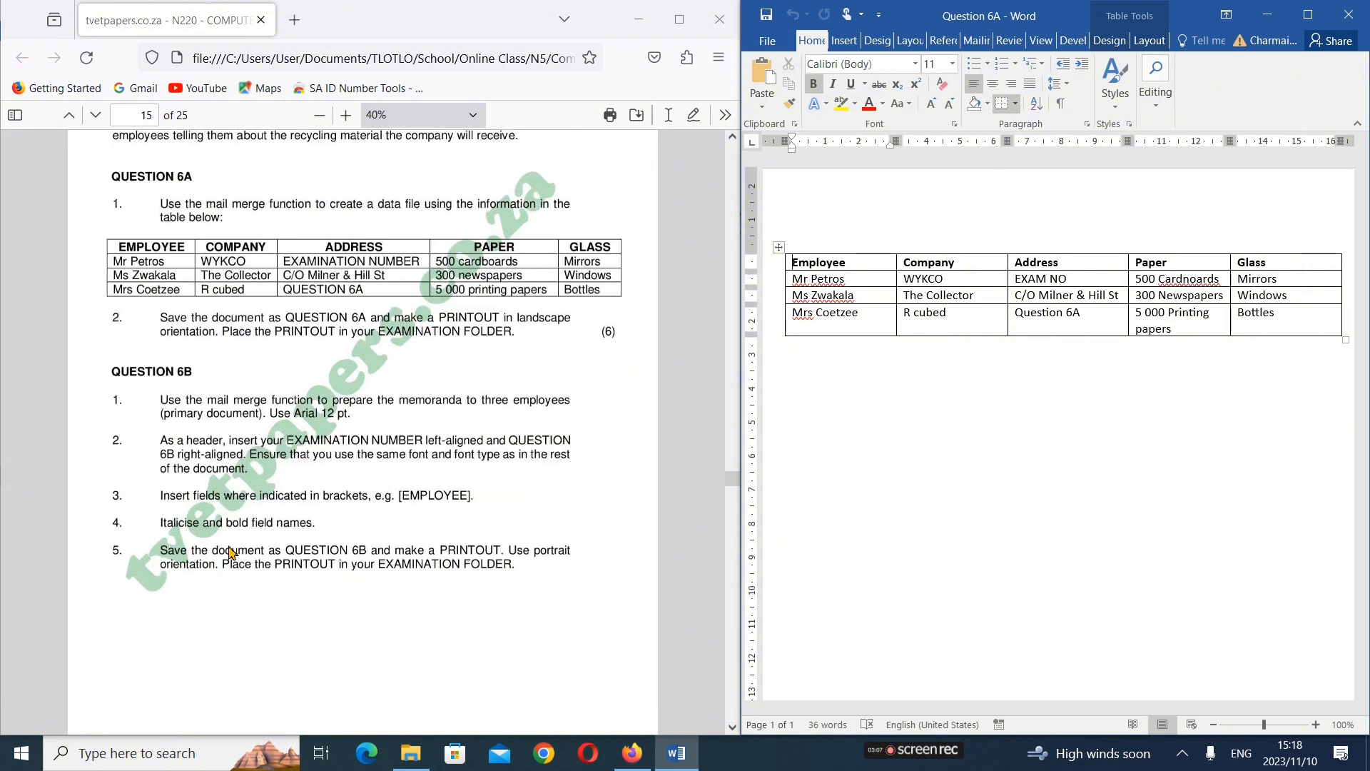
pyautogui.scroll(2, 213, 350)
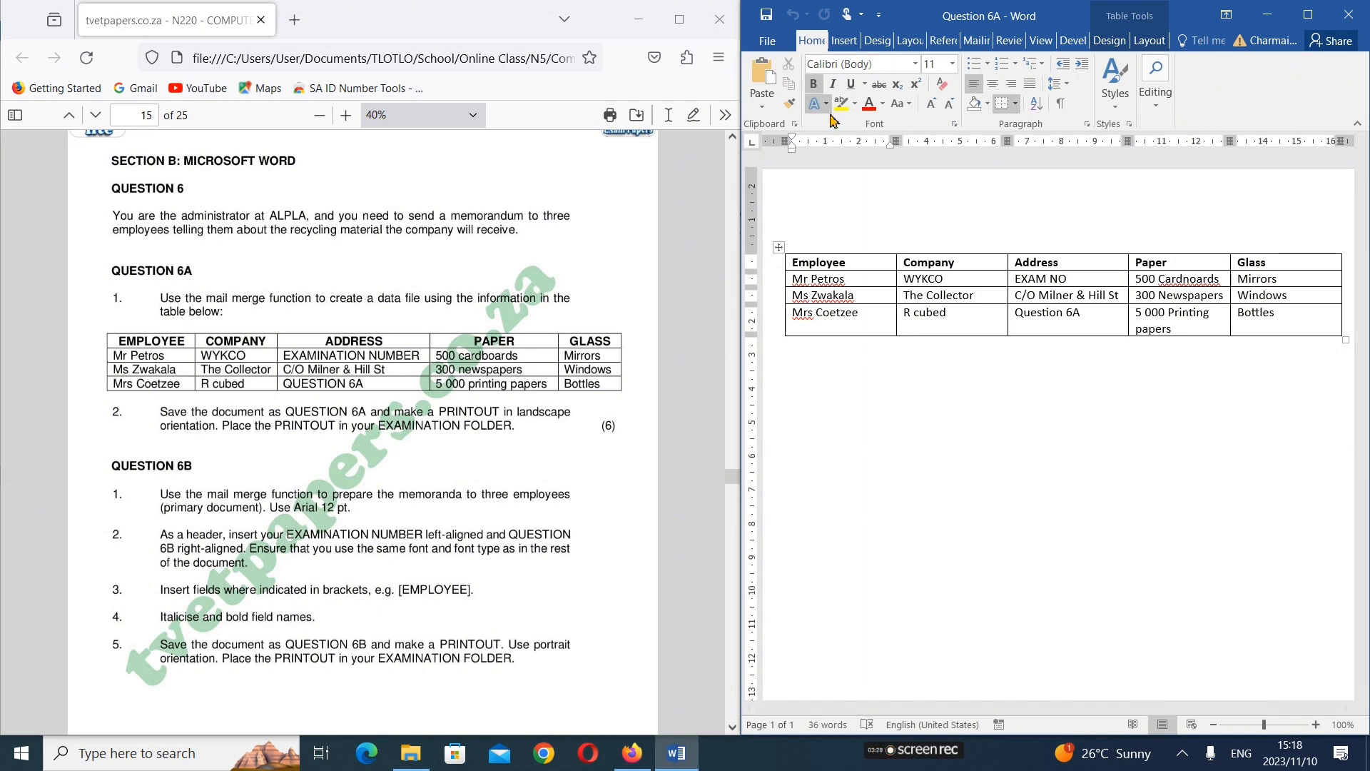
pyautogui.click(767, 41)
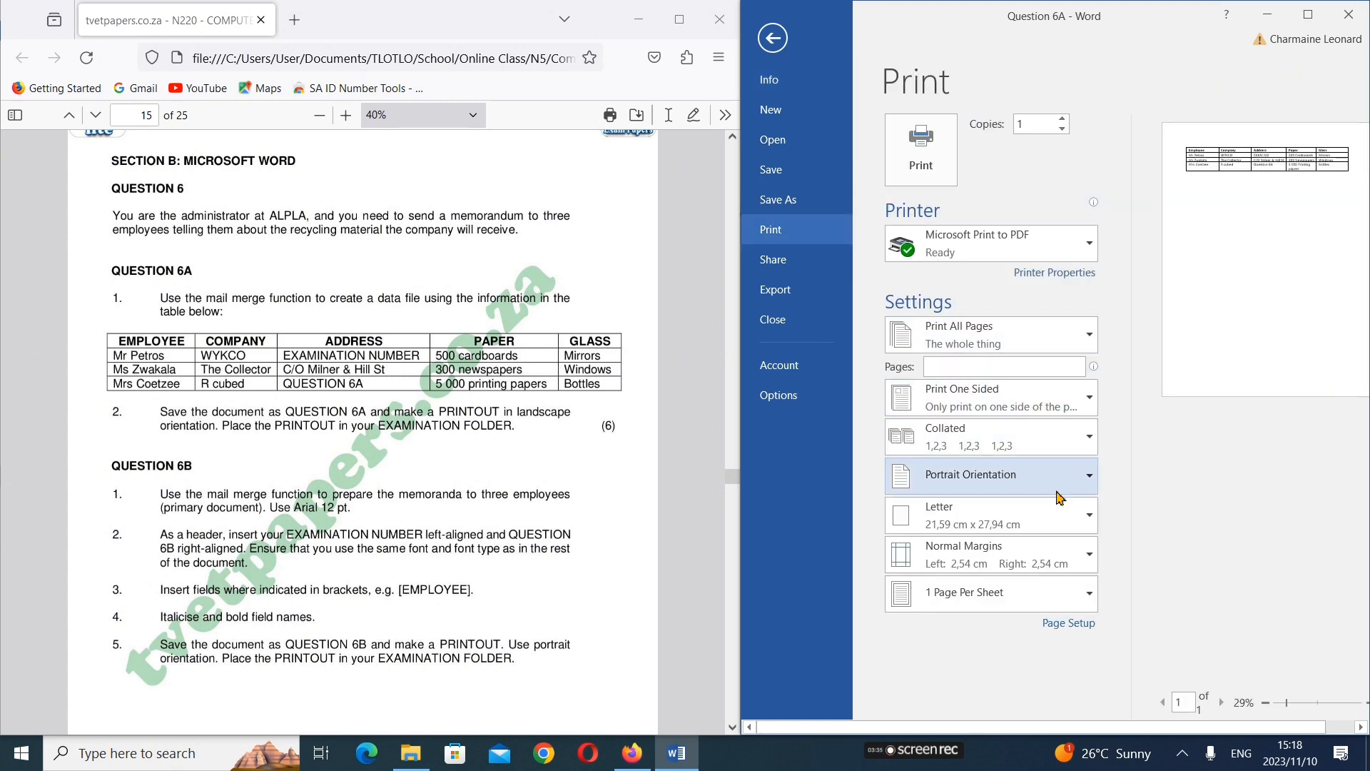
pyautogui.click(1059, 481)
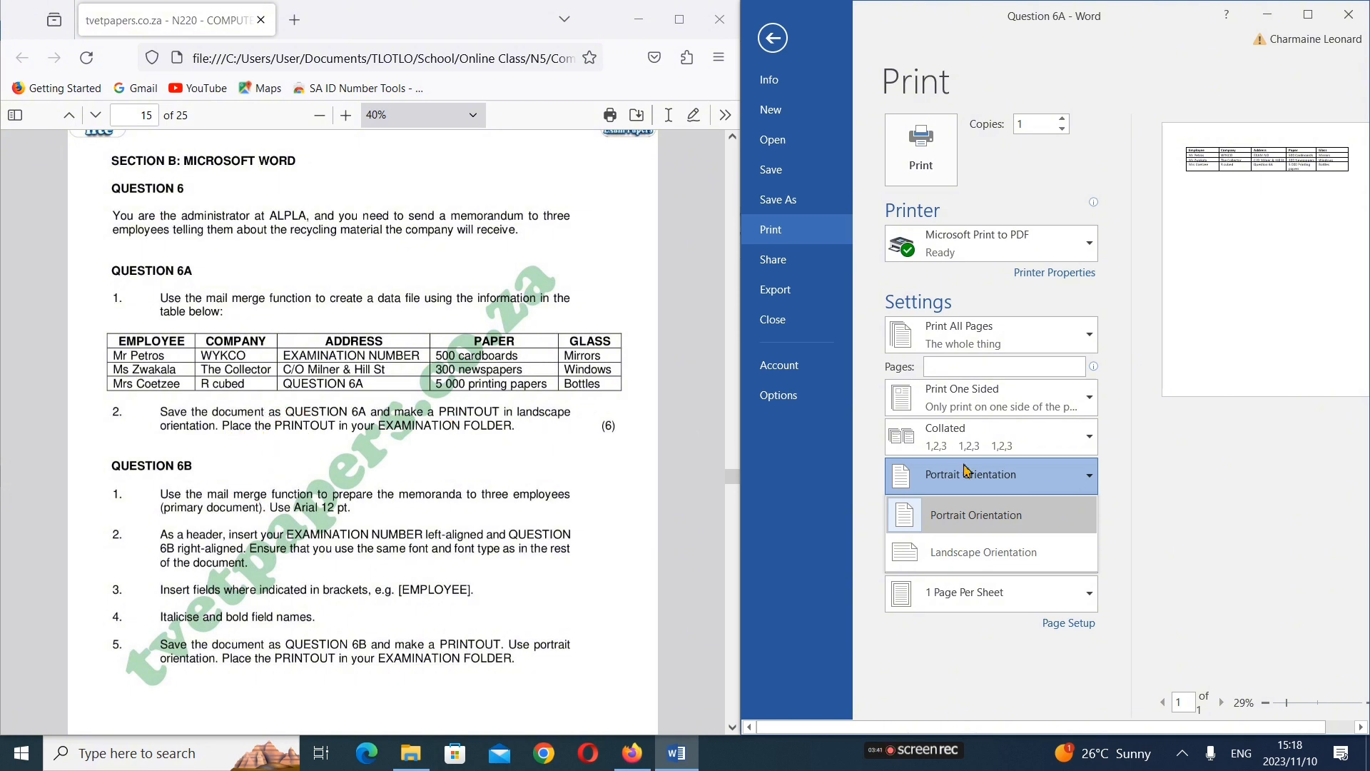
pyautogui.click(1006, 552)
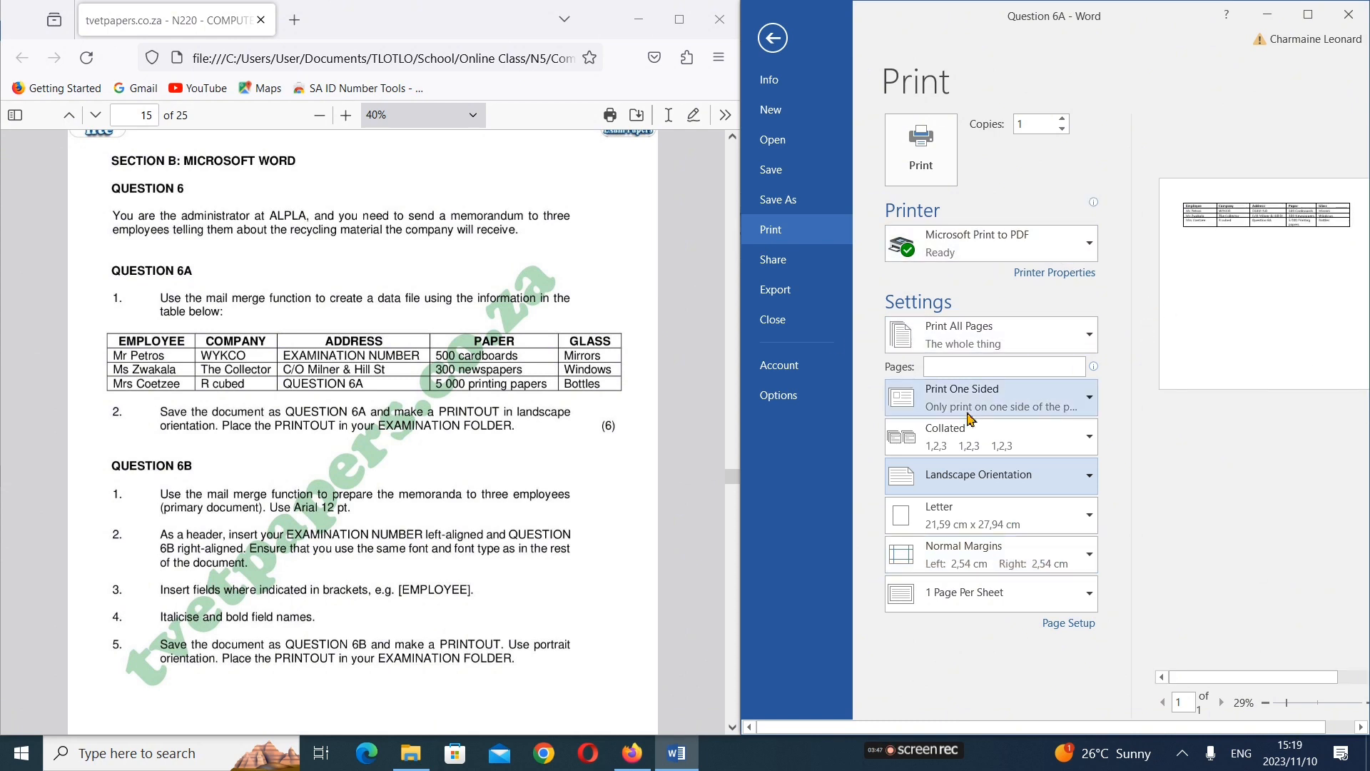
# Examine the exam paper's Instructions and Information pages for the section breakdown and the printing and formatting rules
pyautogui.scroll(3, 277, 255)
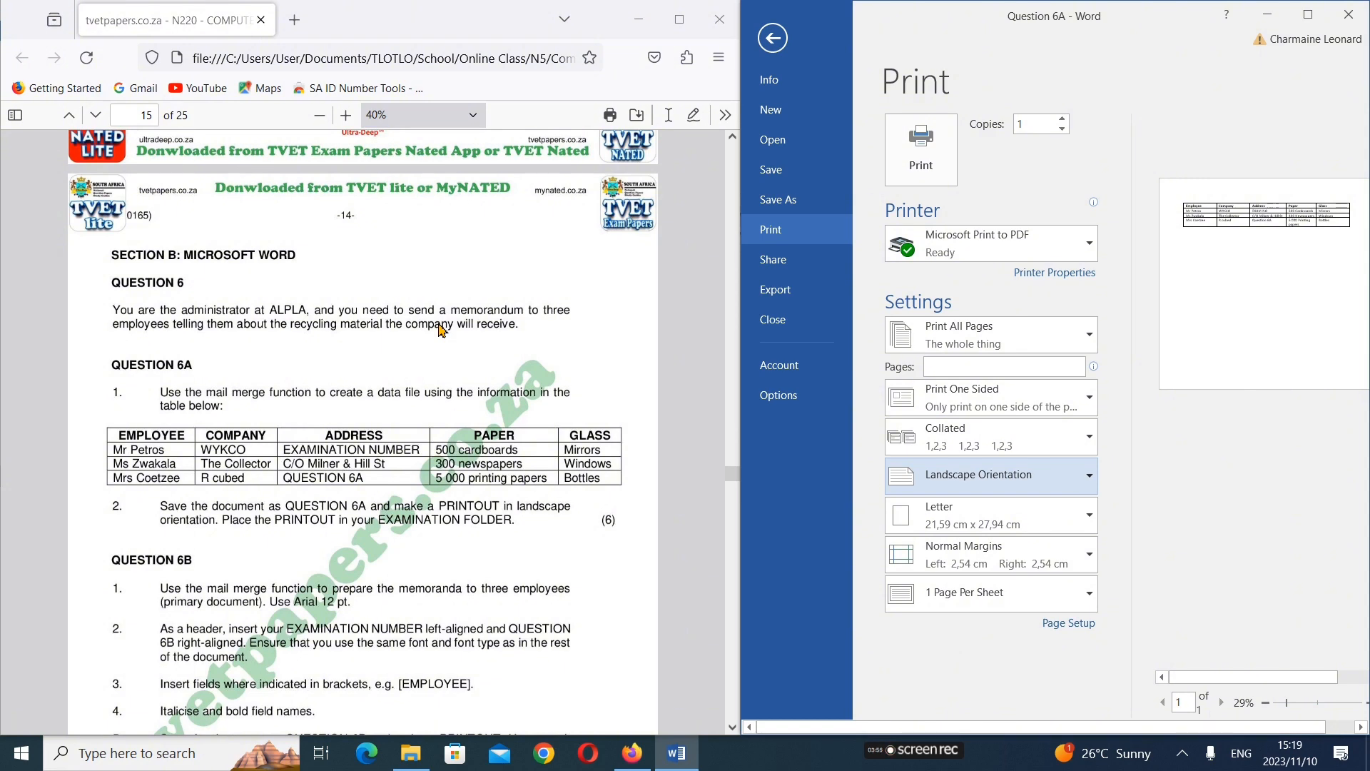
pyautogui.scroll(9, 307, 349)
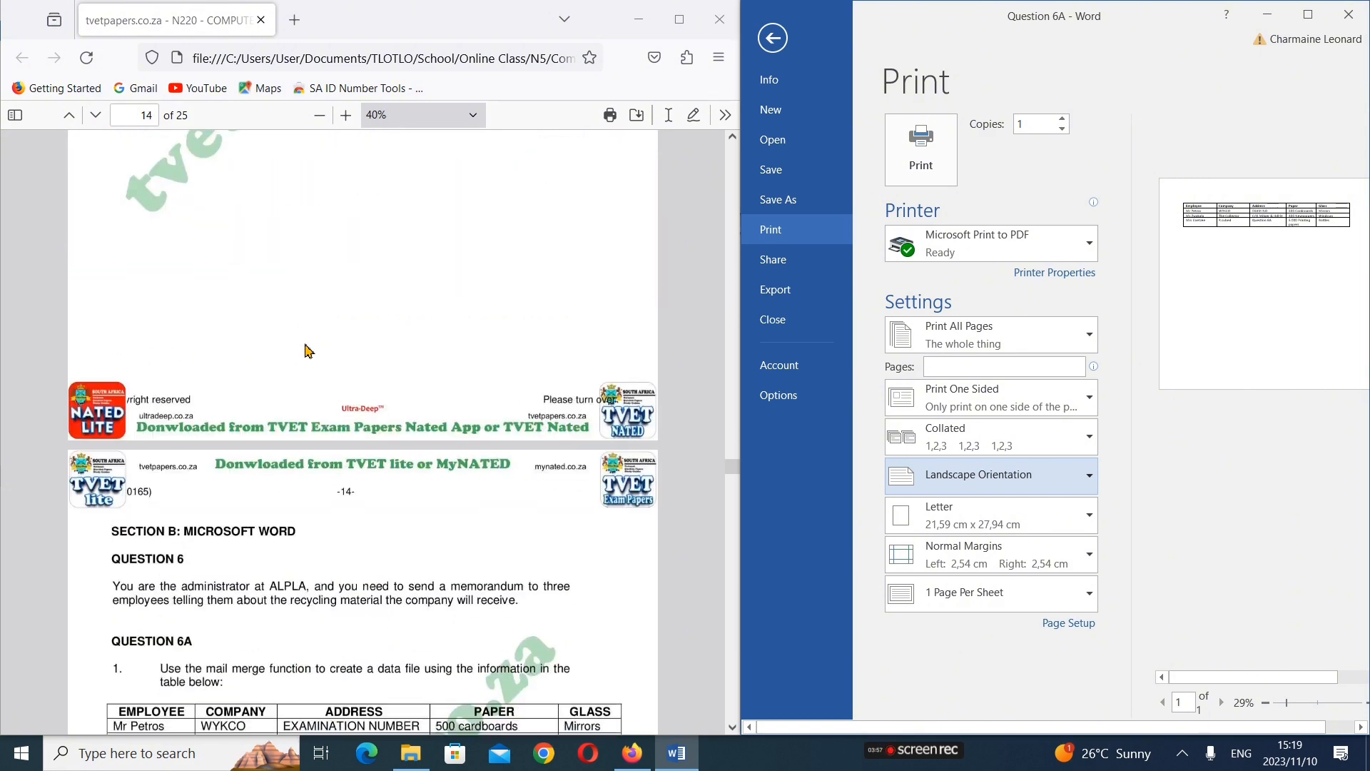
pyautogui.scroll(20, 306, 350)
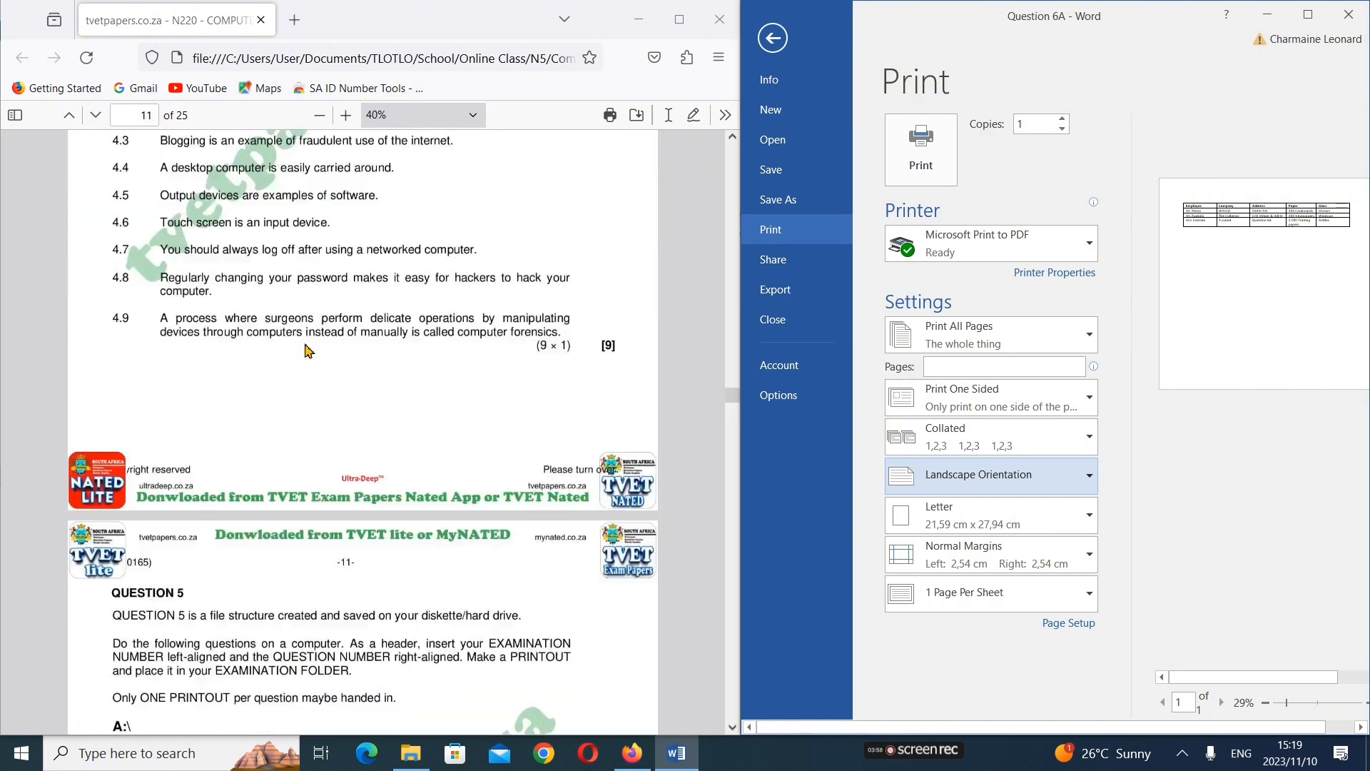
pyautogui.scroll(20, 307, 350)
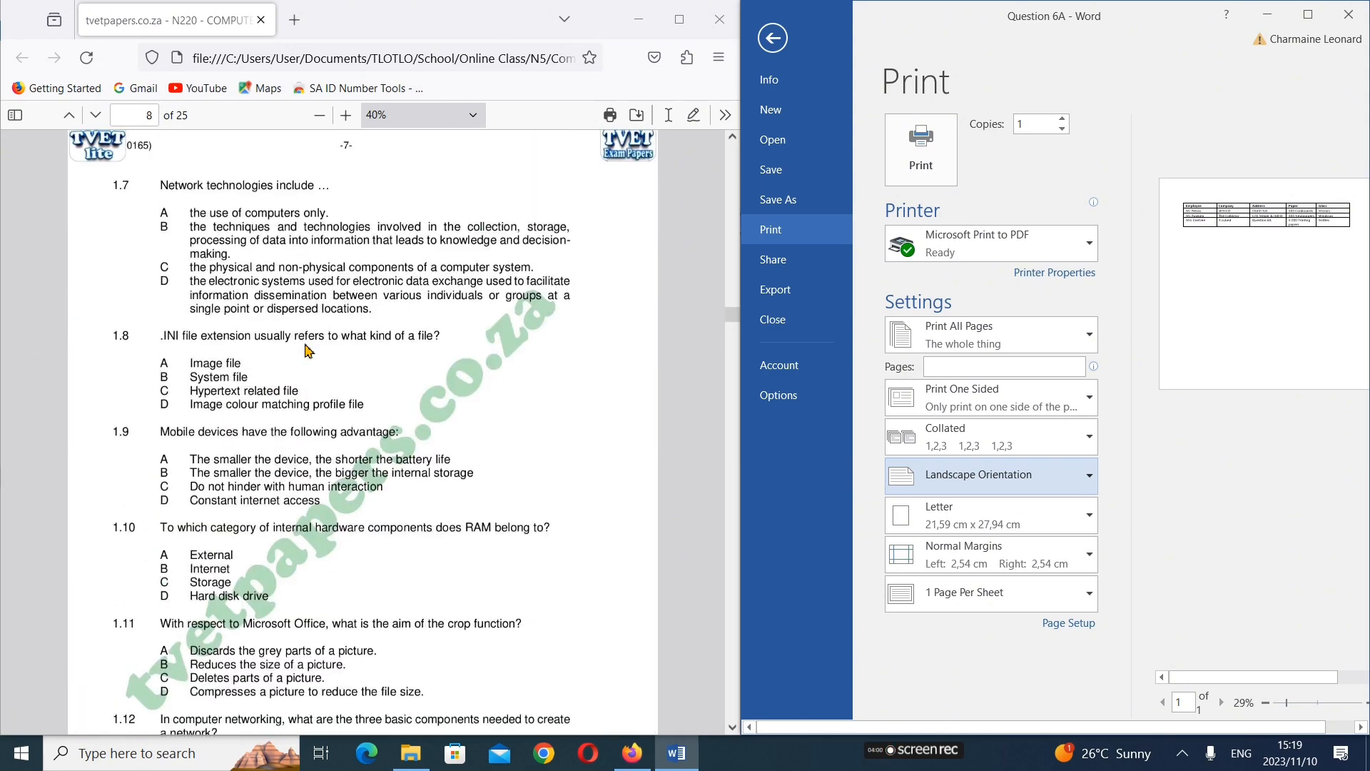
pyautogui.scroll(20, 307, 350)
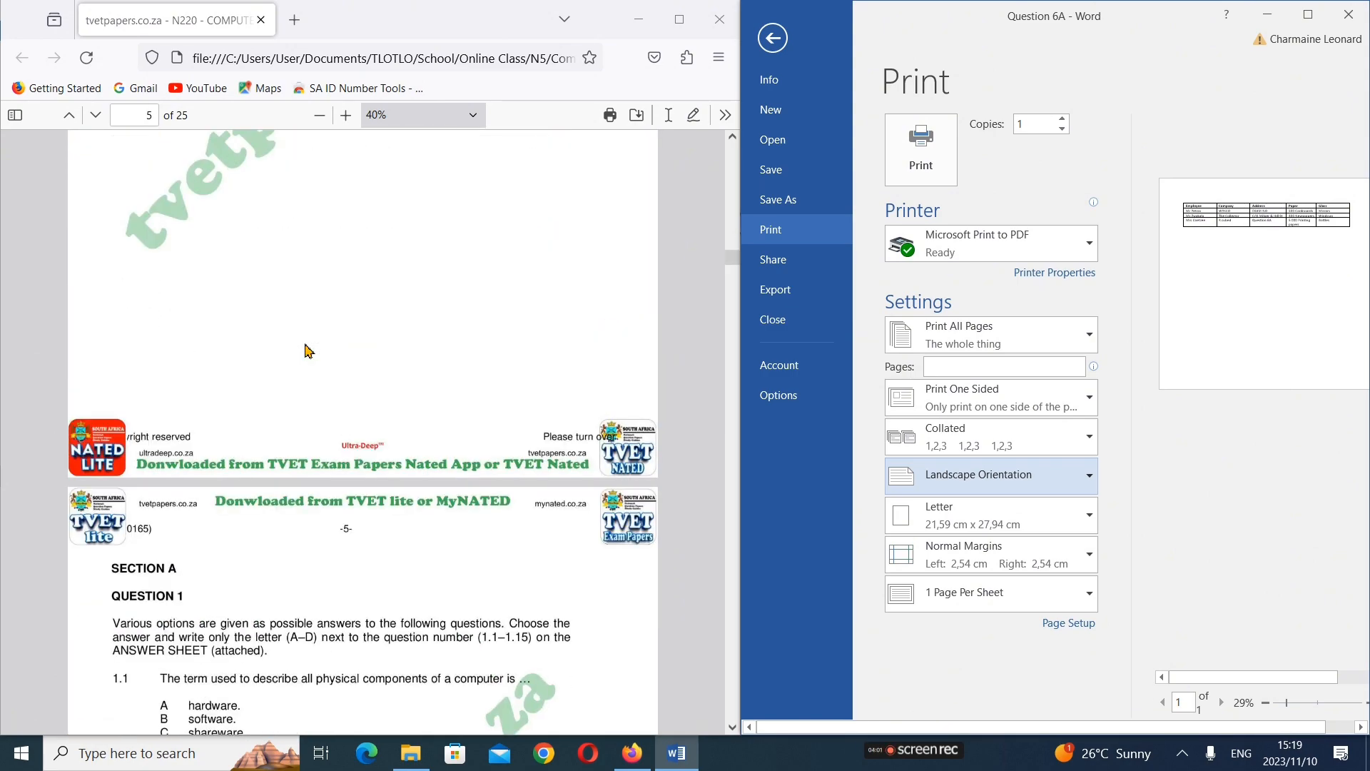
pyautogui.scroll(-6, 306, 350)
pyautogui.scroll(12, 307, 350)
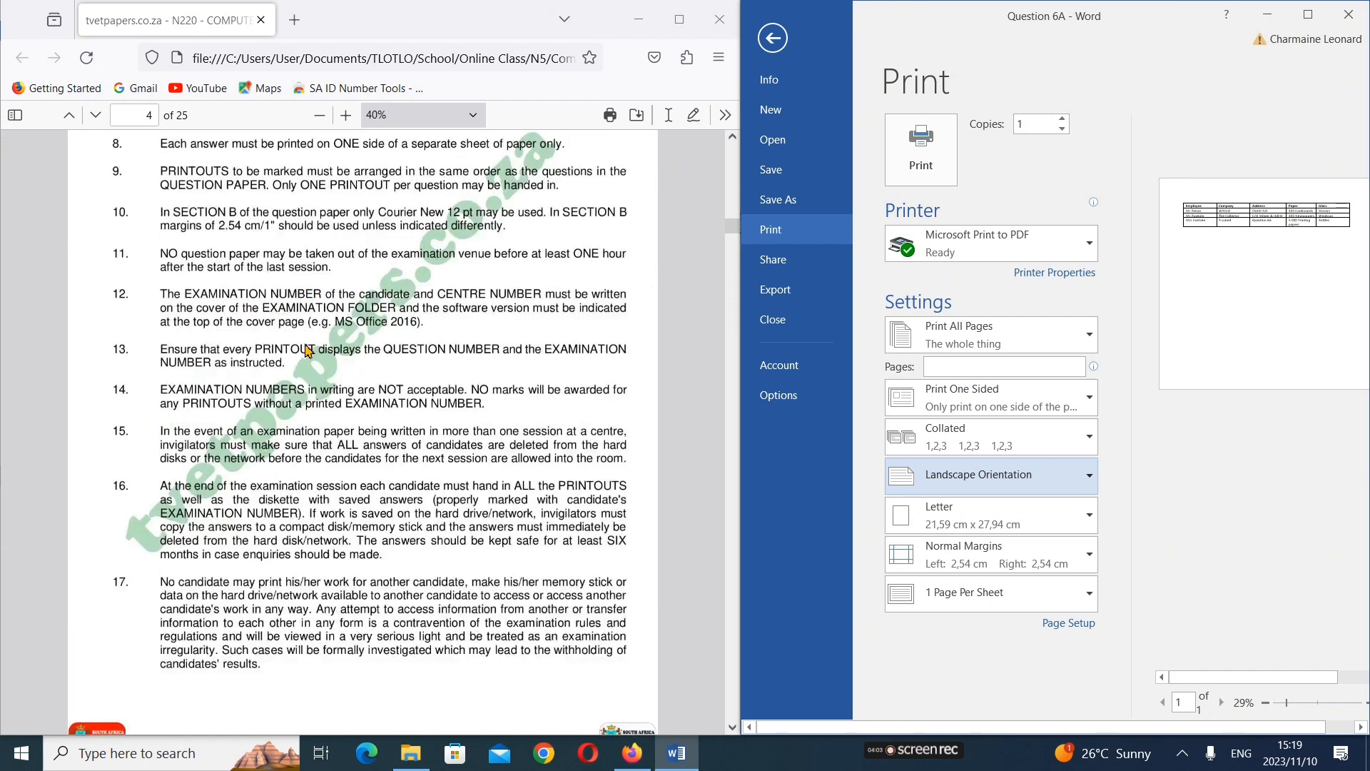
pyautogui.scroll(10, 308, 349)
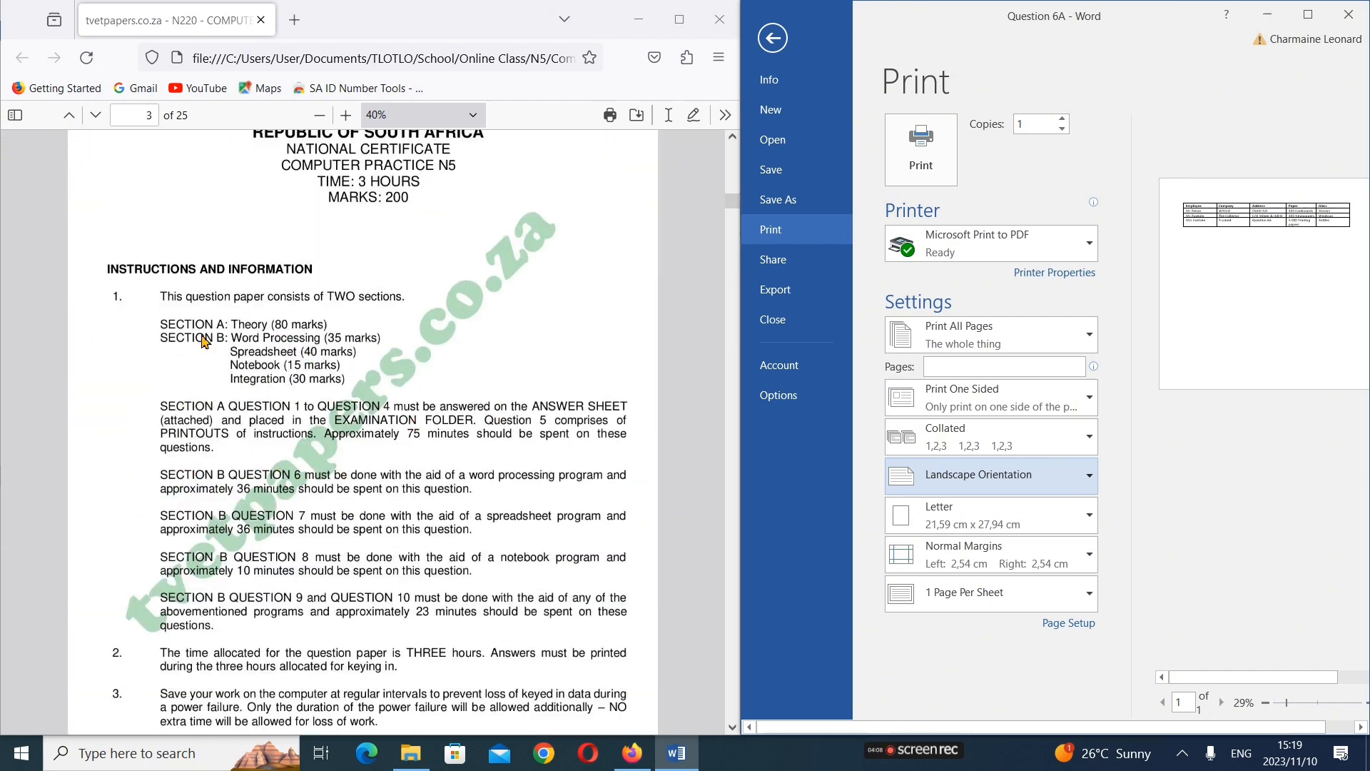
pyautogui.scroll(-10, 305, 439)
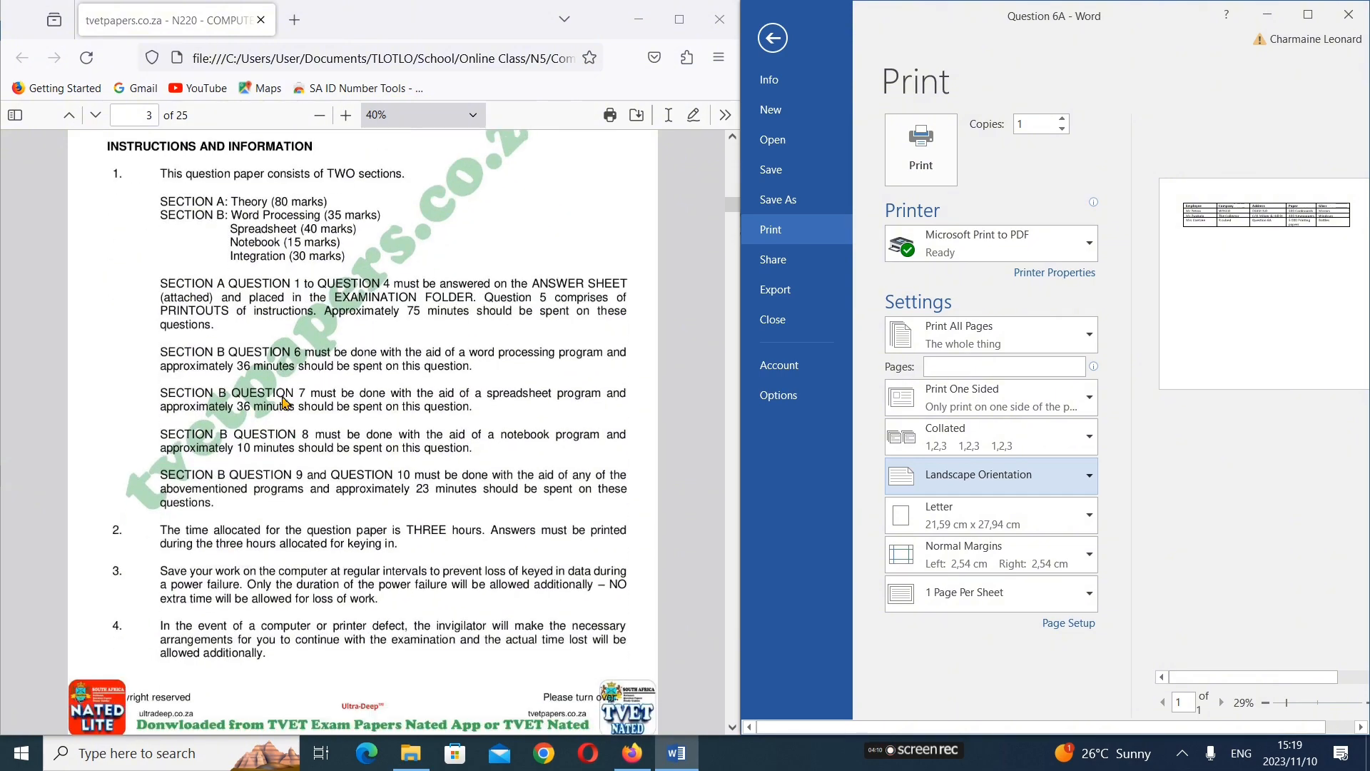
pyautogui.scroll(-4, 304, 422)
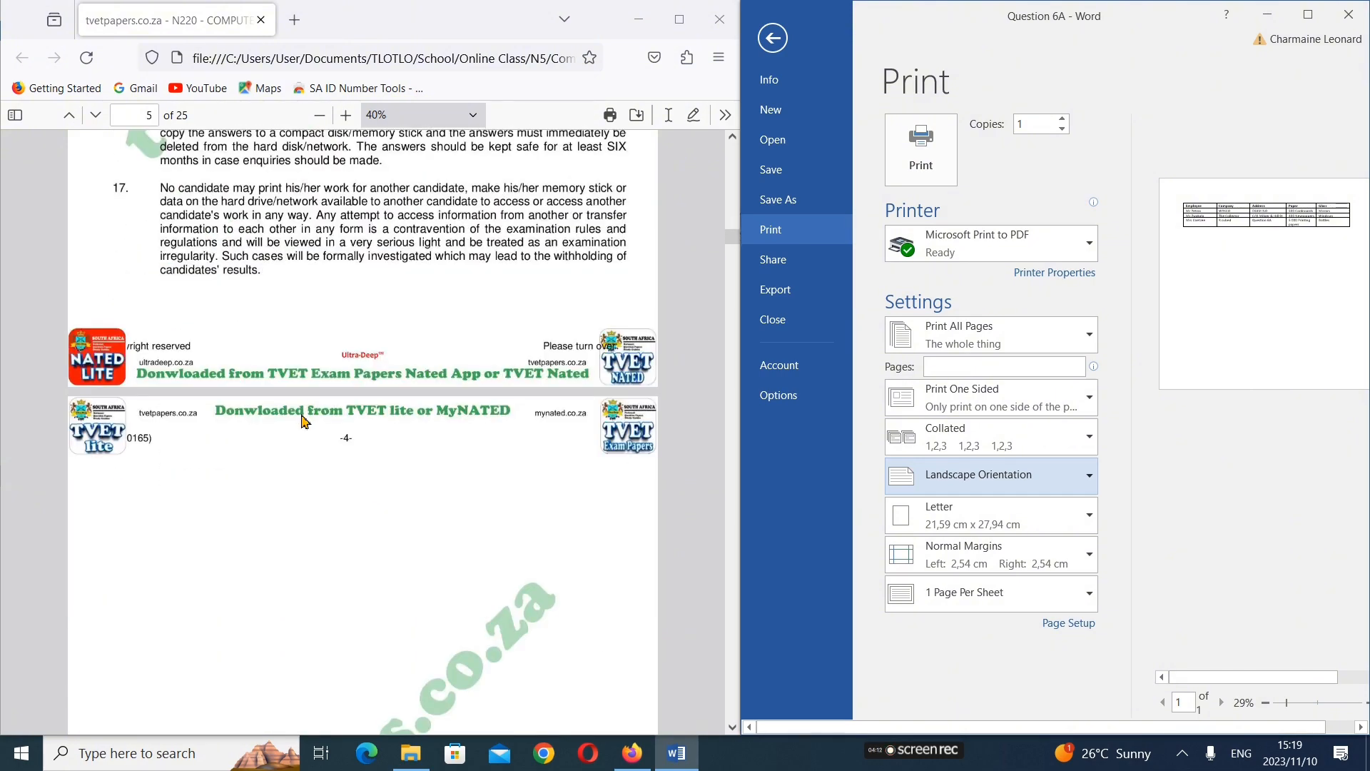
# Find the Question 6 page in Section B of the exam paper and review the Question 6A and 6B instructions
pyautogui.scroll(-15, 304, 421)
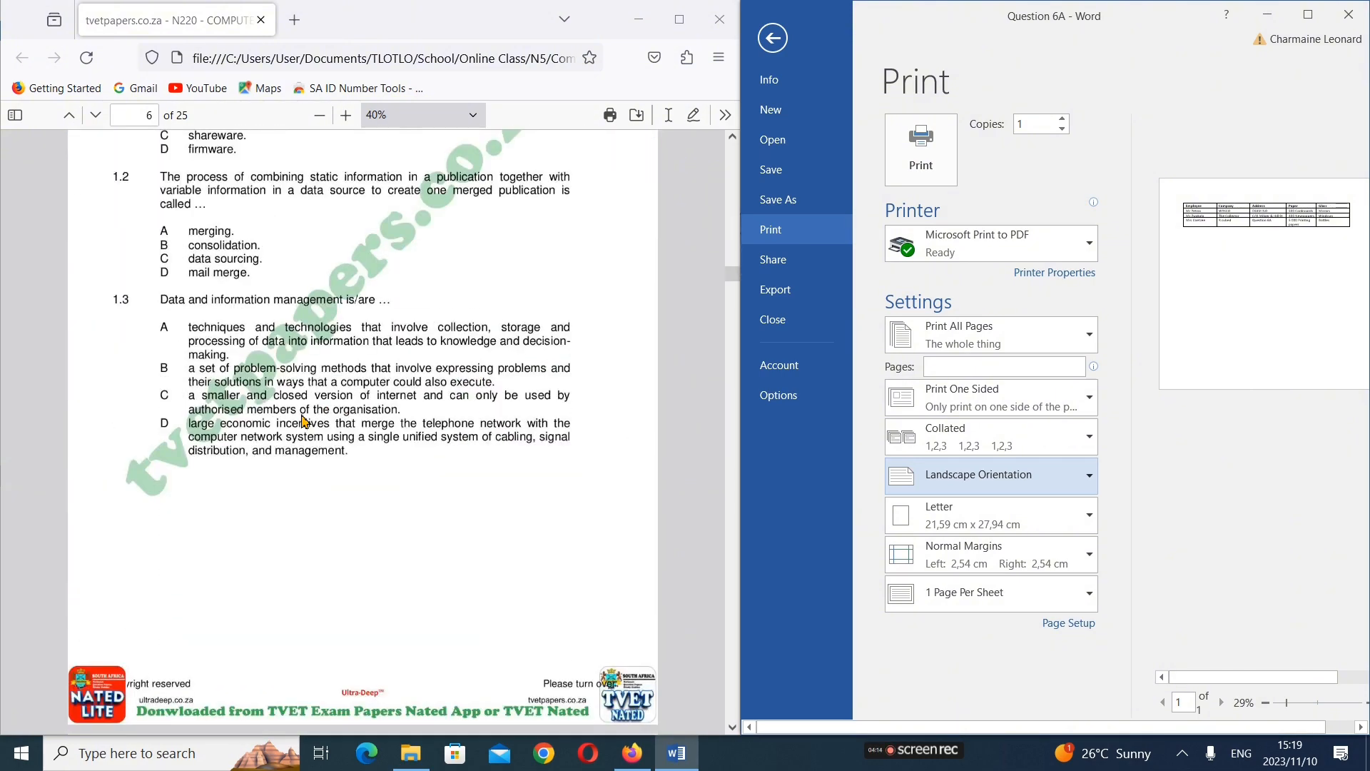
pyautogui.scroll(-20, 304, 421)
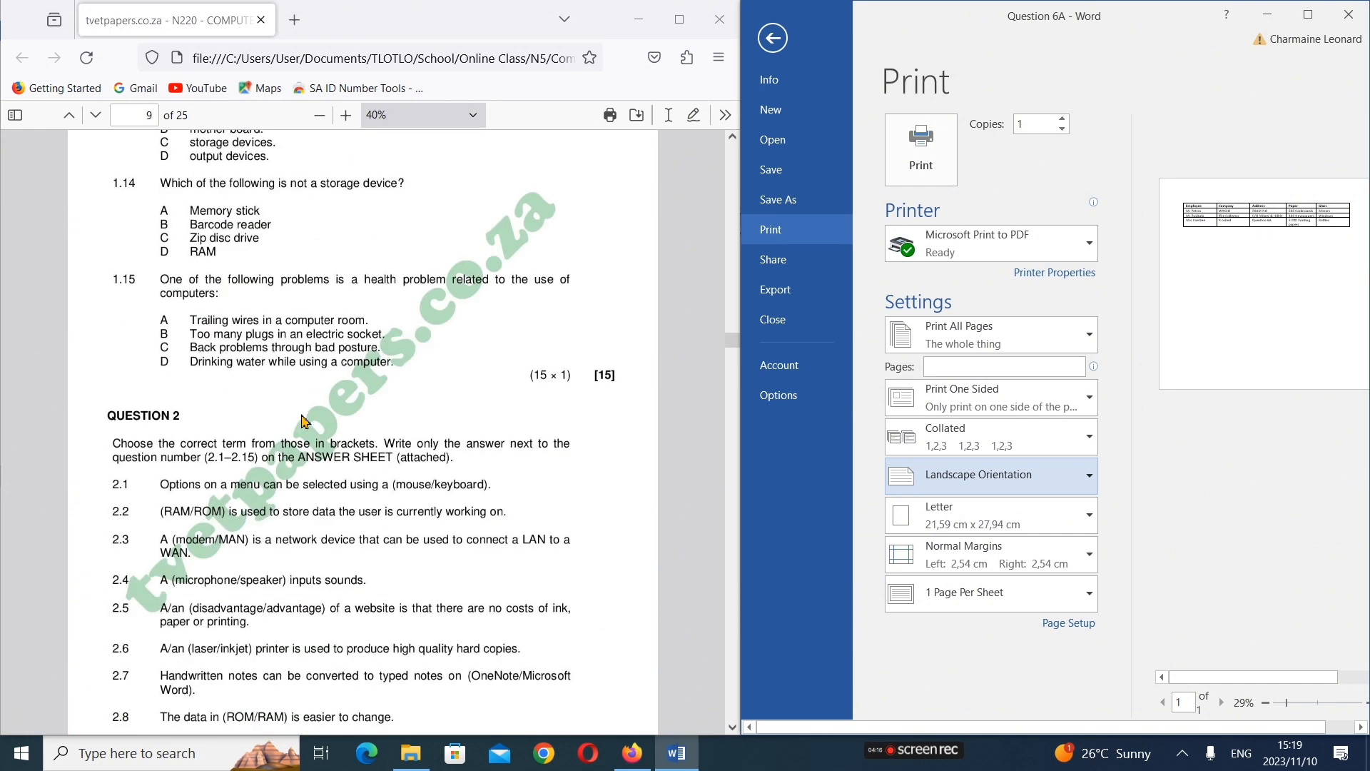
pyautogui.scroll(-20, 304, 422)
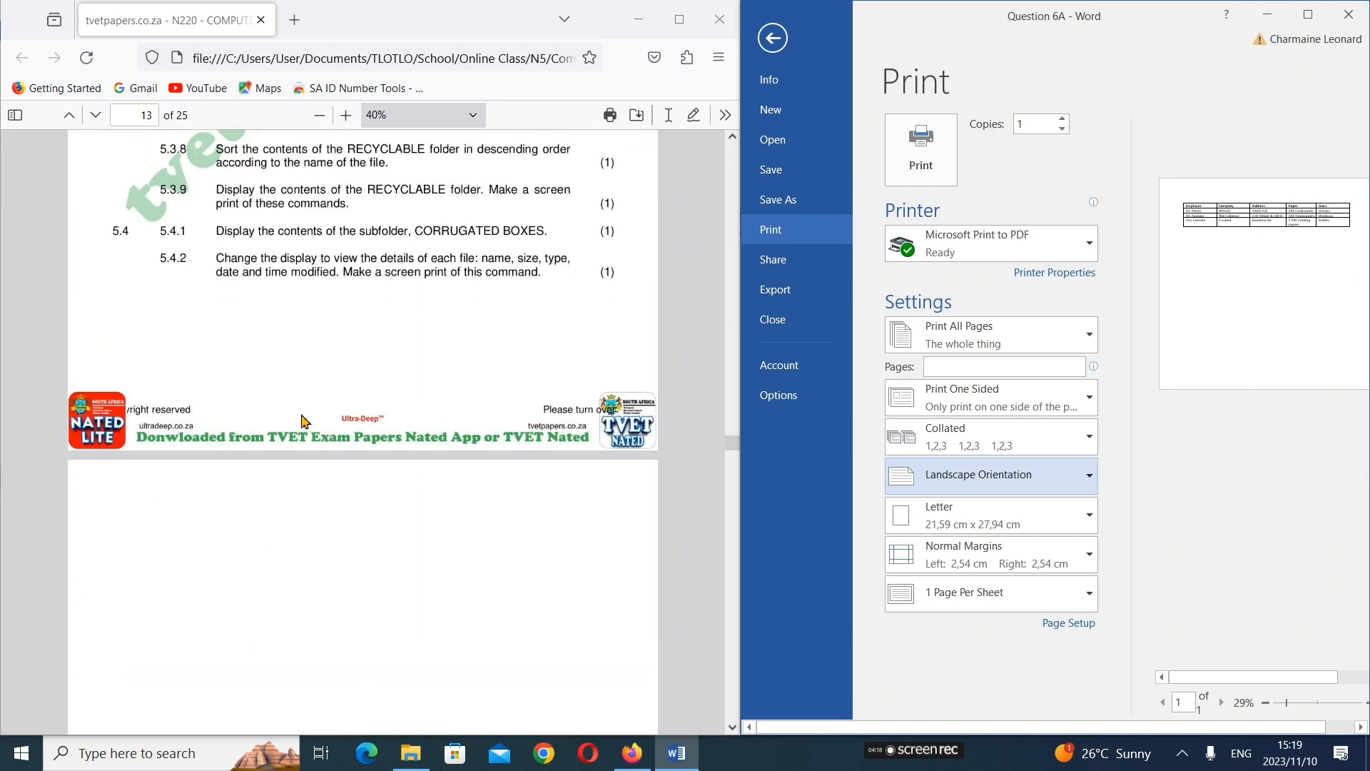
pyautogui.scroll(-20, 304, 421)
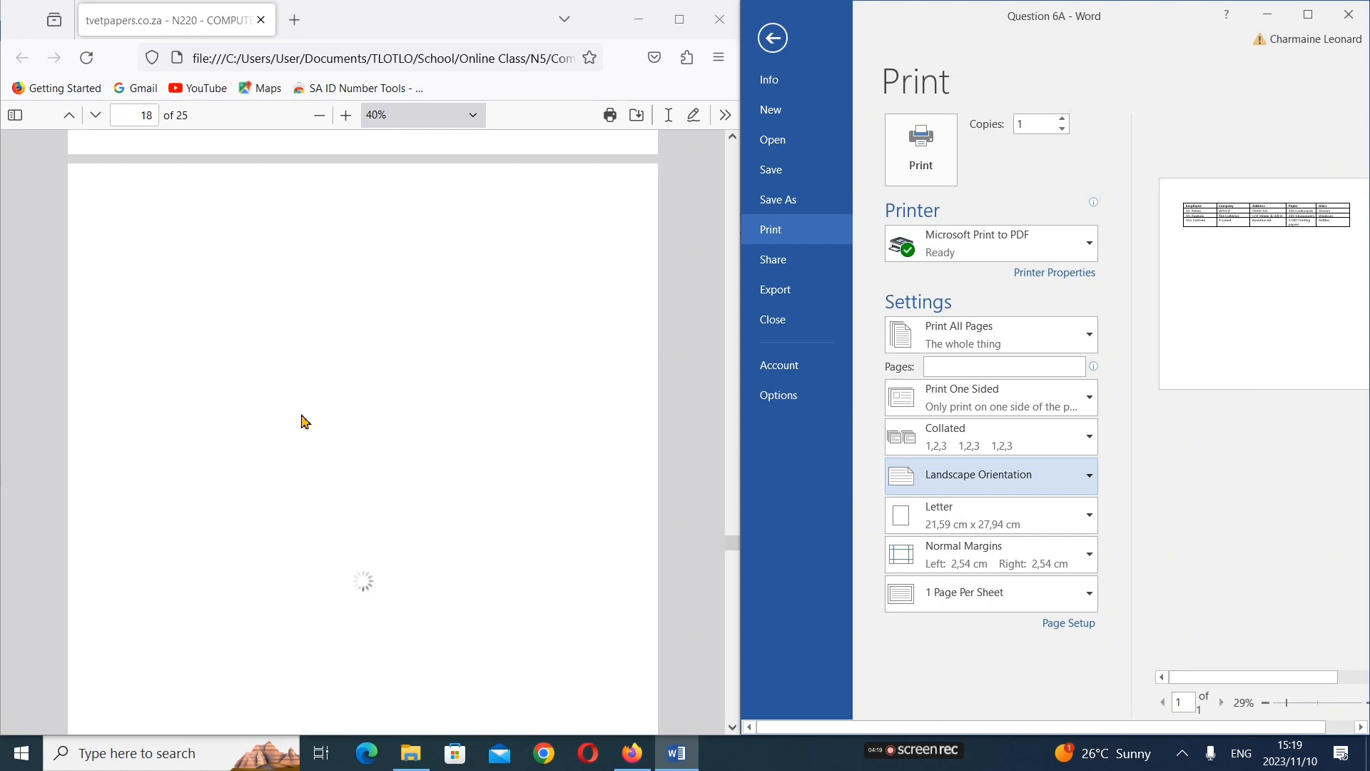
pyautogui.scroll(-8, 304, 421)
pyautogui.scroll(9, 304, 421)
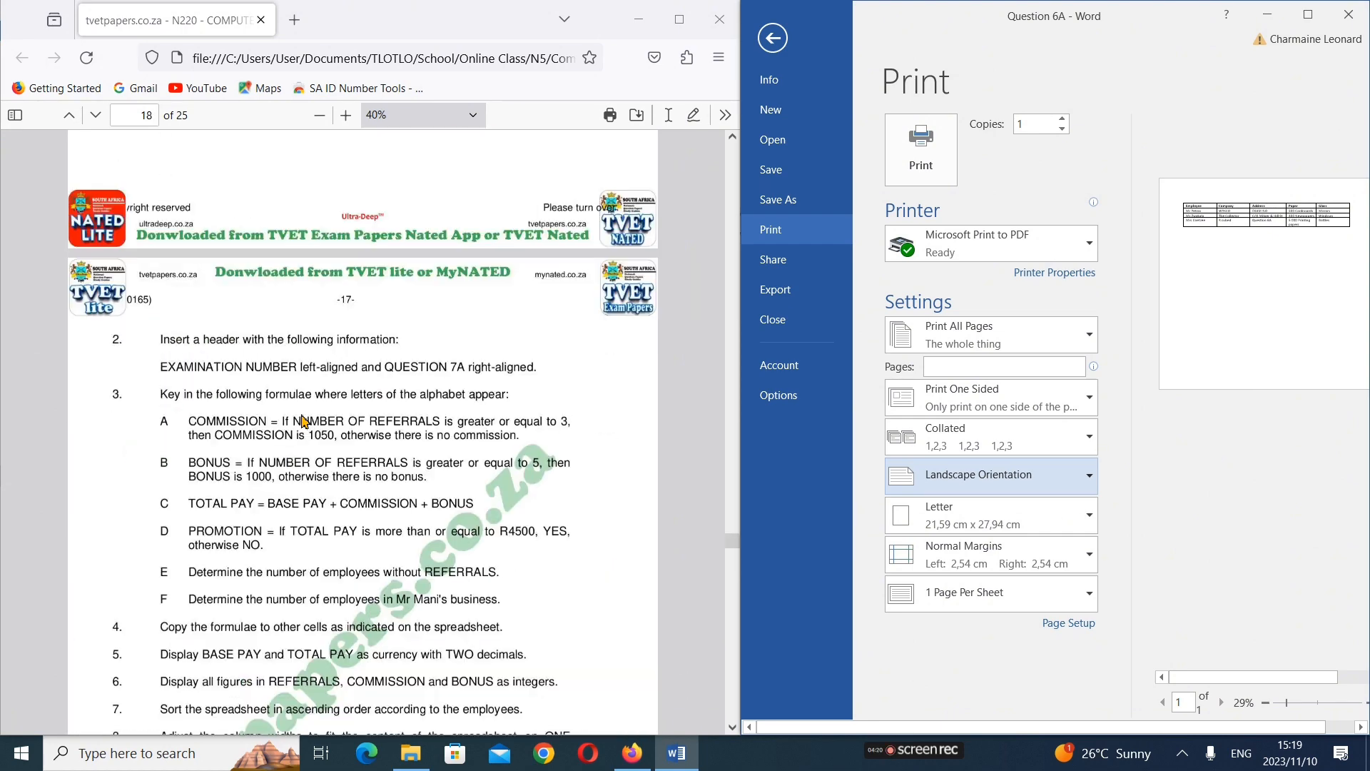
pyautogui.scroll(12, 304, 422)
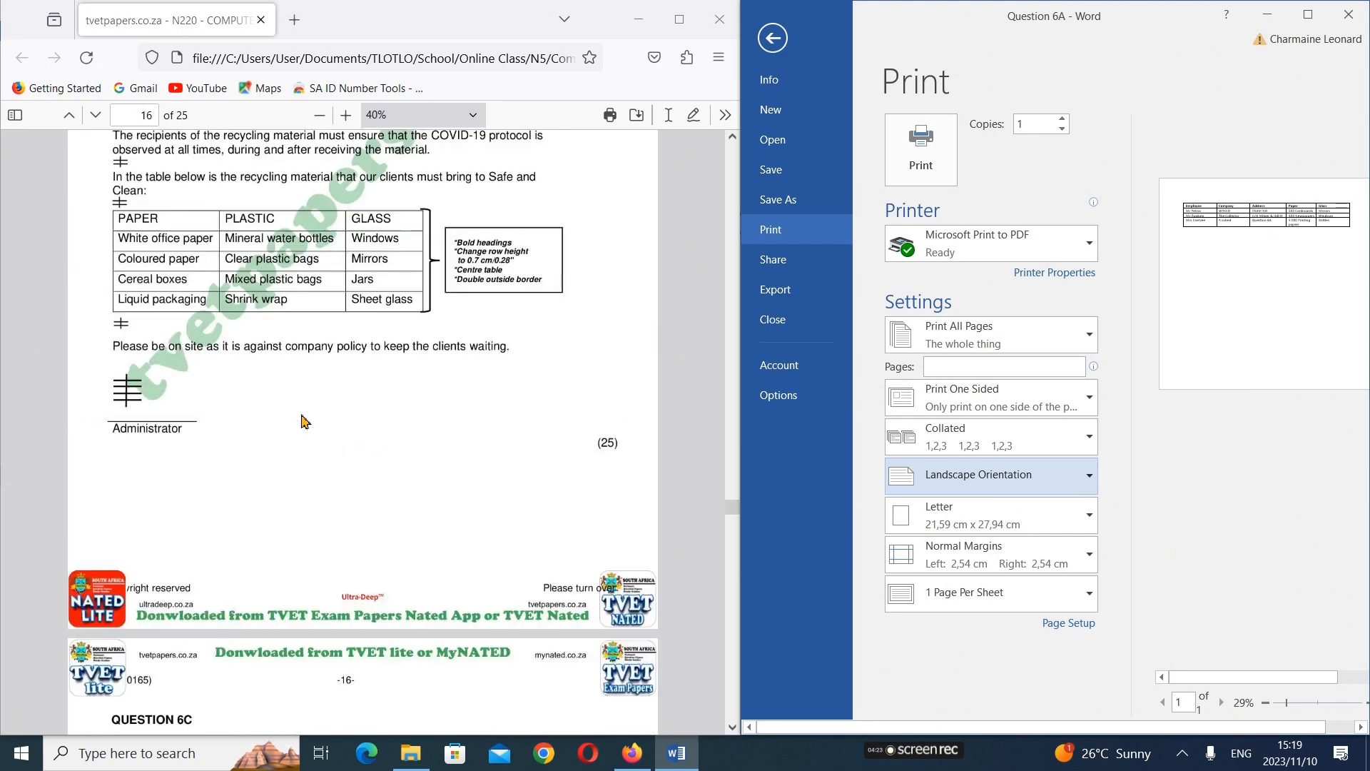
pyautogui.scroll(8, 304, 421)
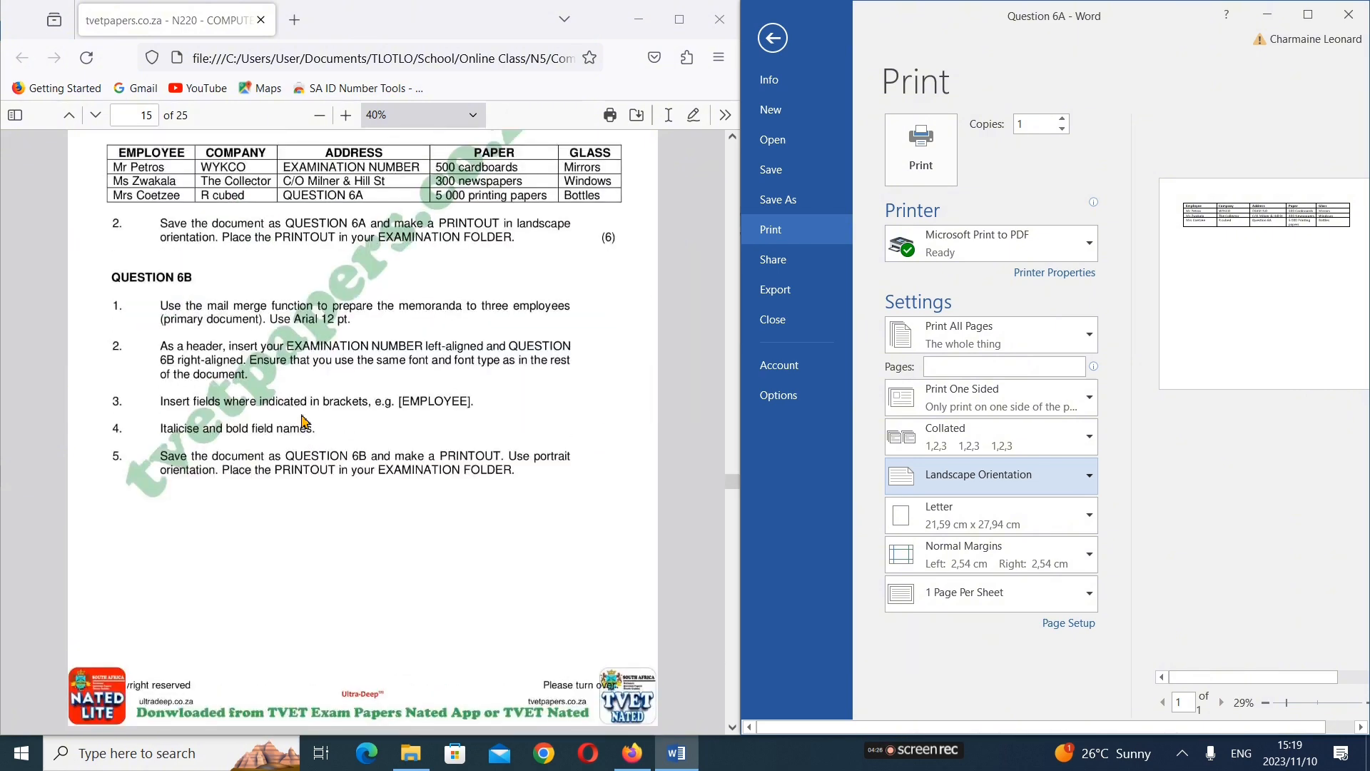
pyautogui.scroll(5, 304, 421)
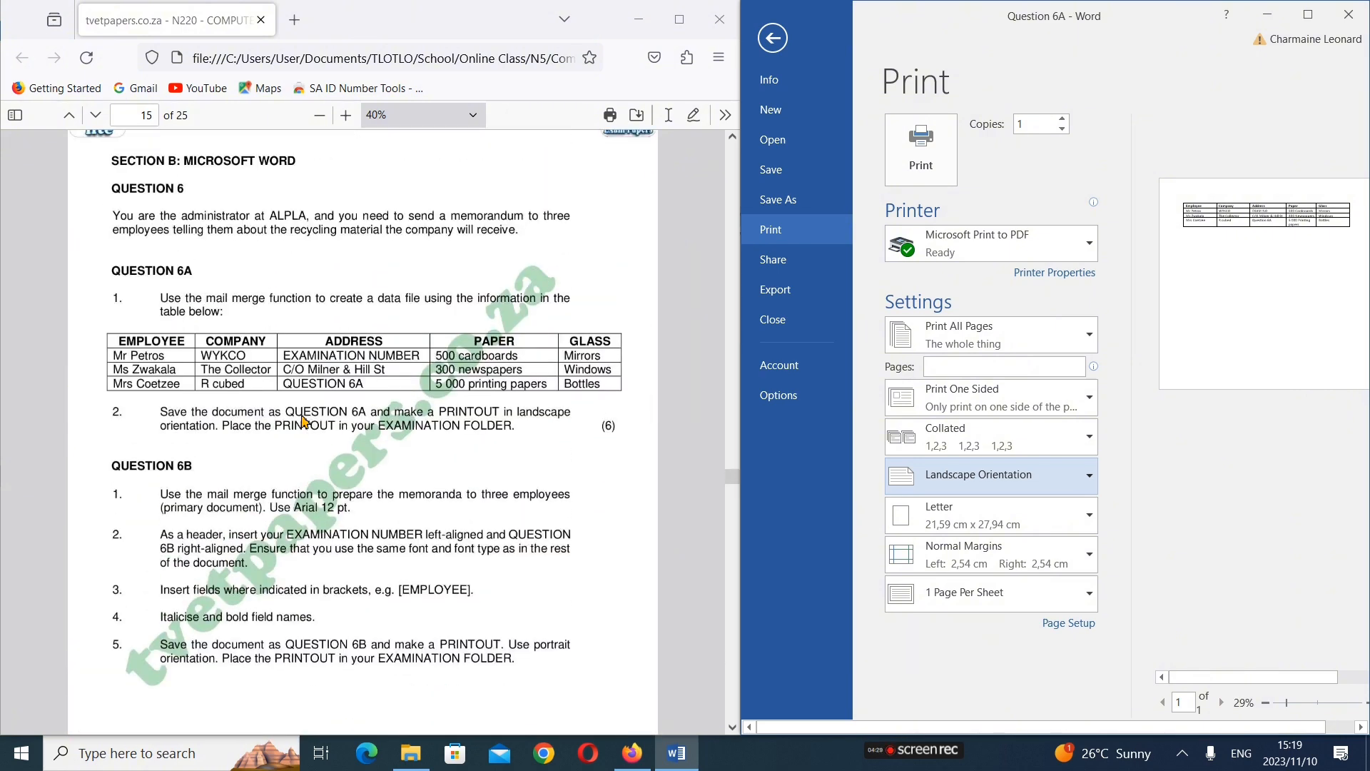
pyautogui.scroll(3, 304, 421)
pyautogui.scroll(-3, 304, 421)
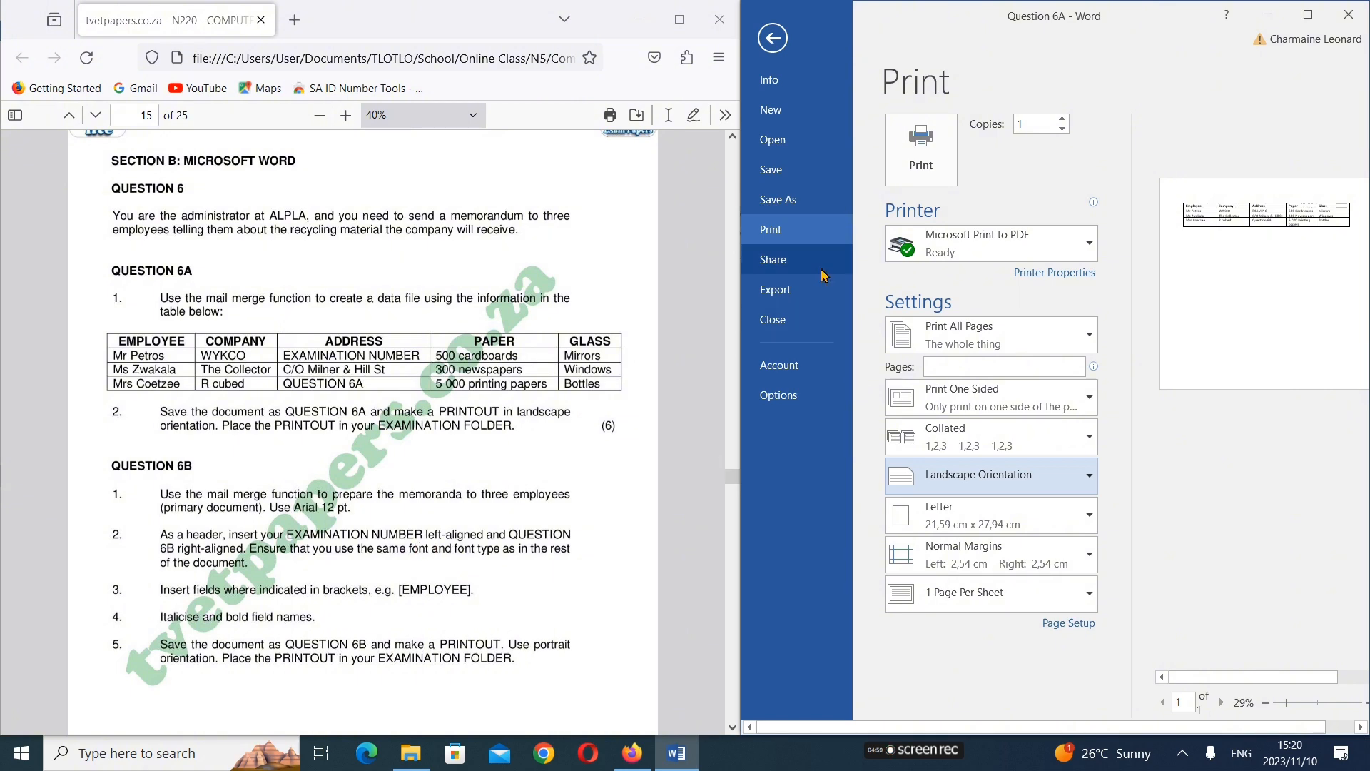
# Open the recent Question 6B document, and close Question 6A with its changes saved
pyautogui.click(773, 38)
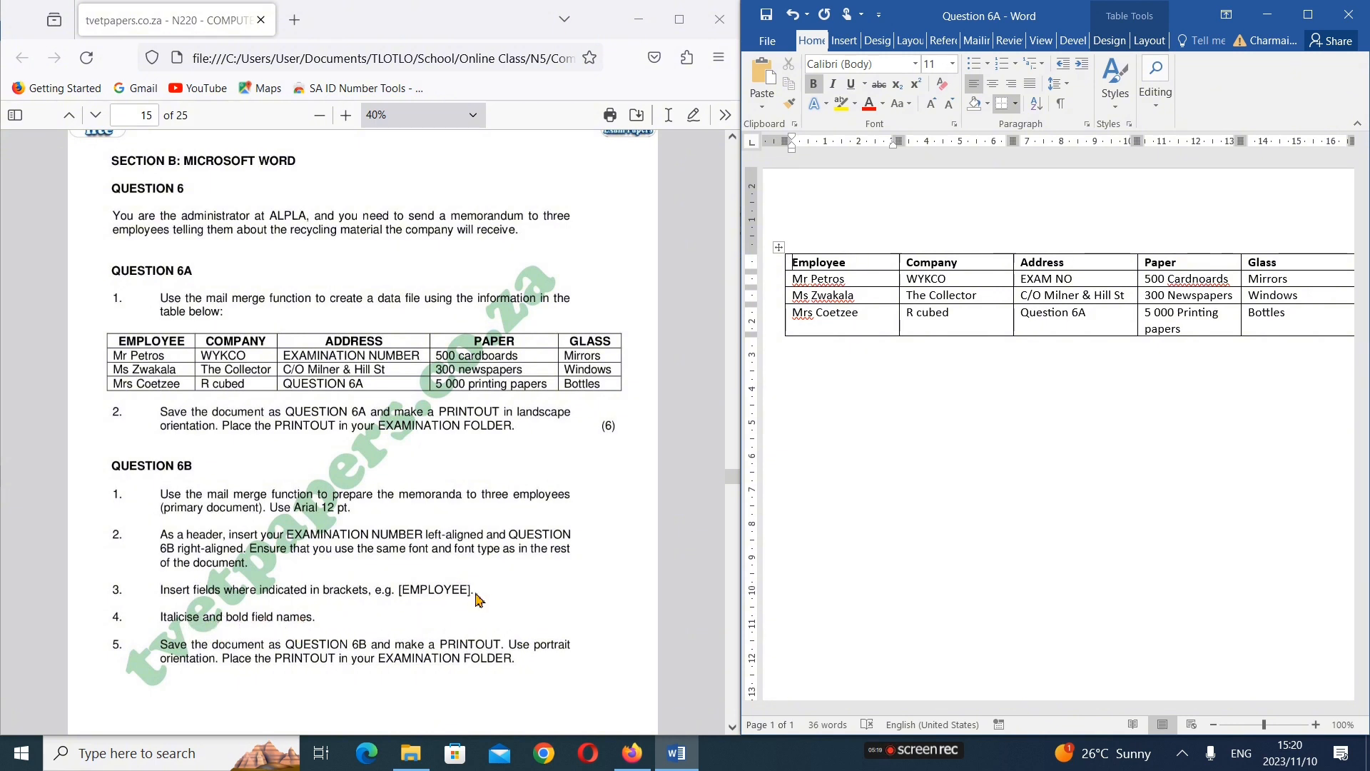
pyautogui.click(775, 43)
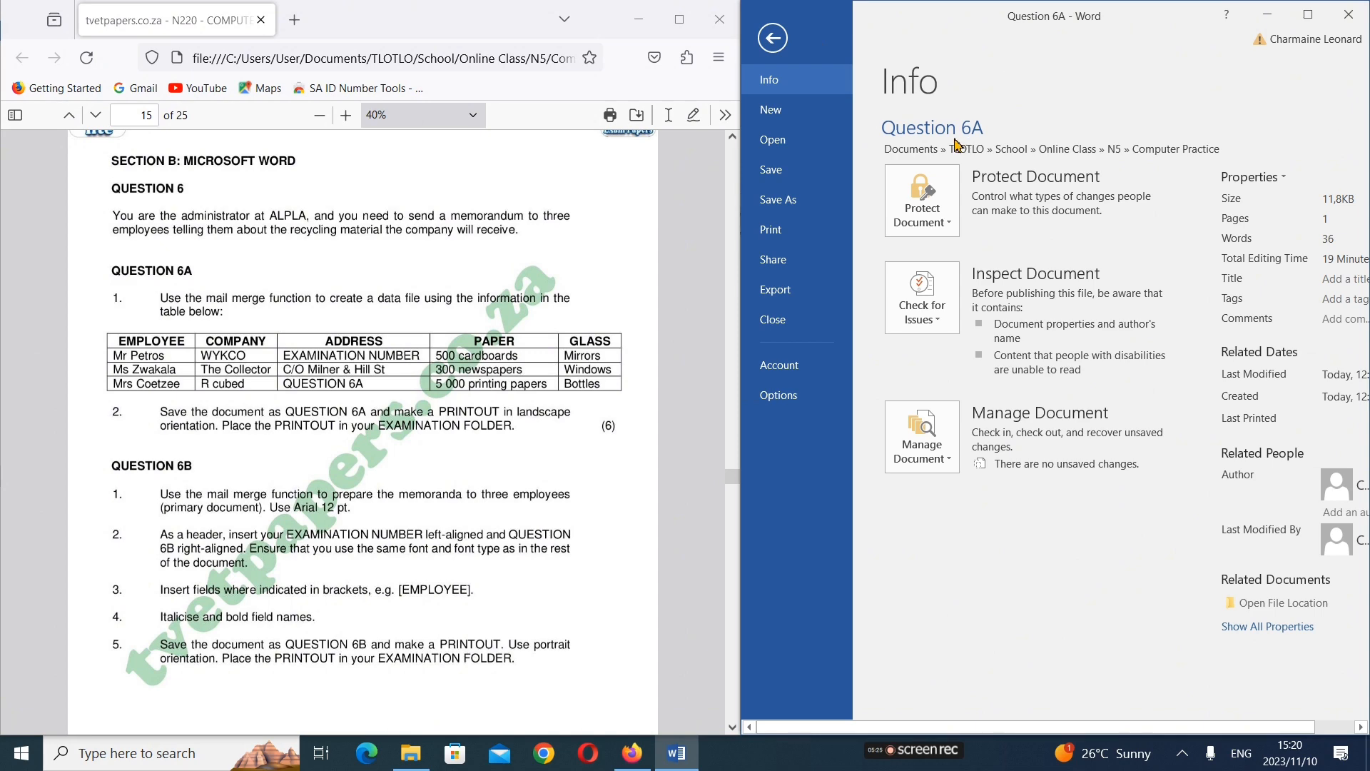
pyautogui.click(779, 140)
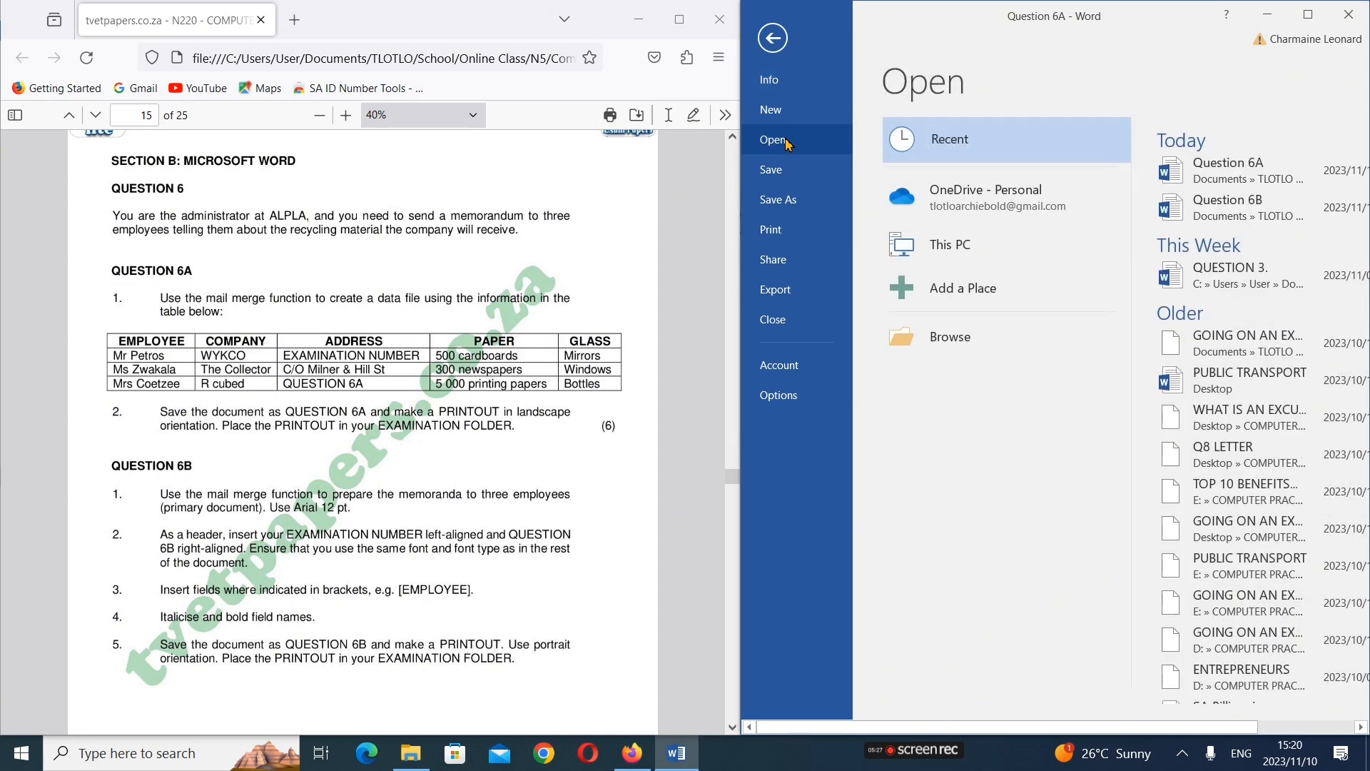
pyautogui.click(1260, 211)
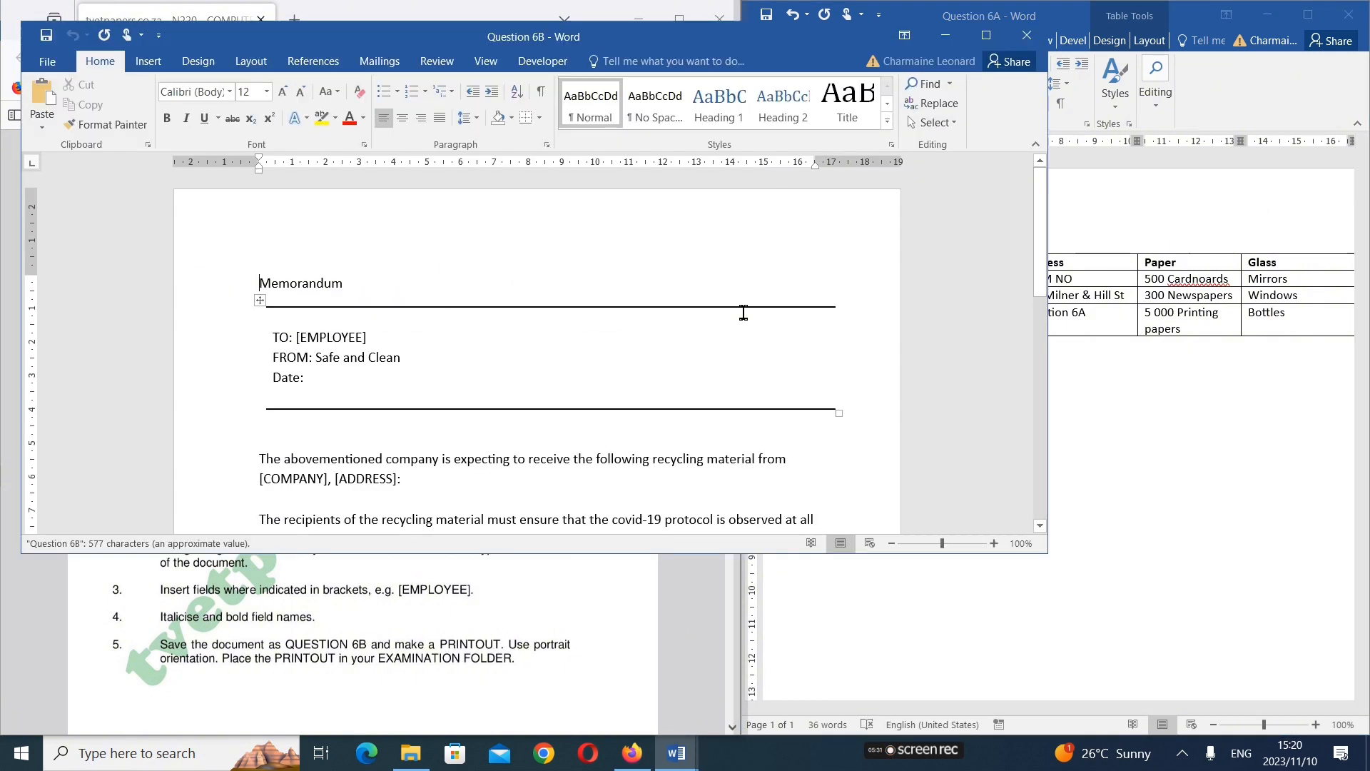
pyautogui.click(720, 321)
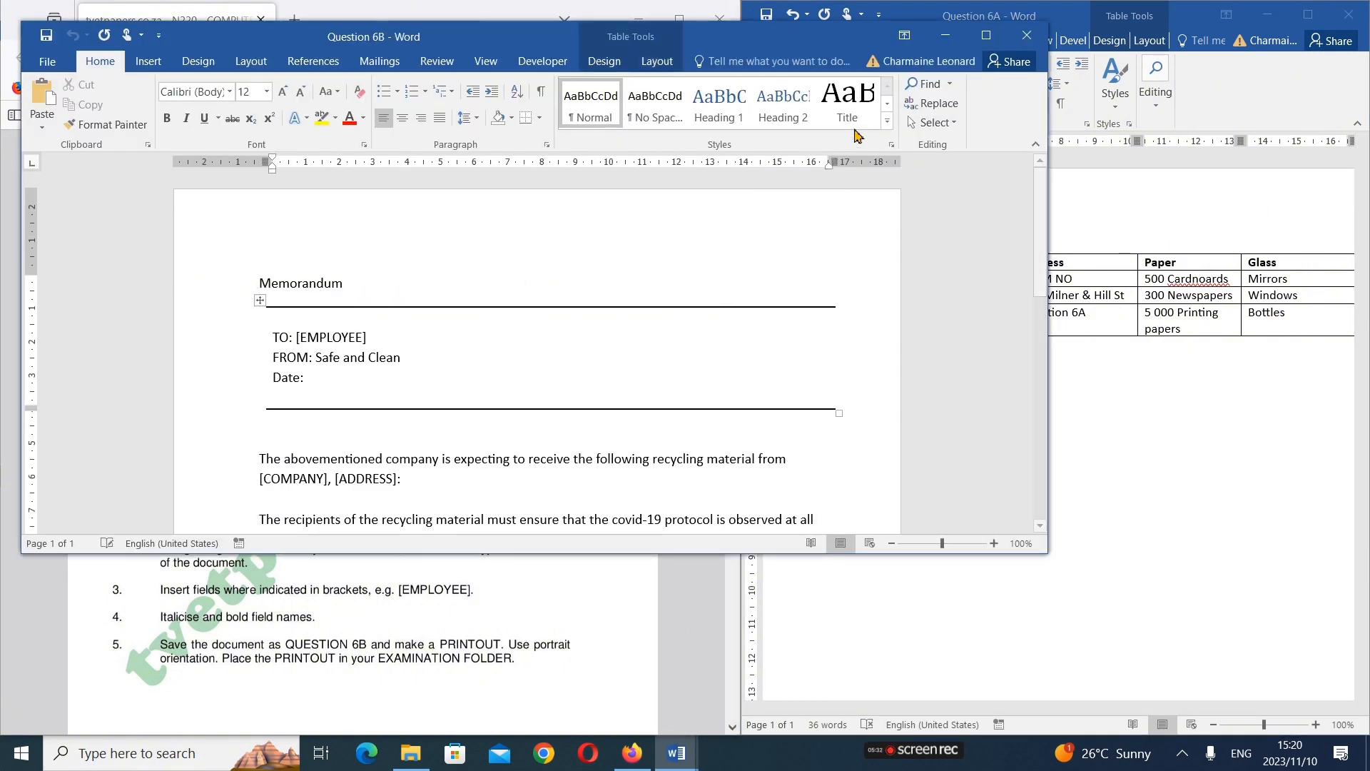
pyautogui.click(1350, 16)
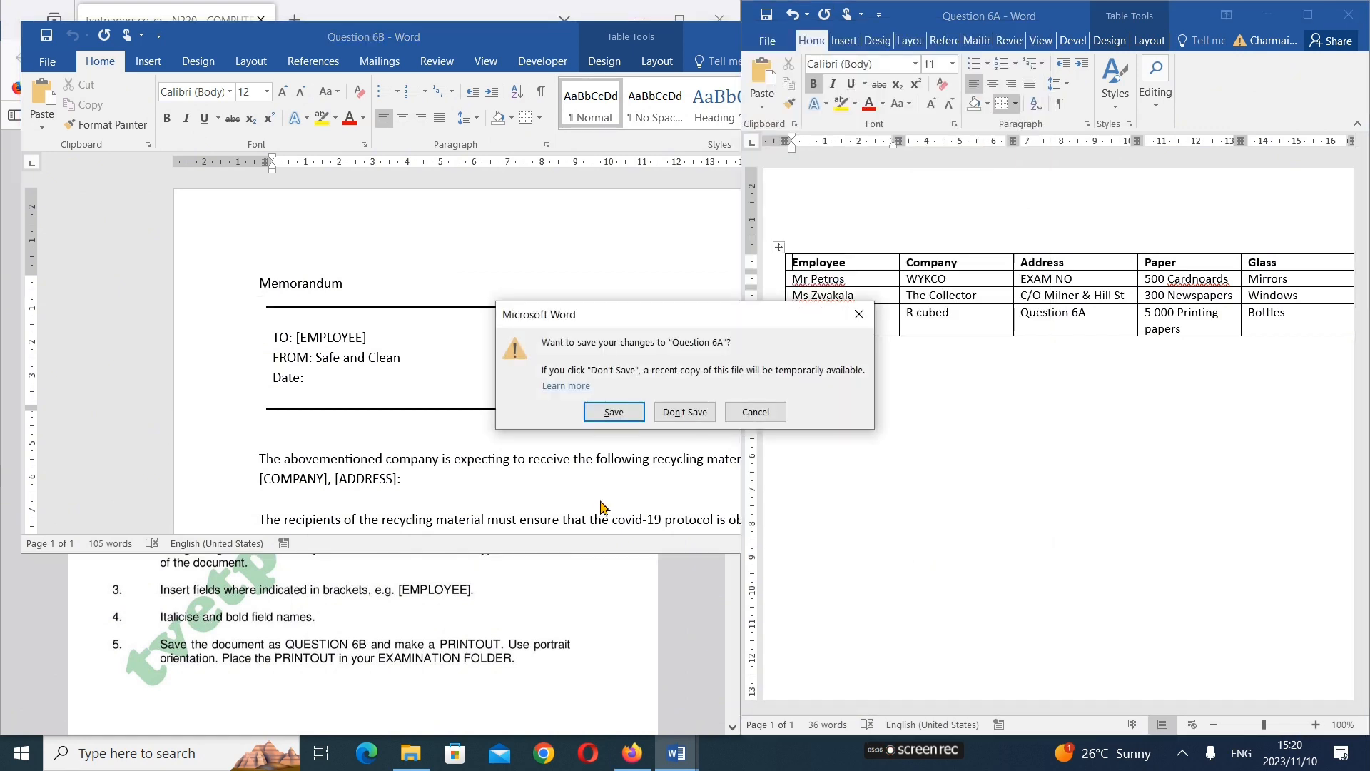
pyautogui.click(611, 411)
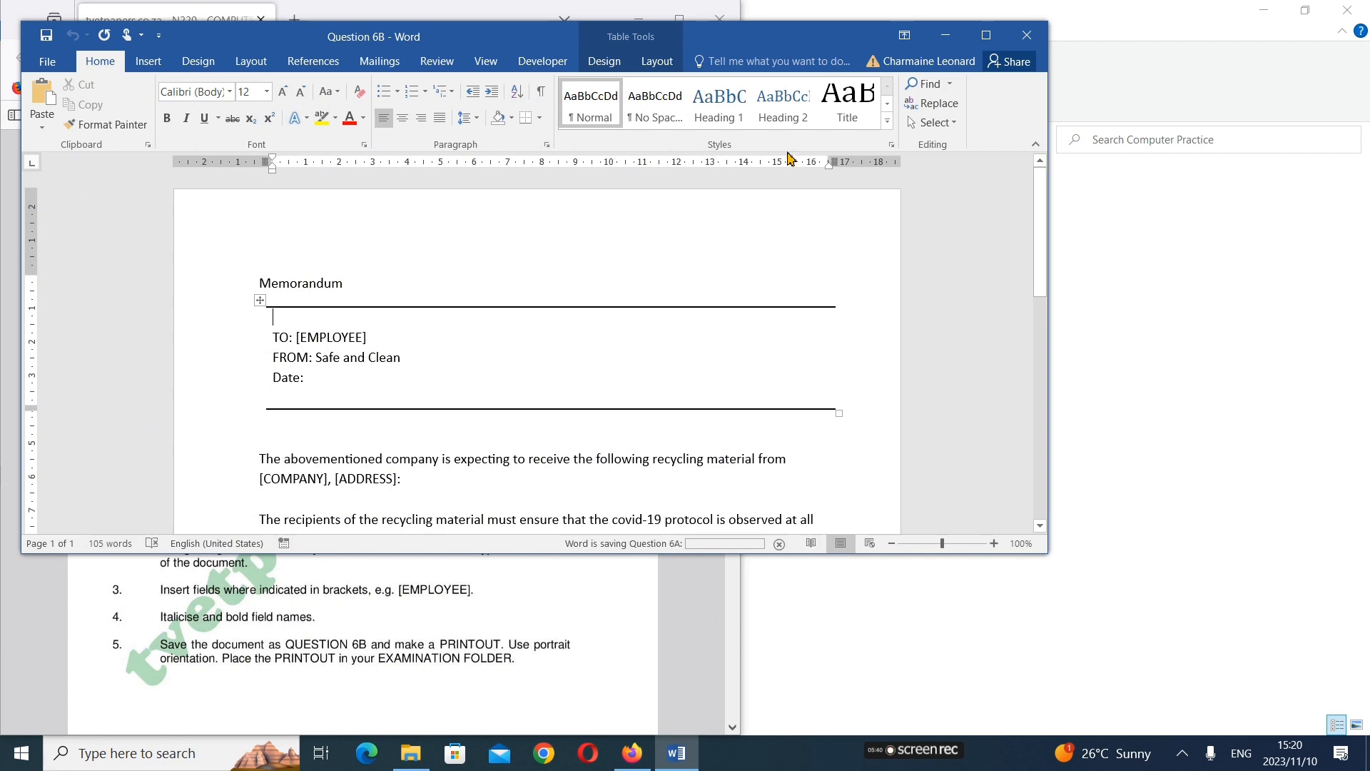
# Arrange the Question 6B document beside the exam paper, resizing both windows so each page's full text width fits
pyautogui.moveTo(558, 45); pyautogui.dragTo(1367, 243)
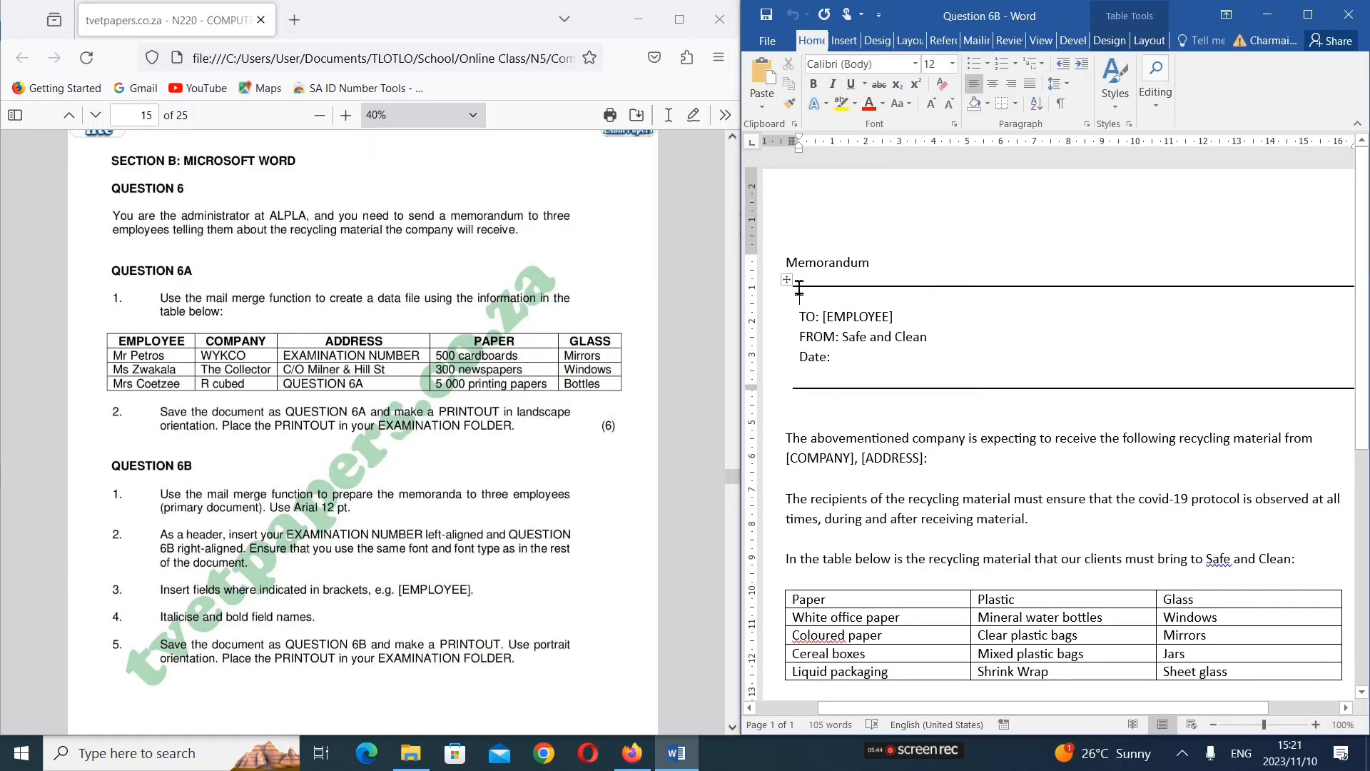
pyautogui.moveTo(741, 289); pyautogui.dragTo(689, 289)
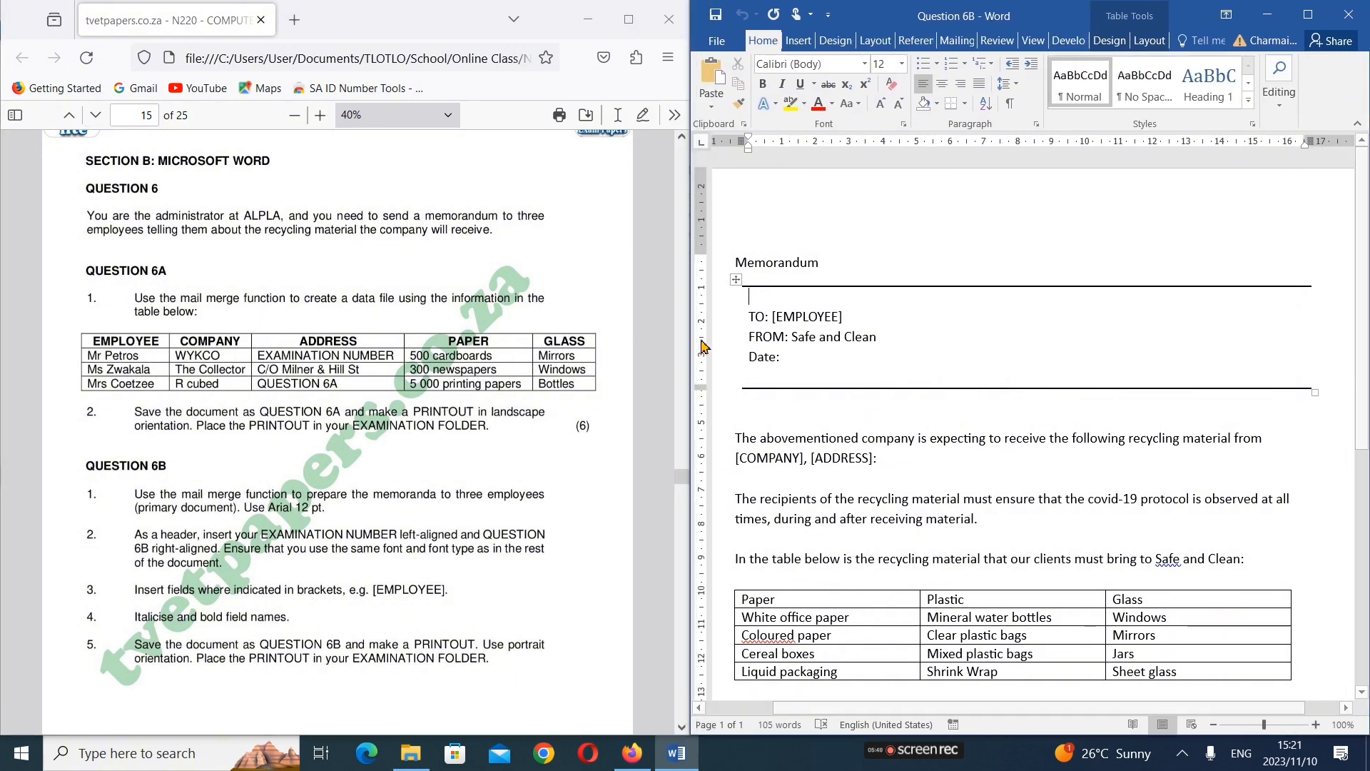
pyautogui.moveTo(693, 346); pyautogui.dragTo(659, 338)
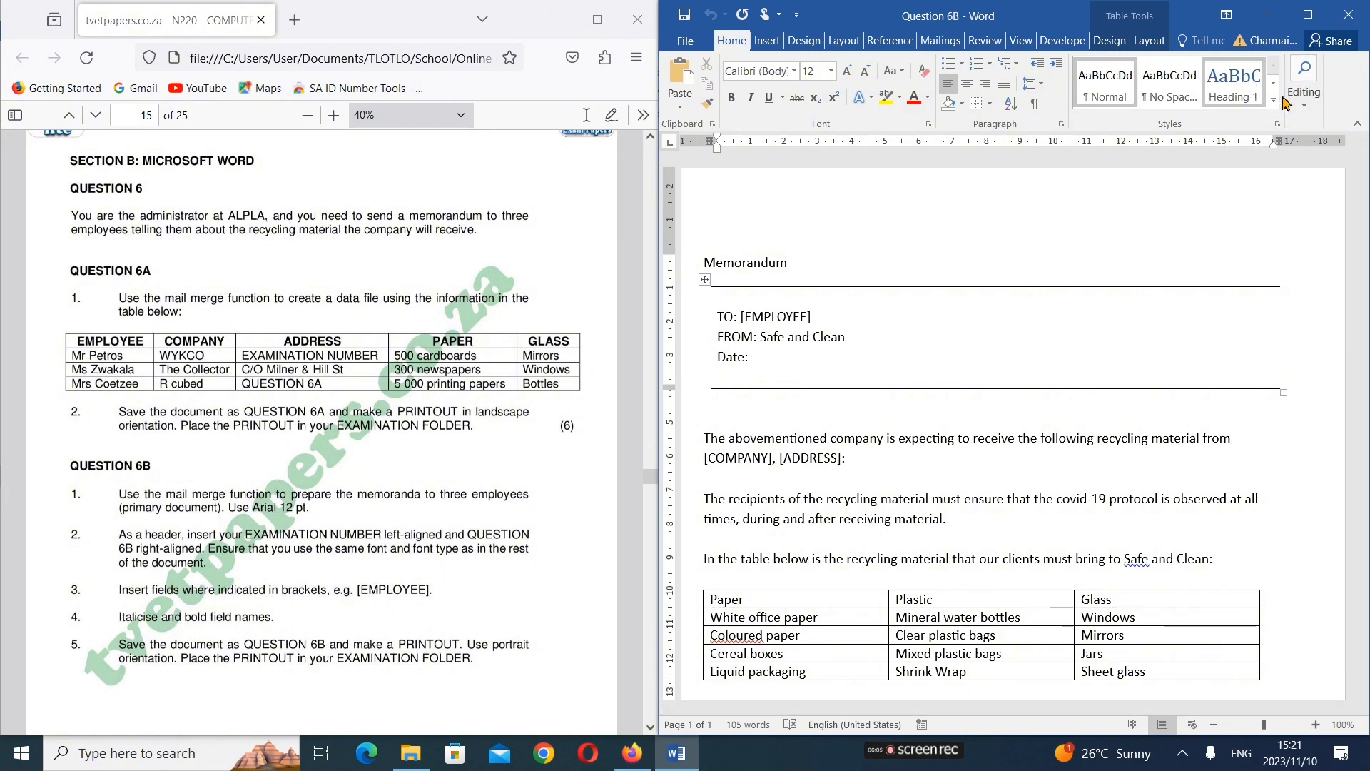
pyautogui.moveTo(658, 376); pyautogui.dragTo(403, 460)
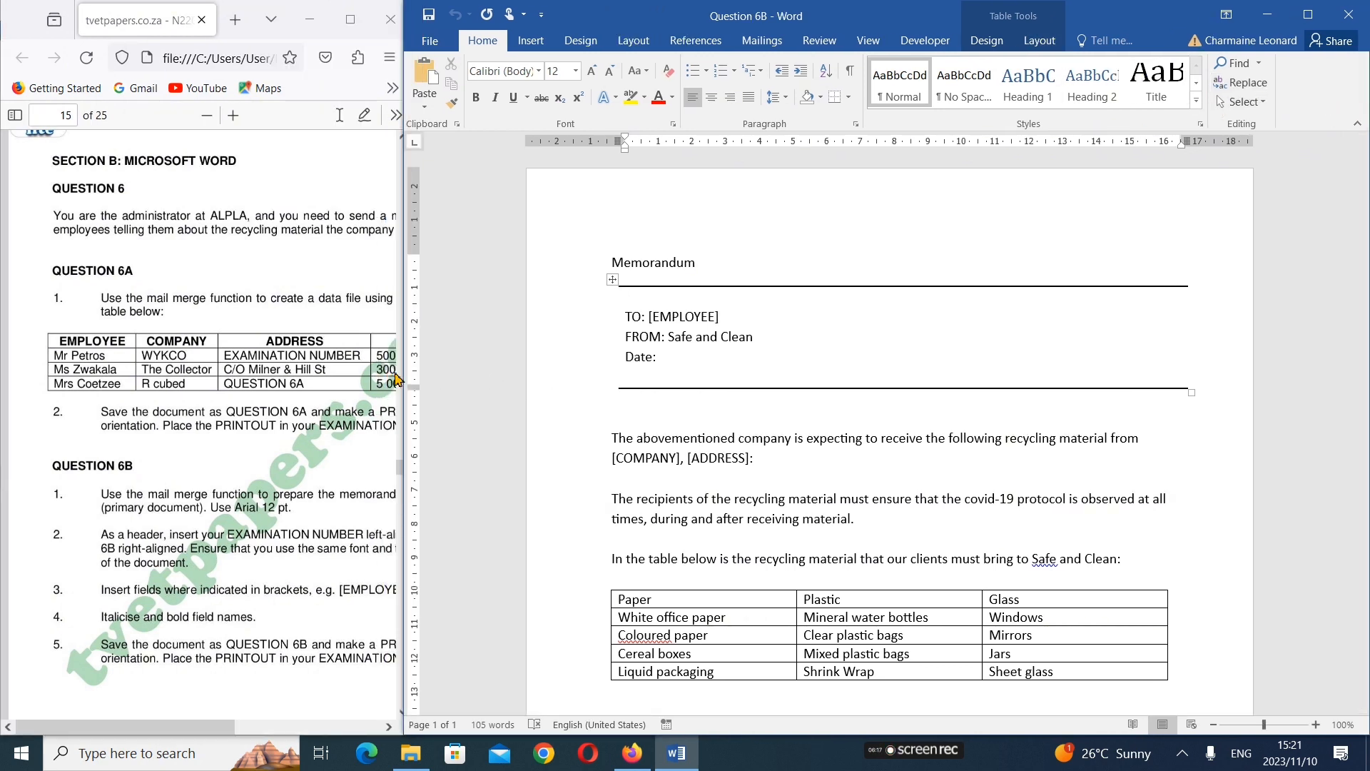
pyautogui.moveTo(401, 374); pyautogui.dragTo(593, 395)
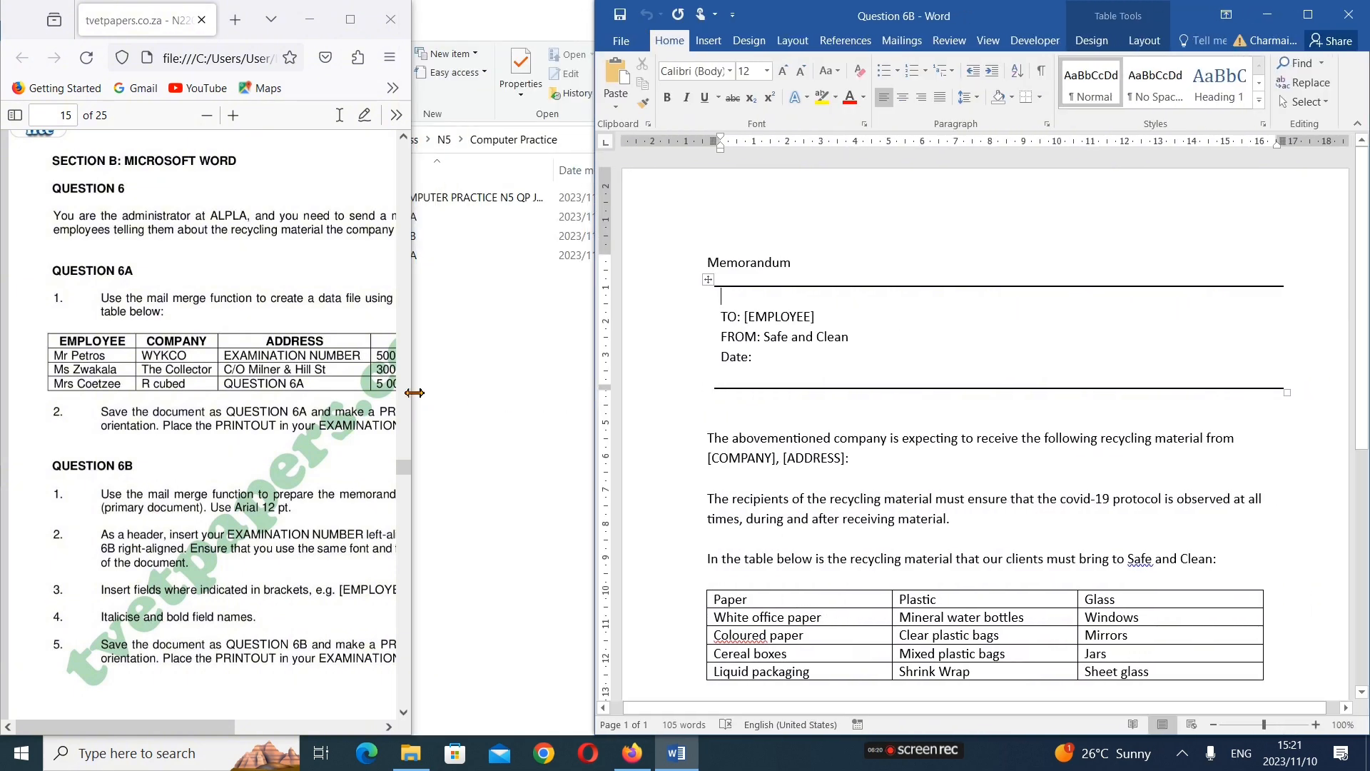
pyautogui.moveTo(412, 392); pyautogui.dragTo(592, 410)
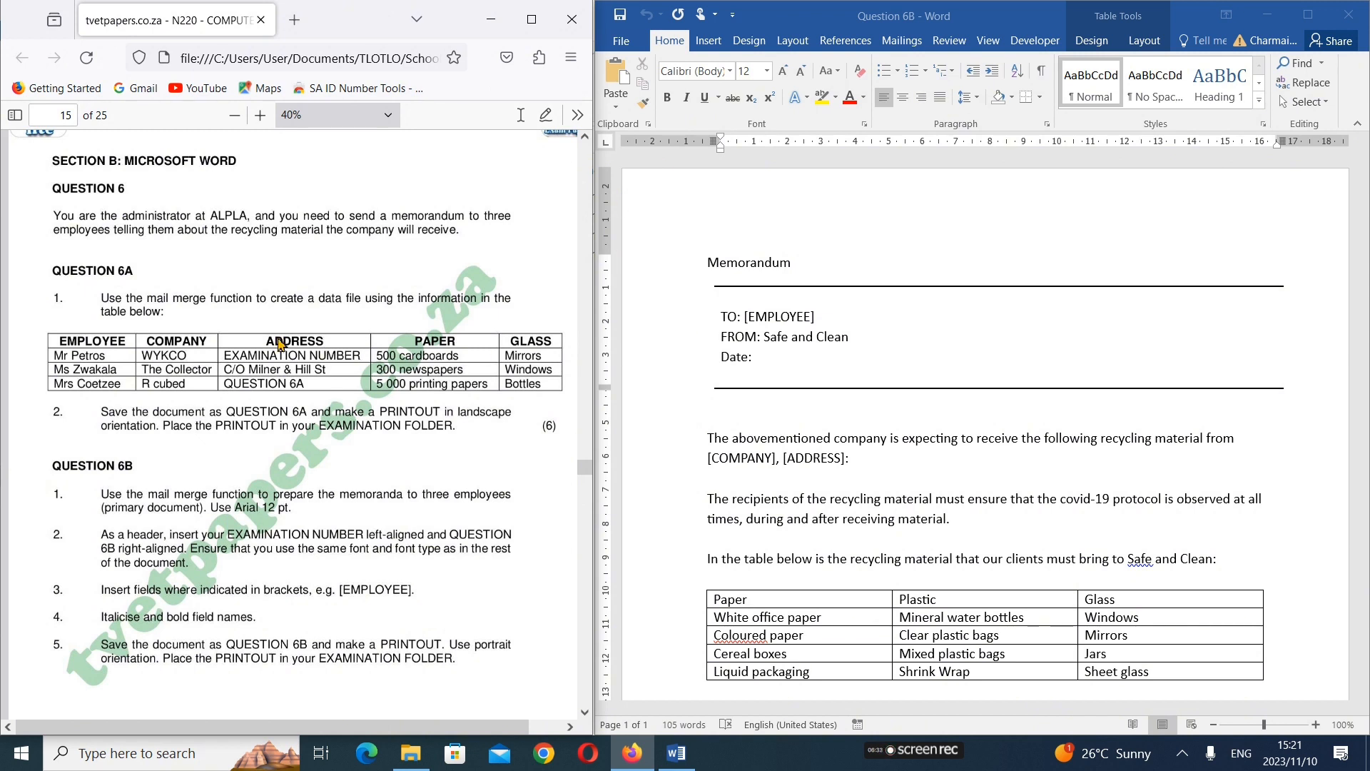
# Compare the exam paper's memorandum layout and formatting notes with the text already in the Question 6B document
pyautogui.scroll(-1, 211, 464)
pyautogui.scroll(-10, 211, 464)
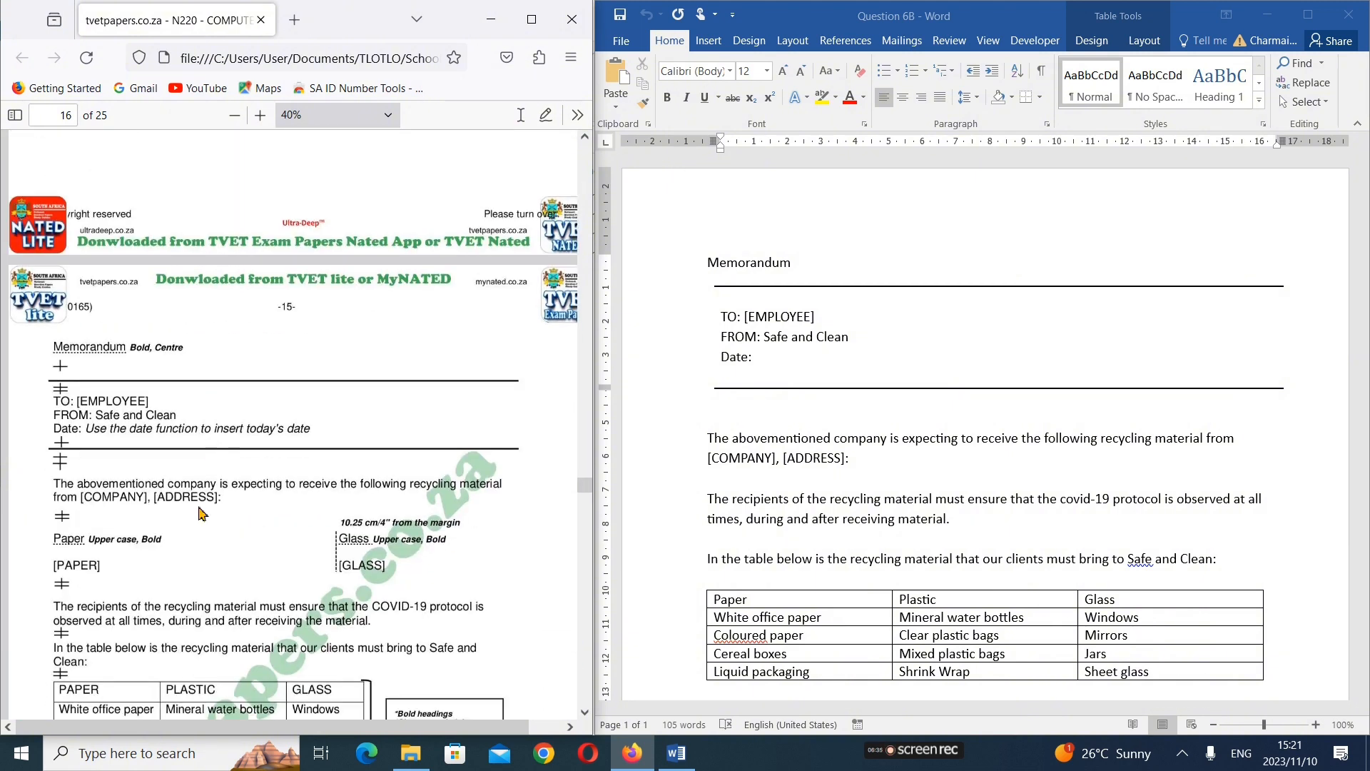
pyautogui.scroll(1, 203, 425)
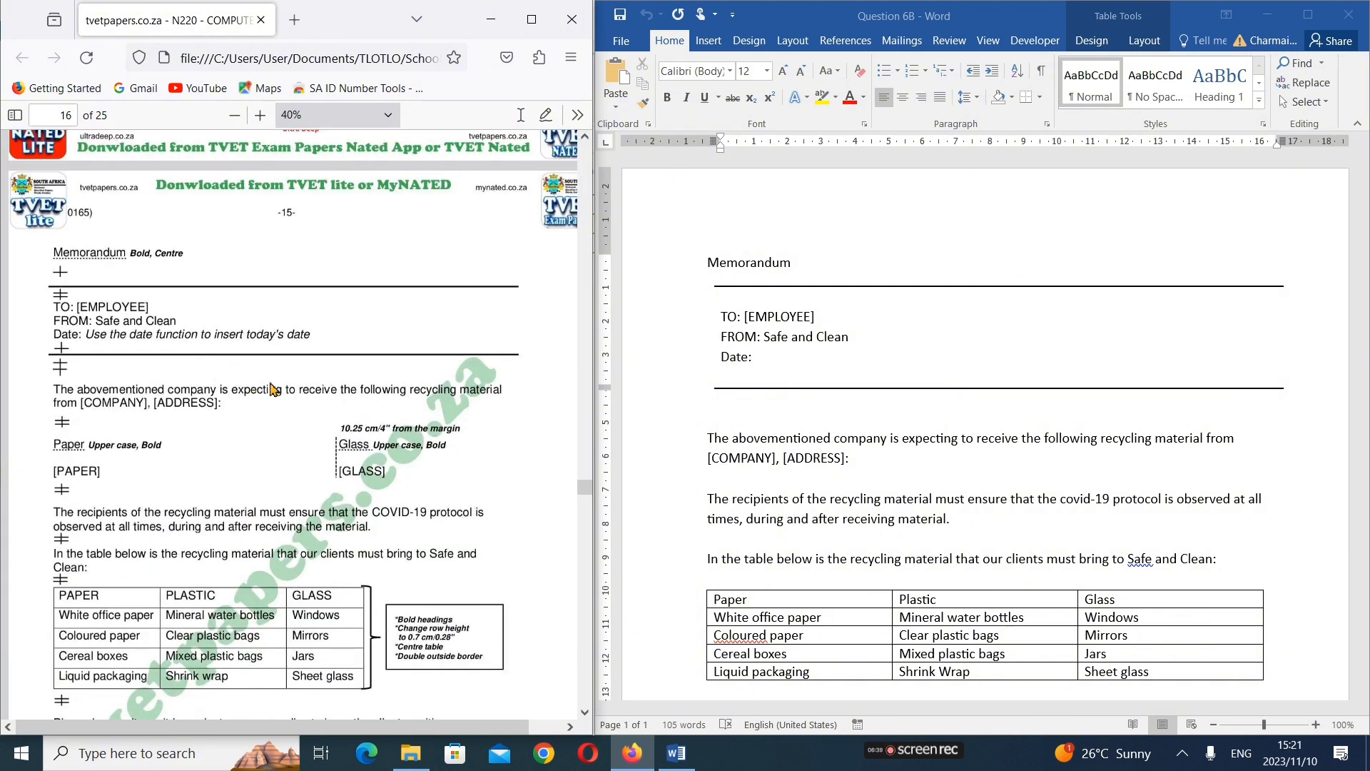
pyautogui.scroll(2, 194, 364)
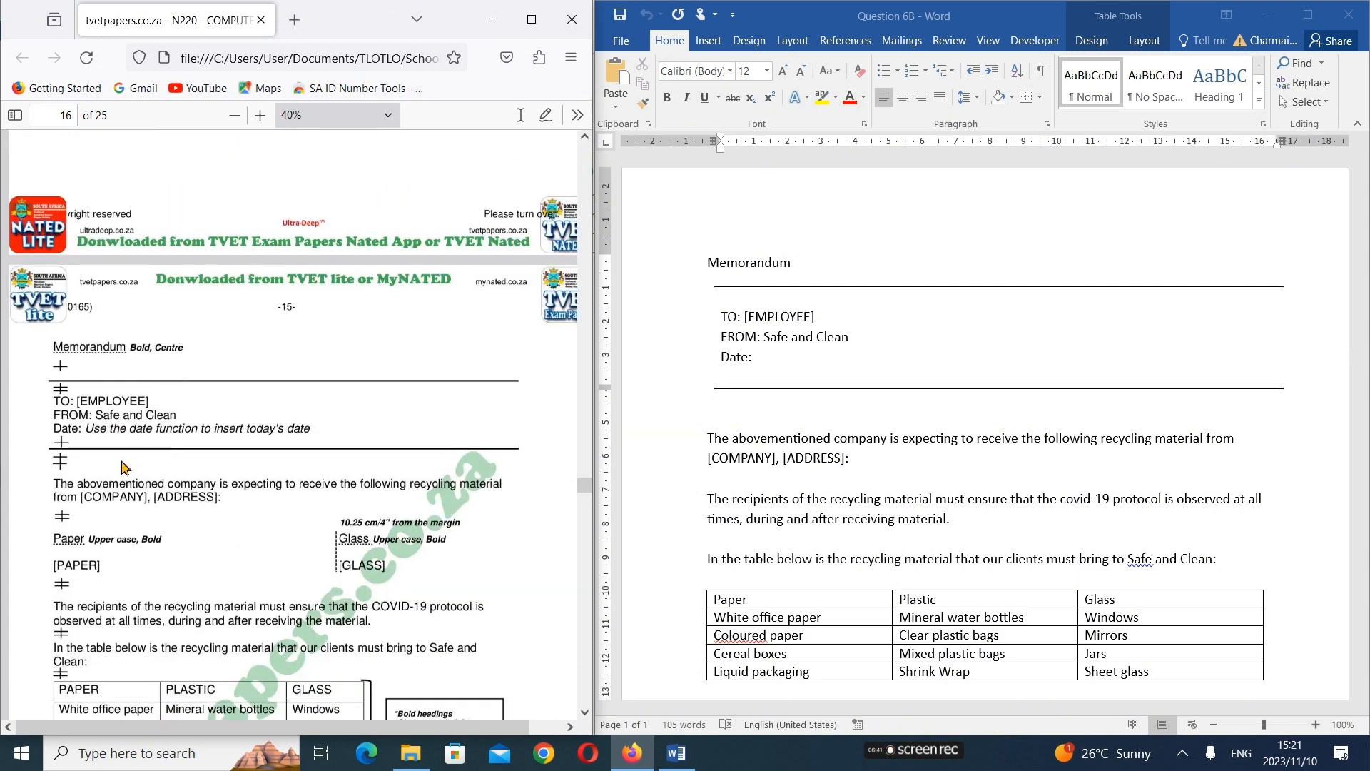
pyautogui.scroll(-2, 150, 520)
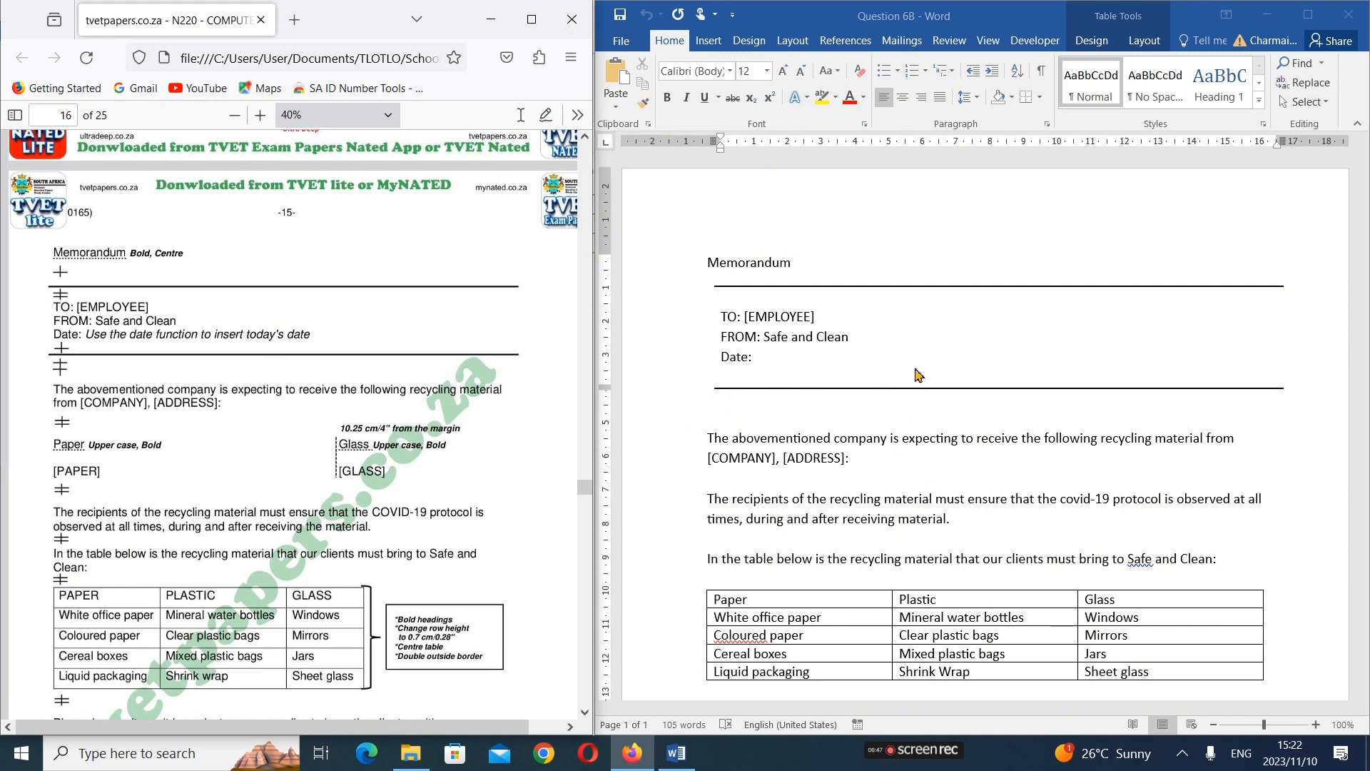
pyautogui.scroll(-5, 662, 424)
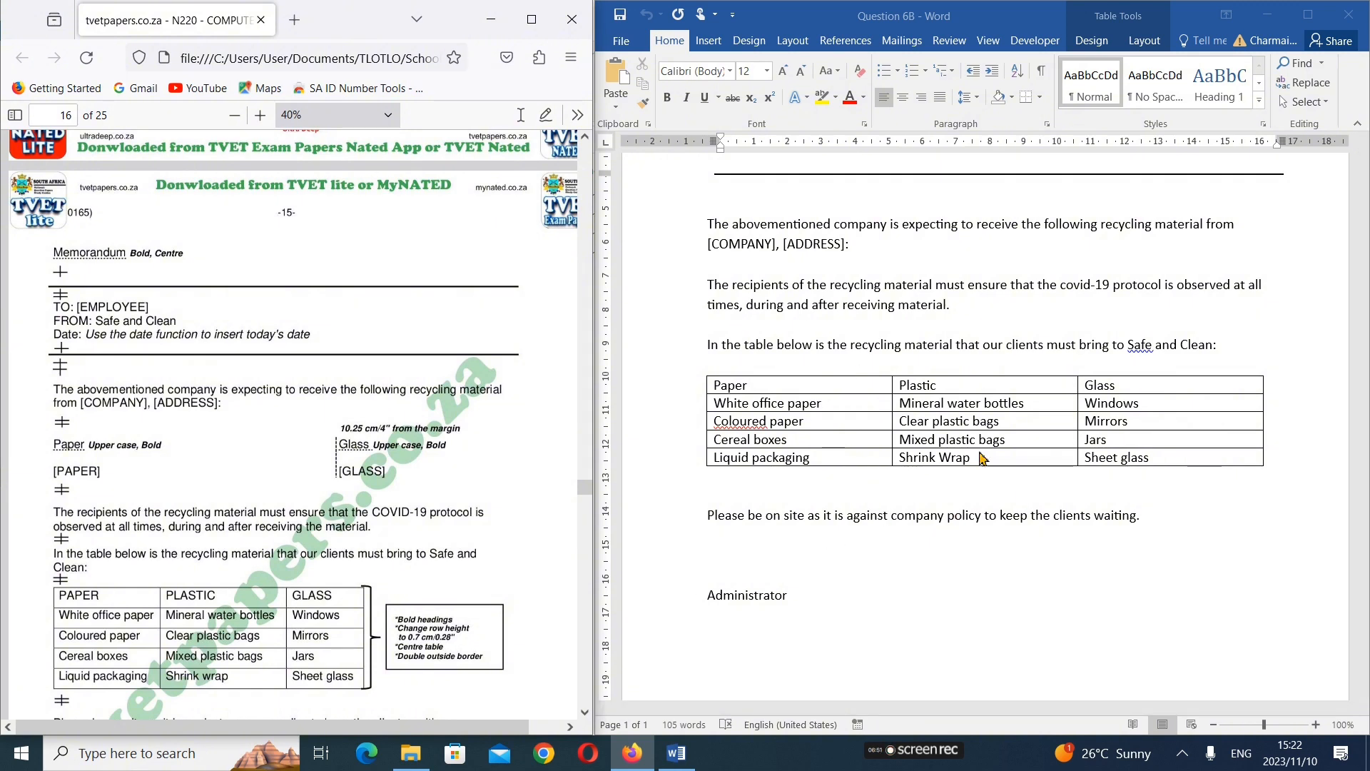
pyautogui.scroll(3, 981, 460)
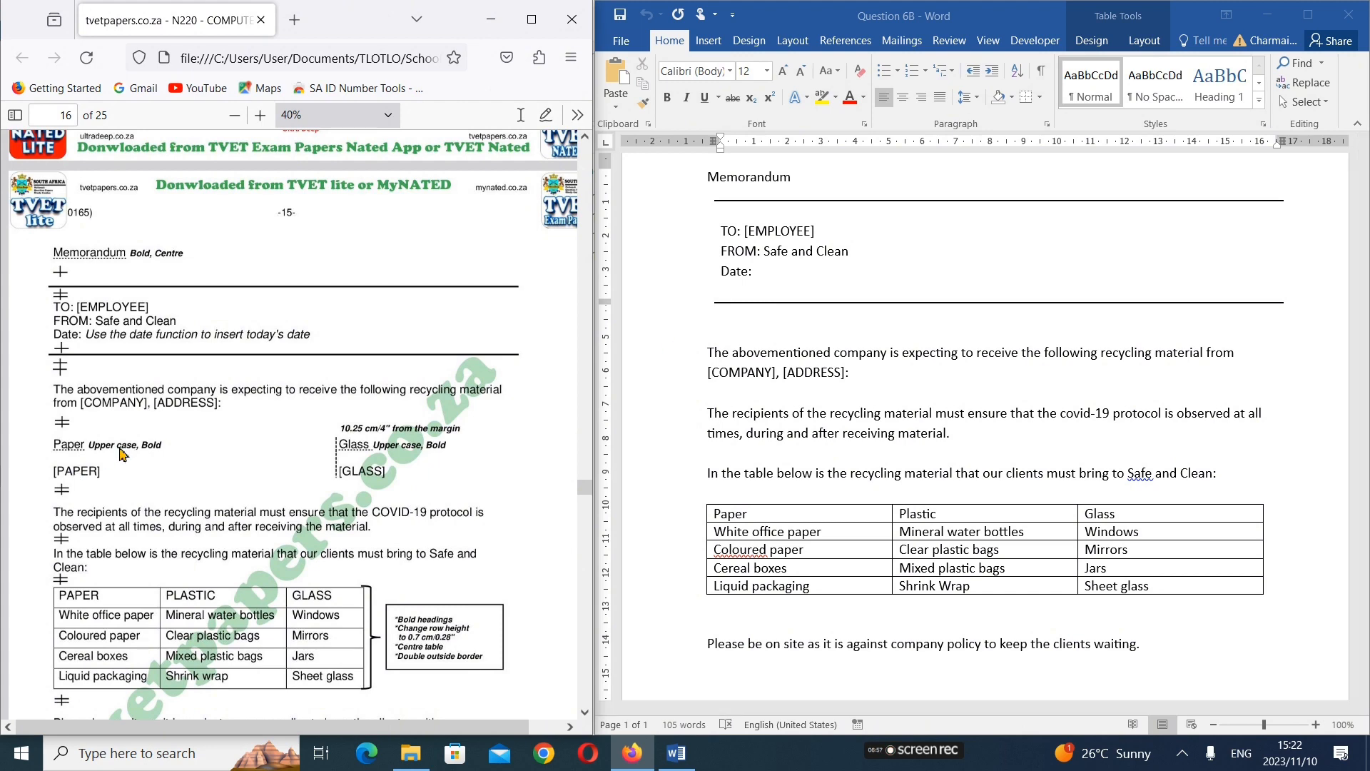
pyautogui.scroll(2, 125, 457)
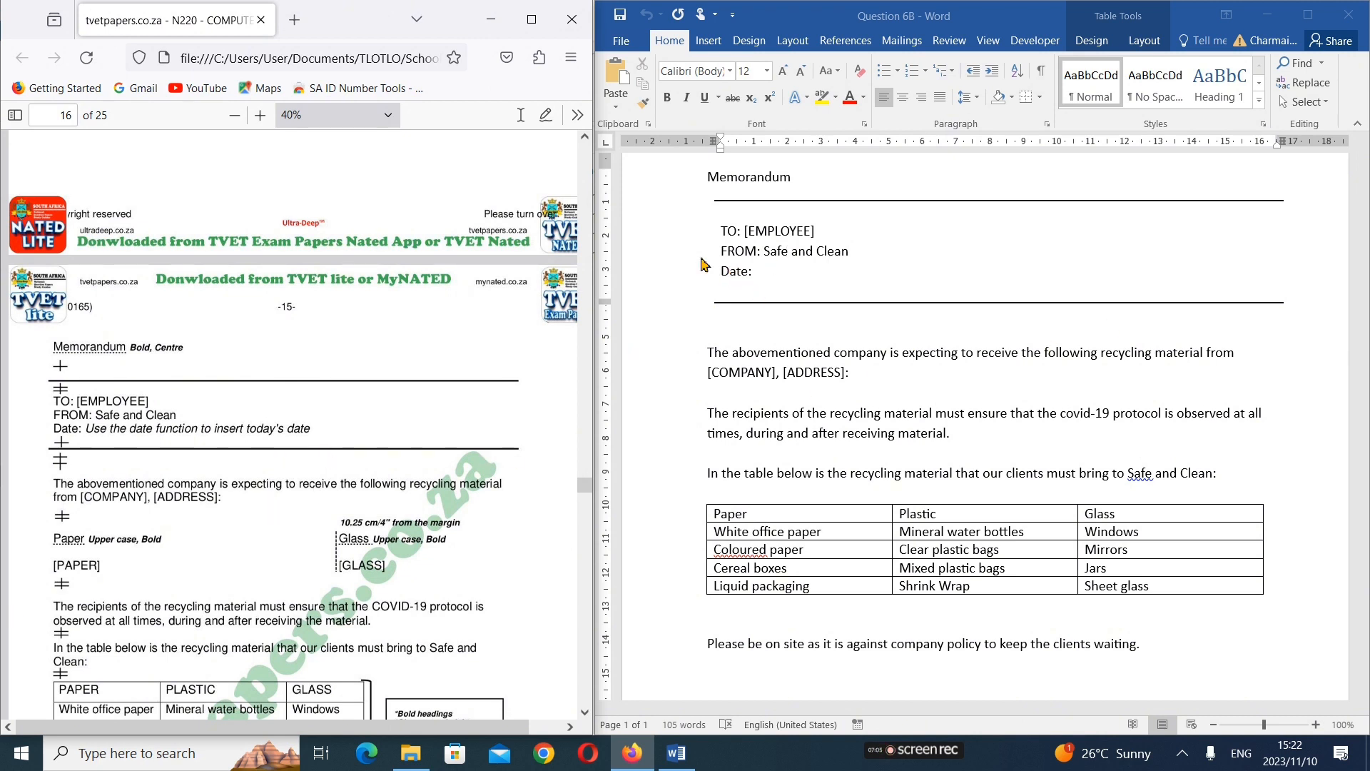
# Make the Memorandum heading bold and centred, and place the cursor after "Date:" in the memo header
pyautogui.click(788, 199)
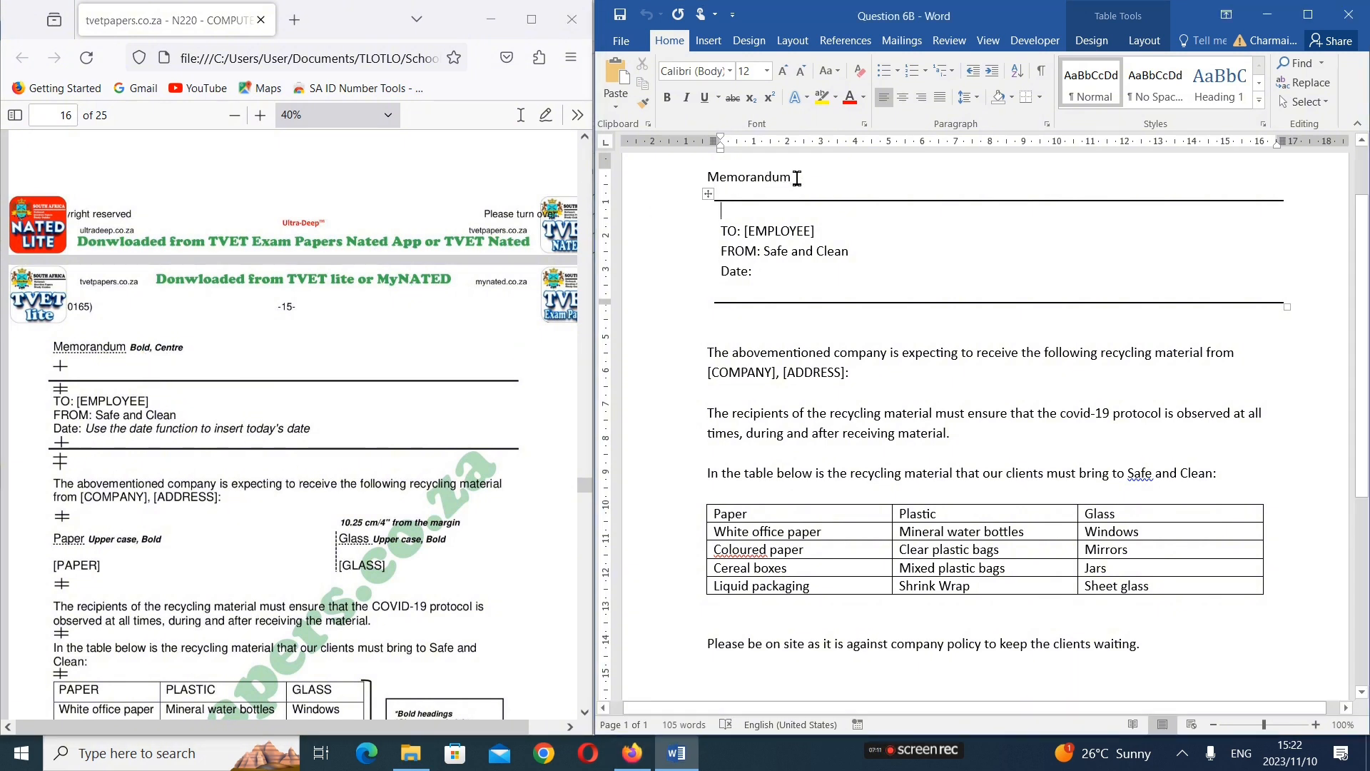
pyautogui.moveTo(797, 178); pyautogui.dragTo(706, 178)
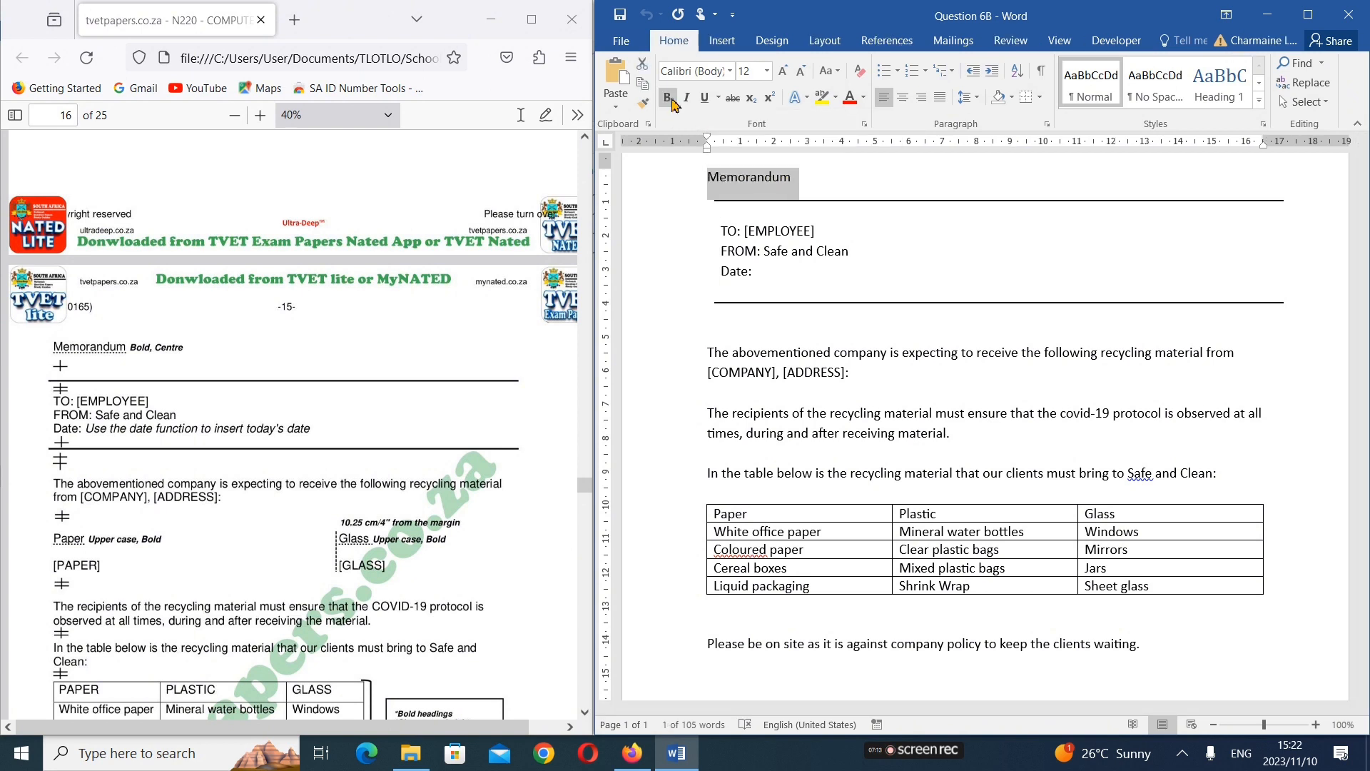
pyautogui.click(669, 98)
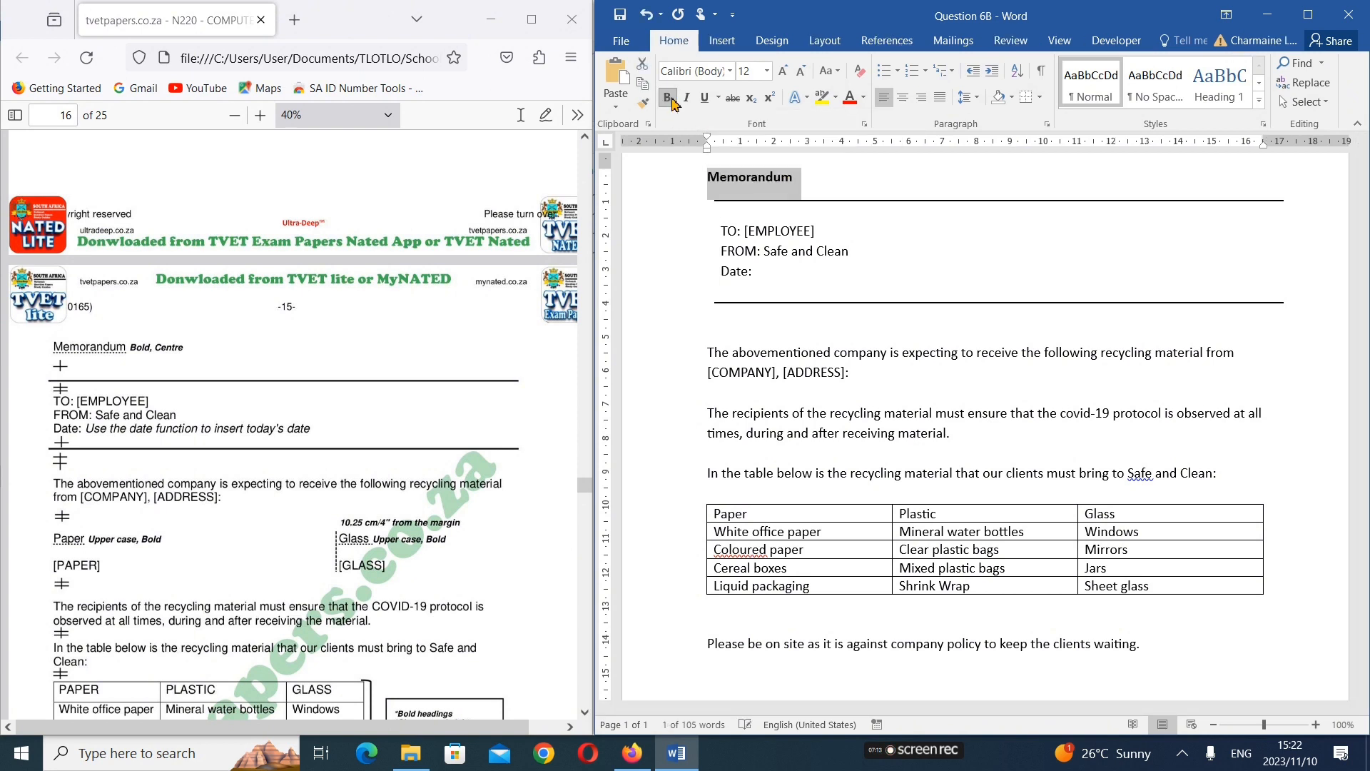
pyautogui.click(906, 109)
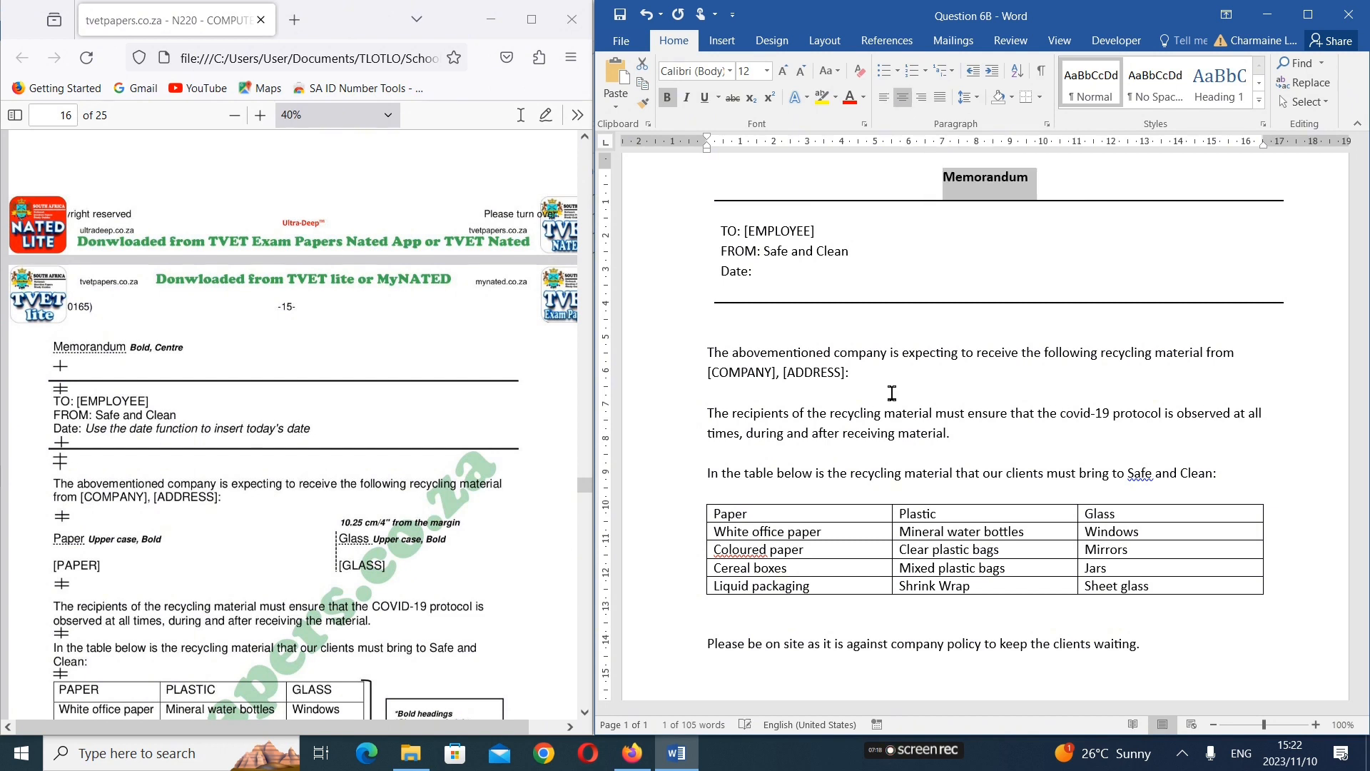
pyautogui.click(925, 271)
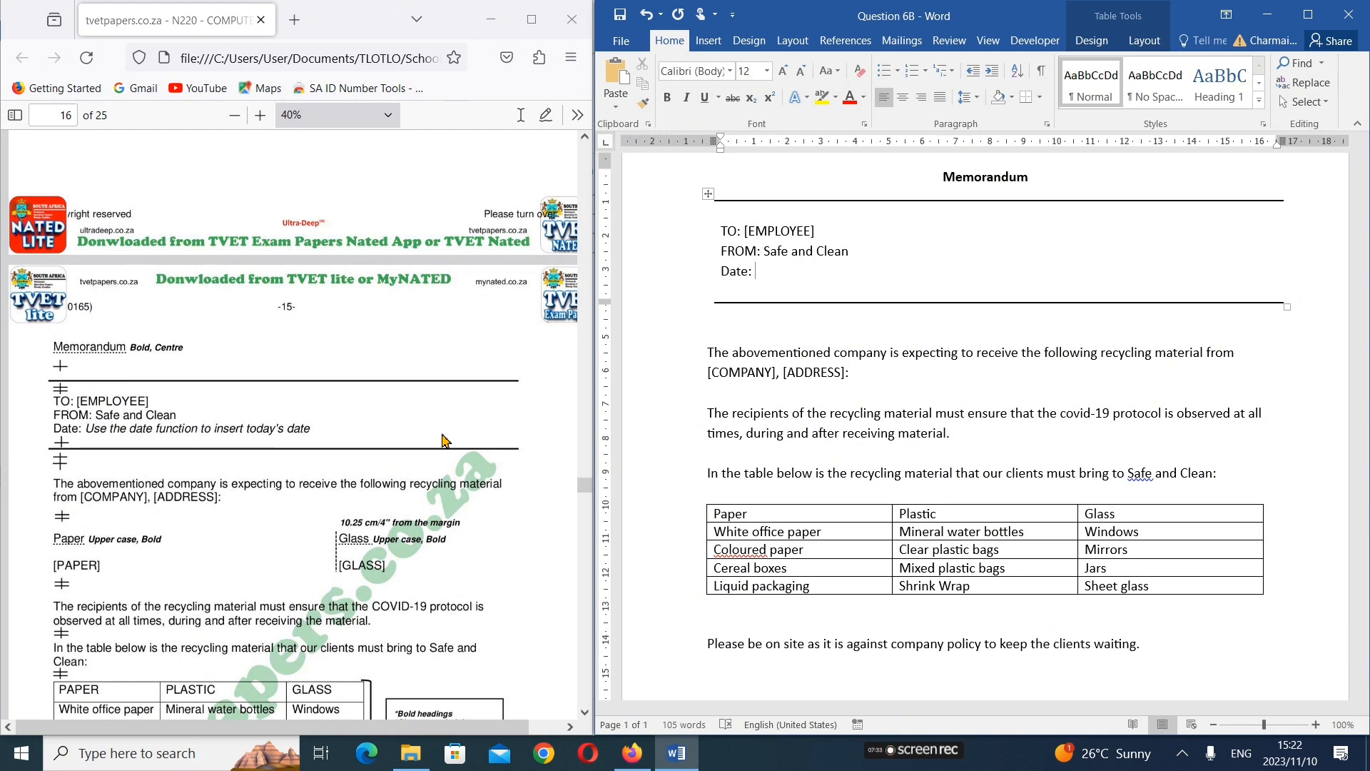
pyautogui.scroll(-2, 443, 438)
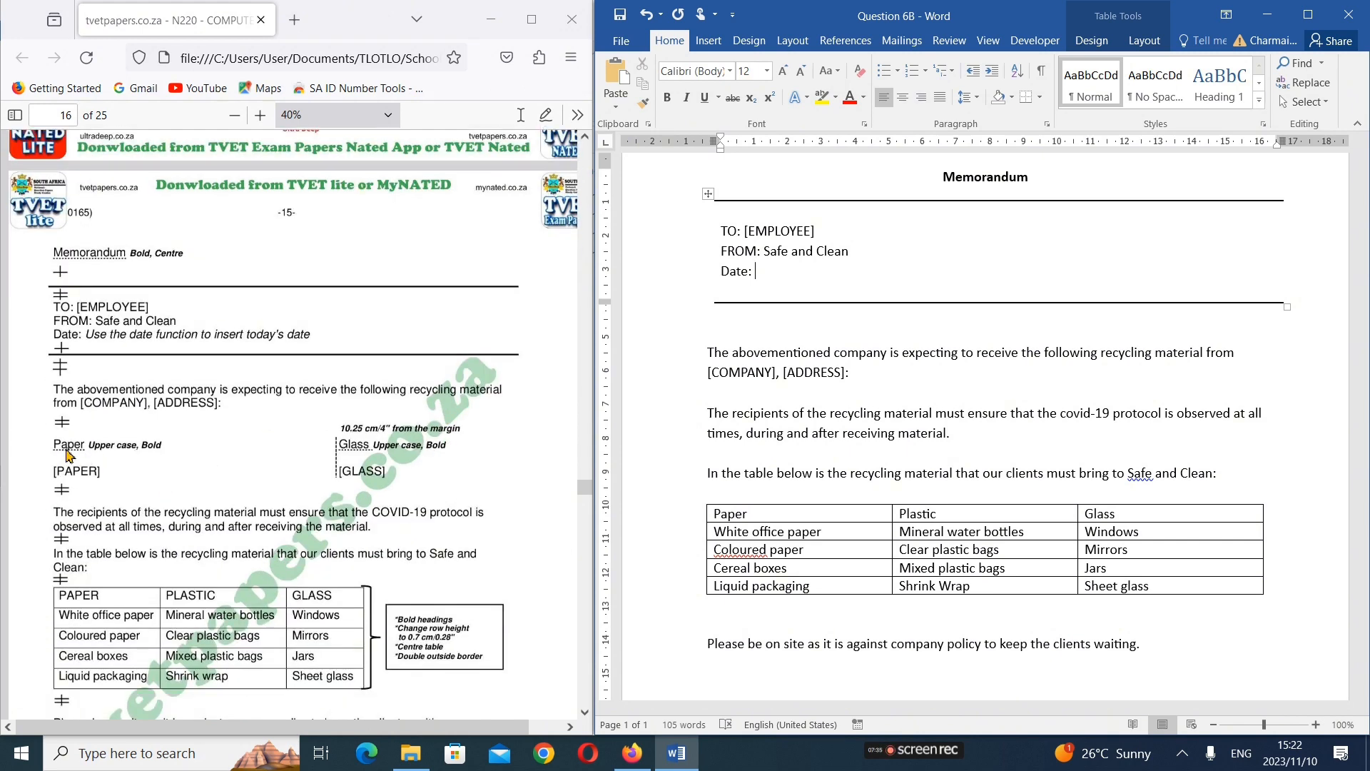
# Below the opening sentence ending in [ADDRESS], leave a blank line and add "Paper" with "[paper]" on the line beneath it
pyautogui.scroll(-1, 793, 376)
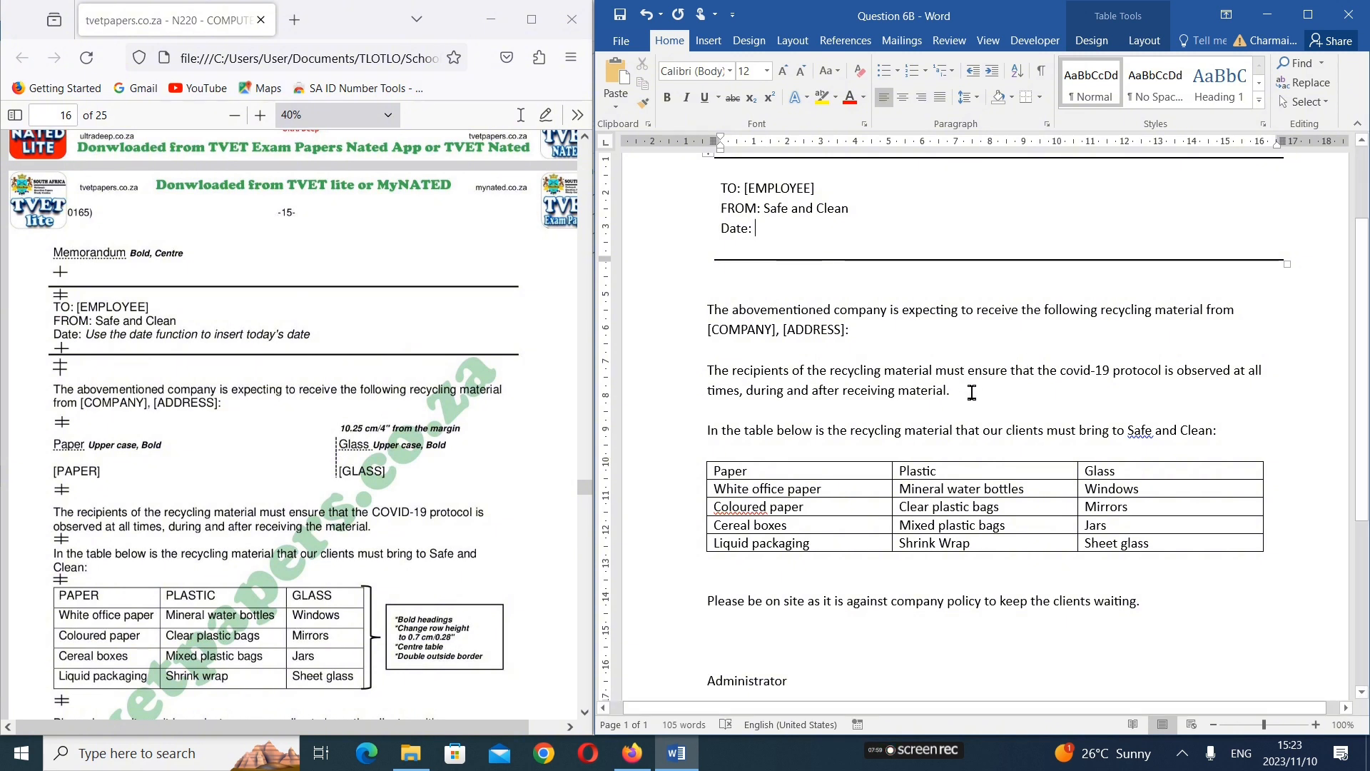
pyautogui.click(862, 326)
pyautogui.press('Return')
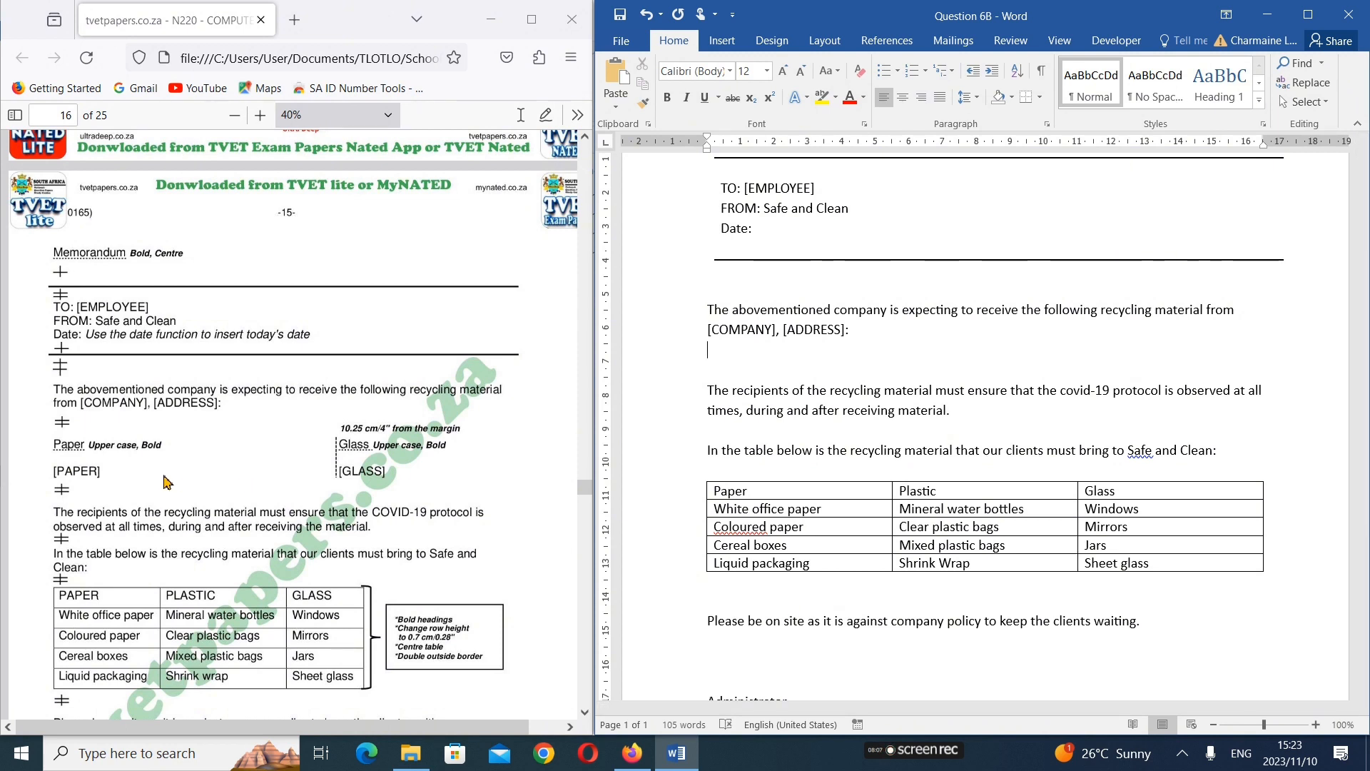
pyautogui.press('Return')
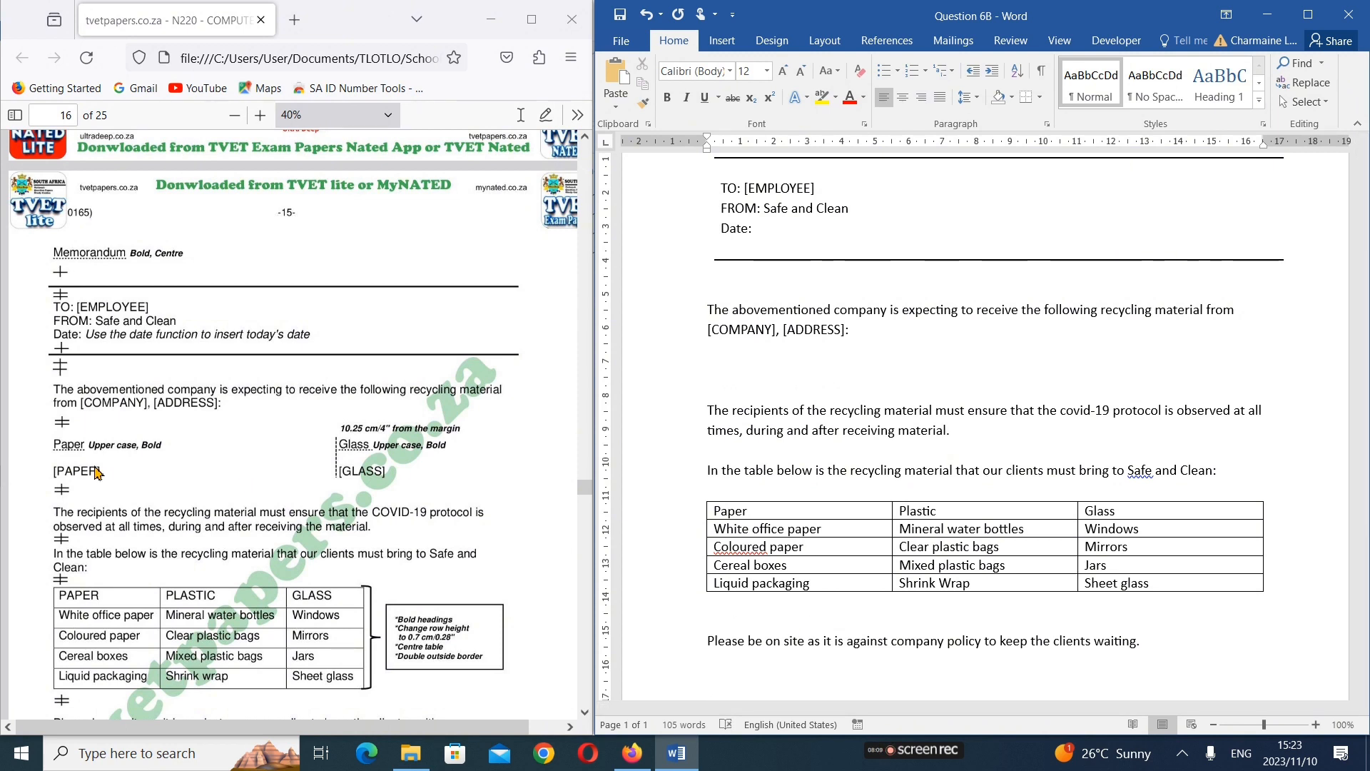
pyautogui.write('Paper')
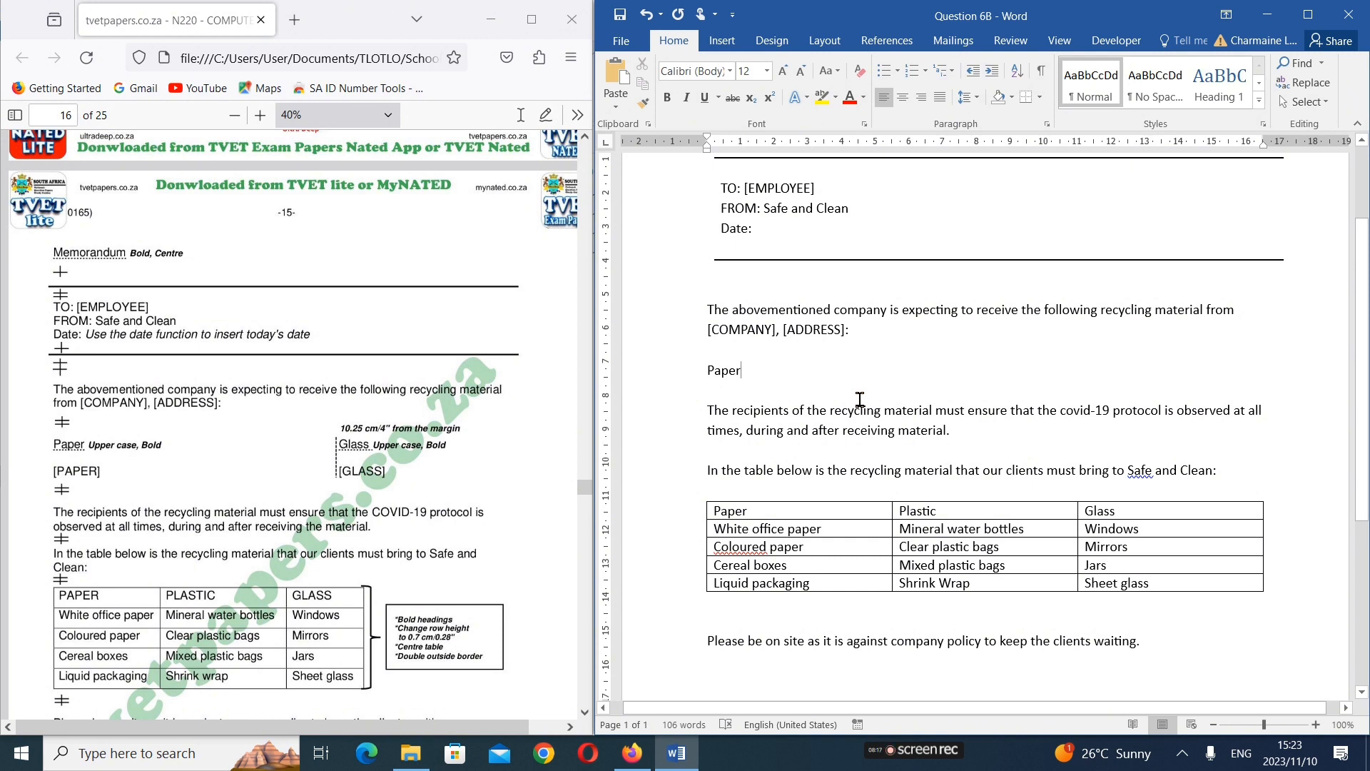
pyautogui.press('Return')
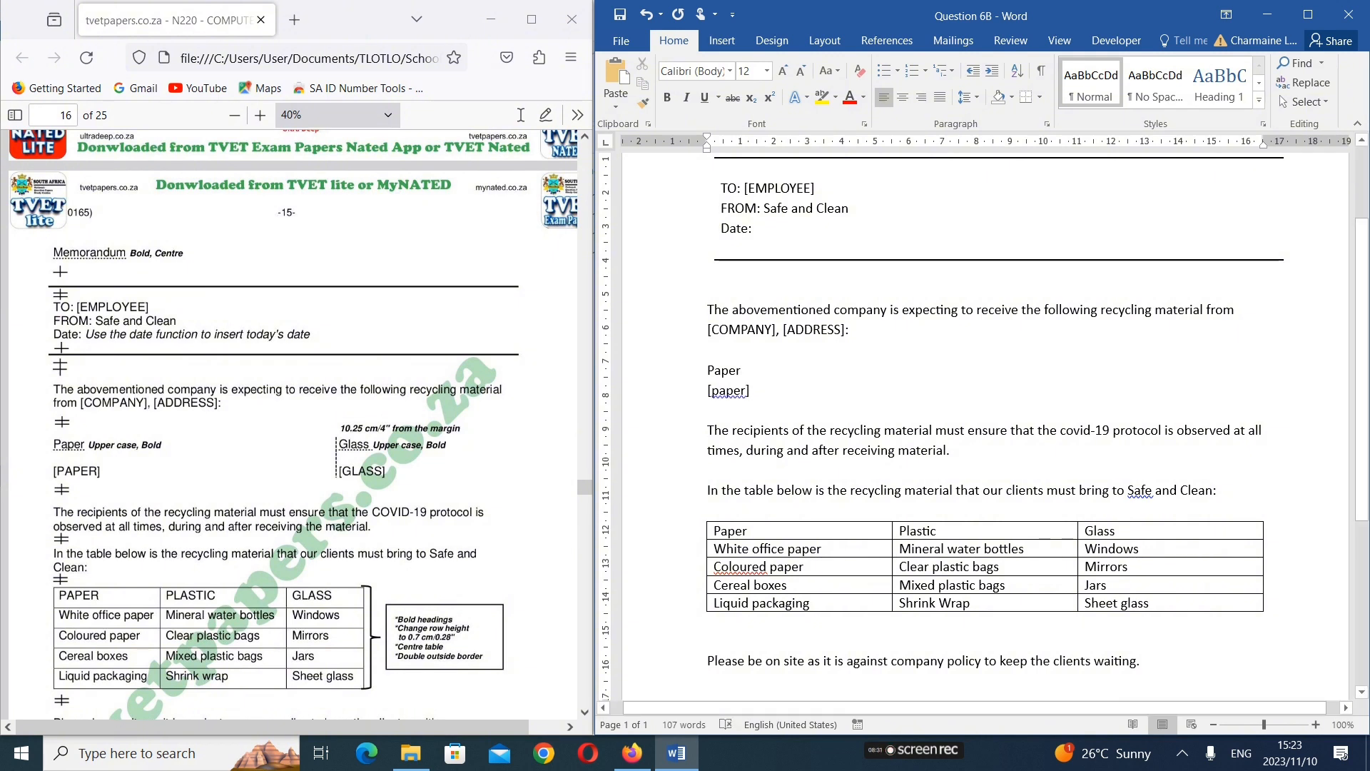
# Set a left-aligned tab stop without leader at 10,25 cm for the Paper line
pyautogui.click(760, 371)
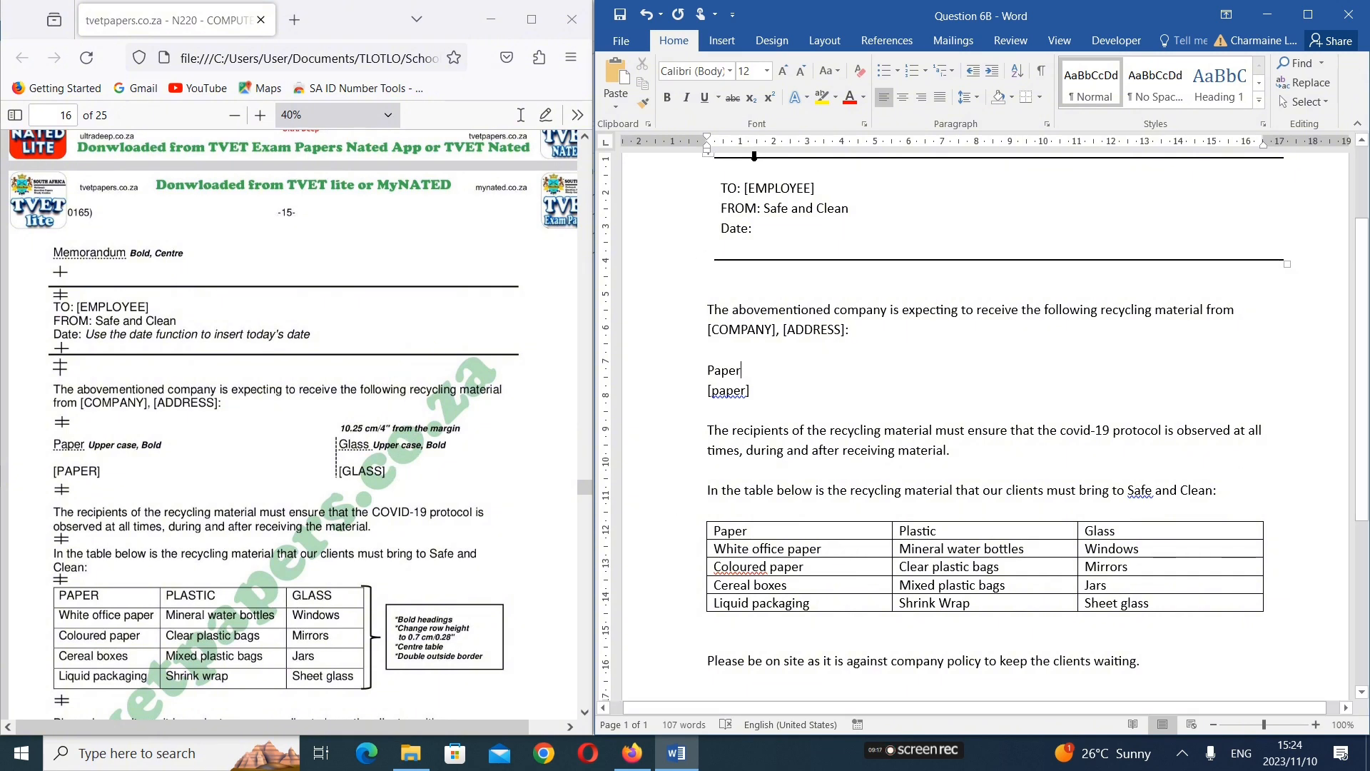
pyautogui.click(1047, 124)
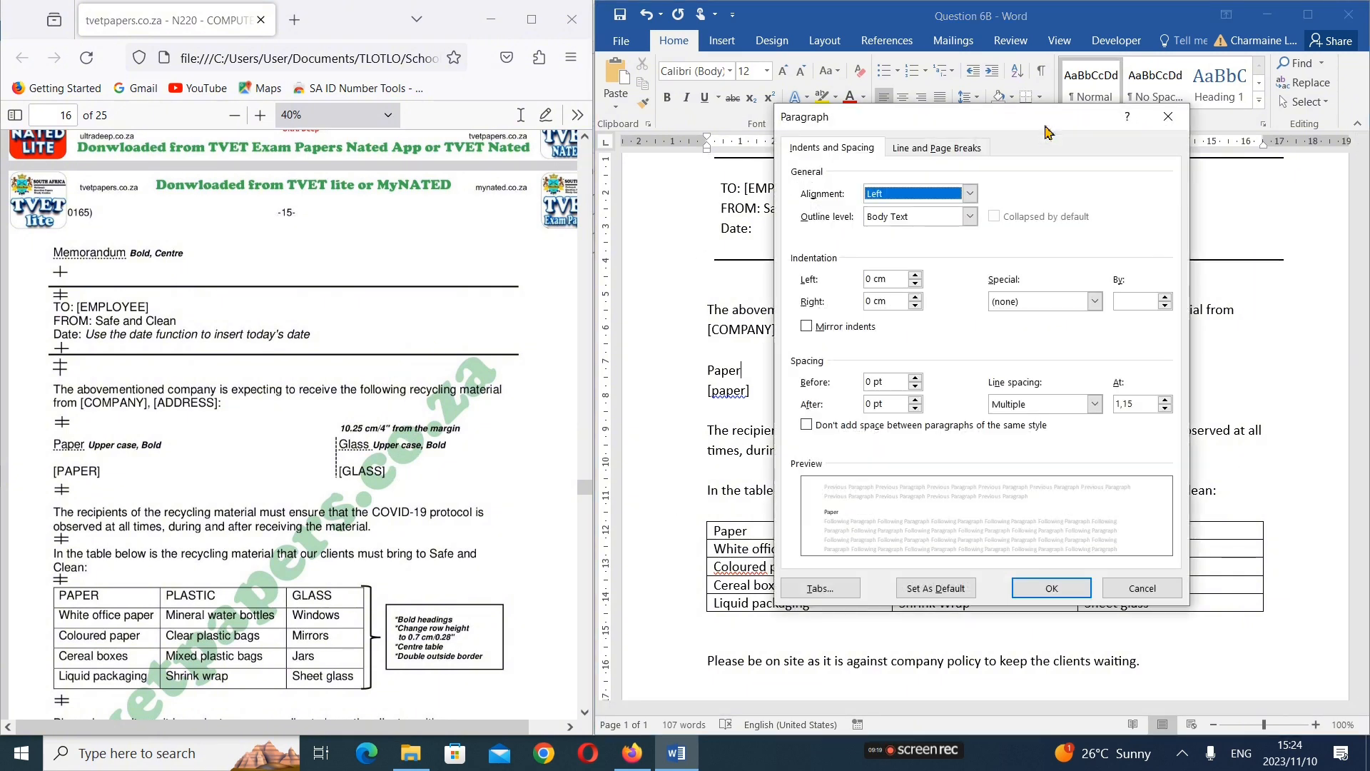
pyautogui.click(820, 588)
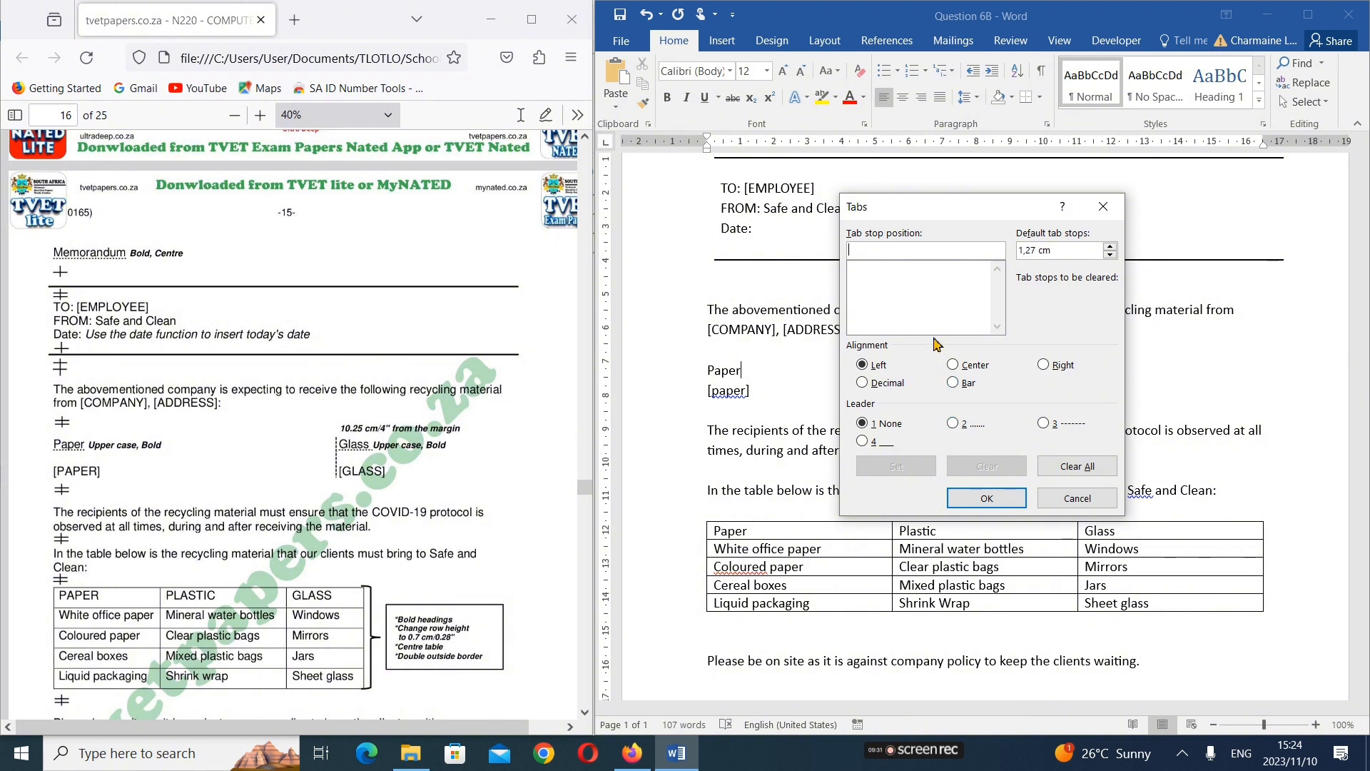
pyautogui.write('10')
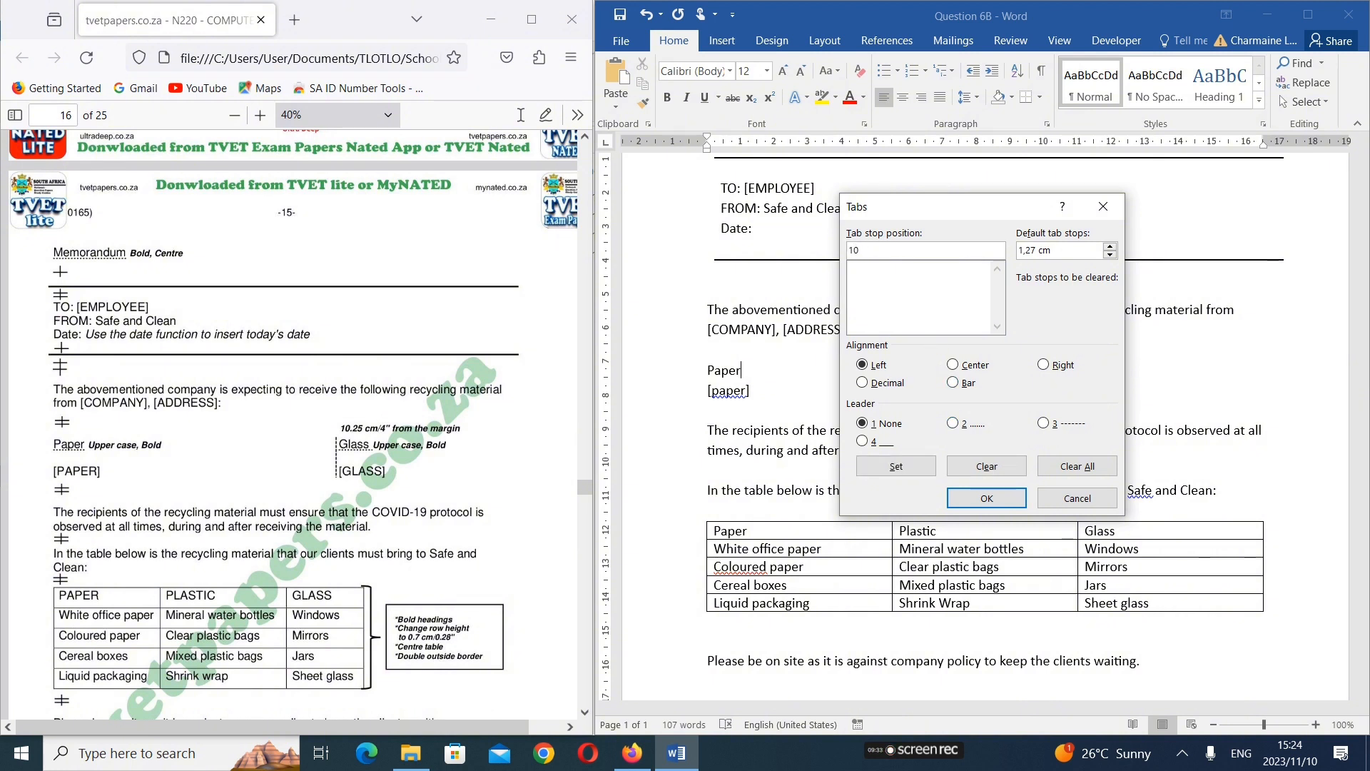
pyautogui.write(',25')
pyautogui.click(913, 474)
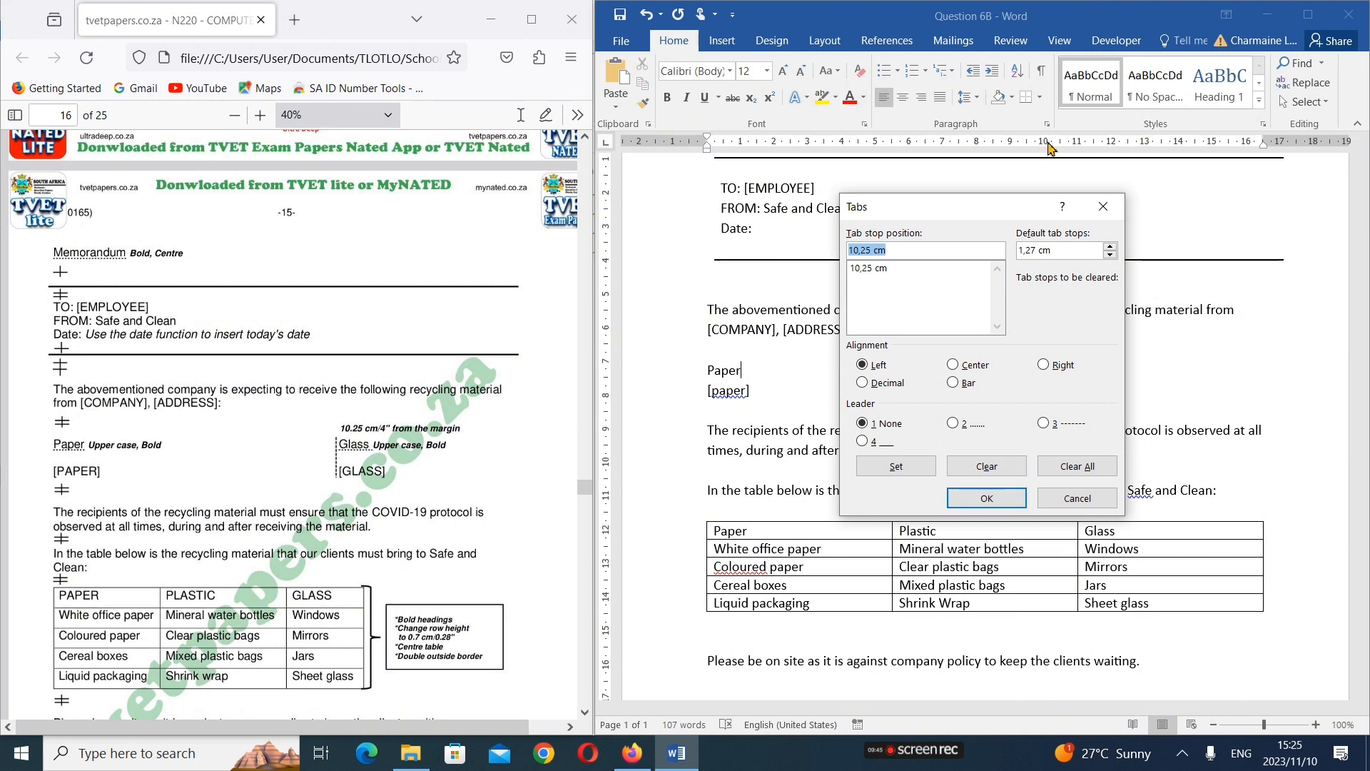
pyautogui.click(1013, 497)
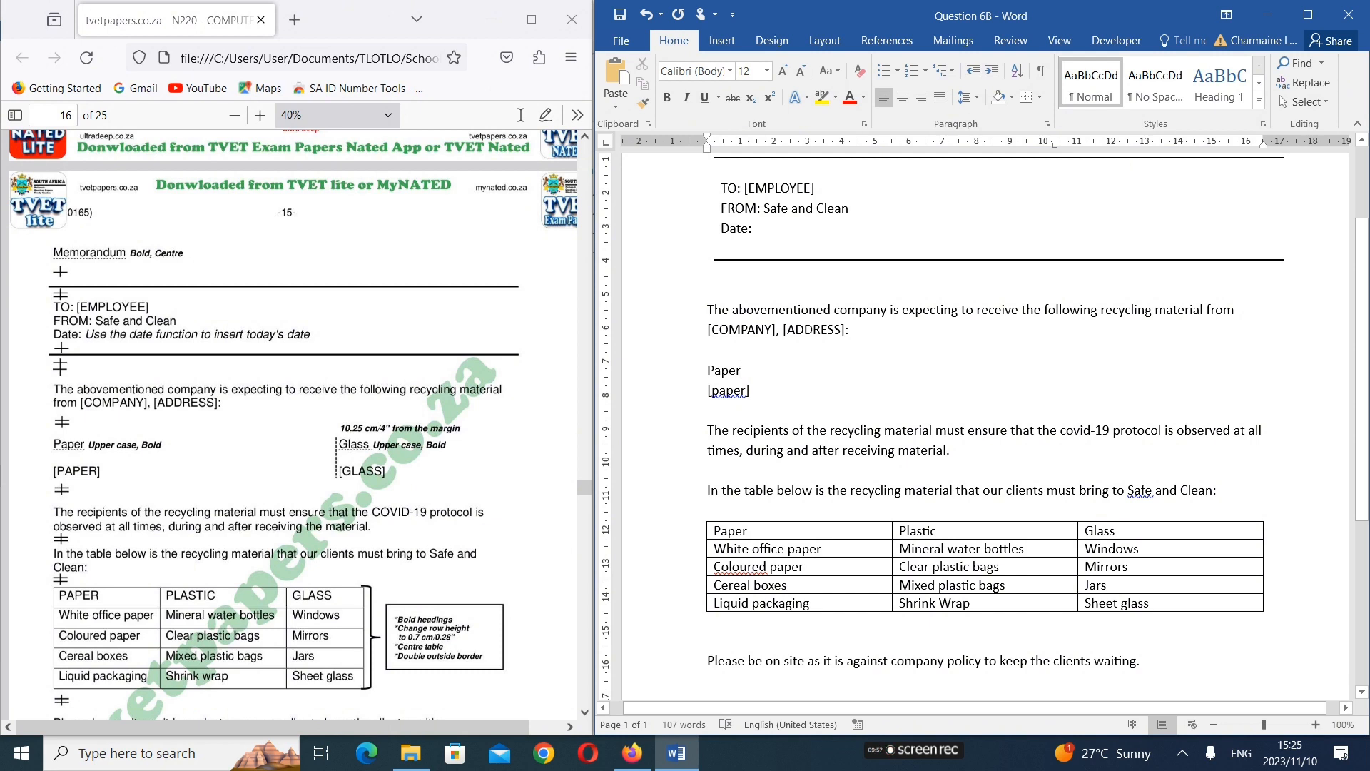
# Add "Glass" at the 10,25 cm tab stop on the Paper line
pyautogui.press('Tab')
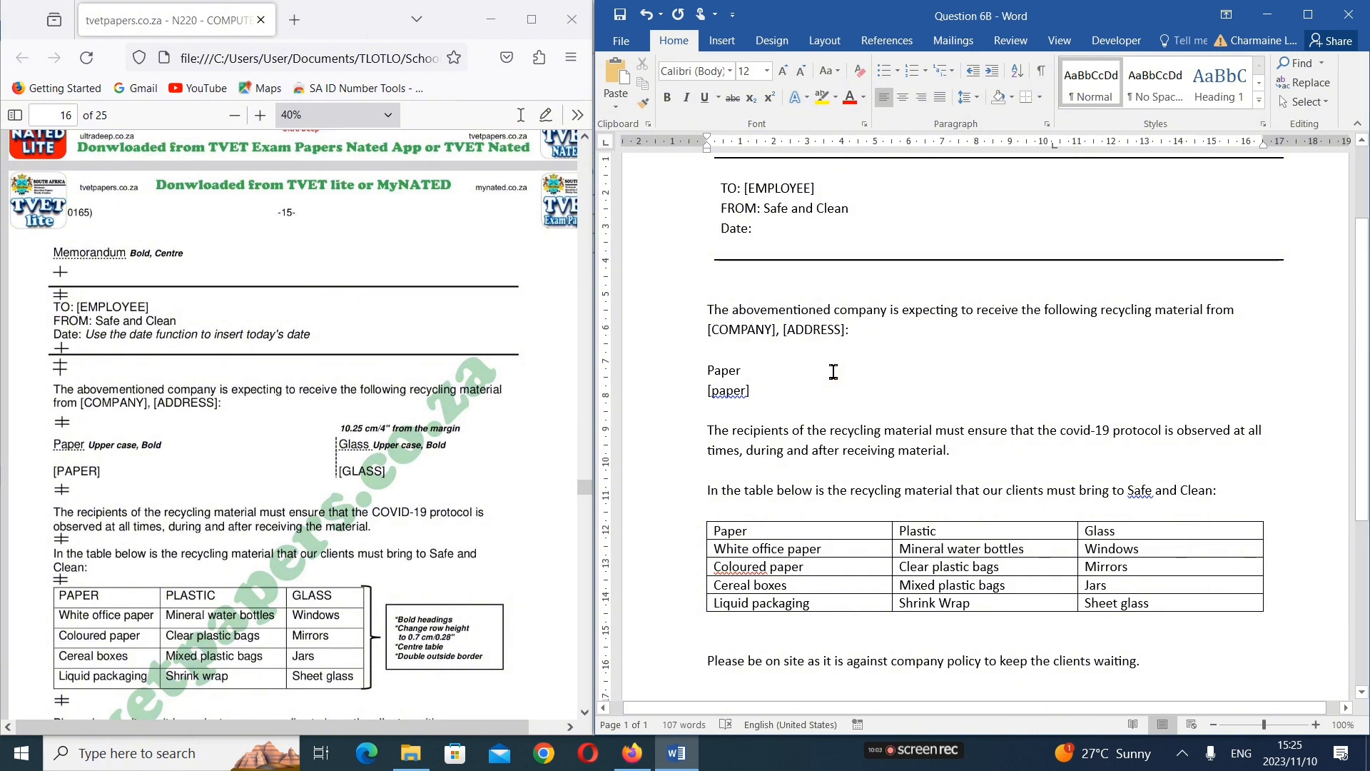
pyautogui.click(1048, 259)
pyautogui.press('Escape')
pyautogui.write('Gl')
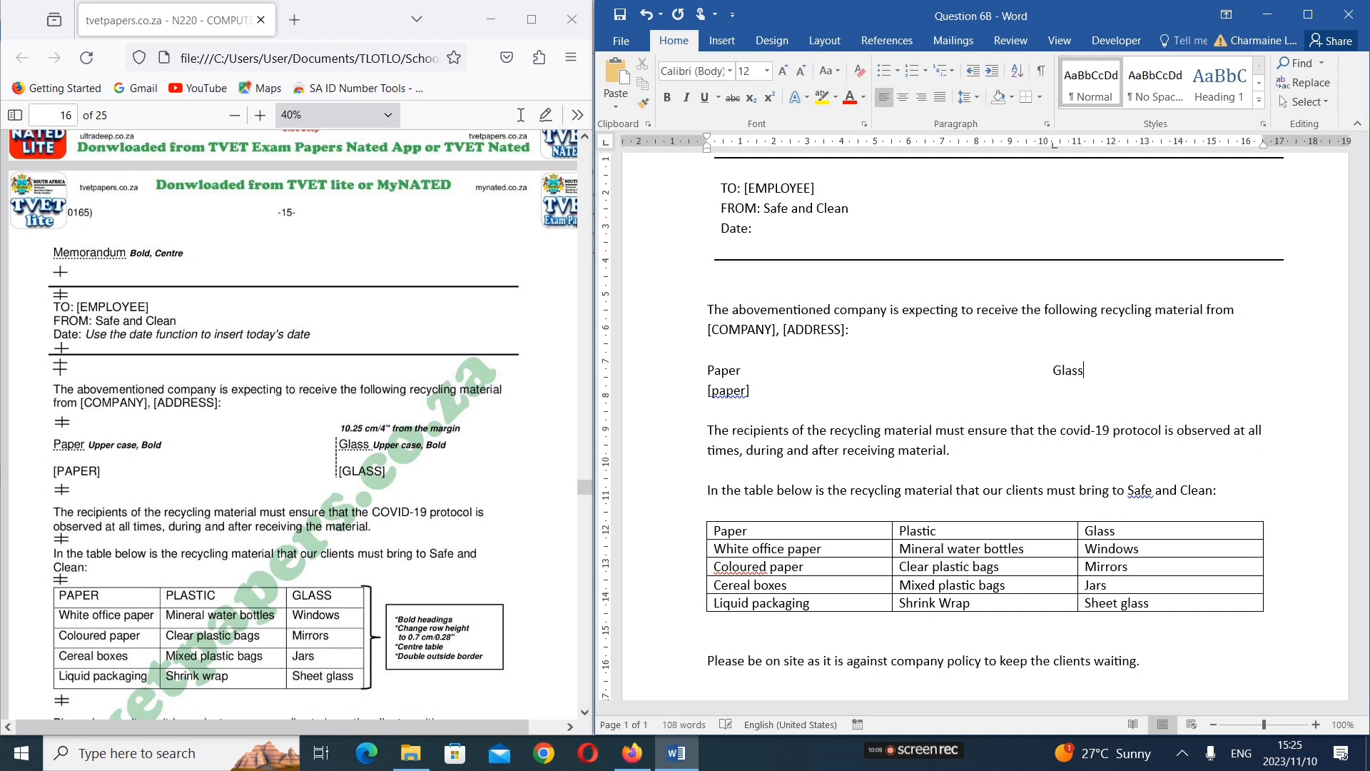
pyautogui.write('ass')
# Add a line under the Paper and Glass headings with "[paper]" and, at the tab stop, "[Glass]", and delete the duplicate "[paper]" below
pyautogui.press('Return')
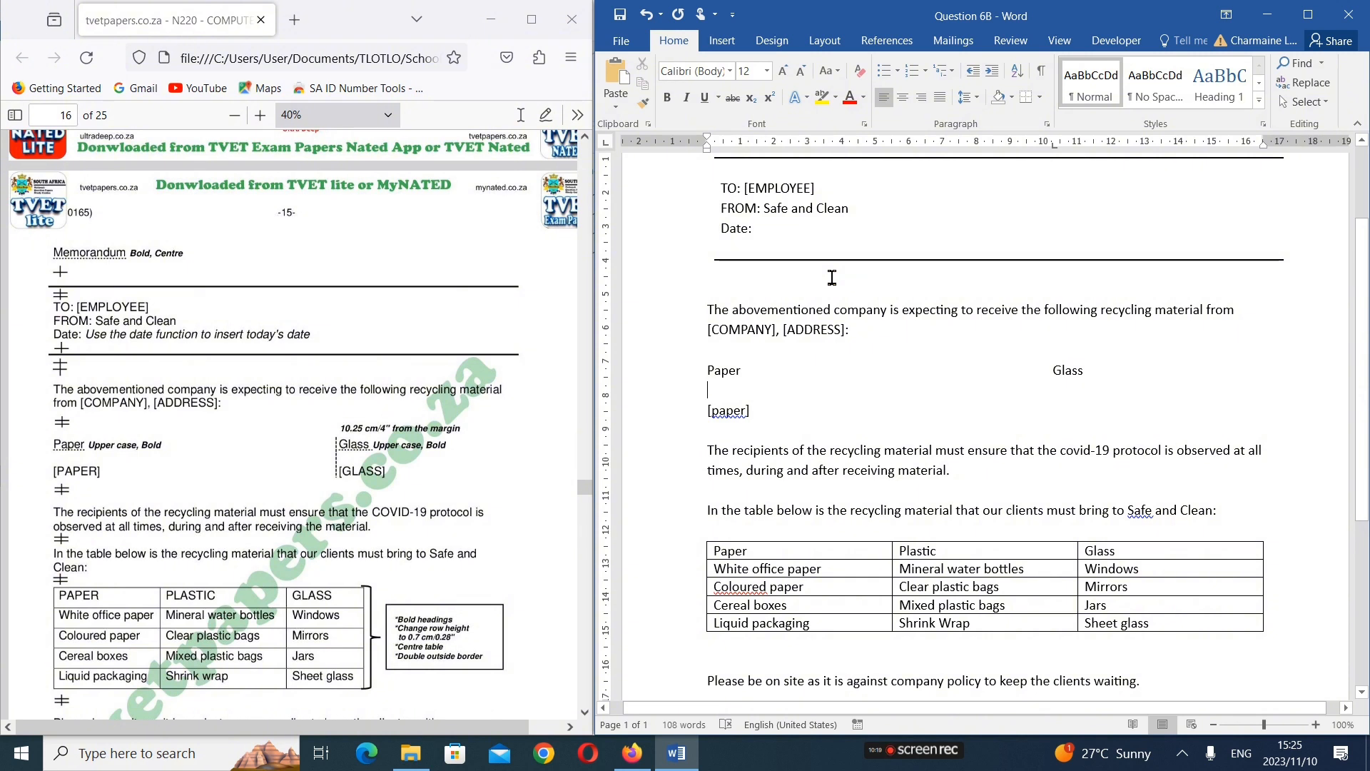
pyautogui.write('[paper')
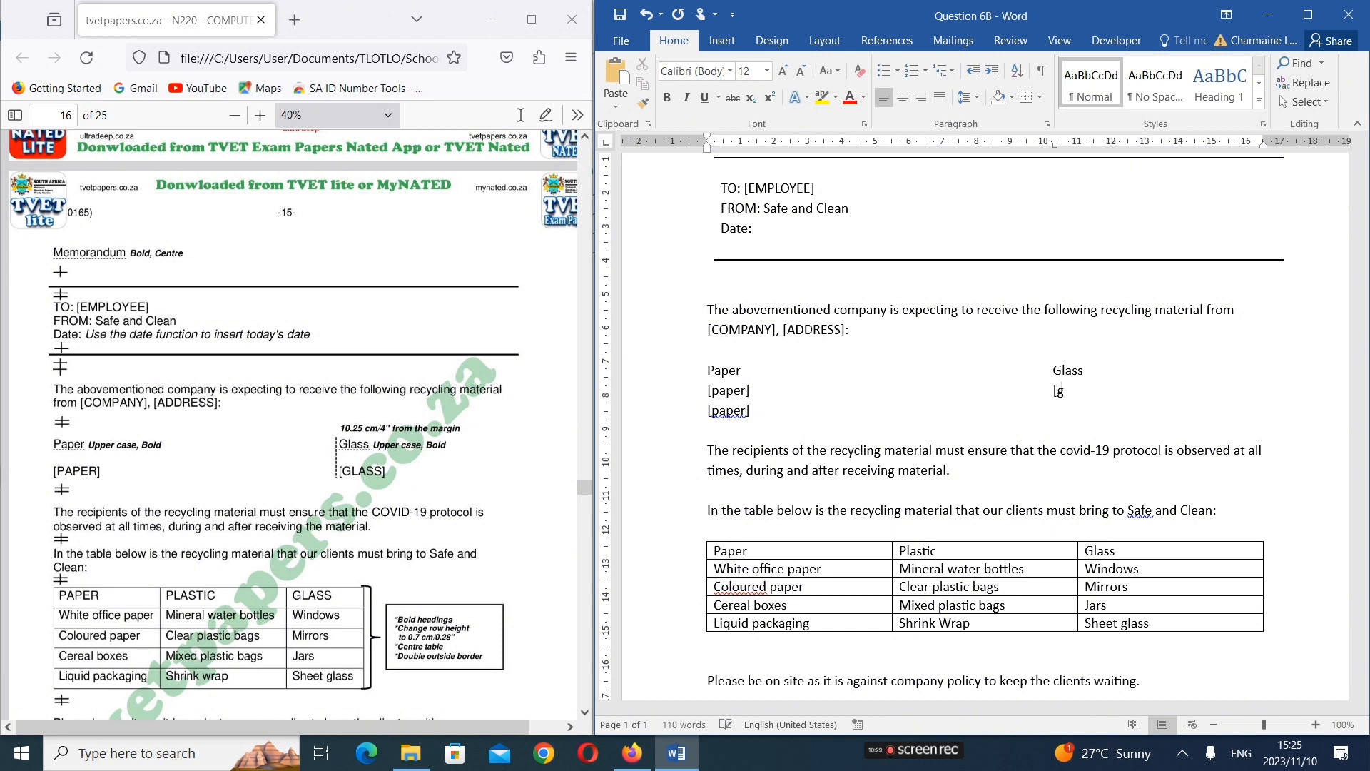
pyautogui.write('Glass')
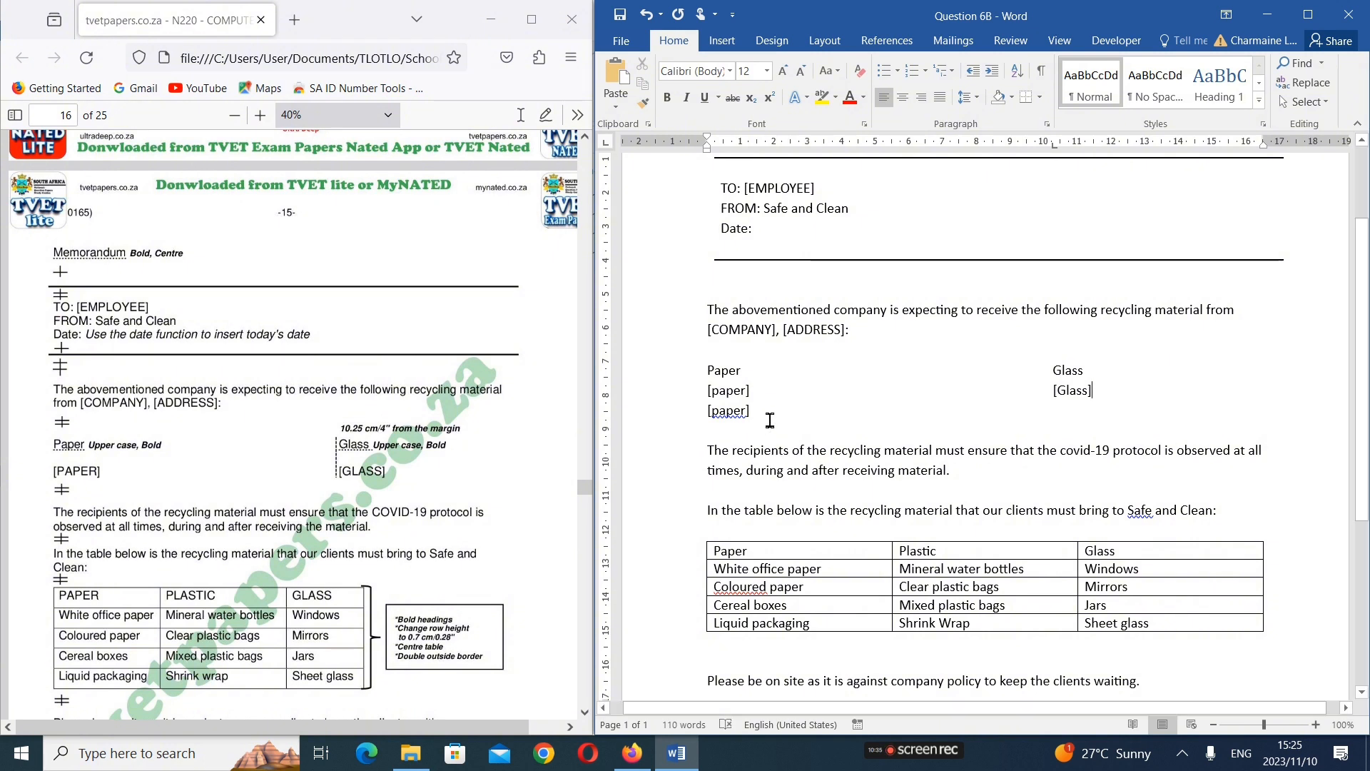
pyautogui.press('BackSpace')
pyautogui.press('BackSpace')
pyautogui.press('BackSpace')
pyautogui.press('BackSpace')
pyautogui.press('BackSpace')
pyautogui.press('BackSpace')
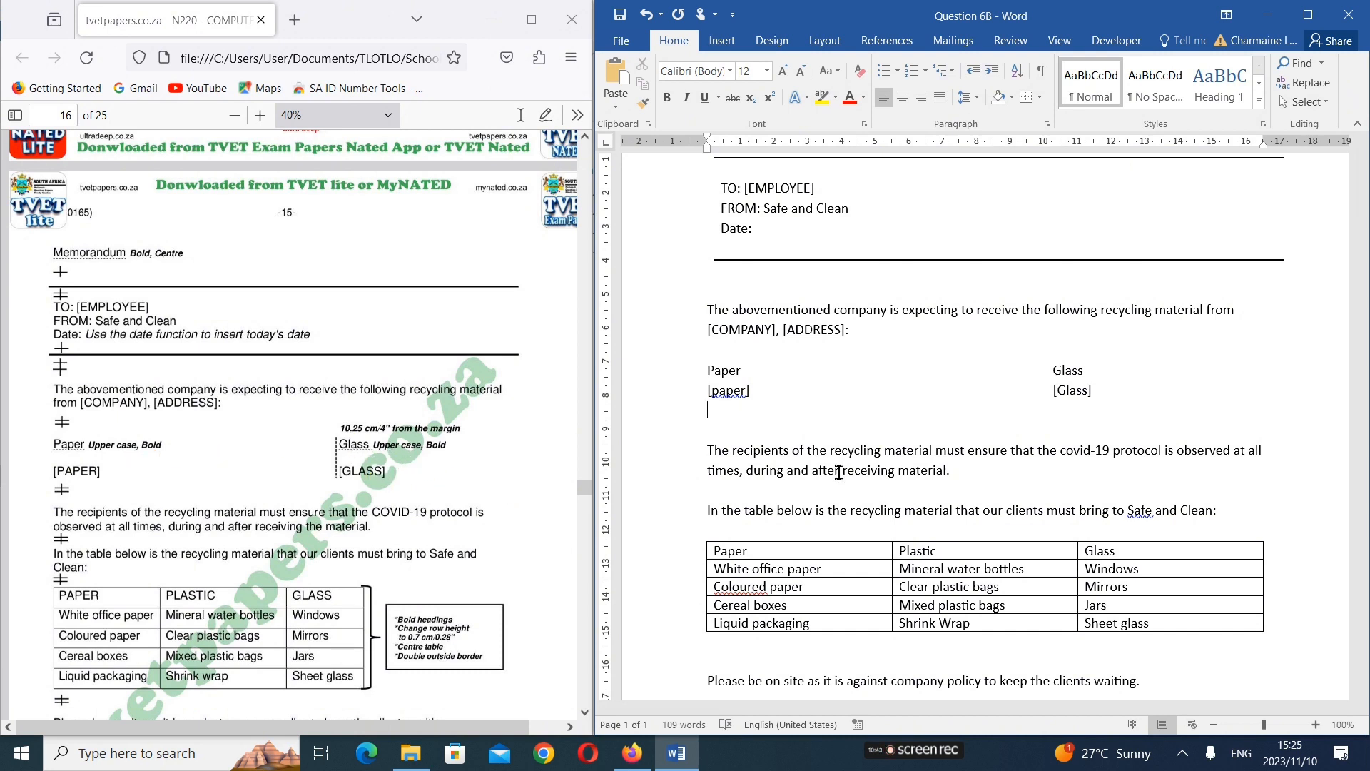
# Change the Paper and Glass headings above the merge placeholders to uppercase and make them bold
pyautogui.doubleClick(724, 370)
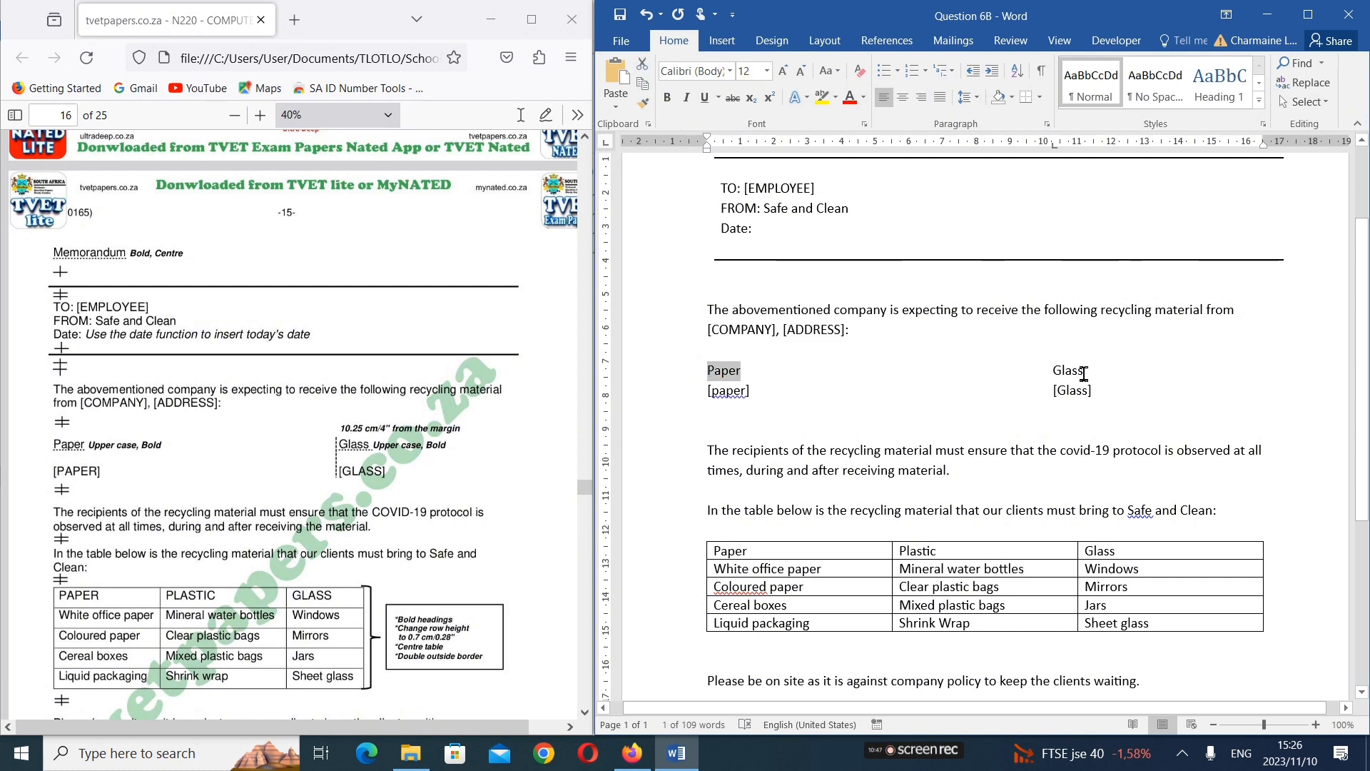
pyautogui.keyDown('ctrl'); pyautogui.doubleClick(1063, 370); pyautogui.keyUp('ctrl')
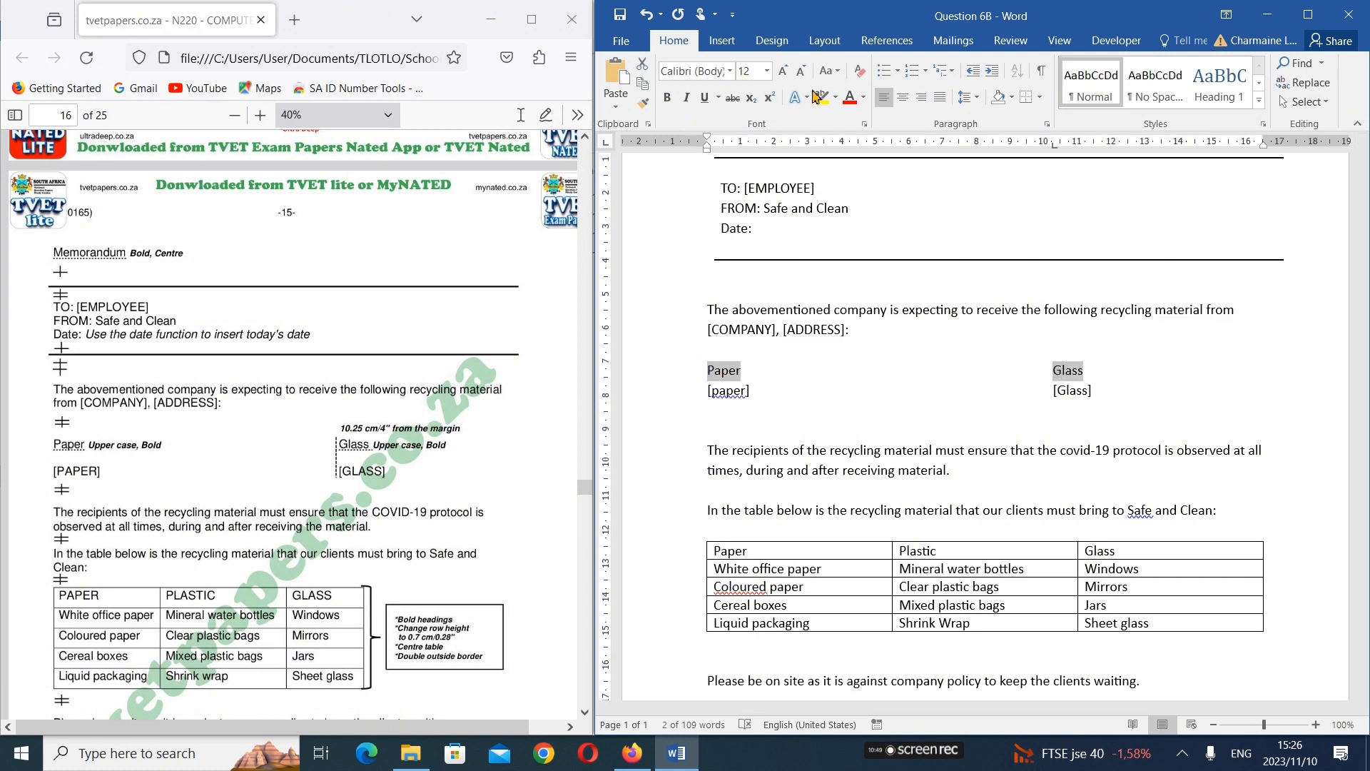
pyautogui.click(829, 70)
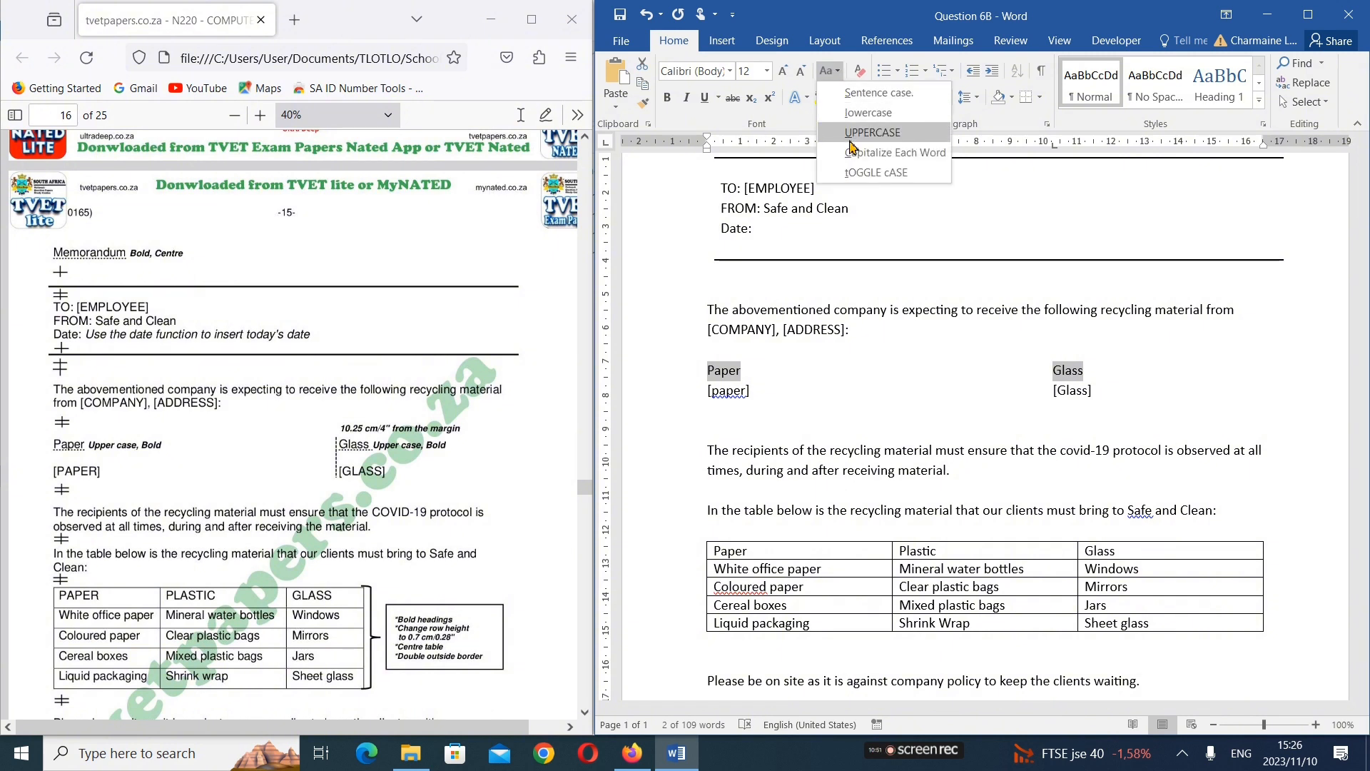
pyautogui.click(872, 133)
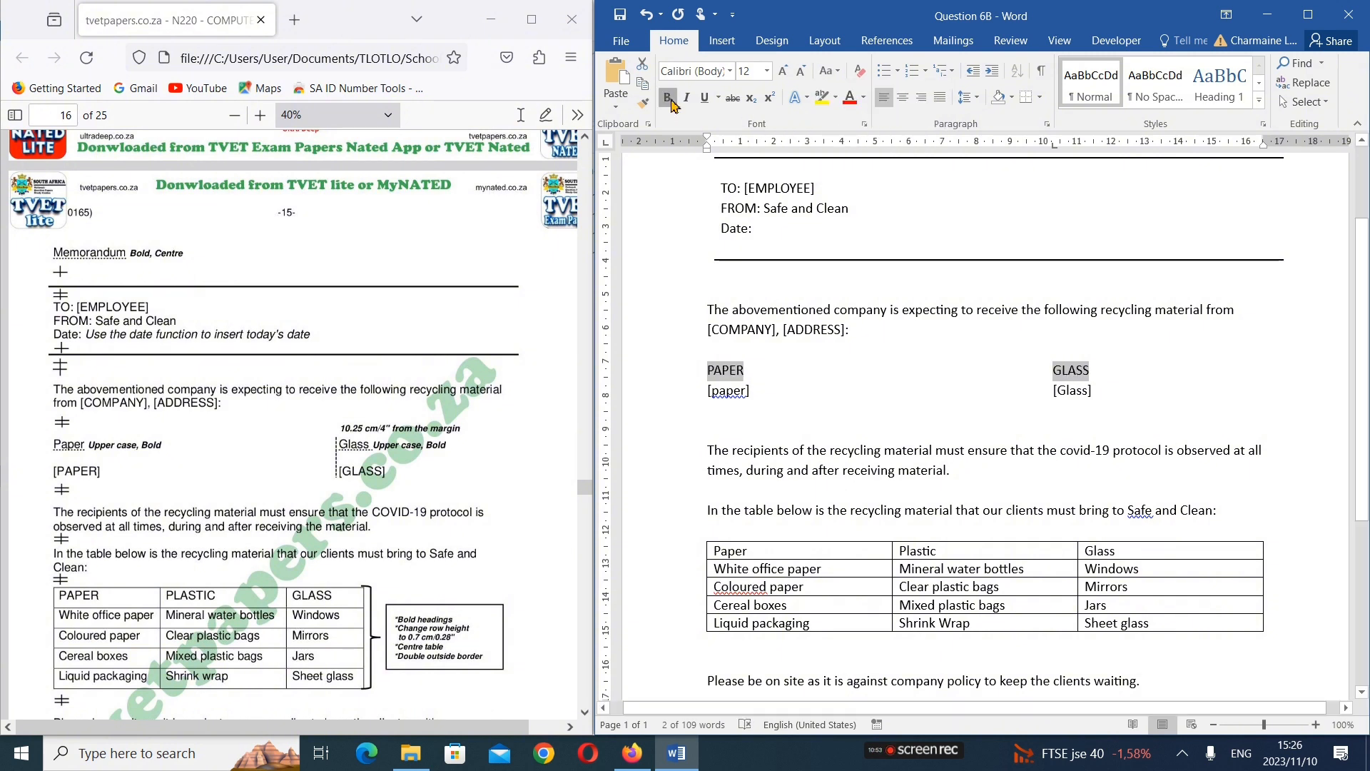
pyautogui.click(669, 100)
pyautogui.click(904, 389)
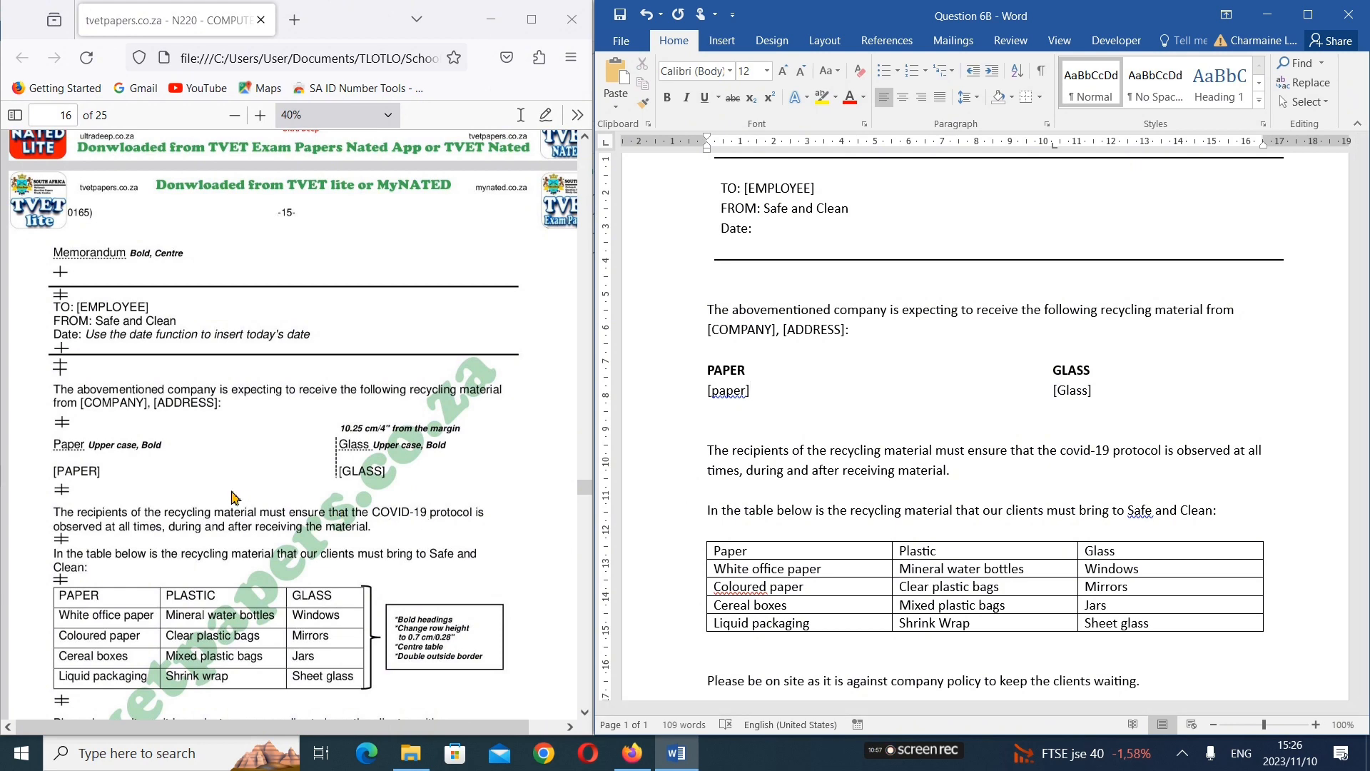
# Make the Paper, Plastic and Glass headings in the recycling table's first row bold
pyautogui.scroll(-2, 232, 498)
pyautogui.scroll(-2, 236, 493)
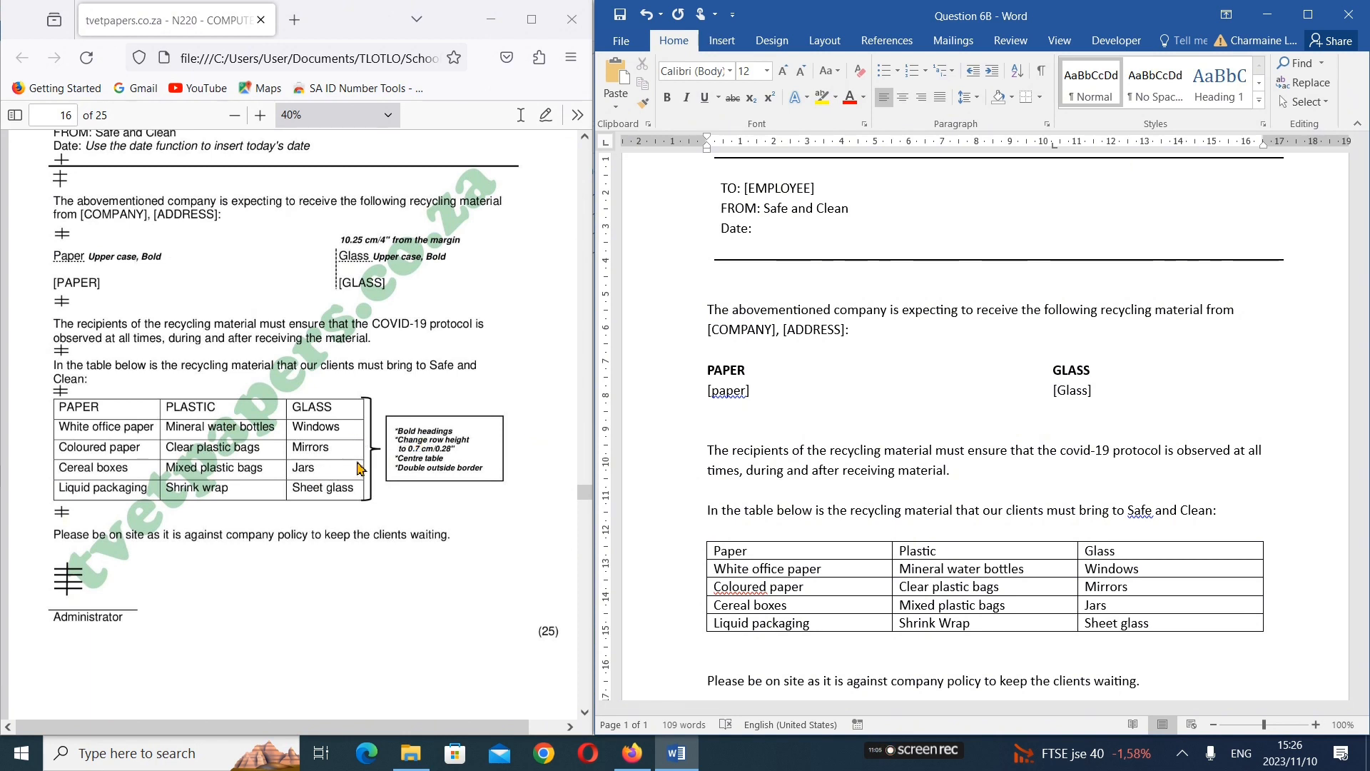
pyautogui.scroll(-1, 999, 535)
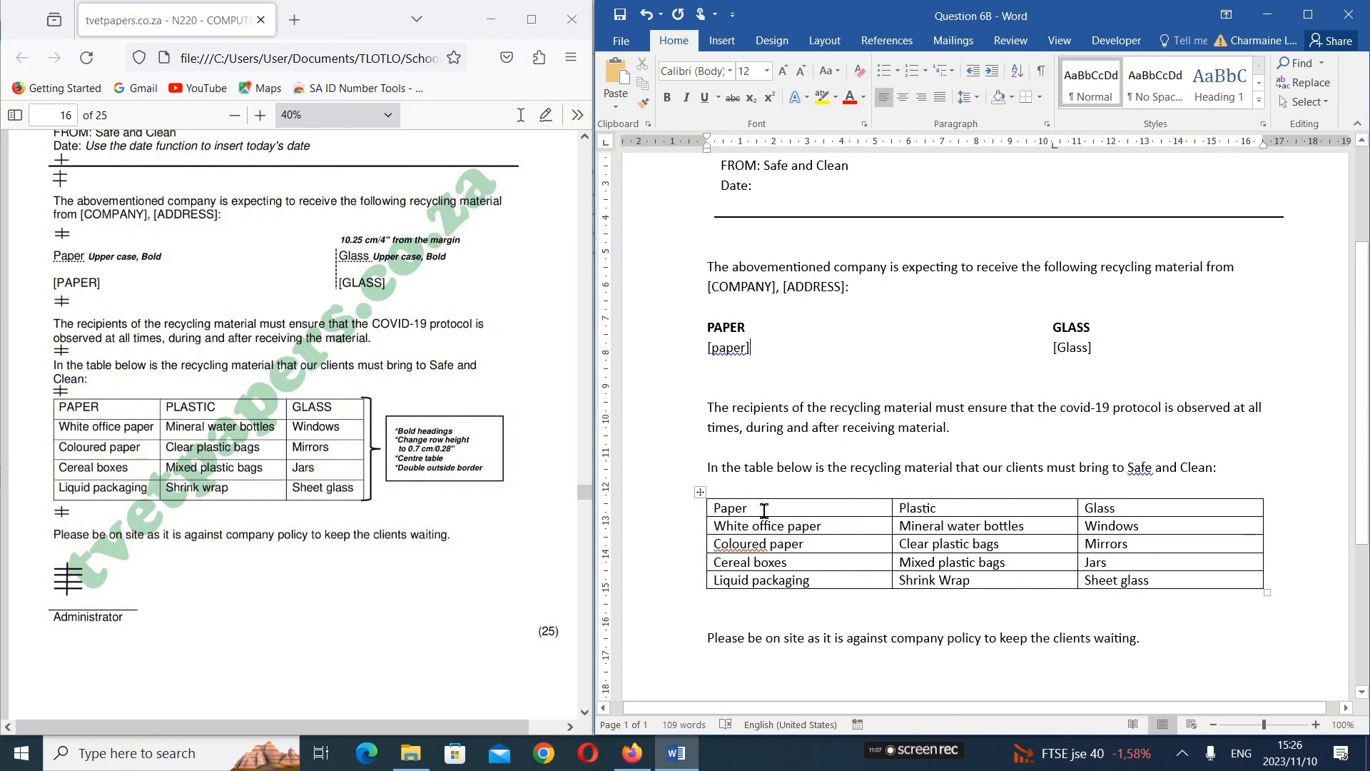
pyautogui.moveTo(763, 510); pyautogui.dragTo(1204, 511)
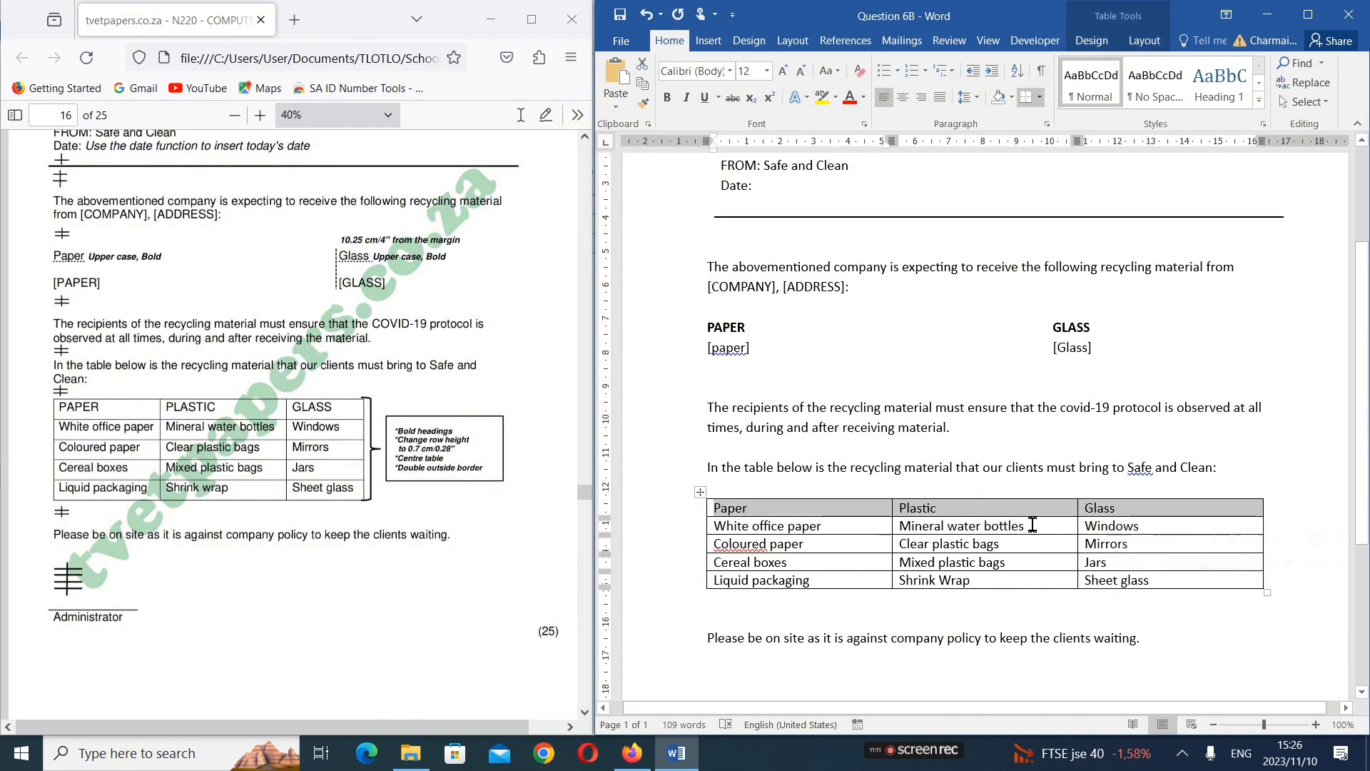
pyautogui.click(668, 100)
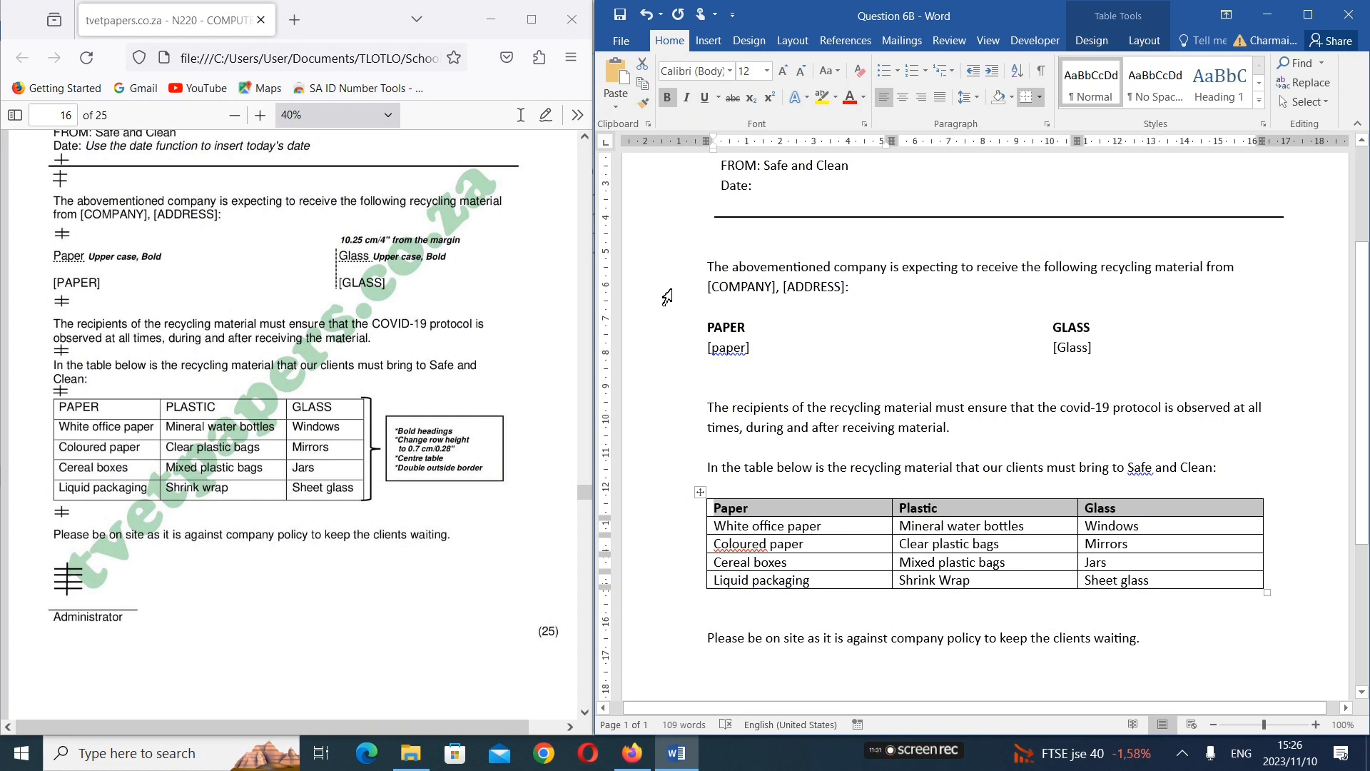
# Widen the document window beside the exam paper, and set the height of all rows in the recycling table to 0,7 cm
pyautogui.moveTo(595, 330); pyautogui.dragTo(563, 342)
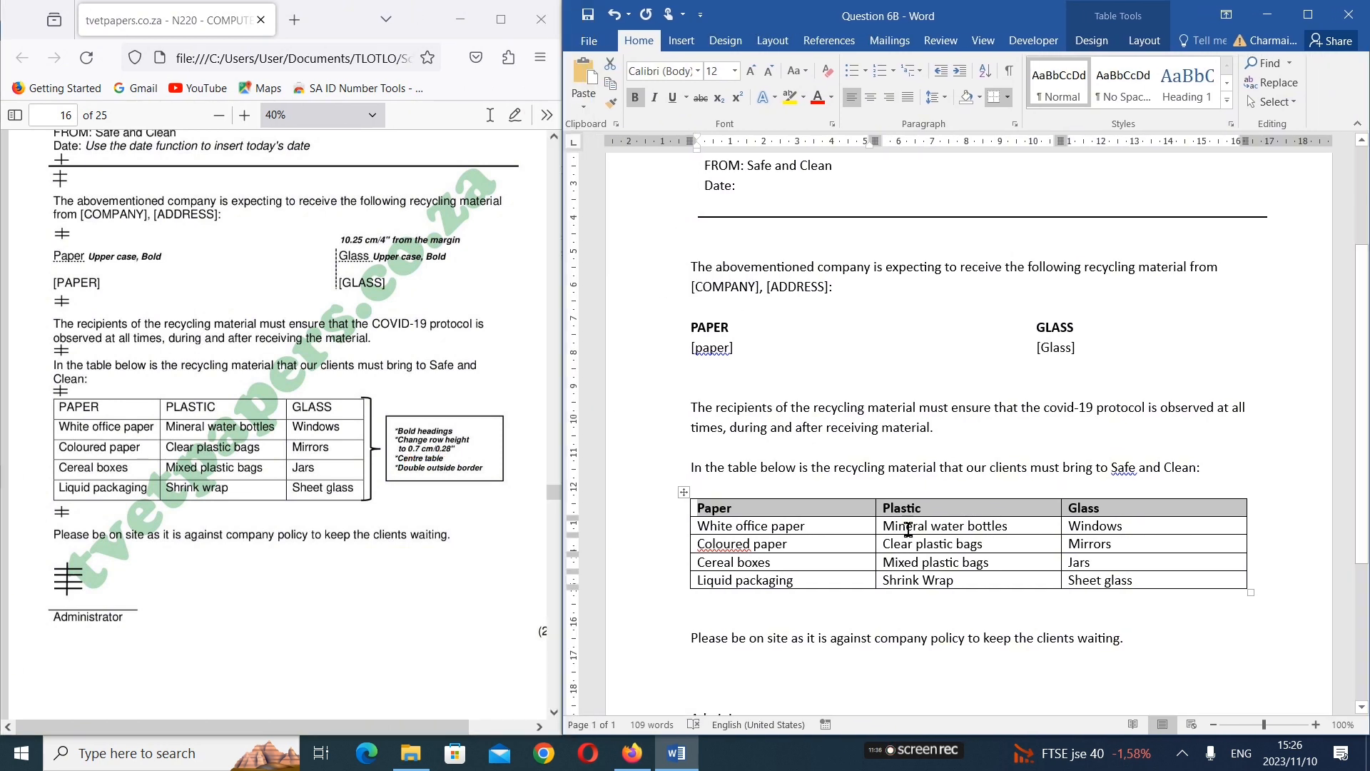
pyautogui.click(855, 529)
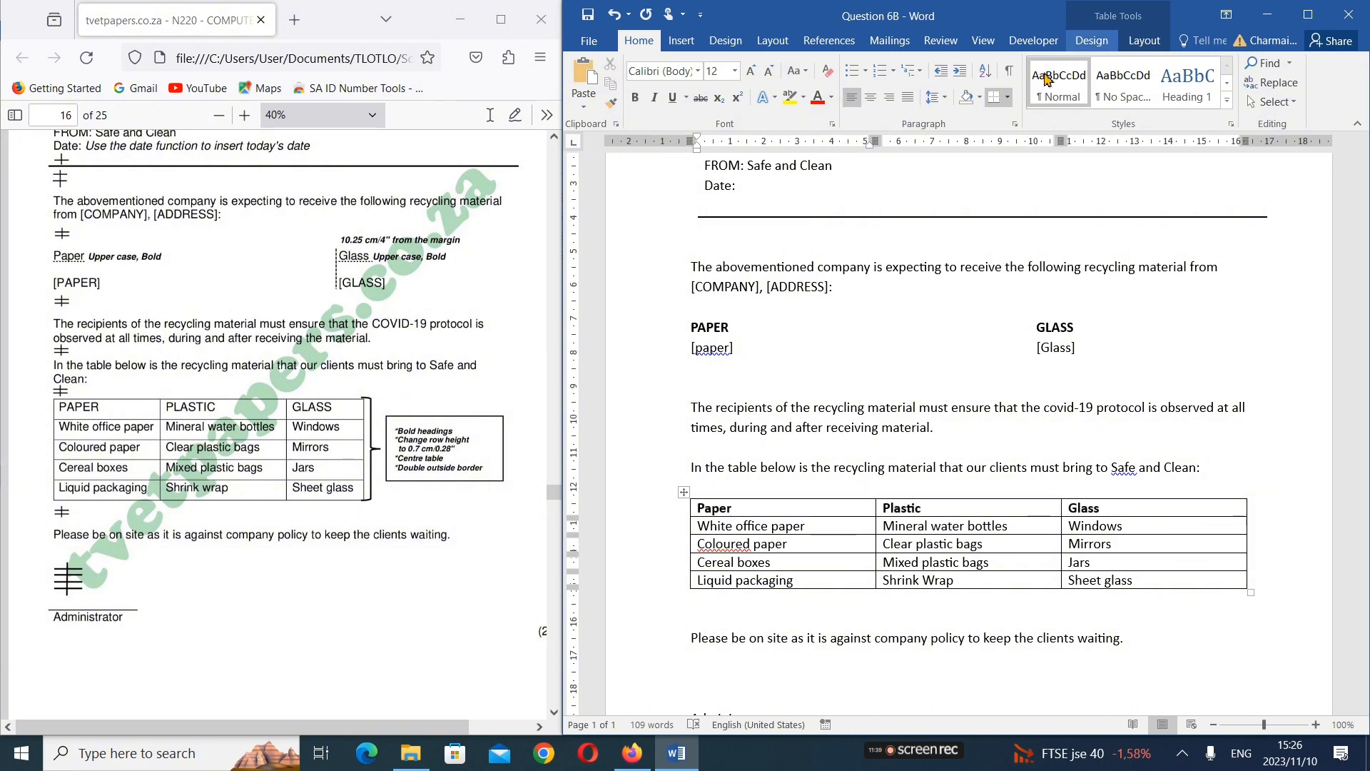
pyautogui.click(1092, 41)
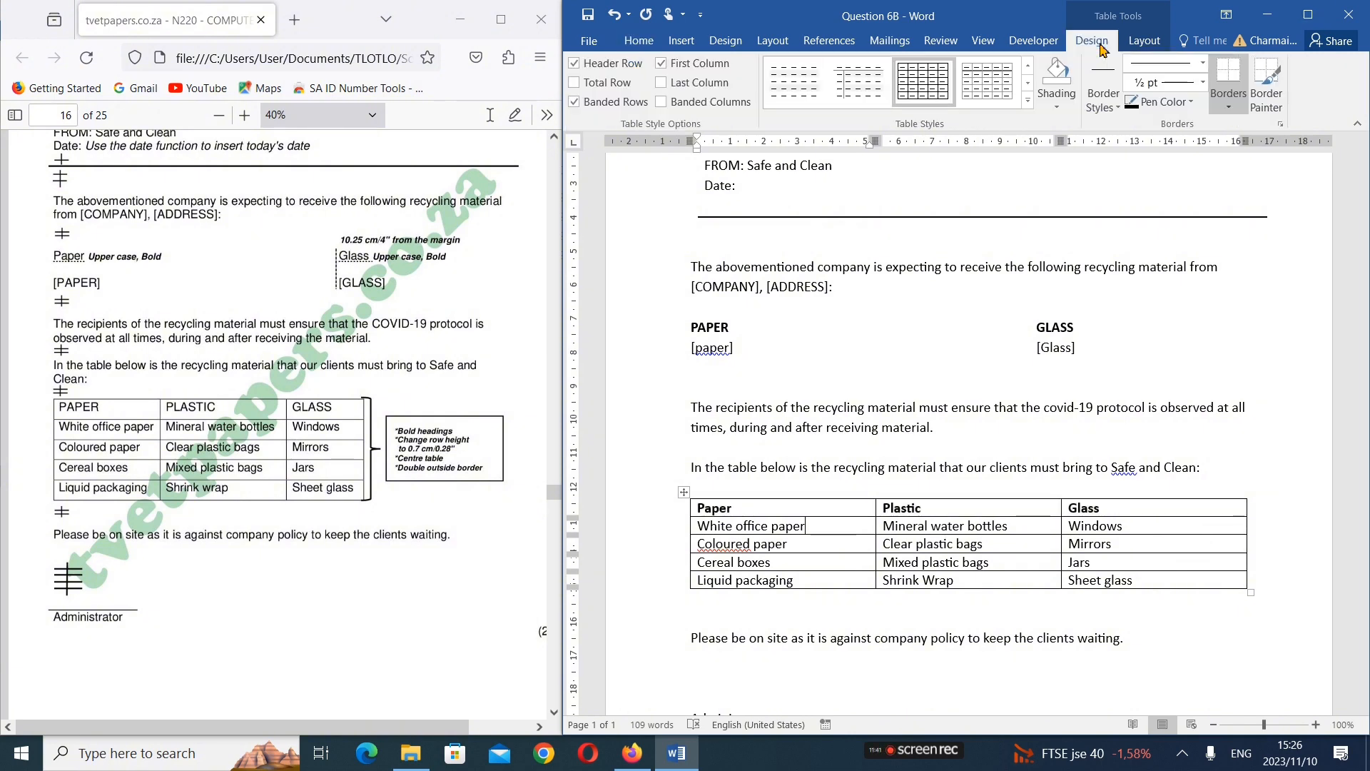
pyautogui.click(1143, 41)
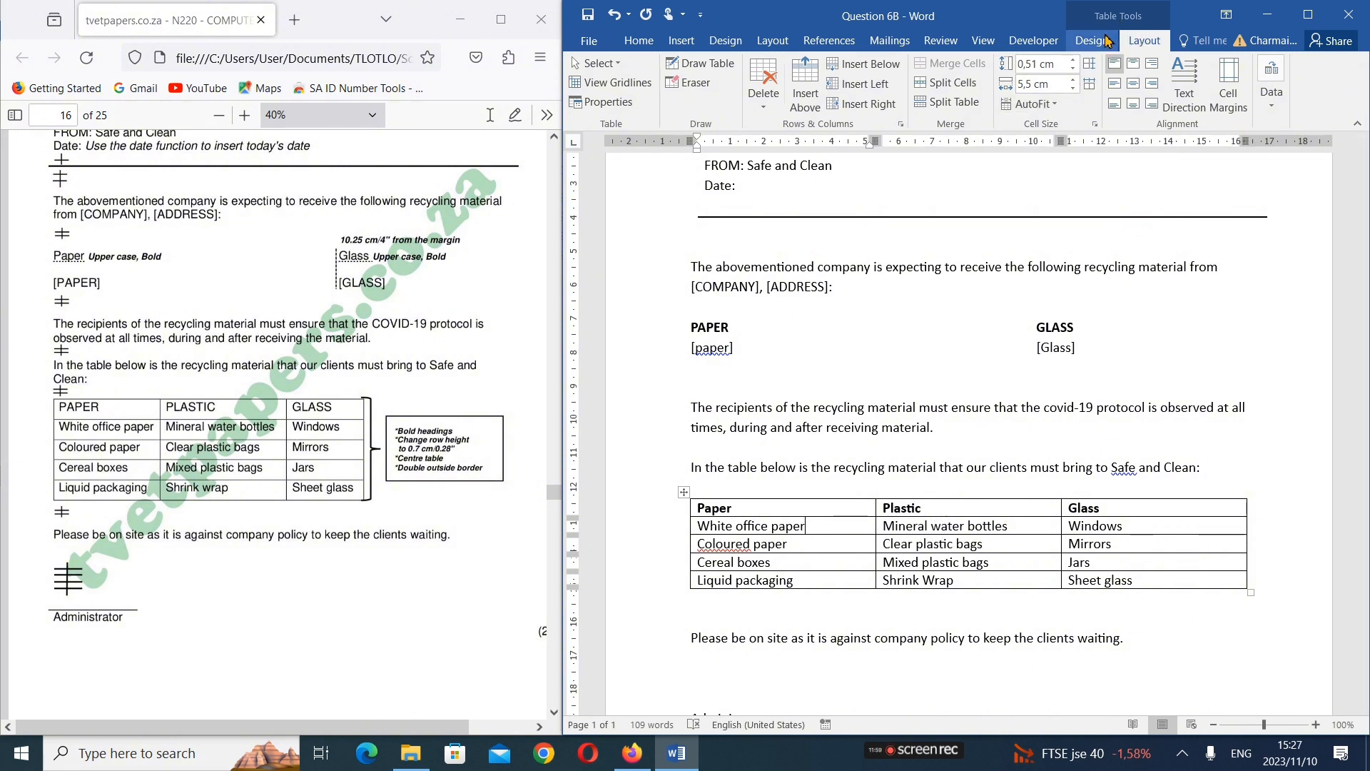
pyautogui.click(914, 412)
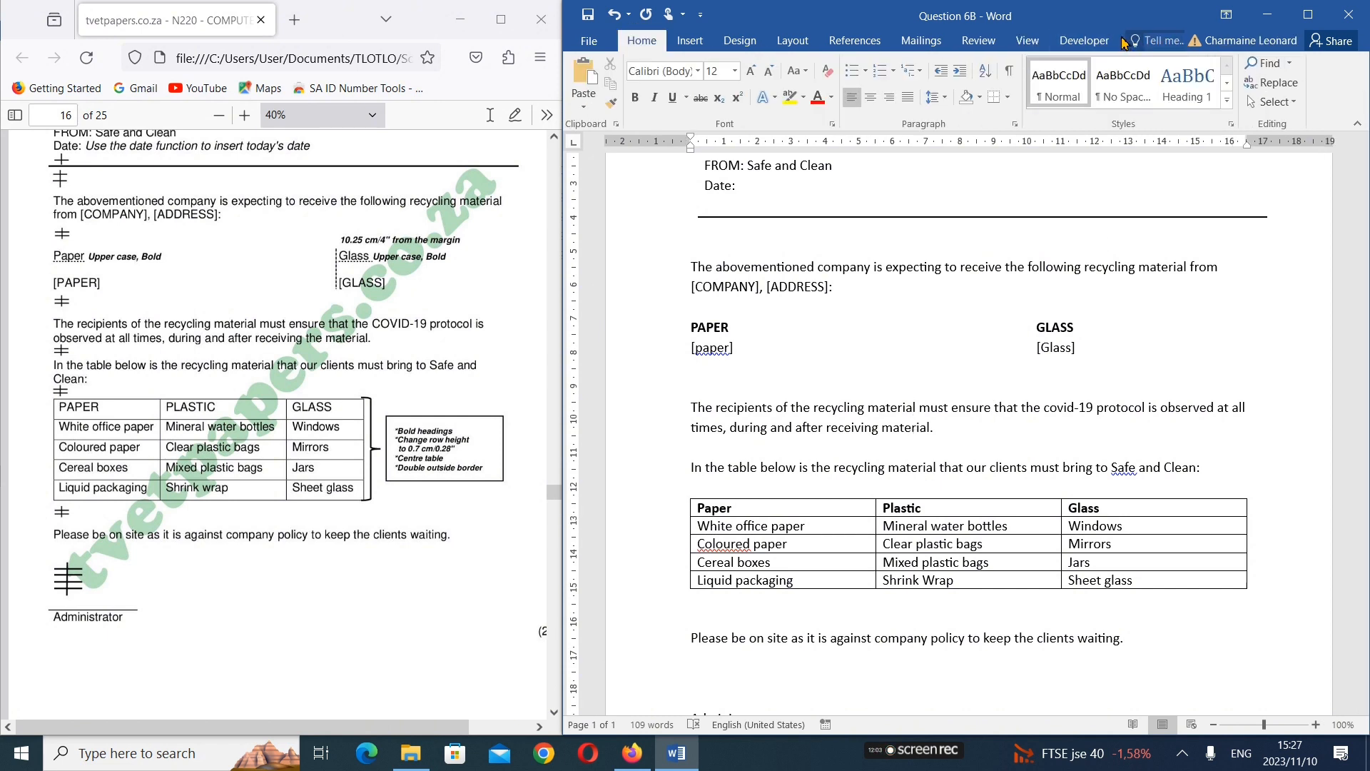
pyautogui.click(1010, 540)
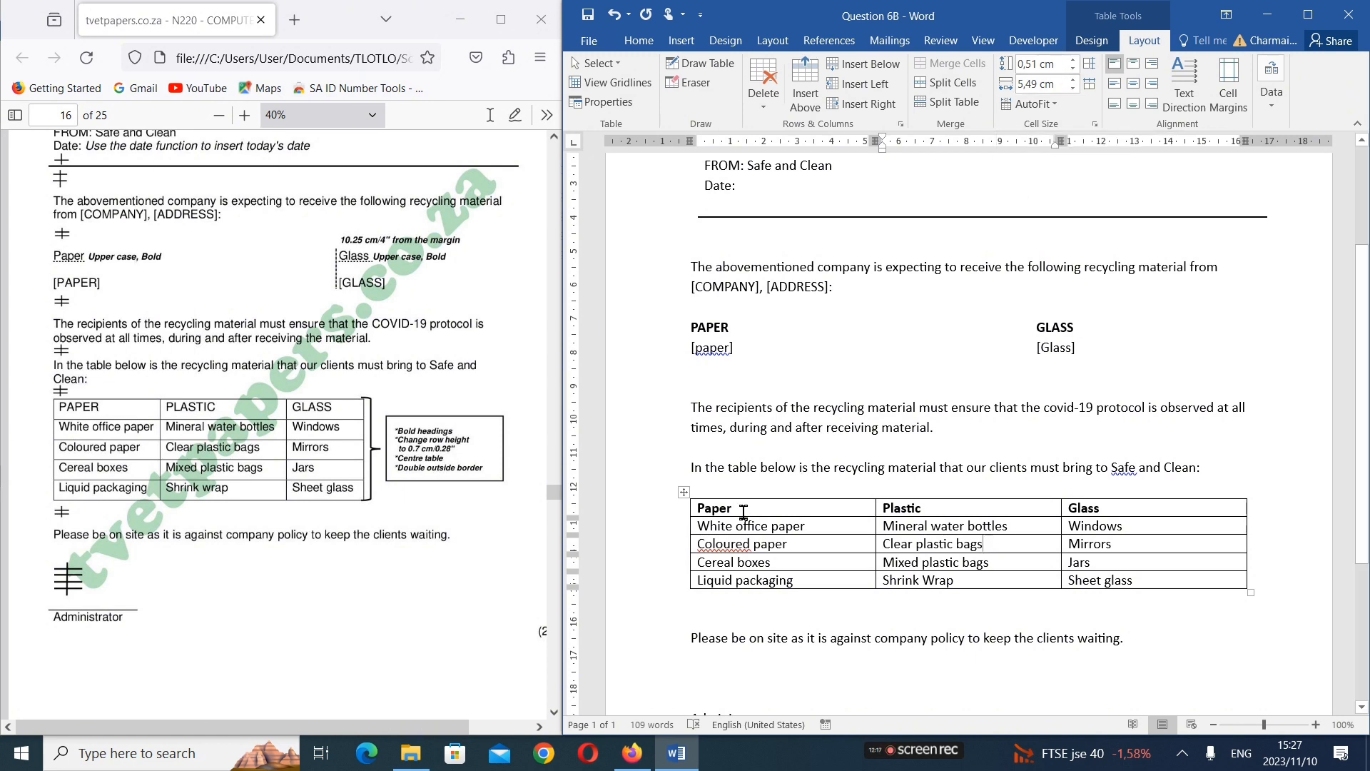
pyautogui.moveTo(745, 512); pyautogui.dragTo(1122, 579)
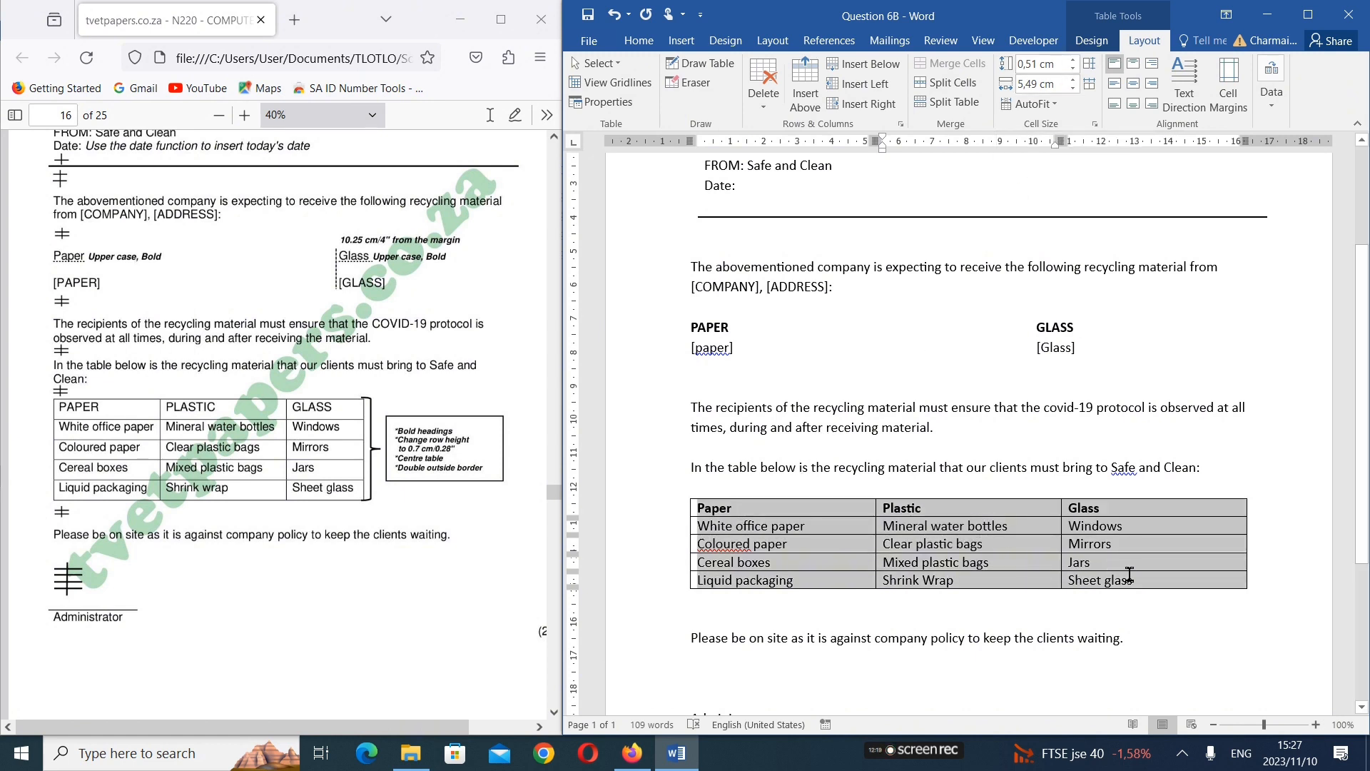
pyautogui.click(1074, 68)
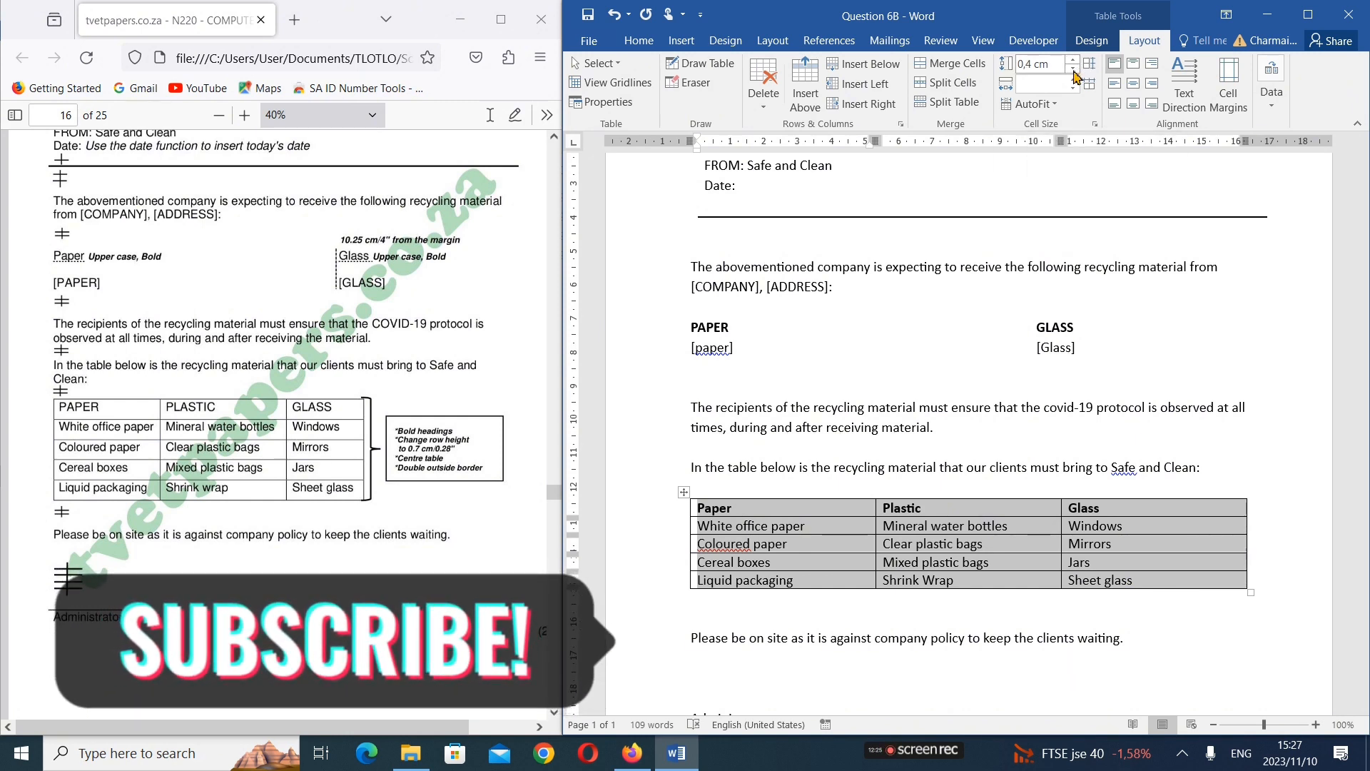
pyautogui.click(1074, 62)
pyautogui.click(1074, 62)
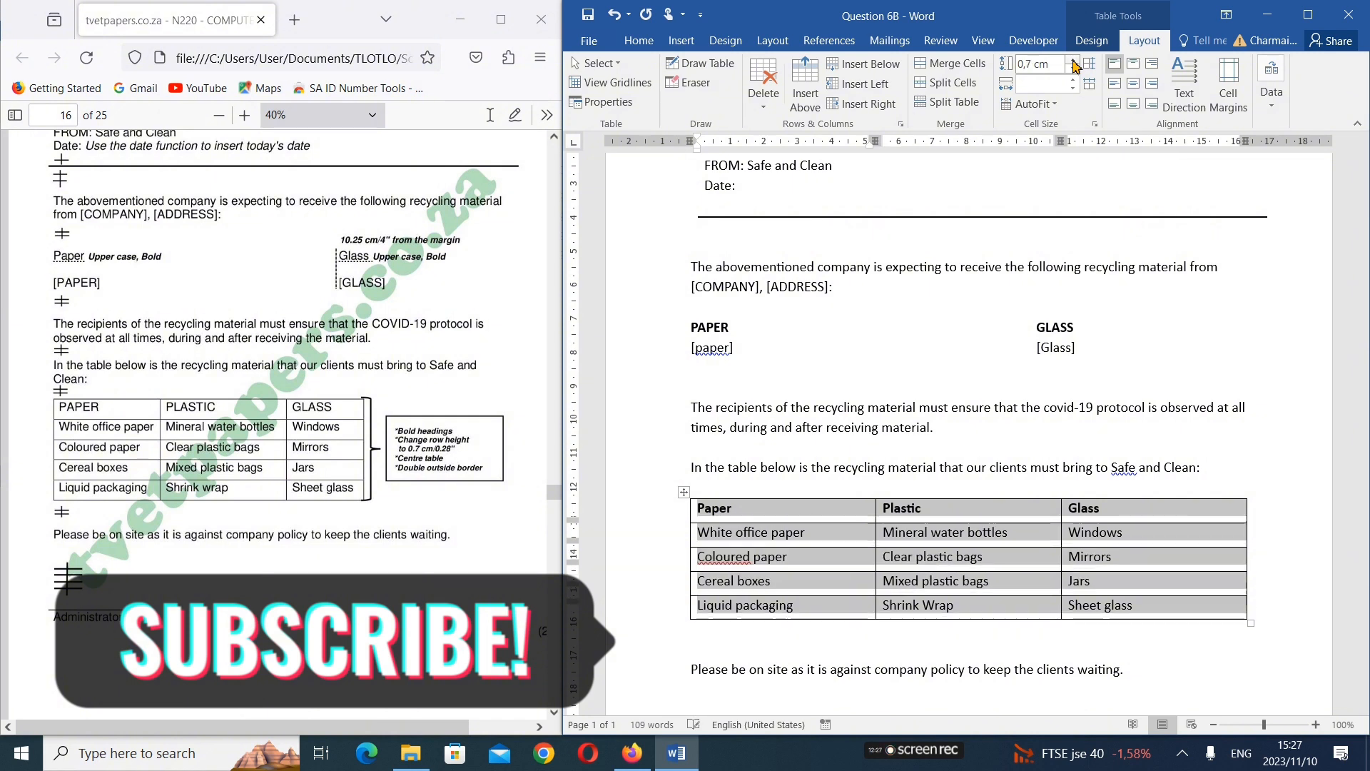
# Try centring the text in all cells of the recycling table, and set it back to left alignment
pyautogui.click(1074, 62)
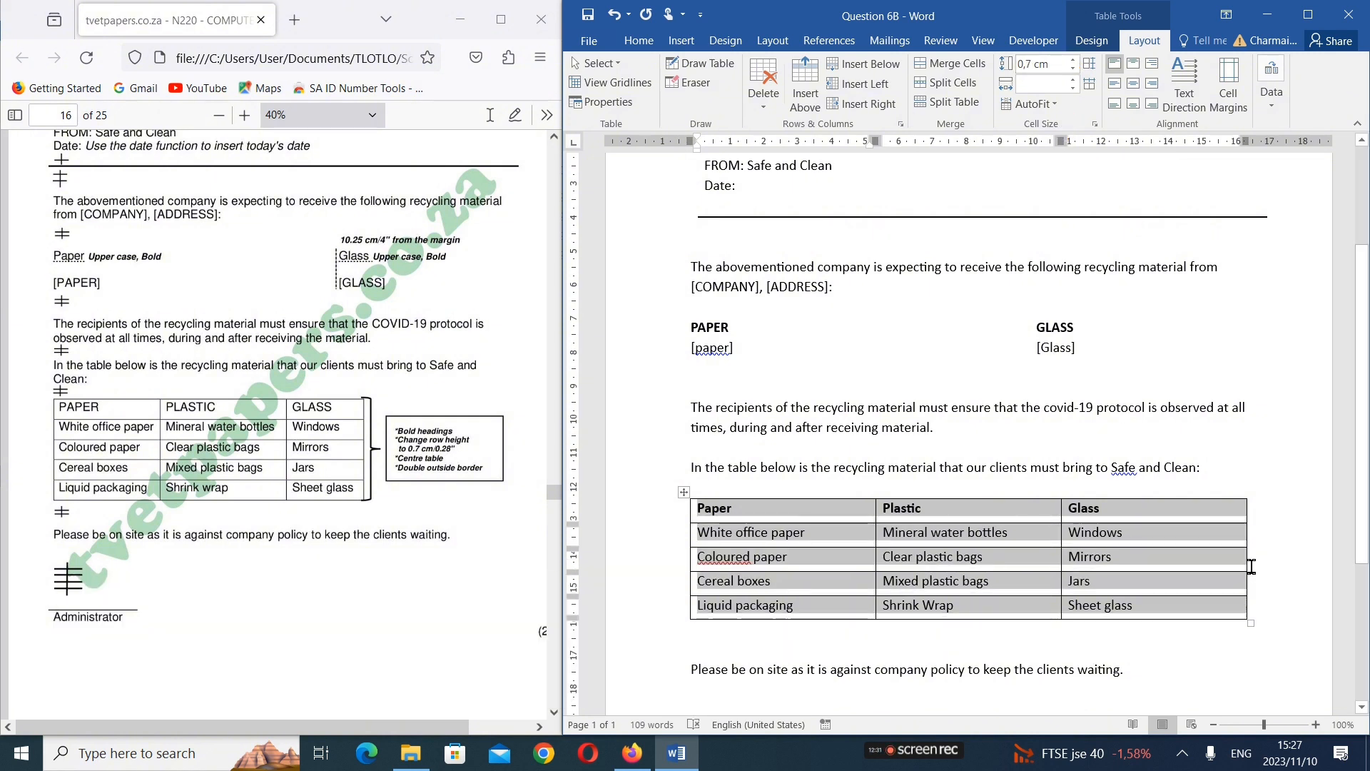
pyautogui.click(1283, 534)
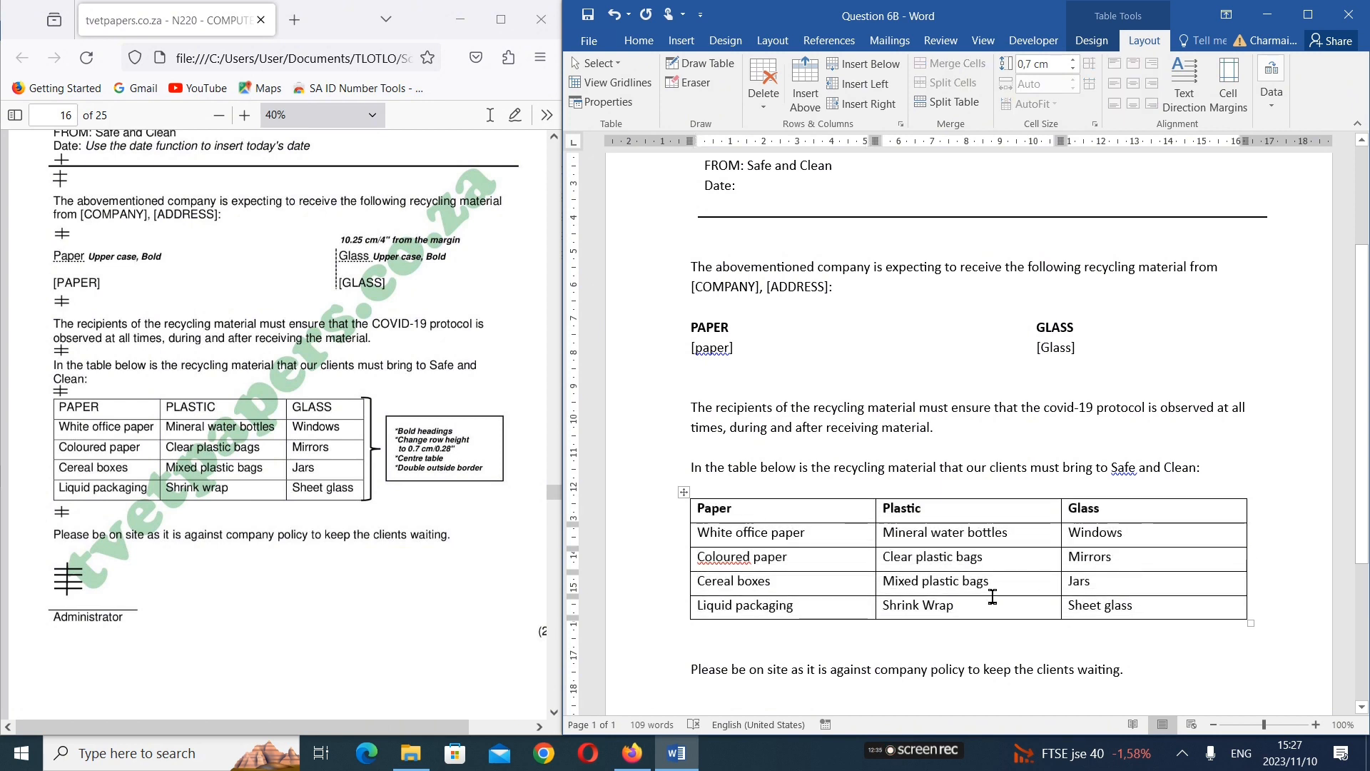
pyautogui.moveTo(754, 516); pyautogui.dragTo(1325, 639)
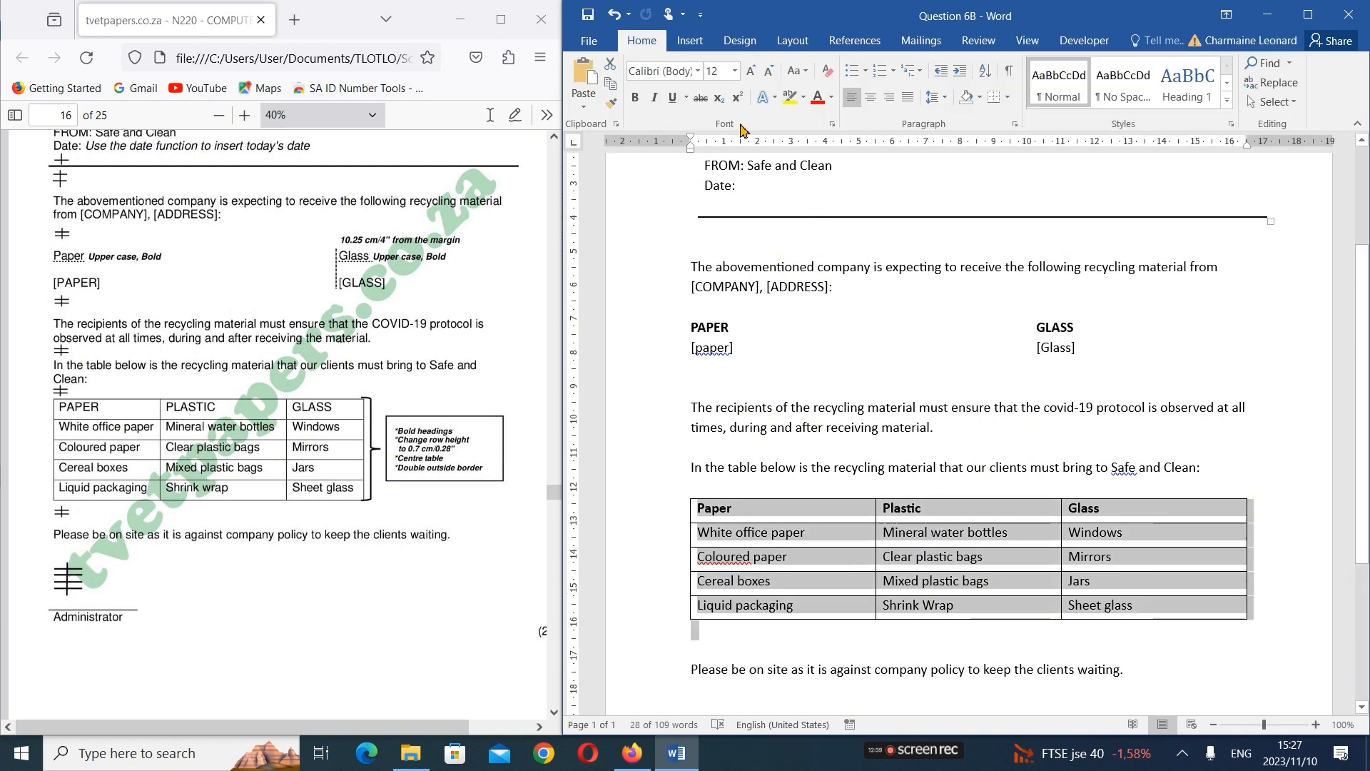
pyautogui.click(870, 101)
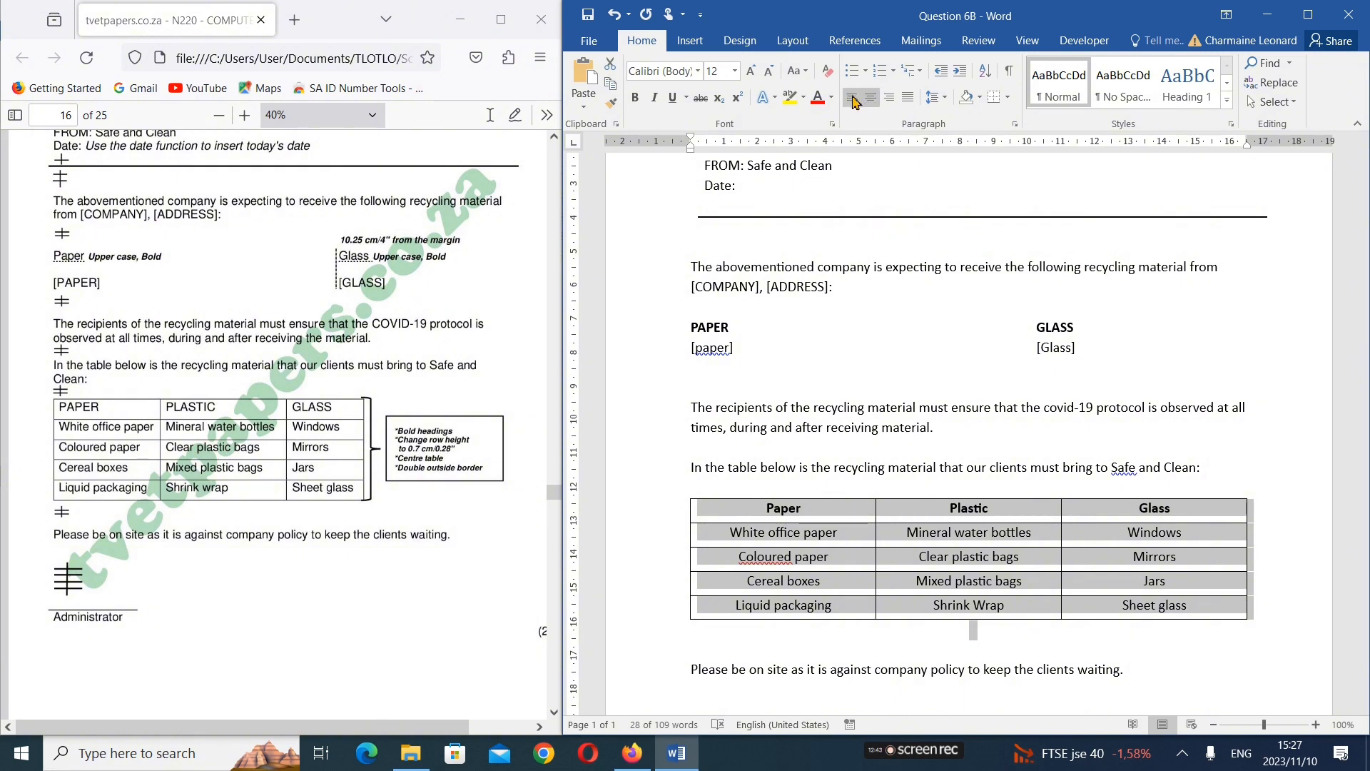
pyautogui.click(852, 97)
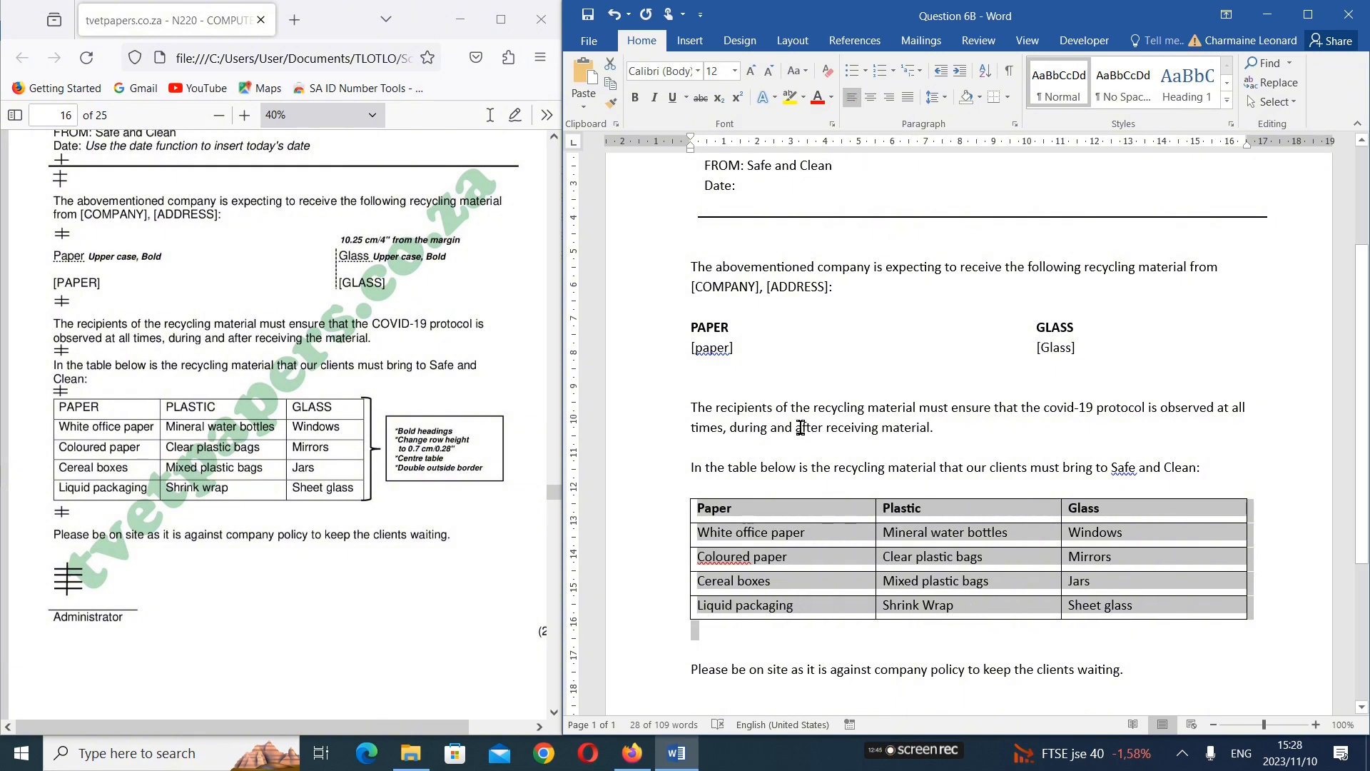
pyautogui.click(997, 559)
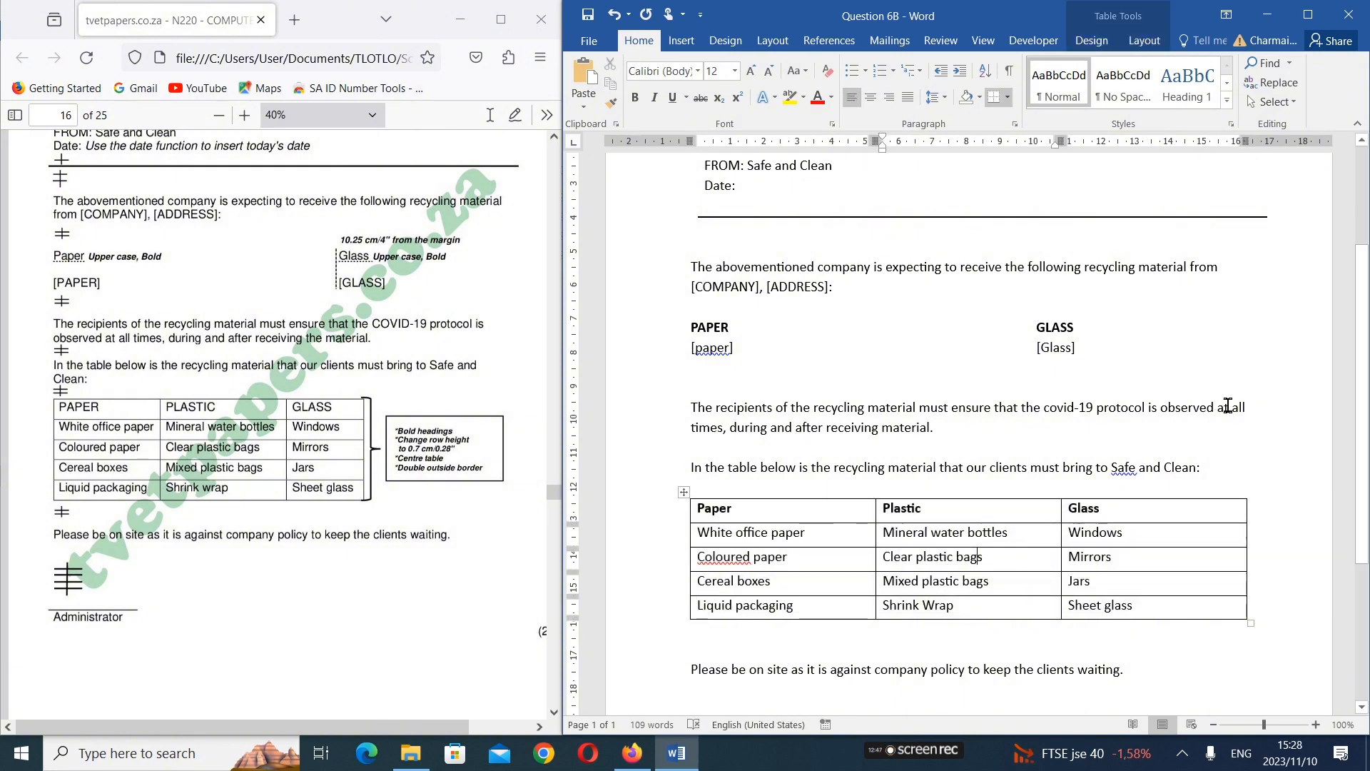
# Widen the document window and centre the text of the "Clear plastic bags" cell horizontally and vertically
pyautogui.click(1142, 41)
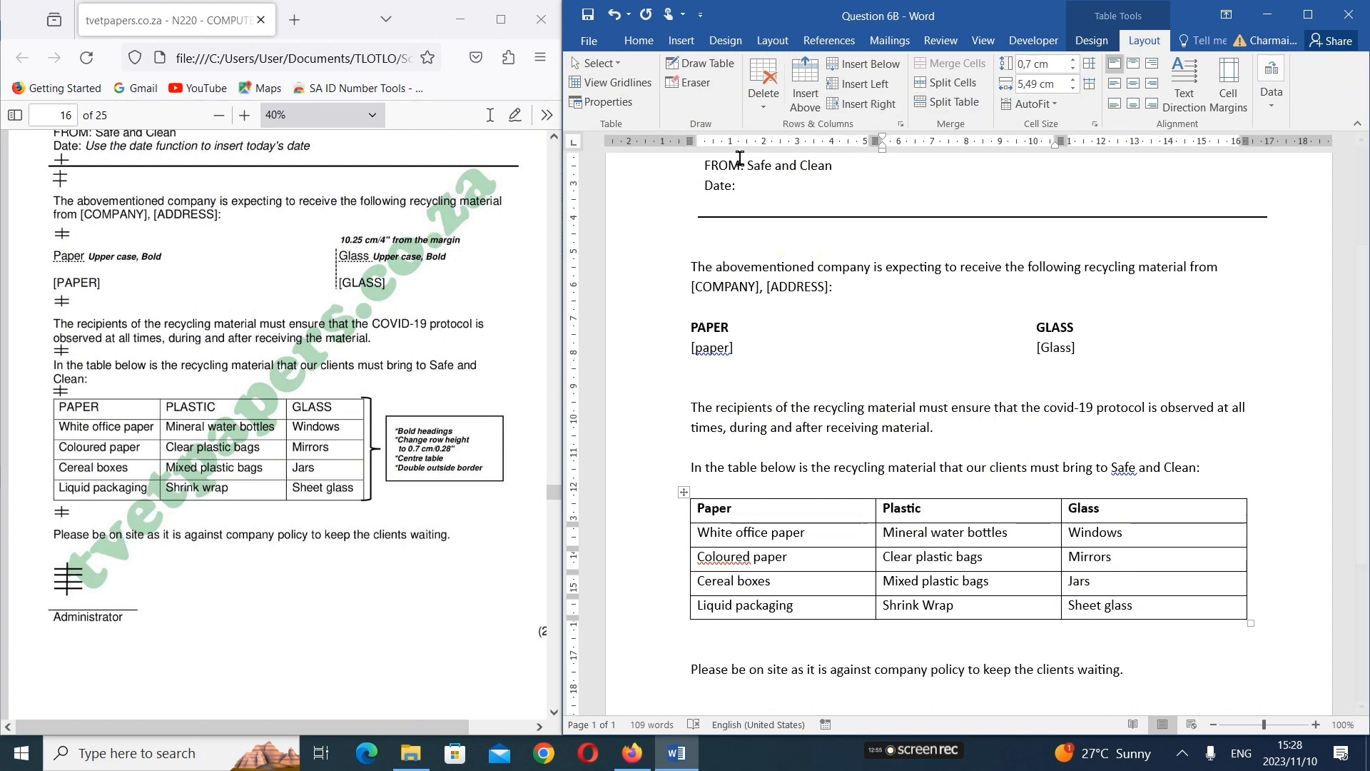
pyautogui.moveTo(561, 376); pyautogui.dragTo(404, 368)
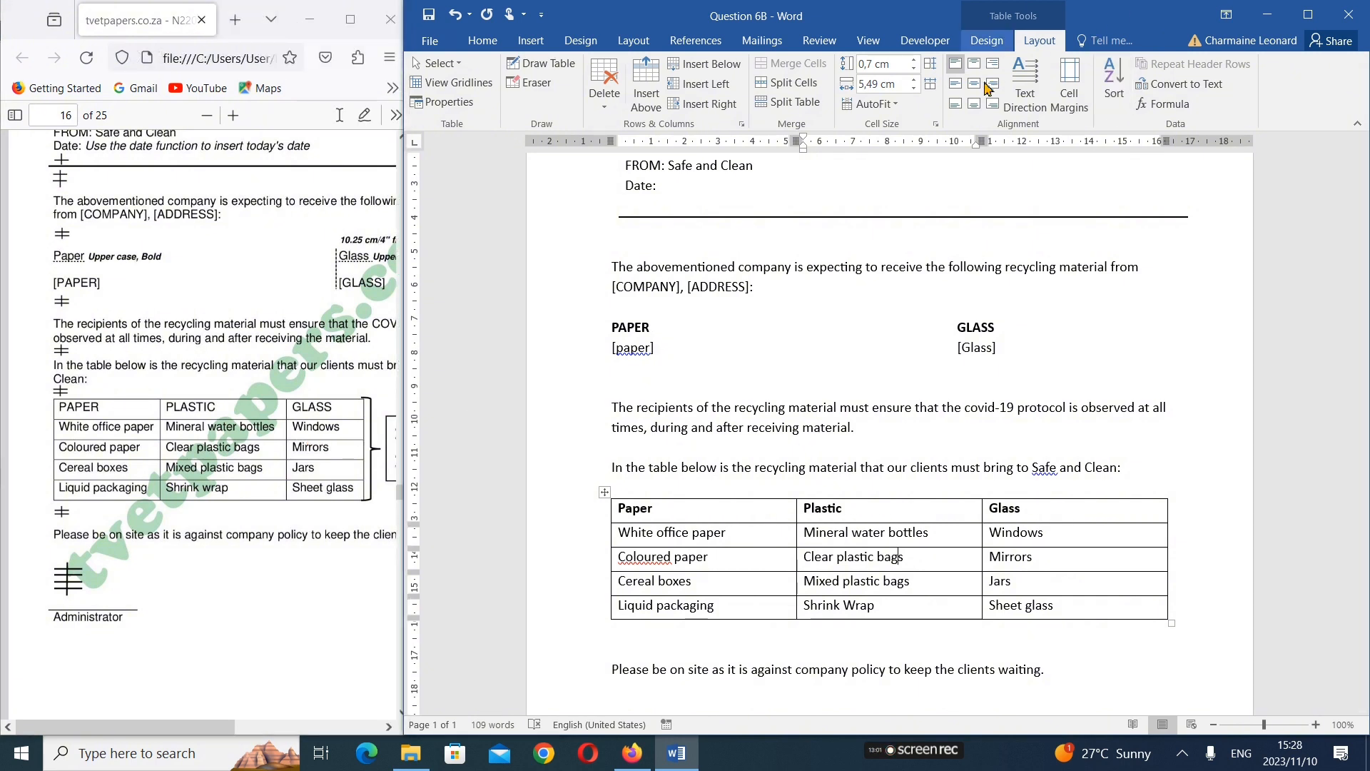
pyautogui.click(979, 85)
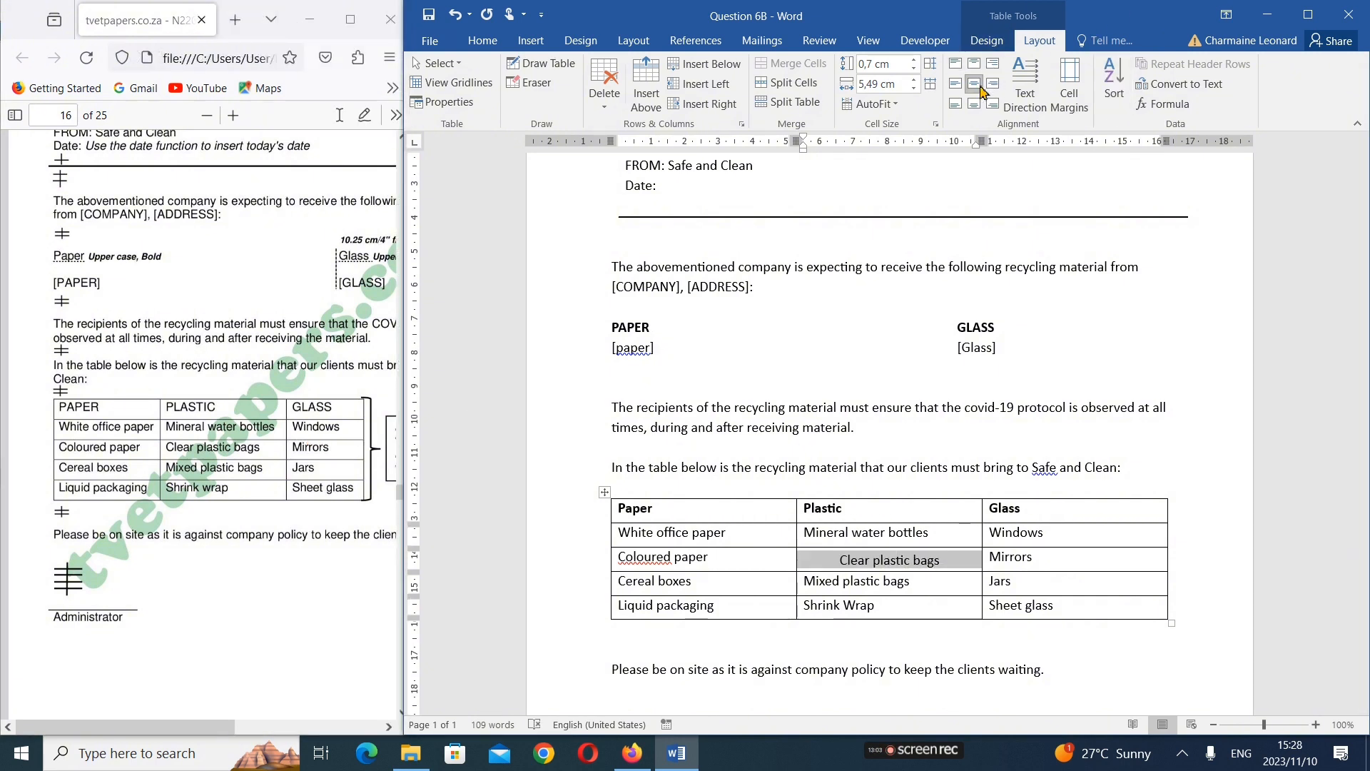
pyautogui.click(955, 83)
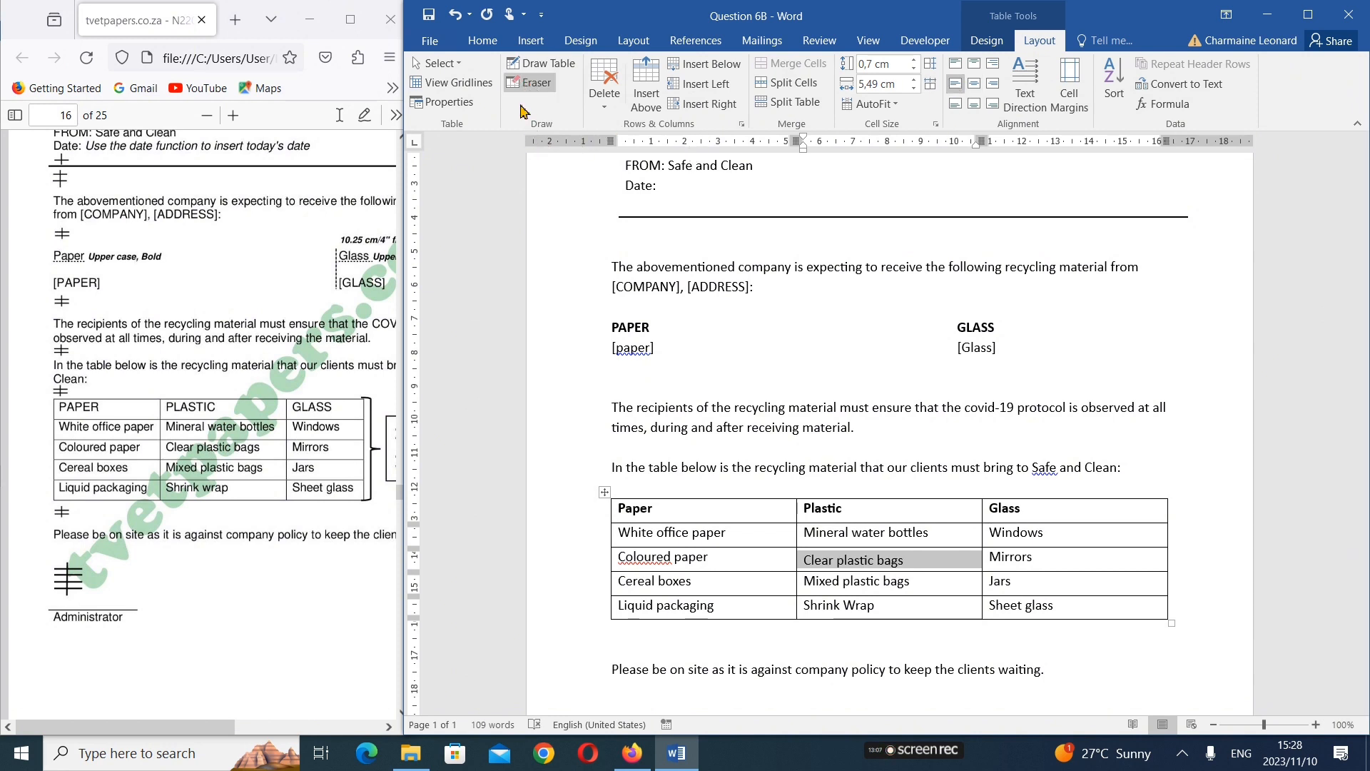
pyautogui.rightClick(603, 496)
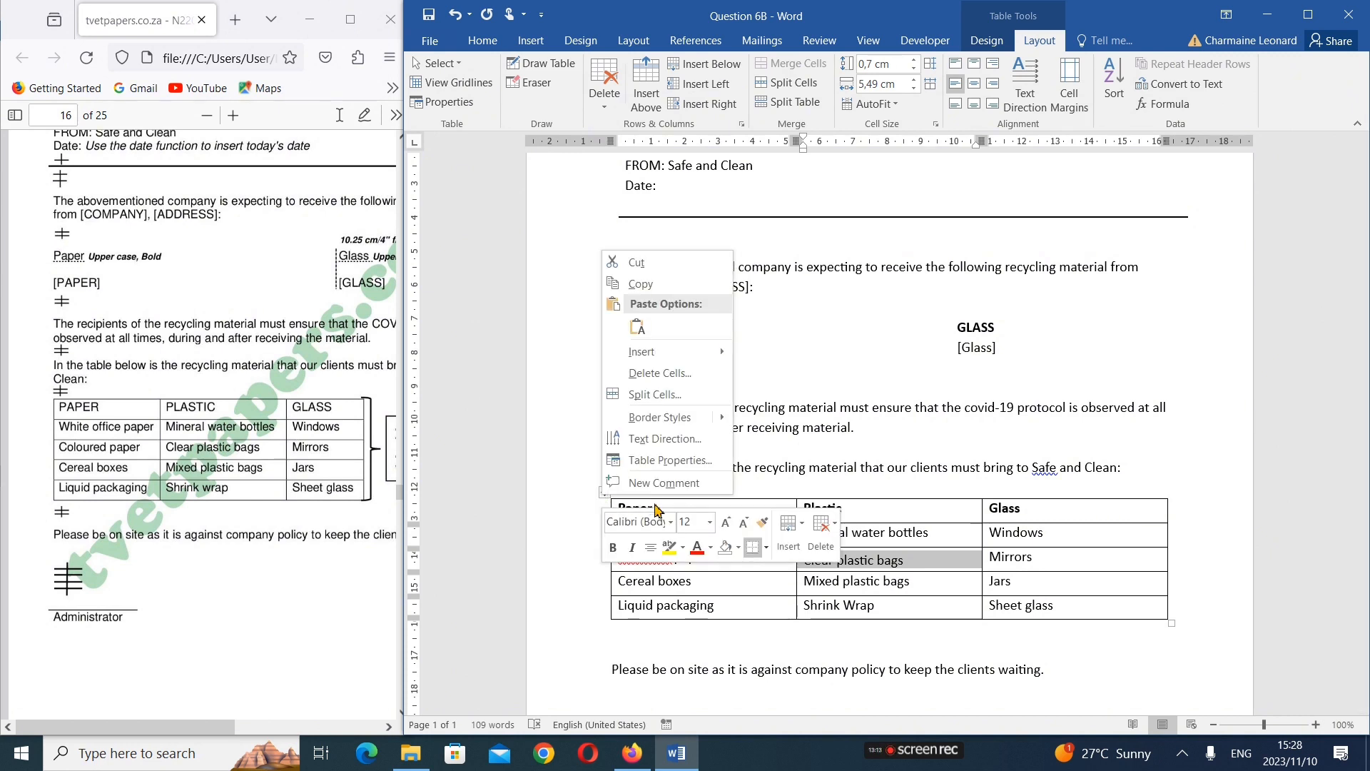
pyautogui.click(650, 553)
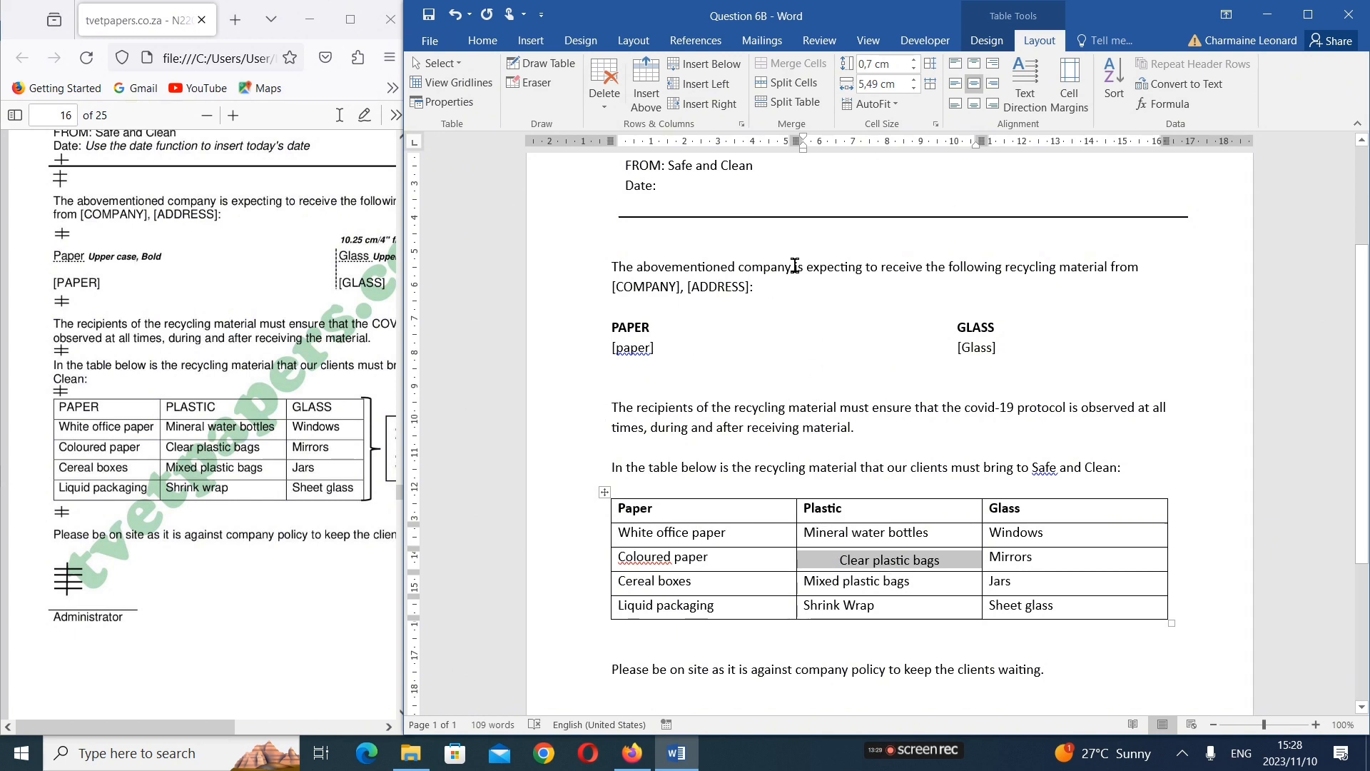
# Resize the exam paper and document windows to fit side by side, and select all cells of the recycling table
pyautogui.click(401, 346)
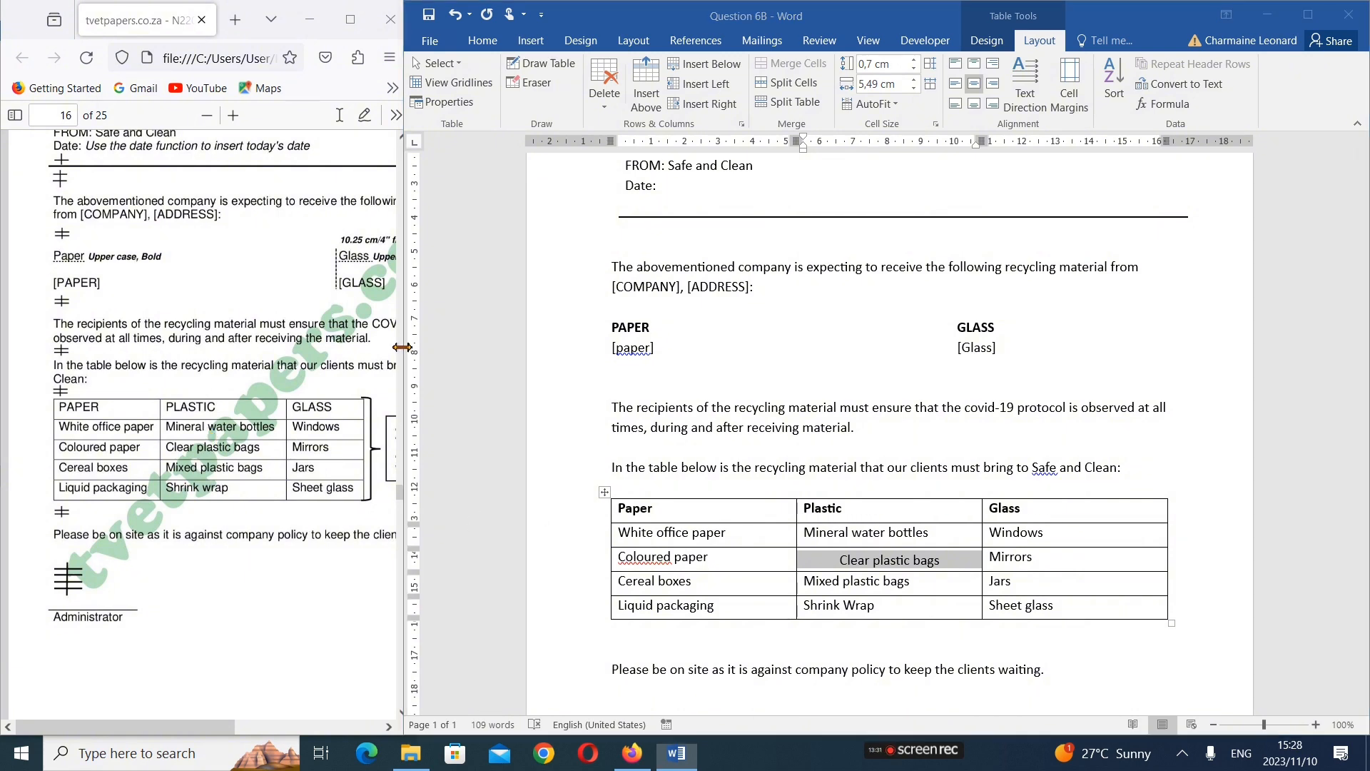
pyautogui.moveTo(401, 347); pyautogui.dragTo(698, 355)
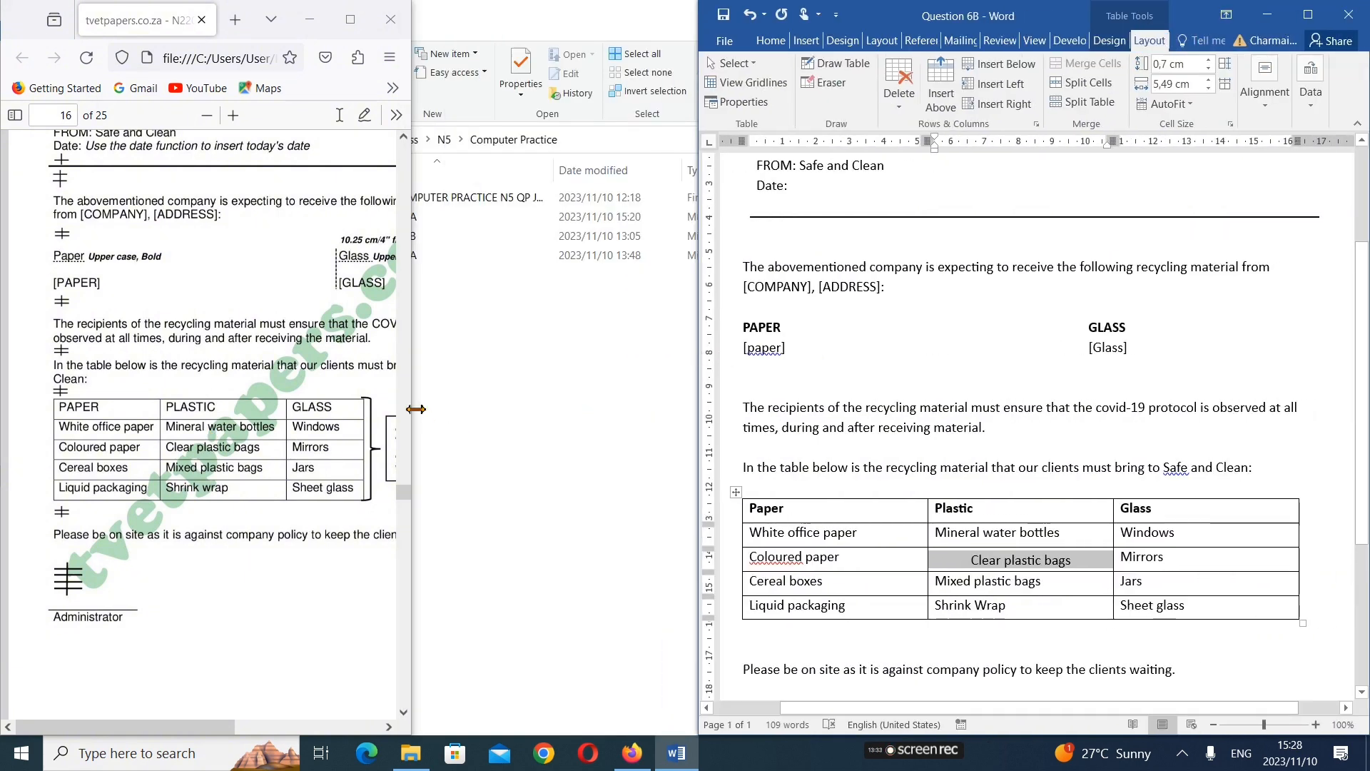
pyautogui.moveTo(415, 409); pyautogui.dragTo(650, 445)
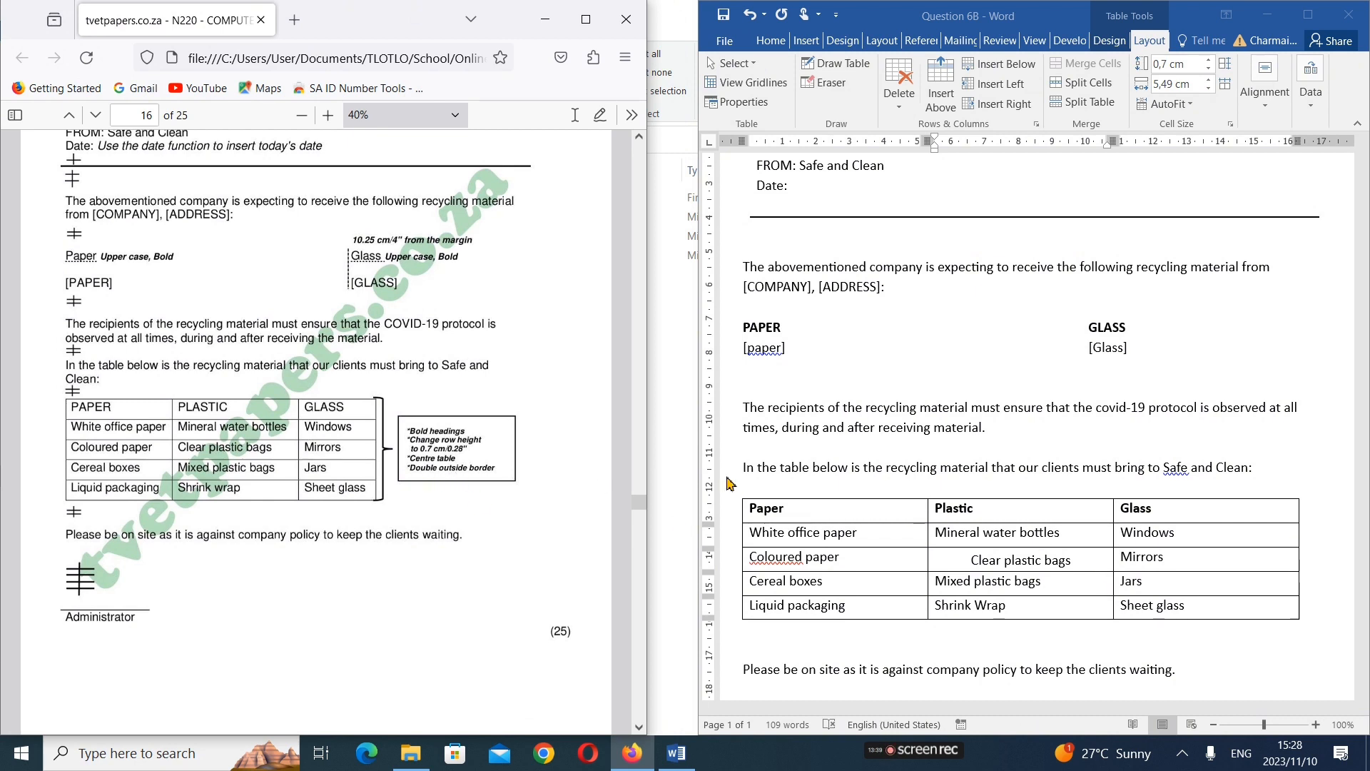
pyautogui.click(831, 513)
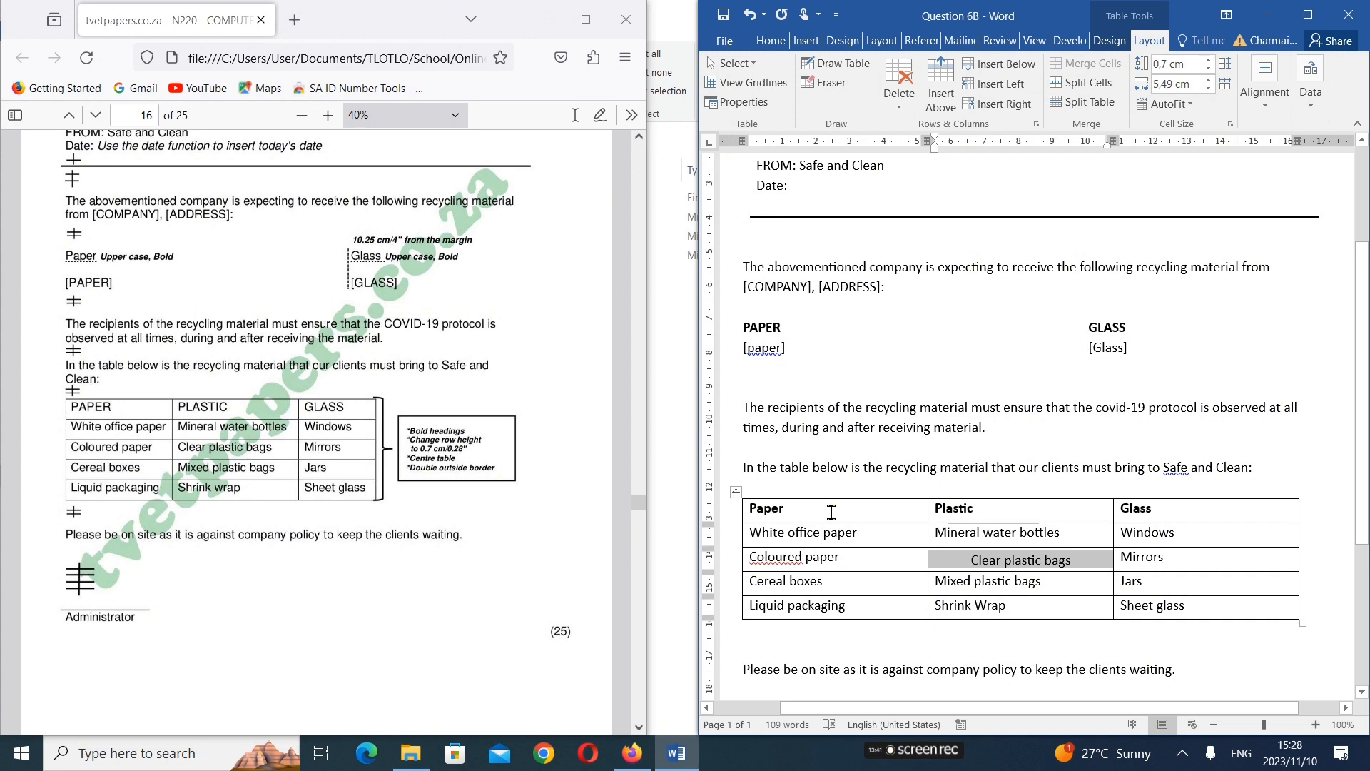
pyautogui.moveTo(831, 513); pyautogui.dragTo(1184, 607)
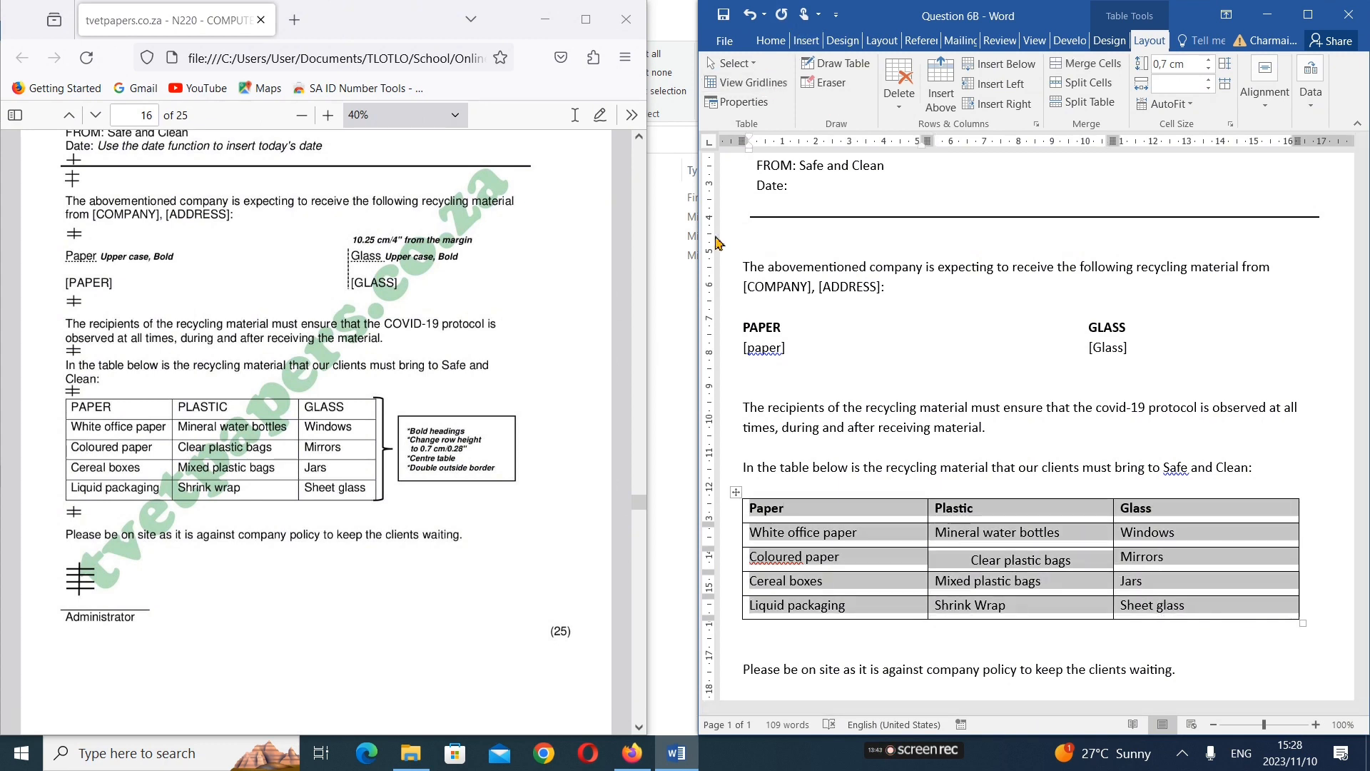
pyautogui.moveTo(707, 240); pyautogui.dragTo(651, 239)
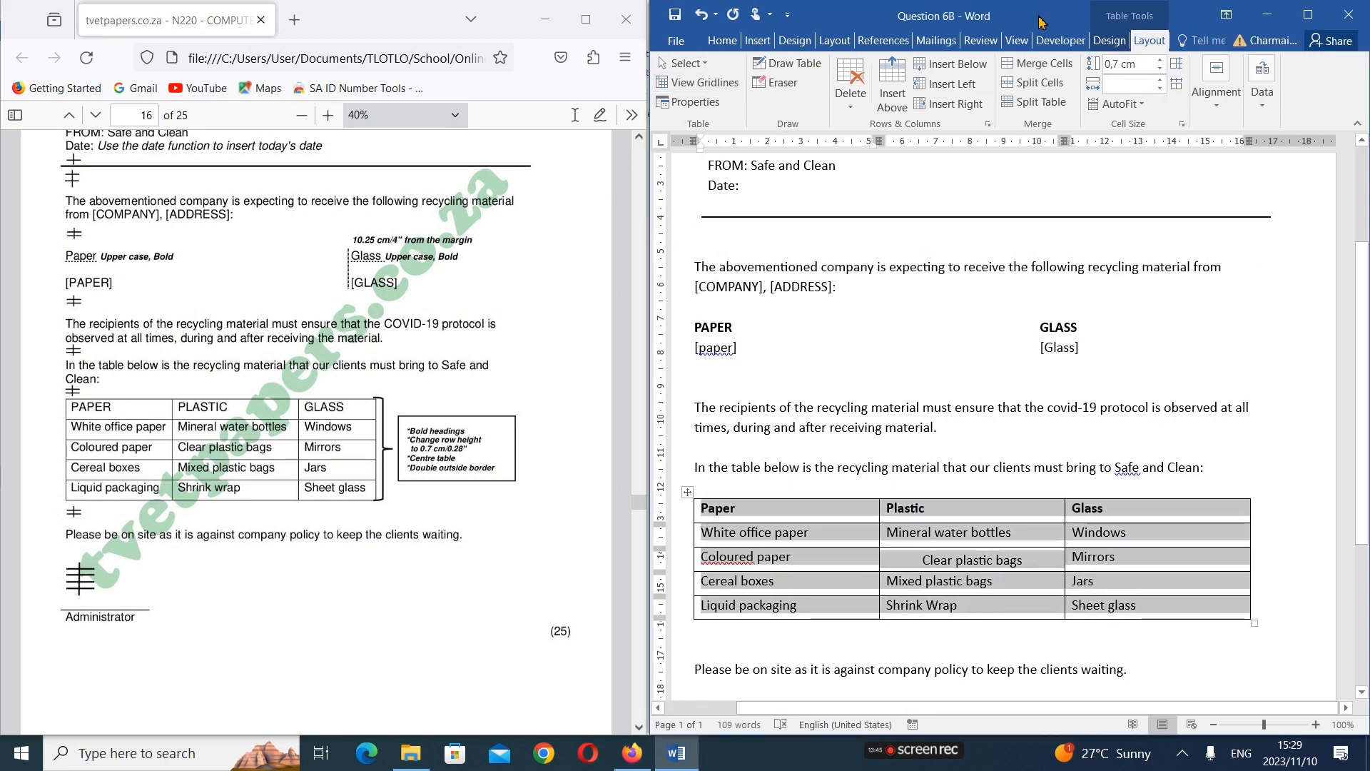
# Apply a box border with a double line style and ½ pt width to the recycling table using Borders and Shading
pyautogui.click(722, 41)
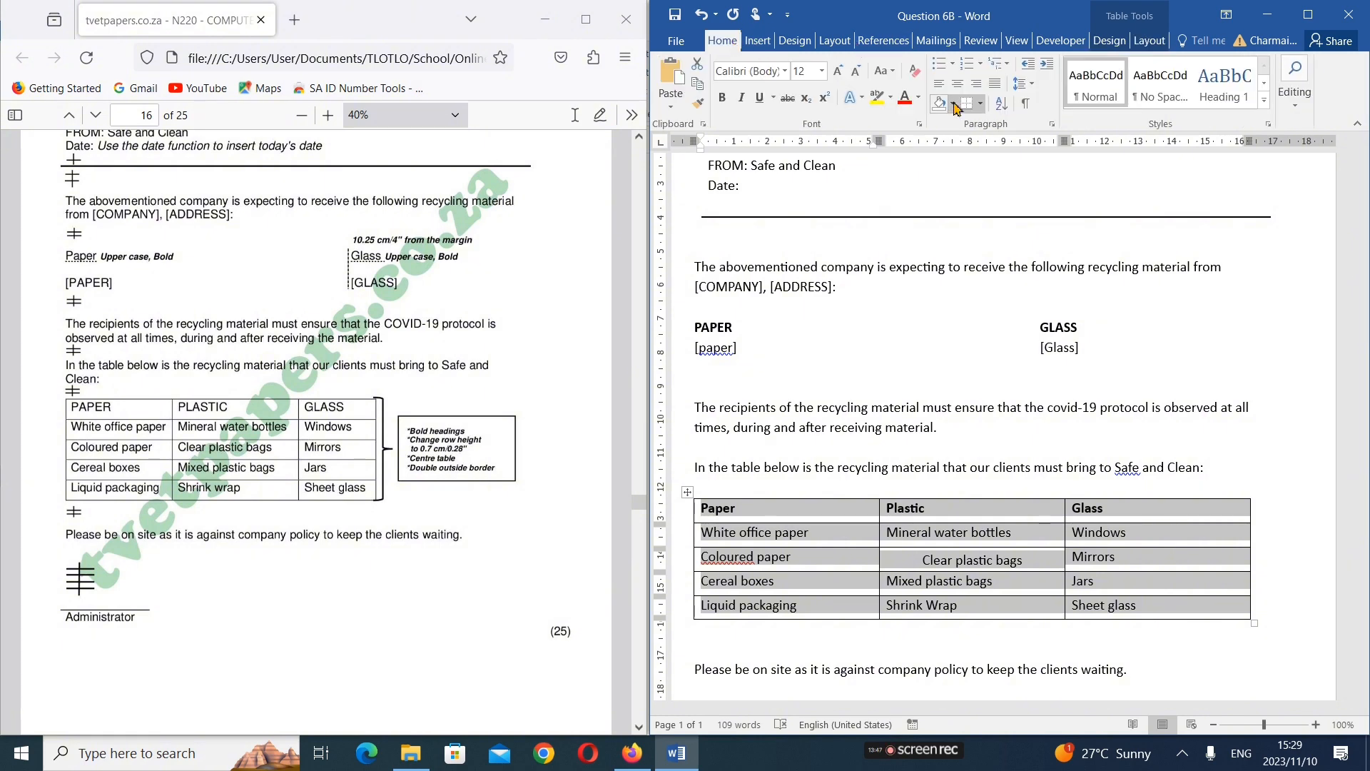
pyautogui.click(984, 105)
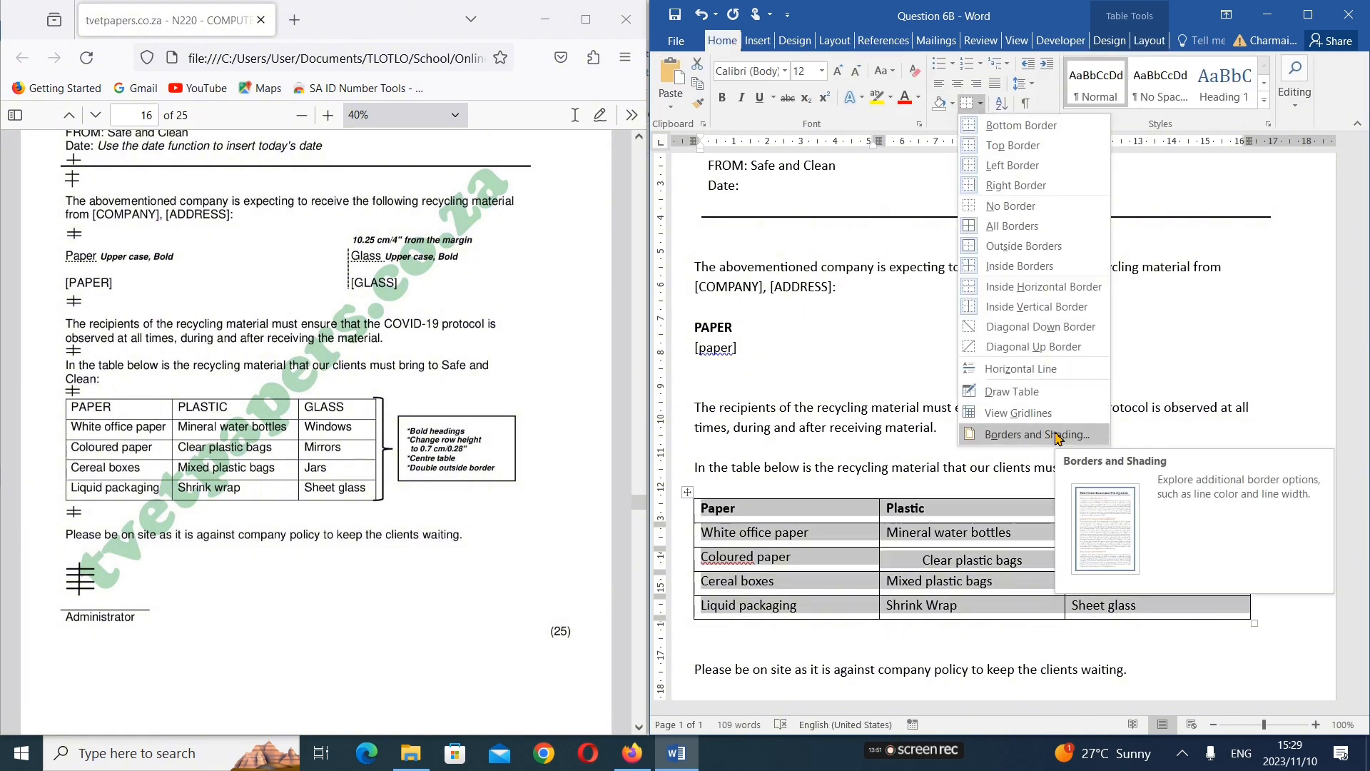
pyautogui.click(1037, 435)
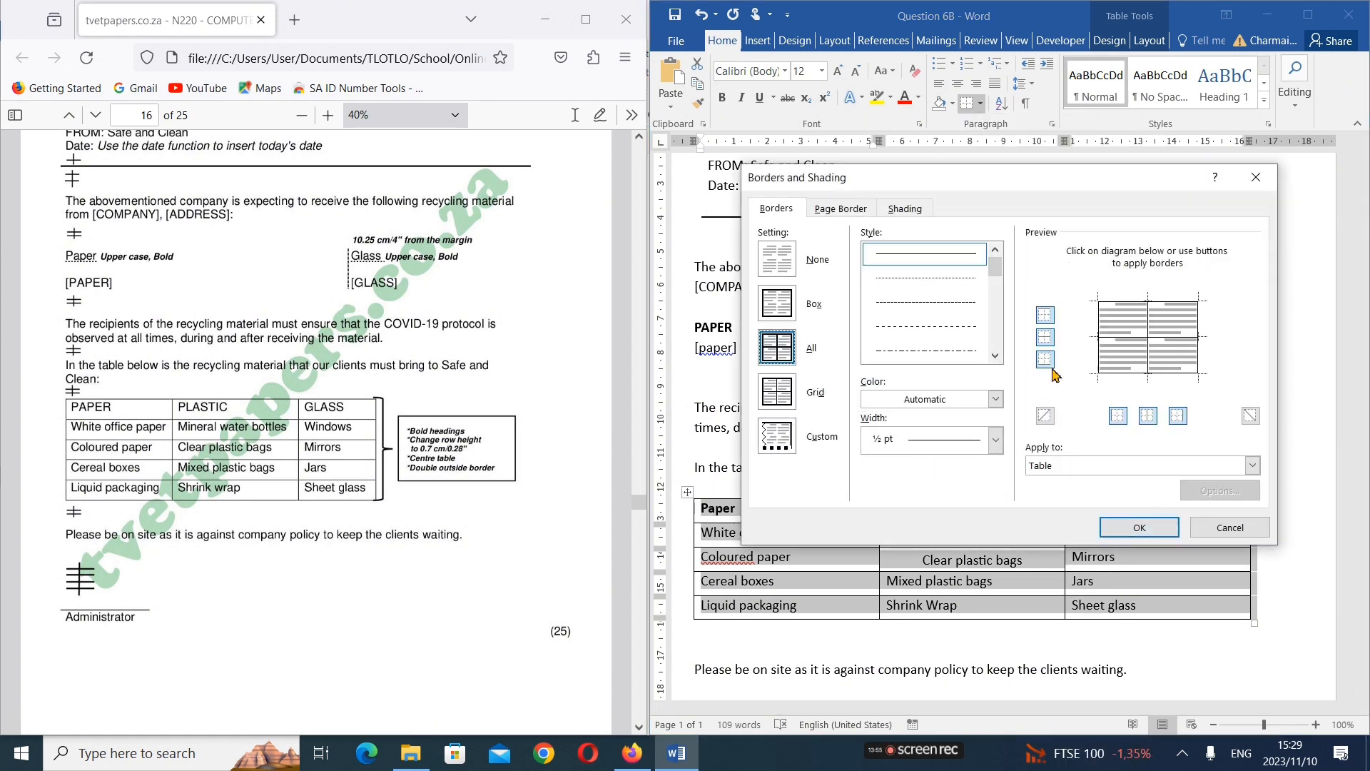
pyautogui.click(996, 441)
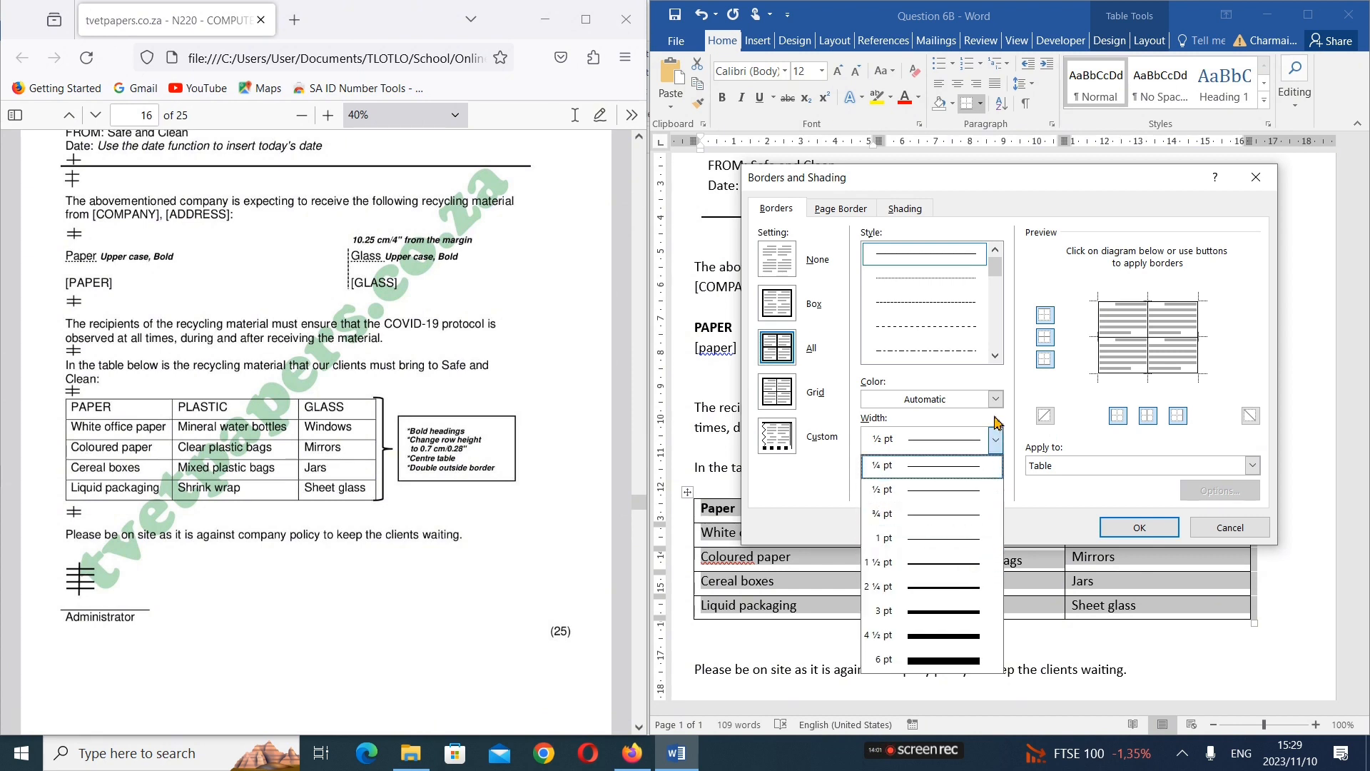
pyautogui.click(995, 440)
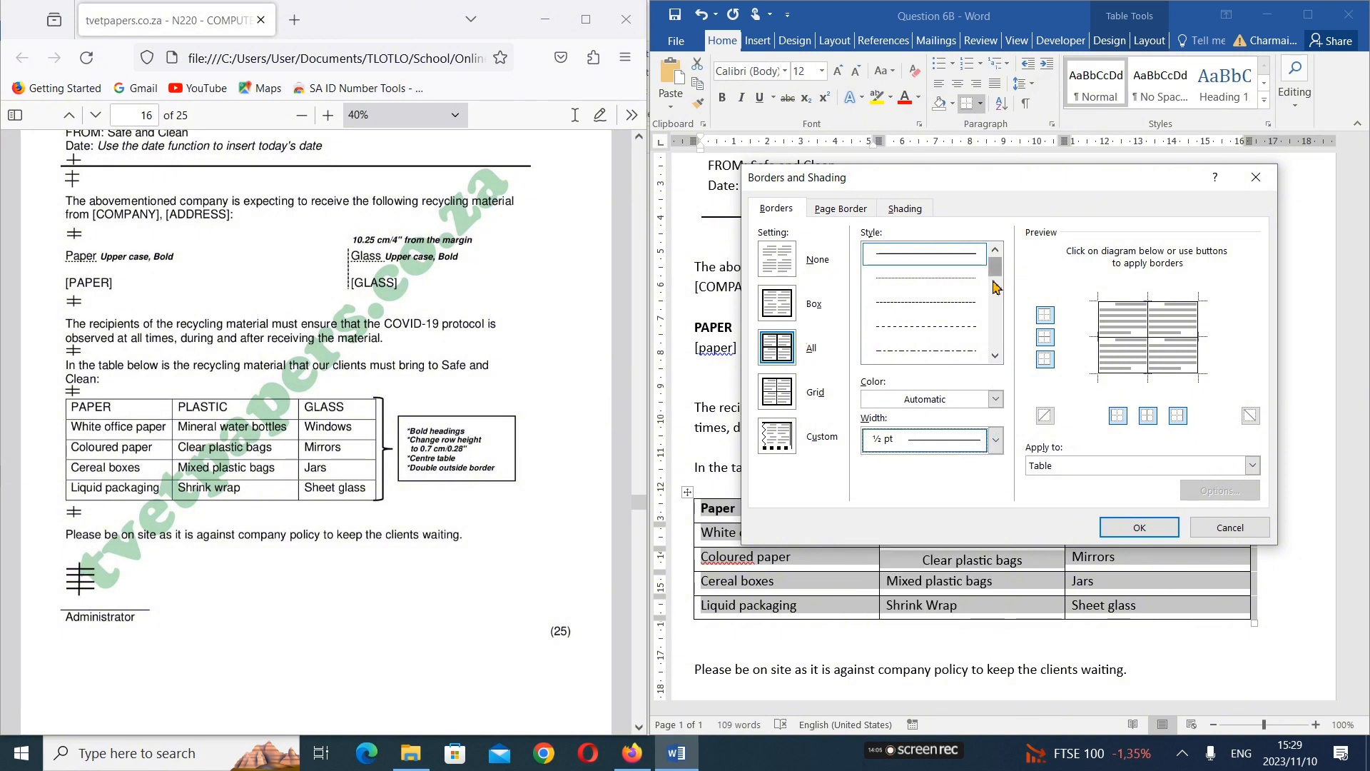
pyautogui.click(996, 355)
pyautogui.click(995, 355)
pyautogui.click(996, 356)
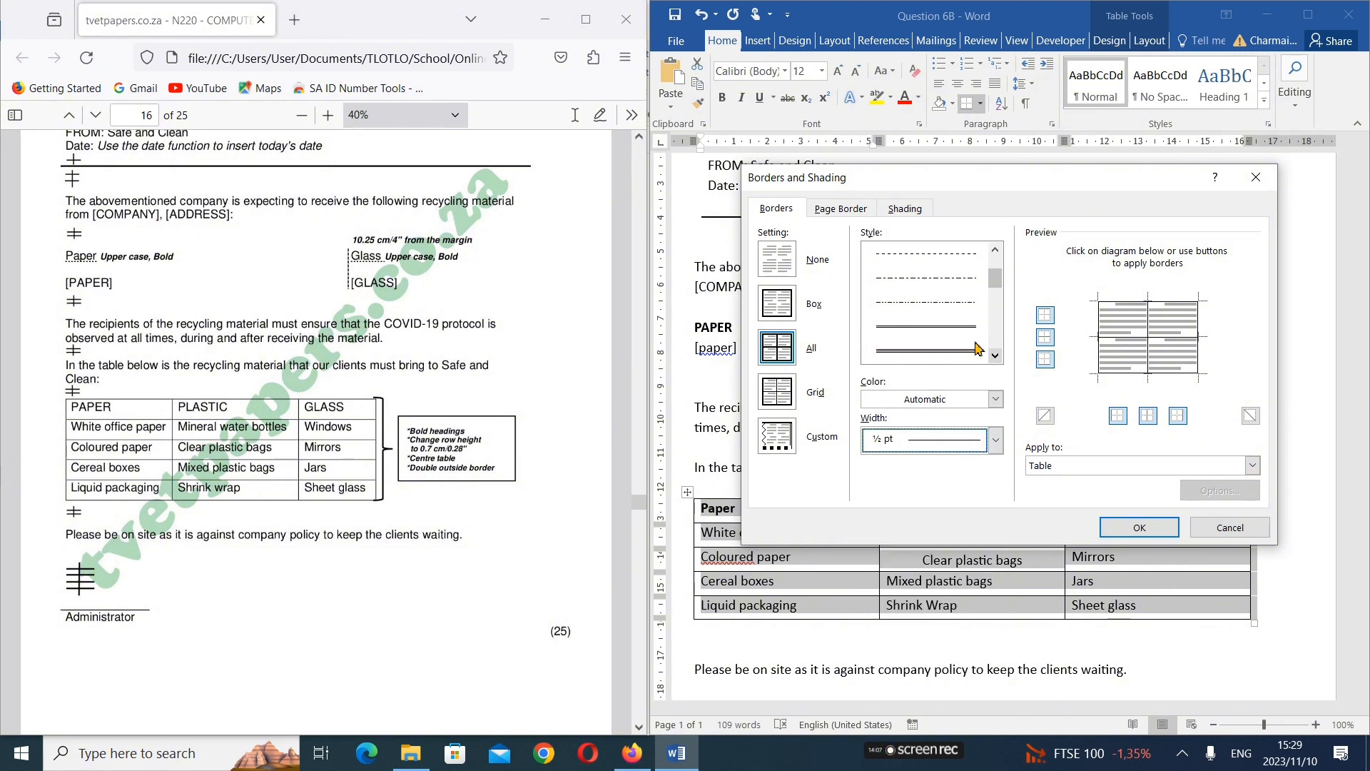
pyautogui.click(975, 350)
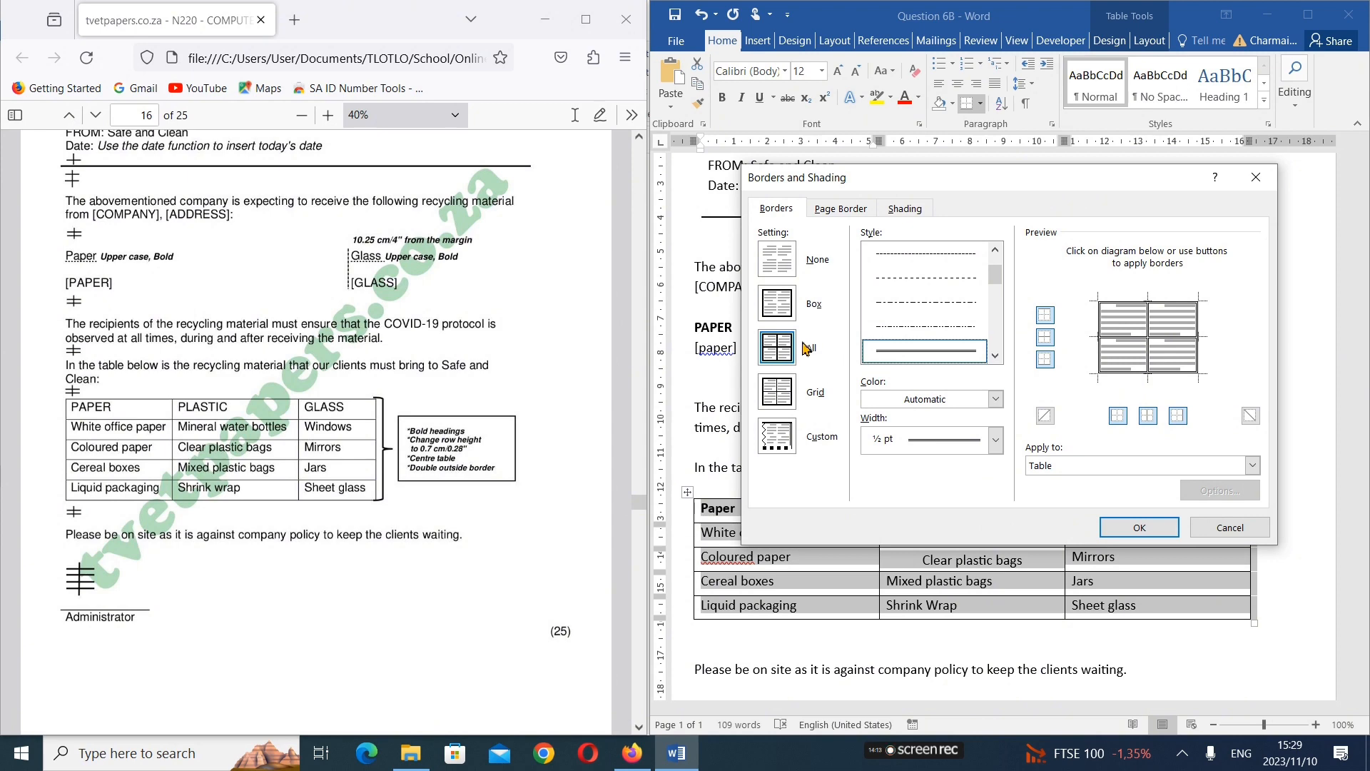
pyautogui.click(786, 308)
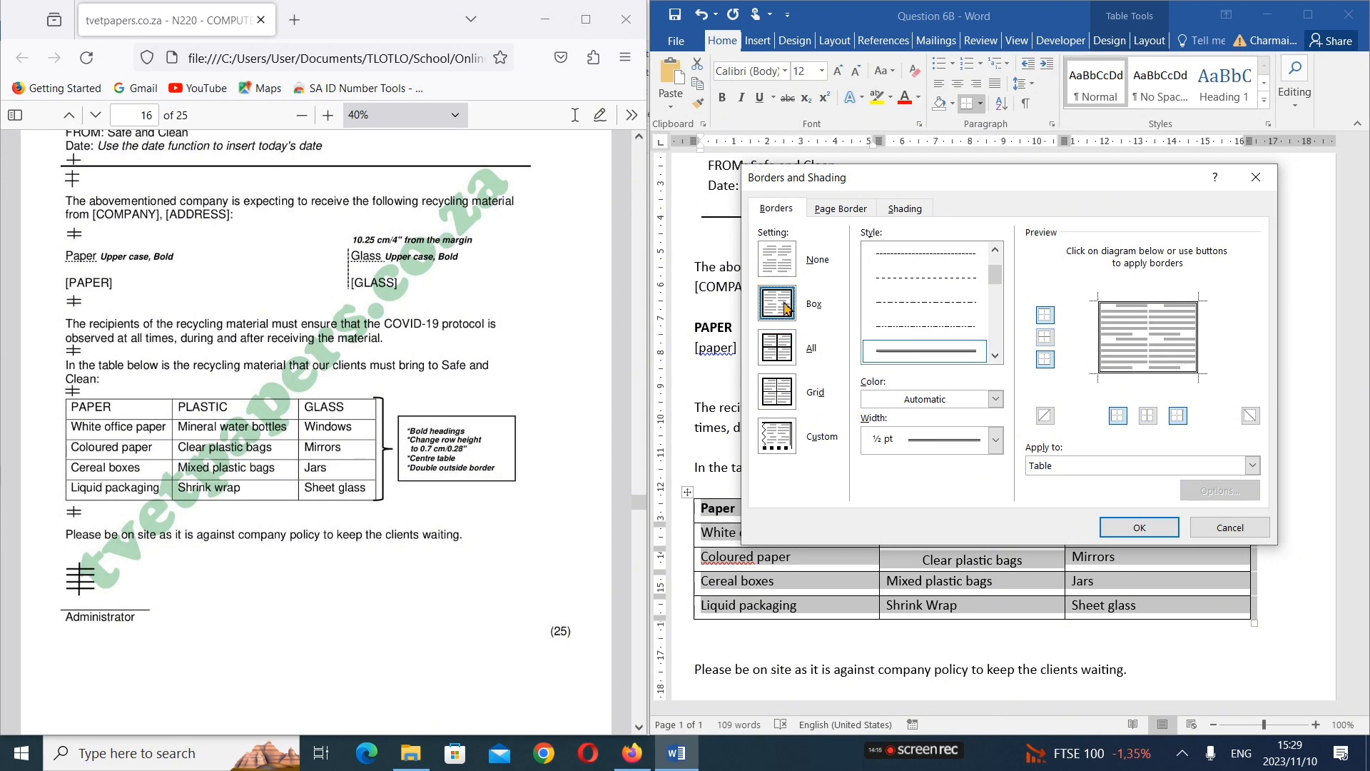
pyautogui.click(1140, 529)
pyautogui.click(1290, 528)
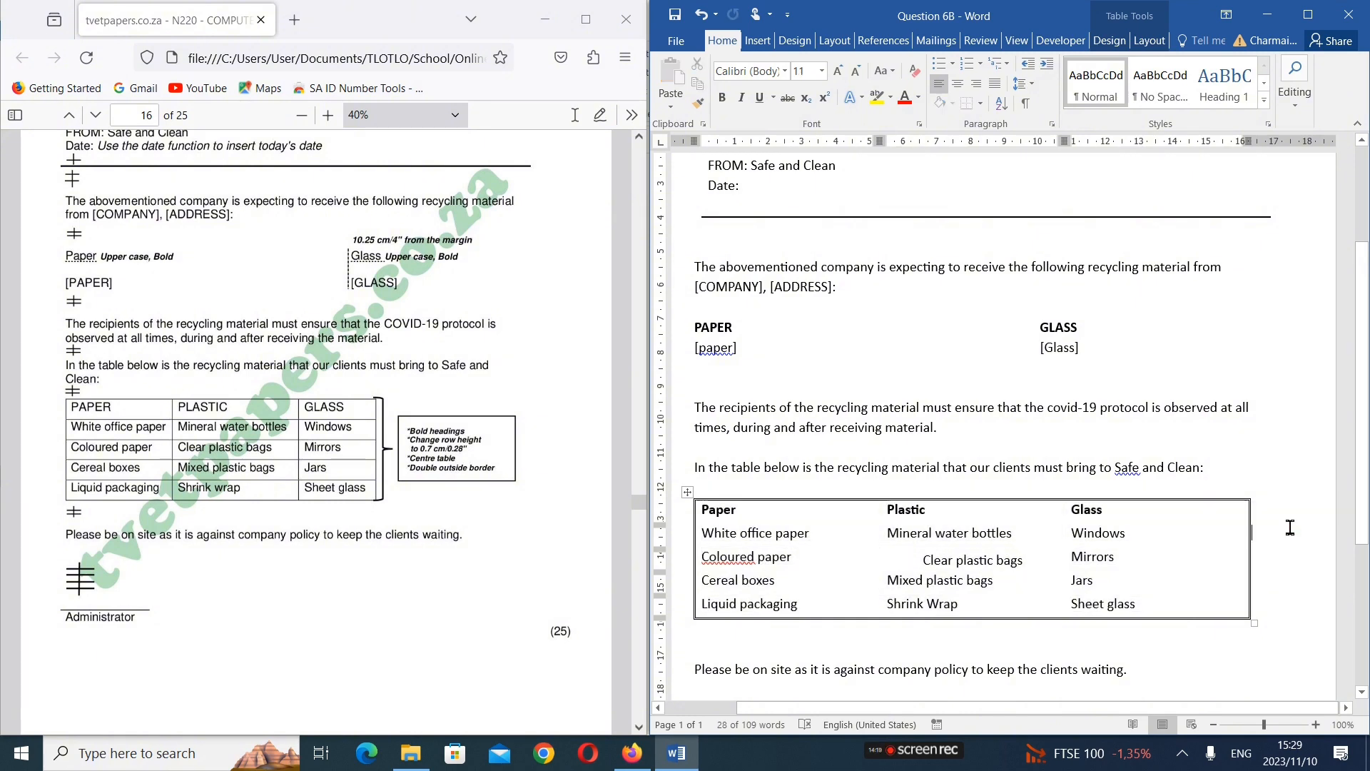
# Undo the box border applied to the recycling table
pyautogui.moveTo(772, 520); pyautogui.dragTo(1131, 604)
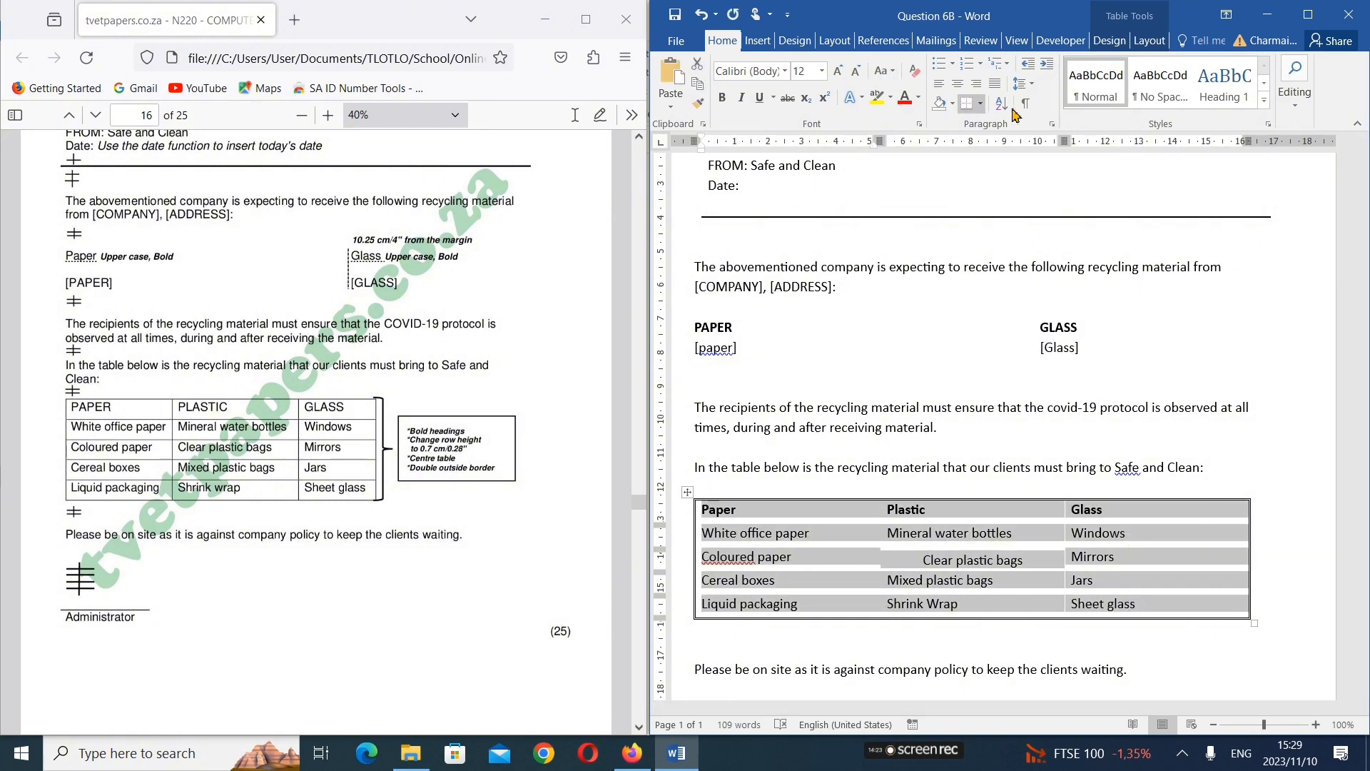
pyautogui.click(981, 103)
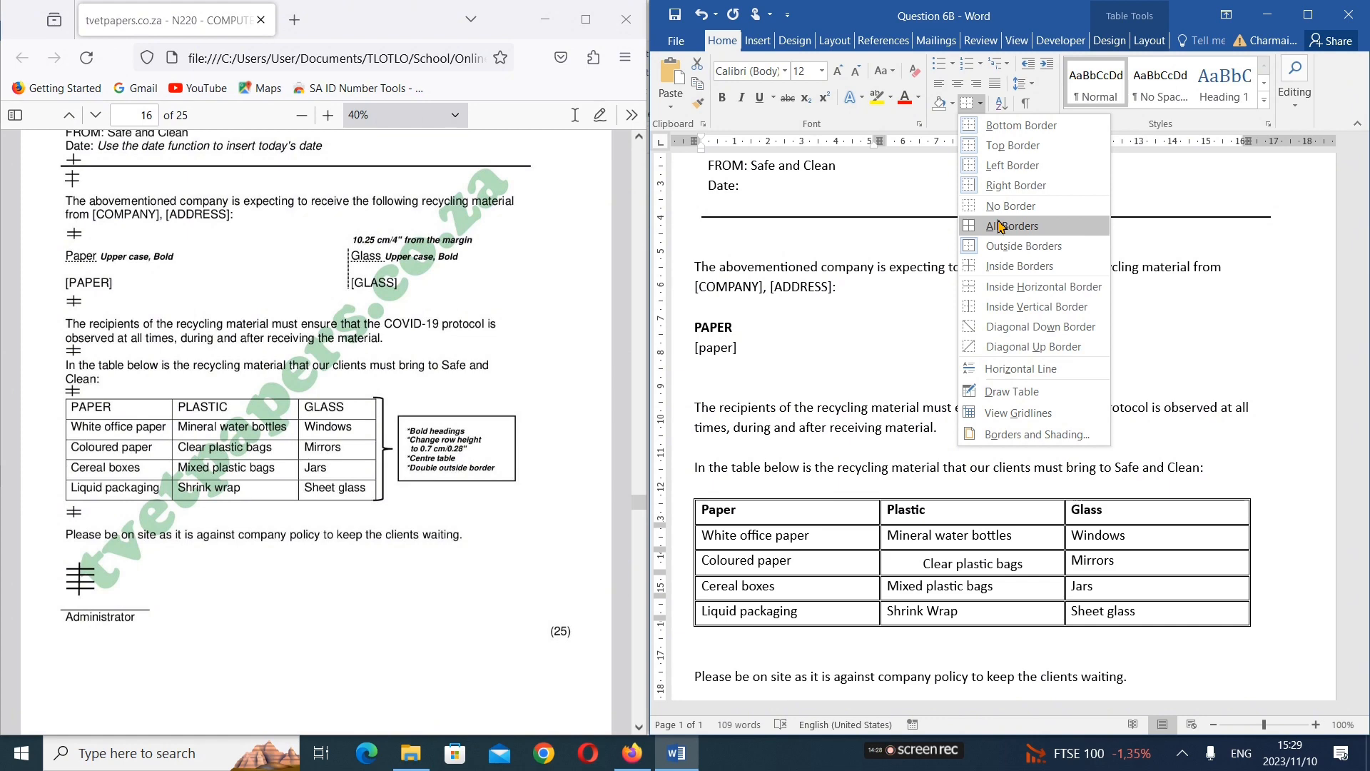
pyautogui.click(1275, 329)
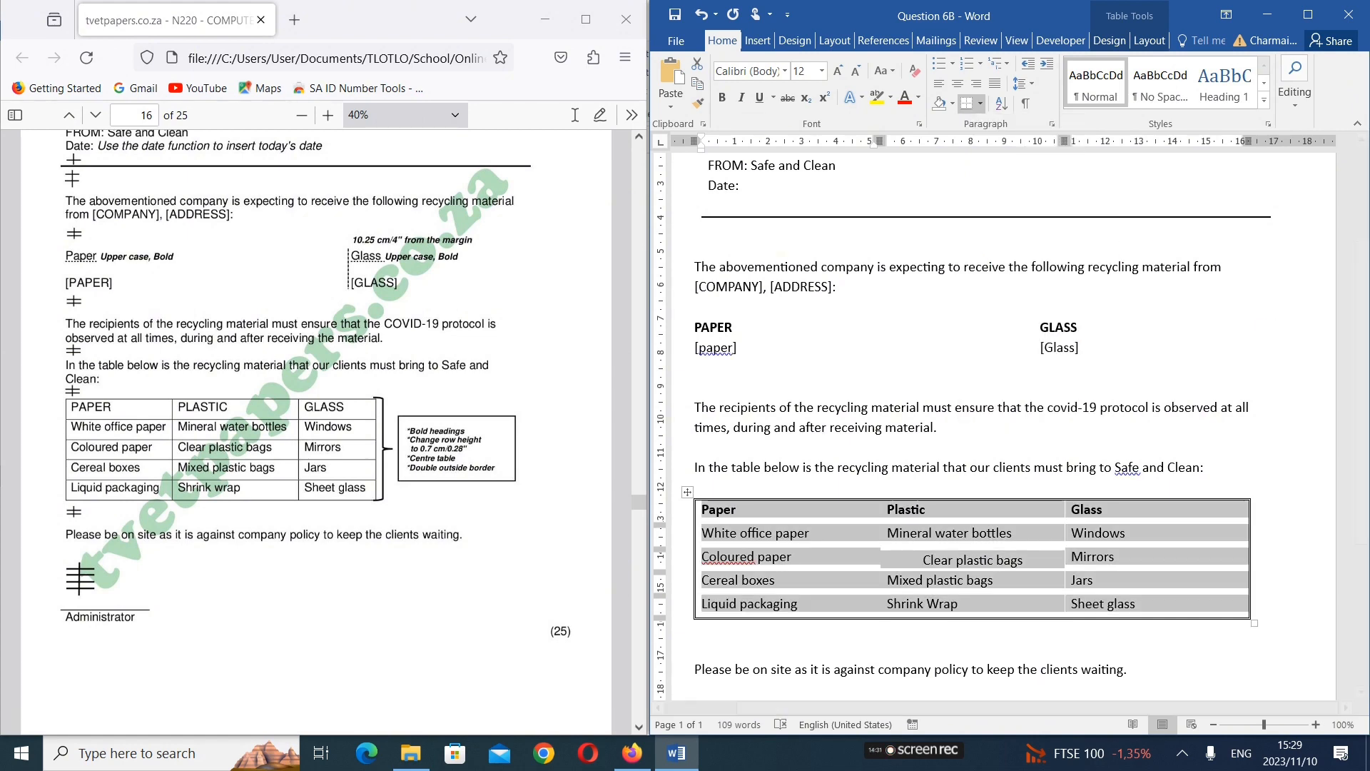
pyautogui.click(702, 16)
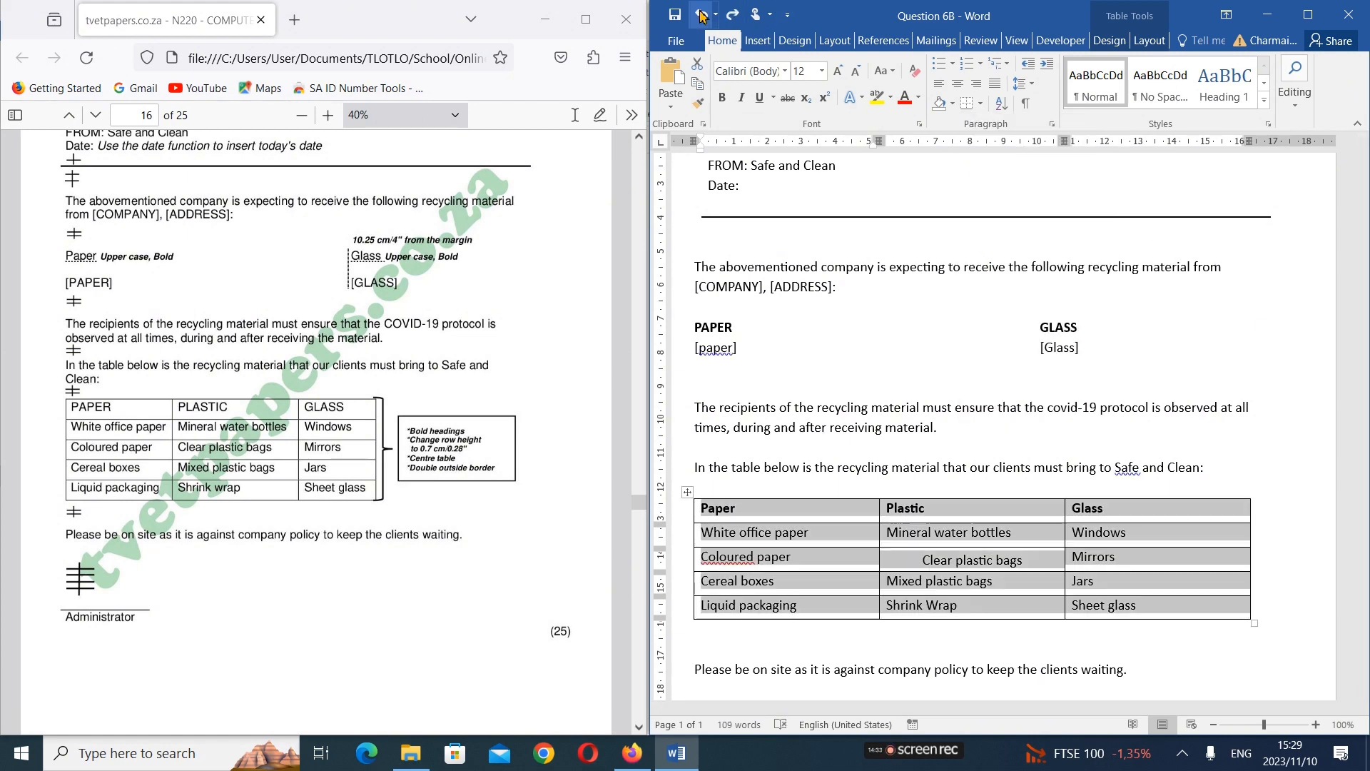
# Apply the double-line border to only the outside edges of the recycling table
pyautogui.click(958, 536)
pyautogui.moveTo(786, 515); pyautogui.dragTo(1085, 604)
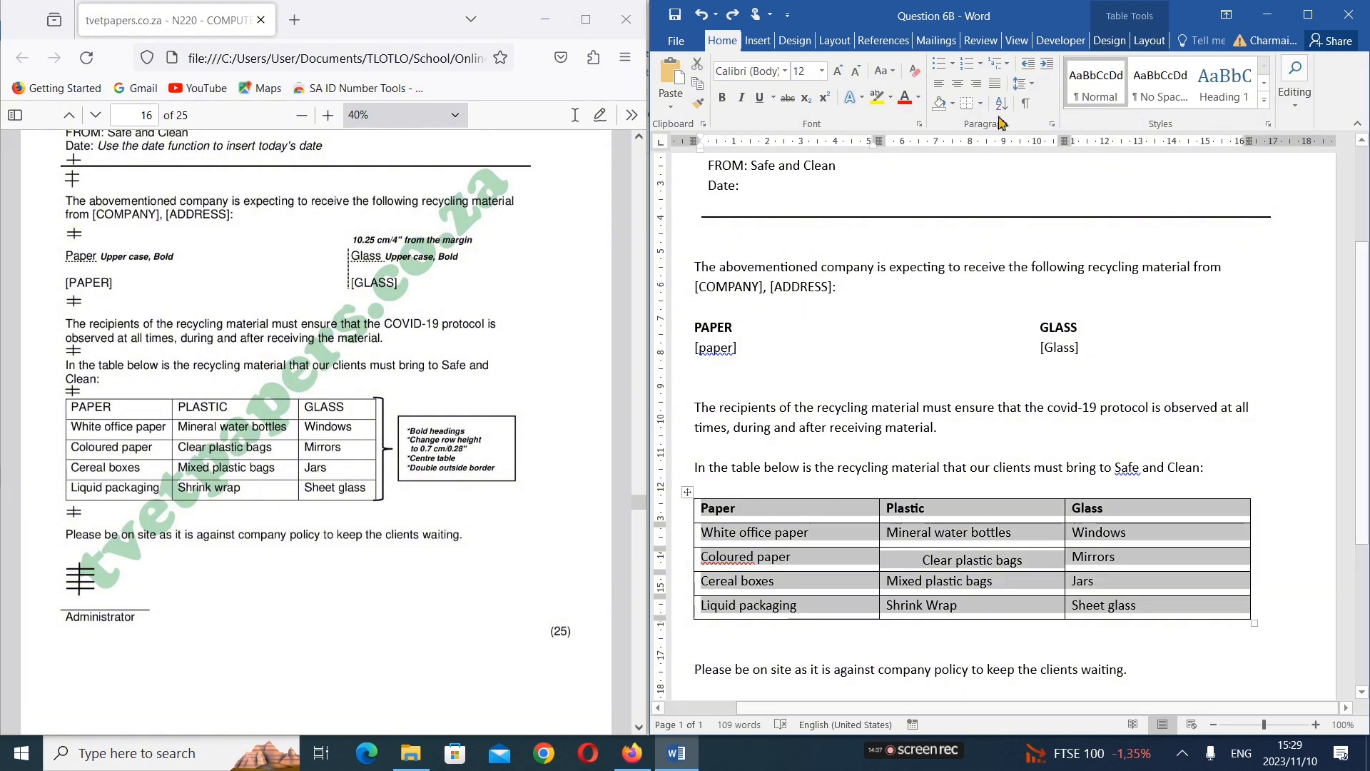
pyautogui.click(980, 106)
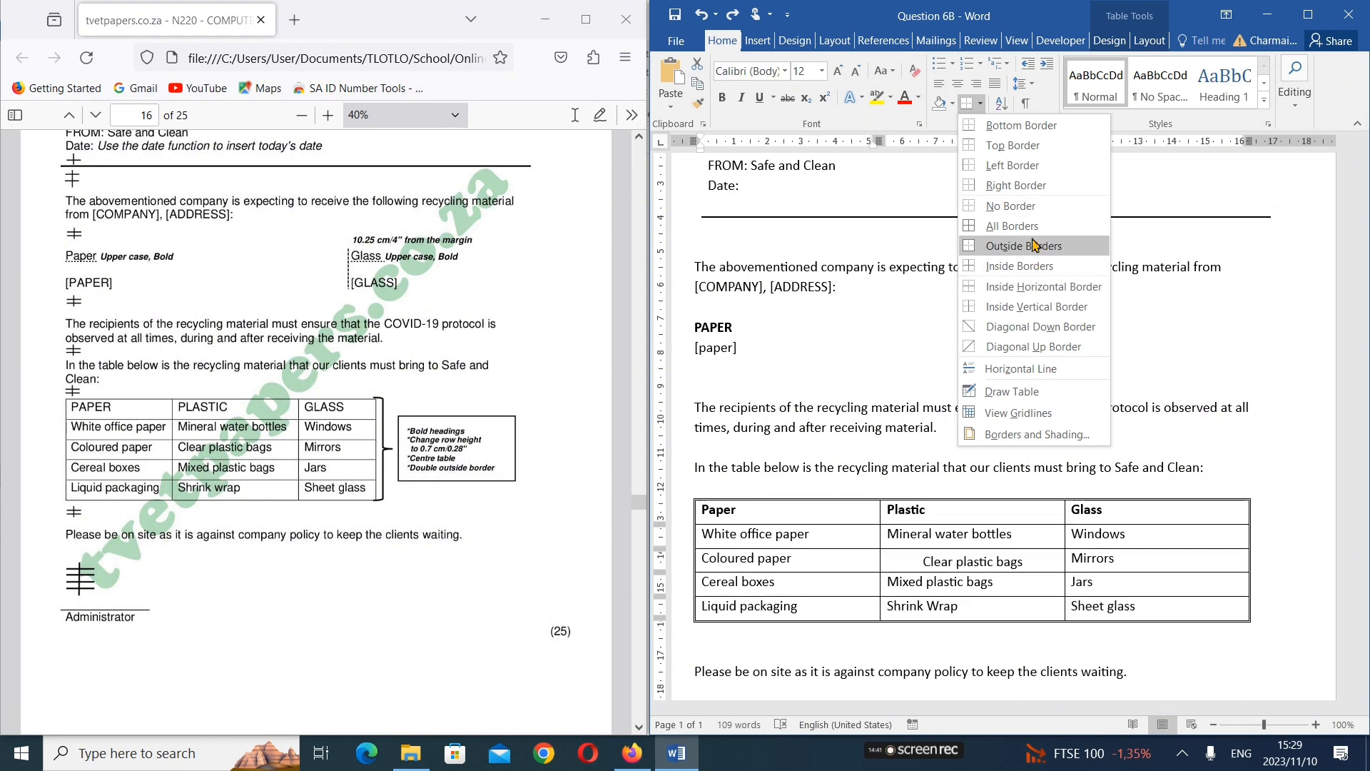
pyautogui.click(1034, 246)
pyautogui.click(1078, 511)
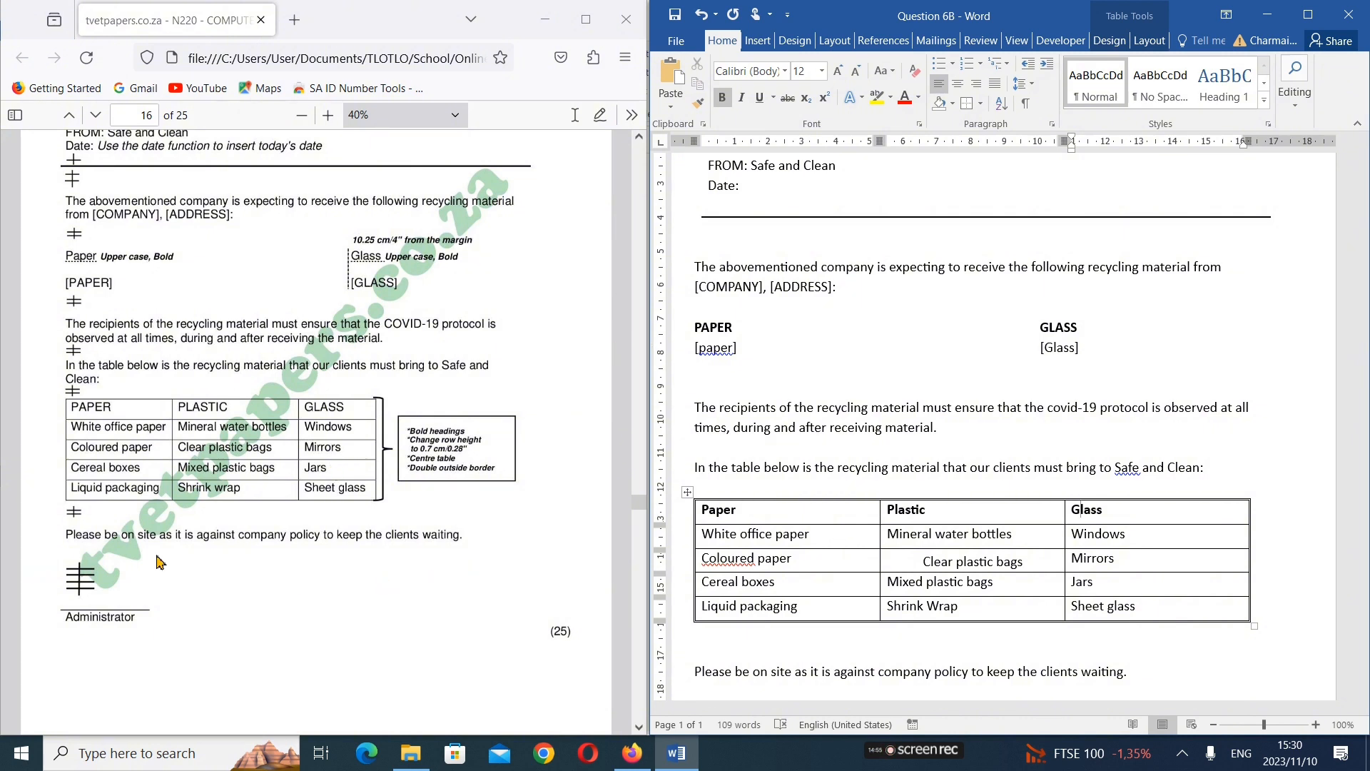
pyautogui.scroll(-1, 212, 619)
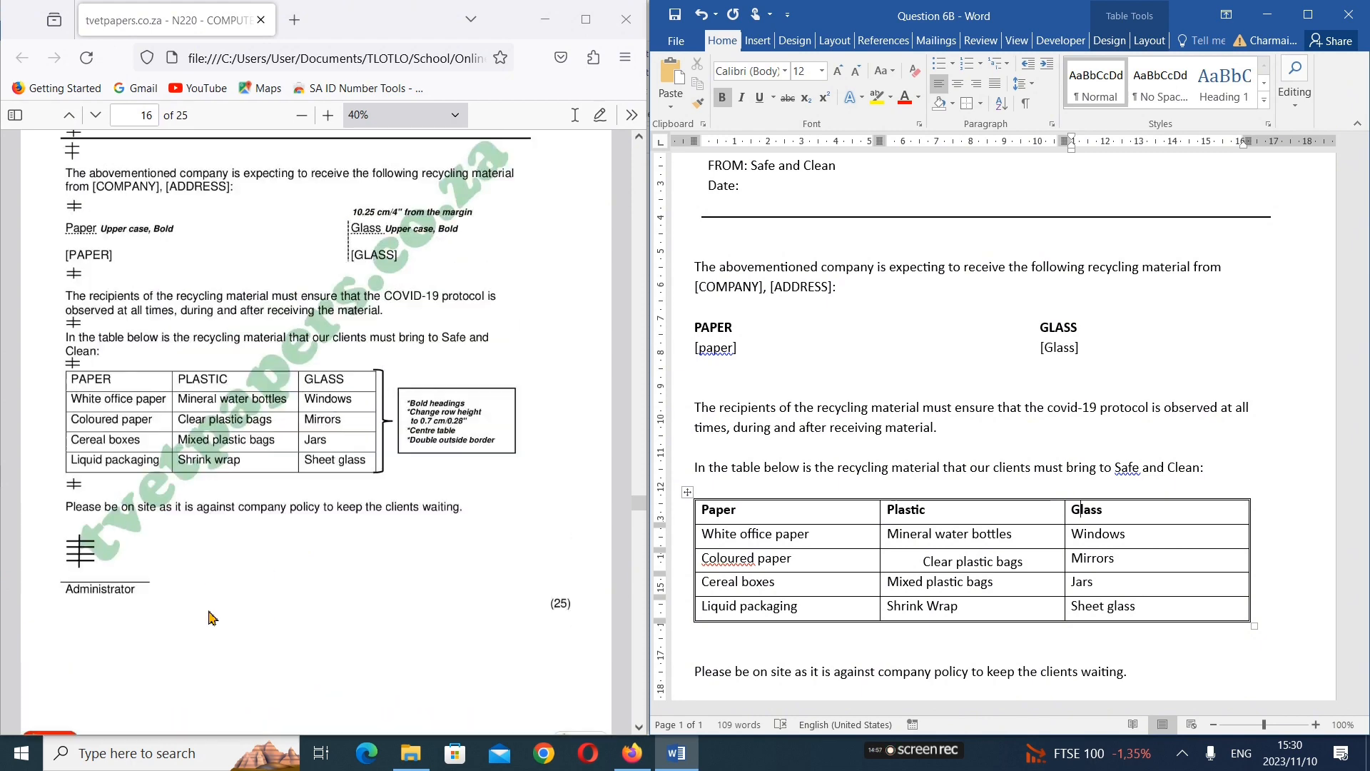
# Widen the memorandum window beside the exam paper and start a Letters mail merge in the document
pyautogui.scroll(5, 212, 619)
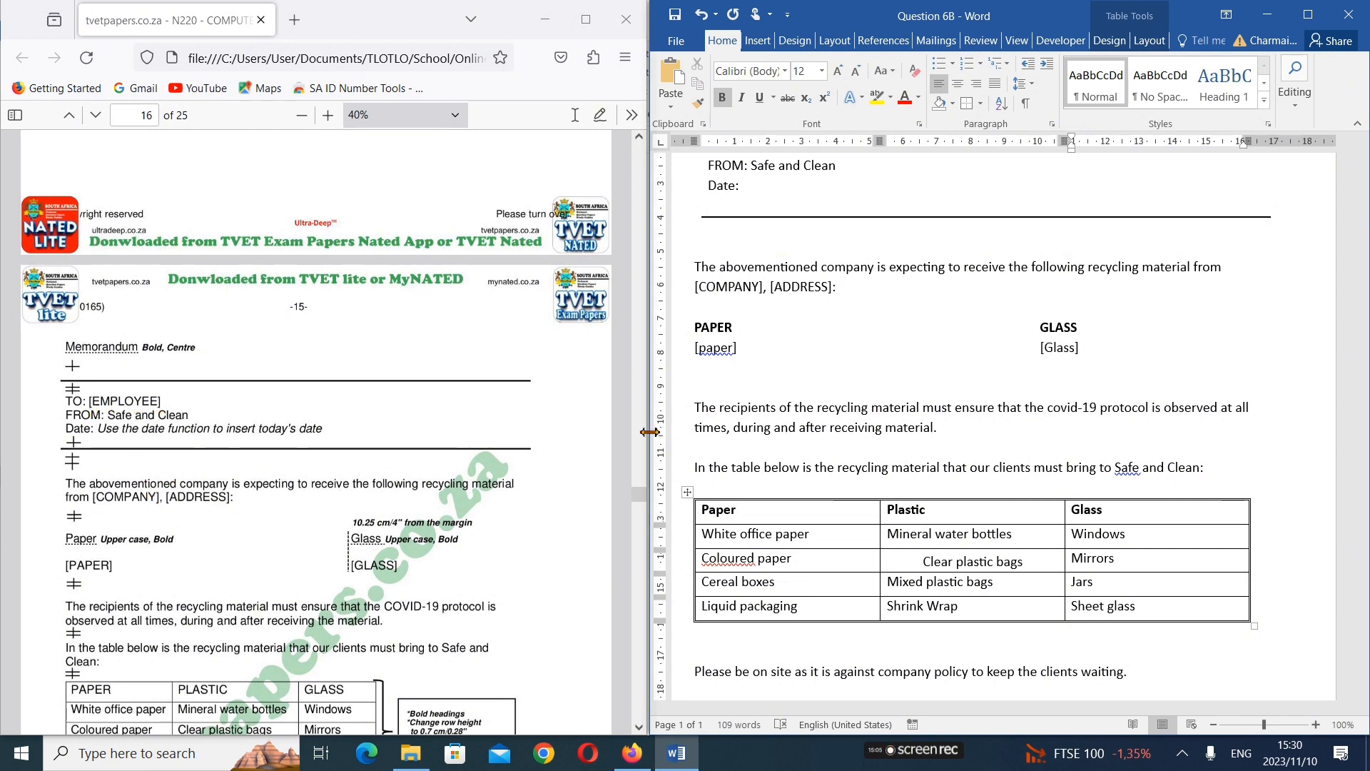
pyautogui.moveTo(649, 431); pyautogui.dragTo(577, 420)
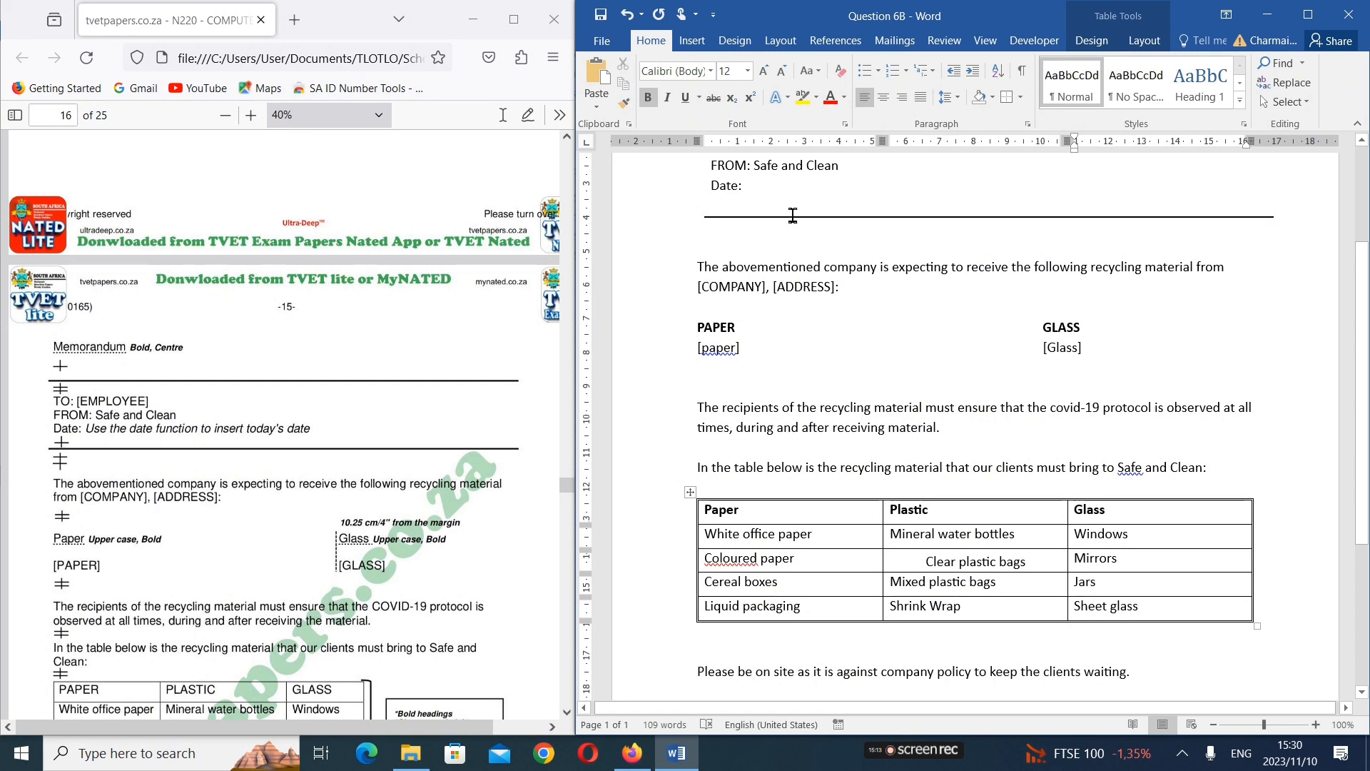
pyautogui.click(896, 48)
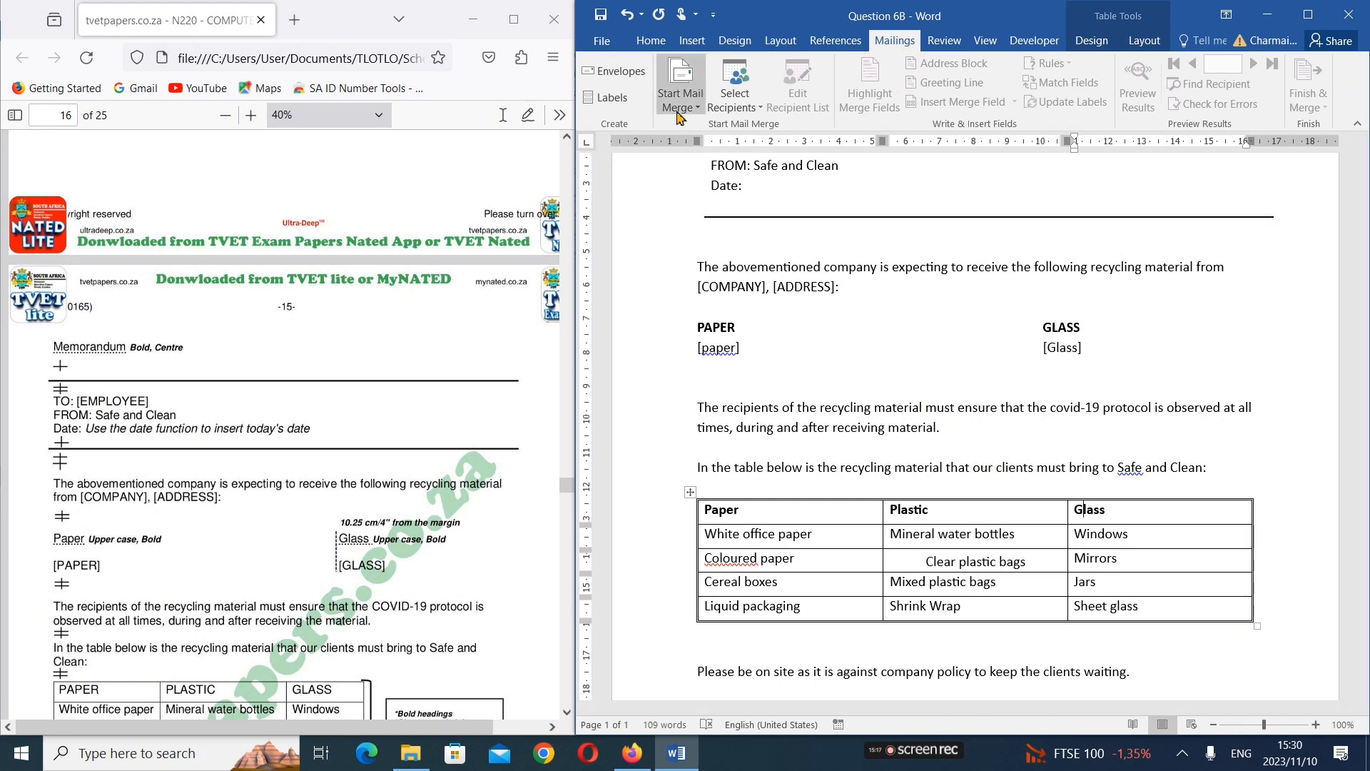
pyautogui.click(679, 117)
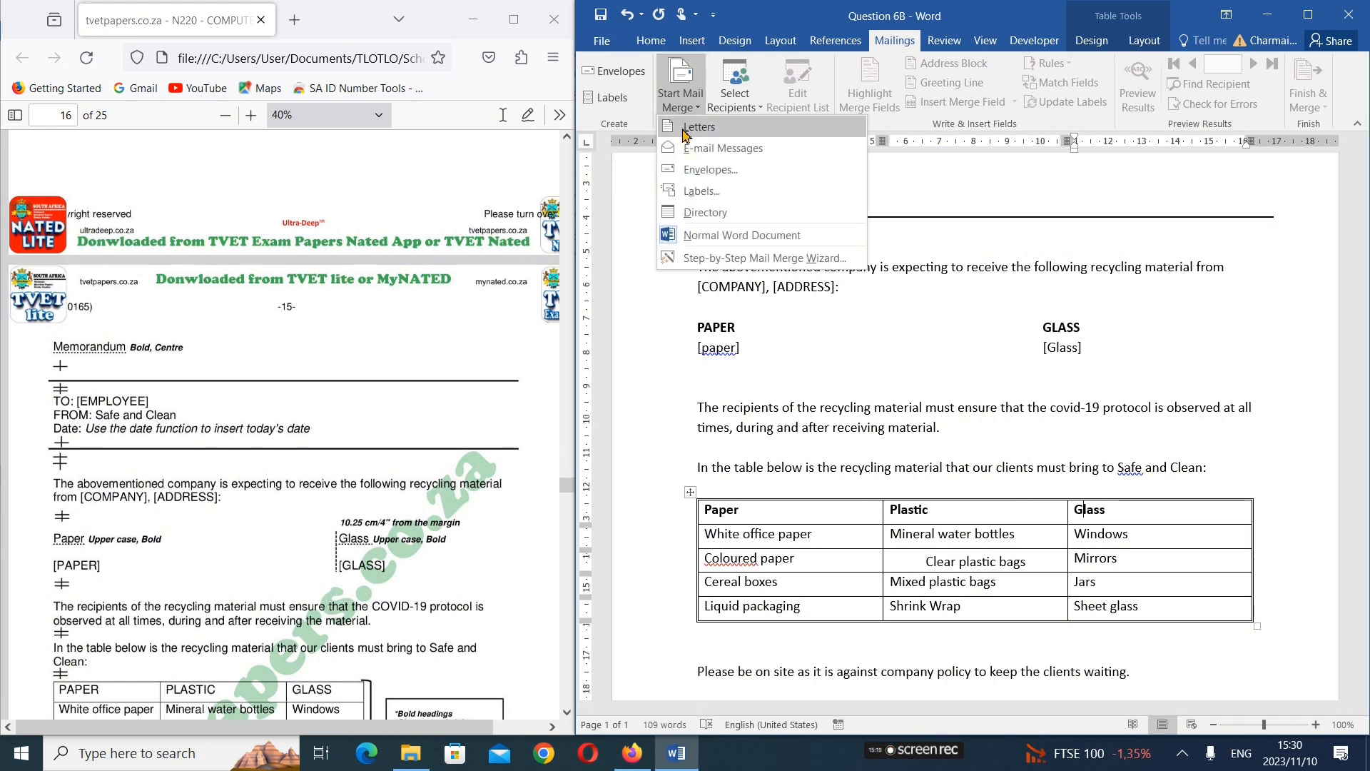
pyautogui.click(686, 128)
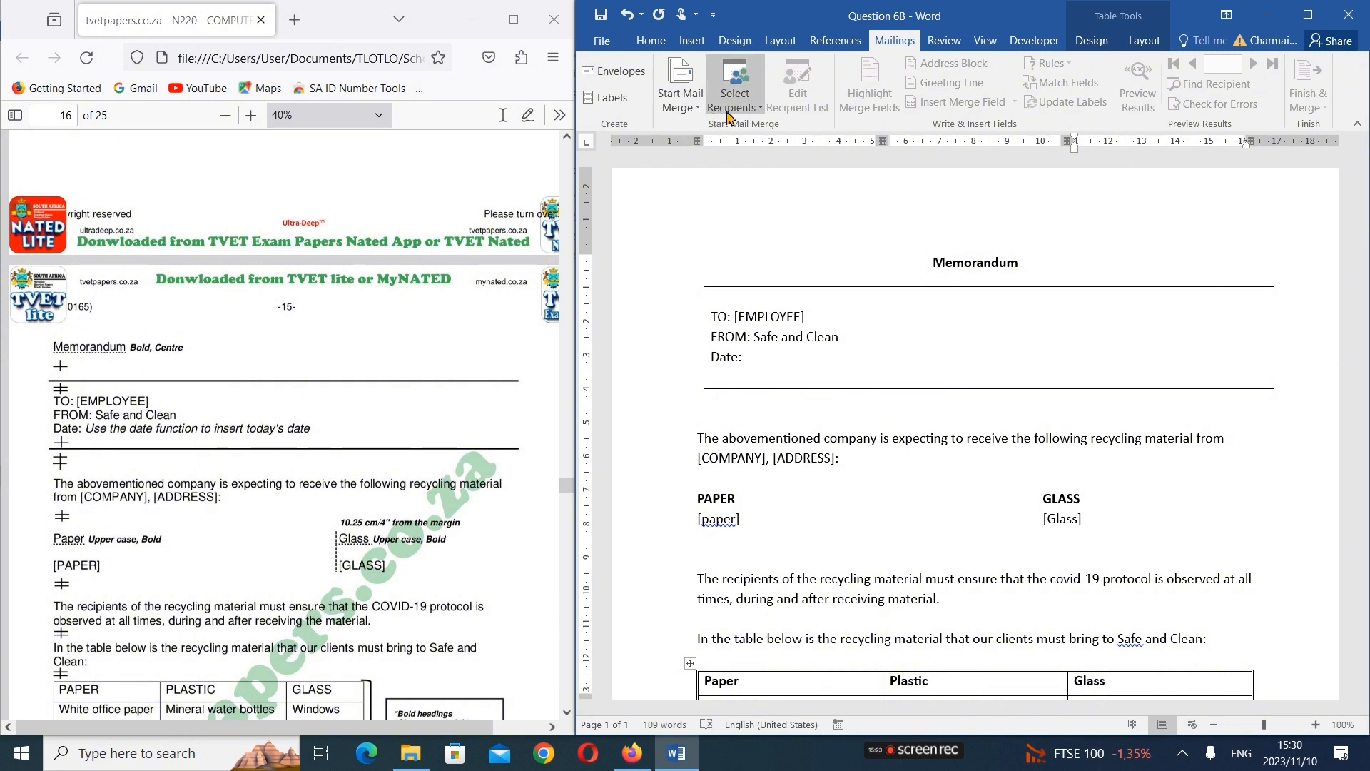
# Attach the existing list Question 6A from the Online Class N5 Computer Practice folder as the mail merge recipients
pyautogui.click(761, 108)
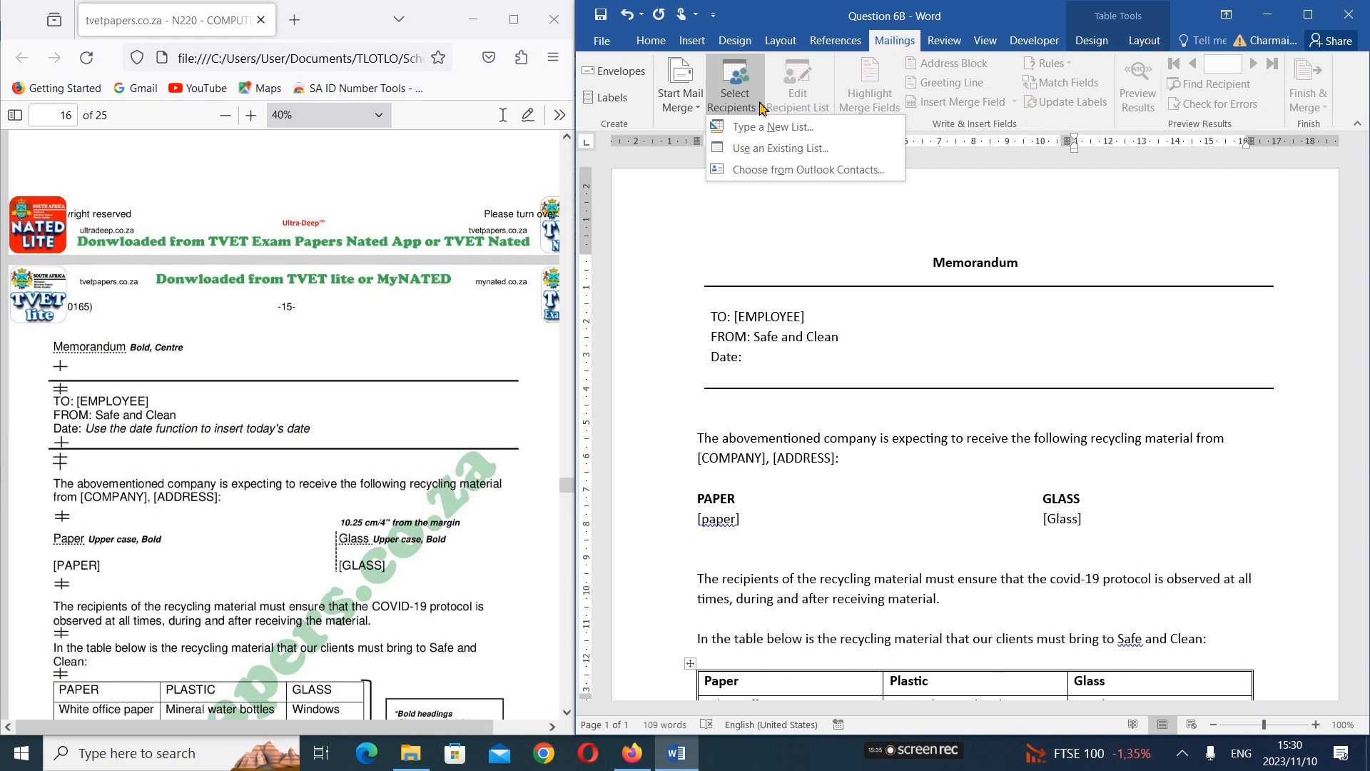
pyautogui.click(772, 150)
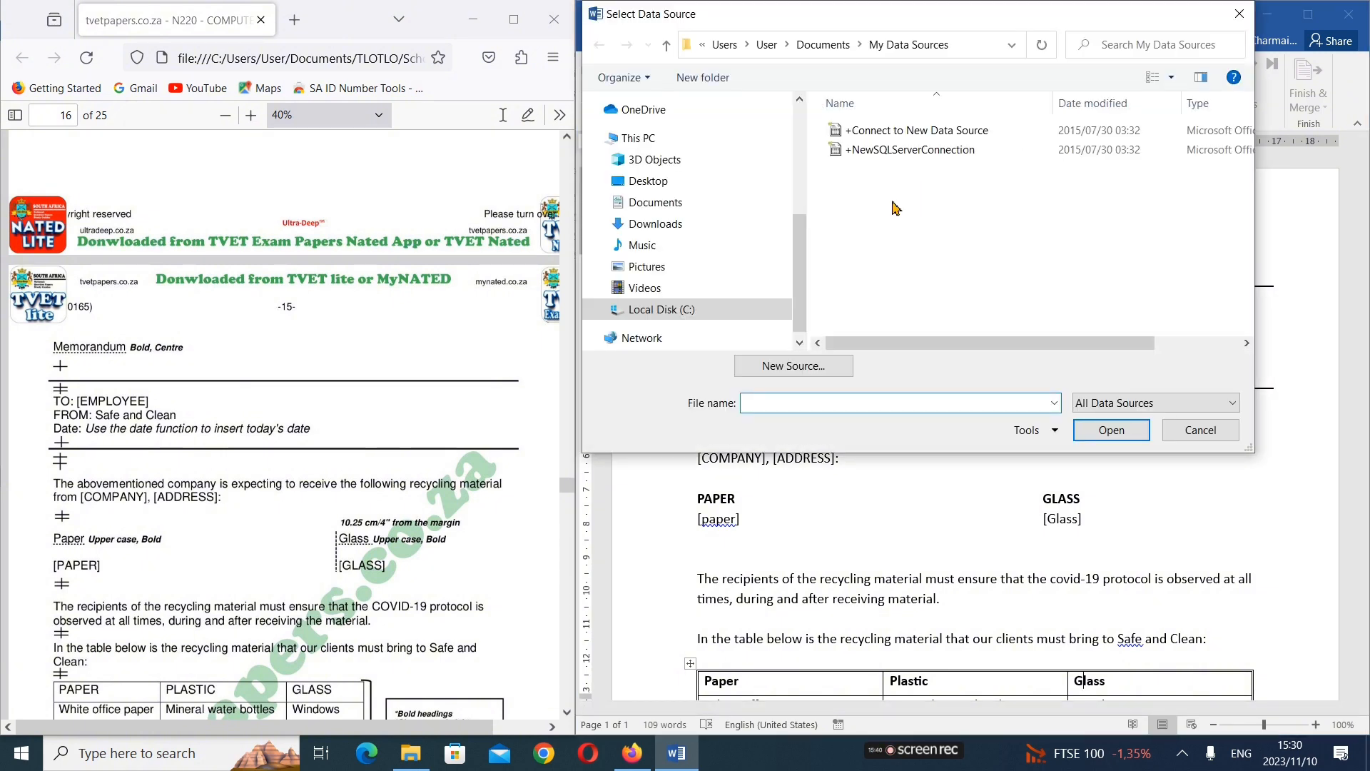
pyautogui.click(743, 211)
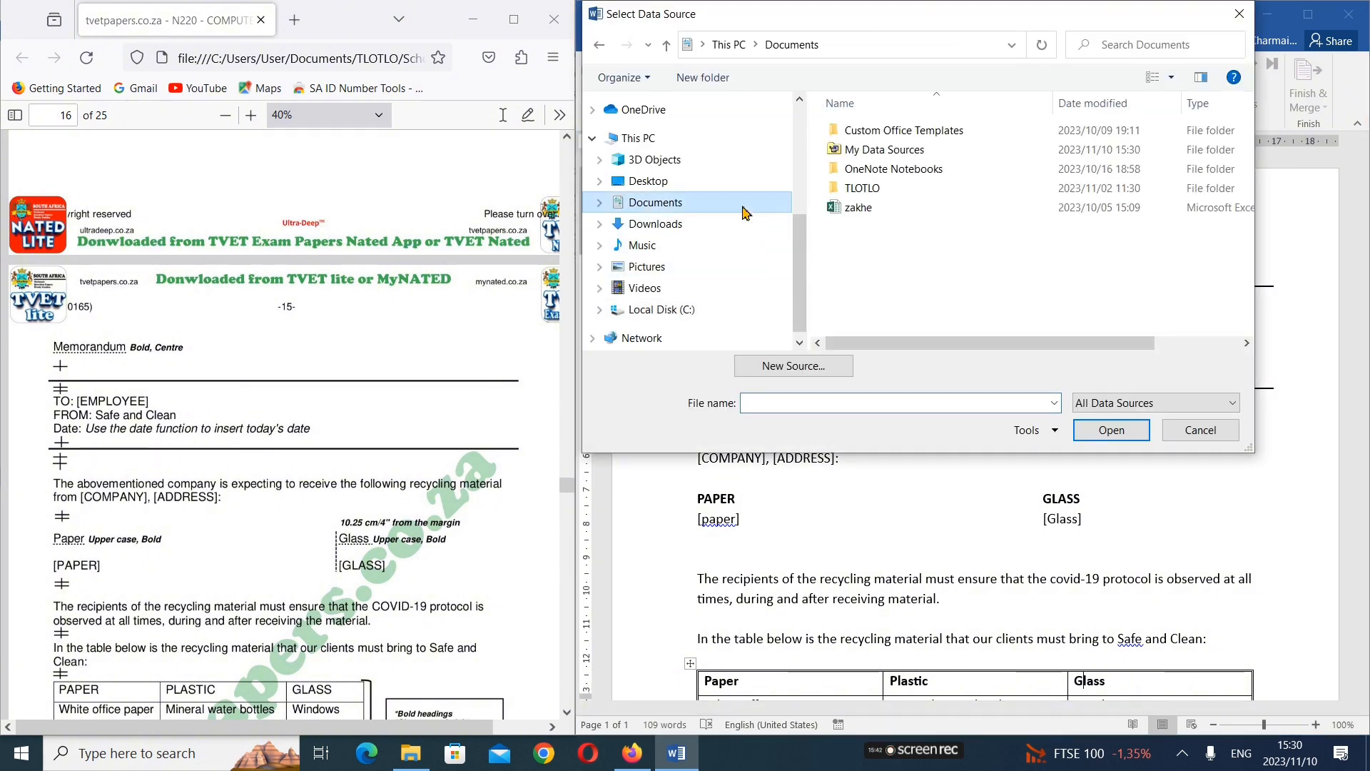
pyautogui.click(868, 195)
pyautogui.doubleClick(867, 194)
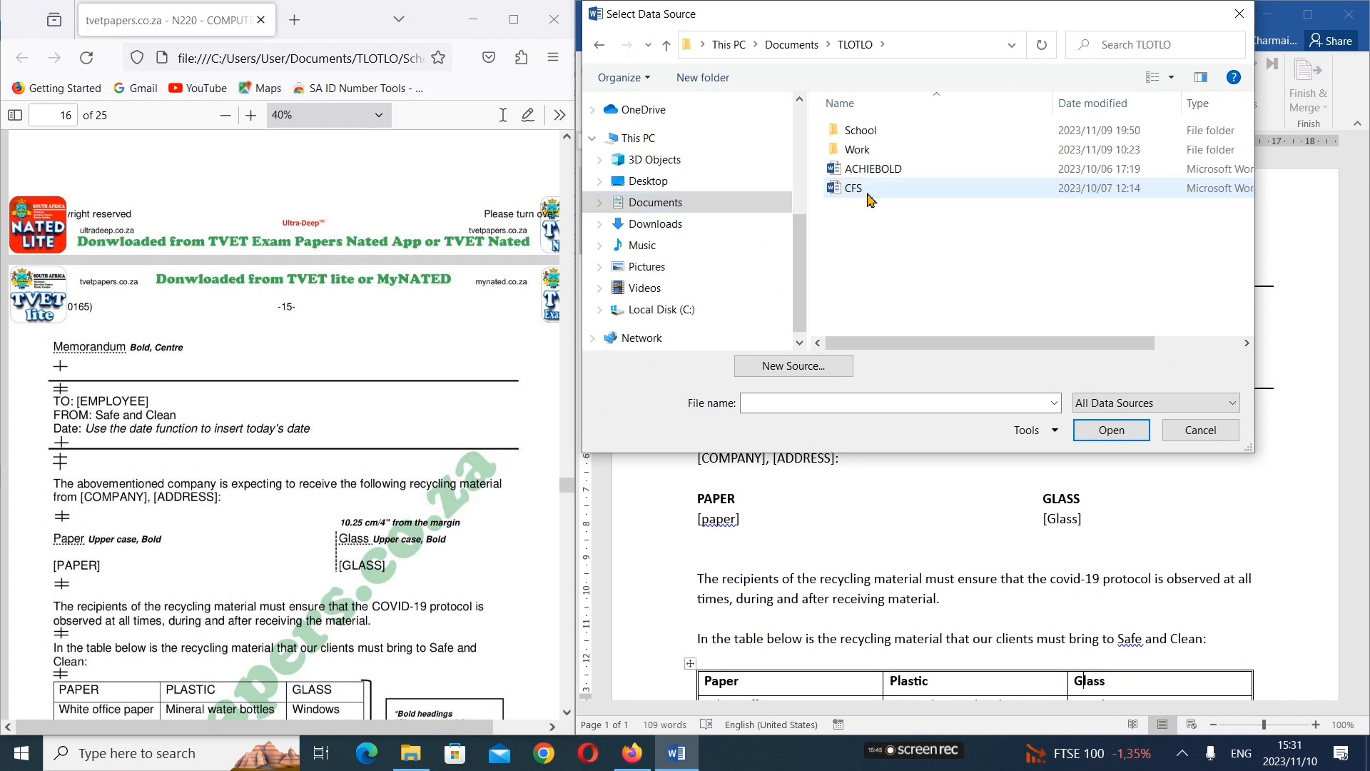
pyautogui.click(874, 136)
pyautogui.doubleClick(874, 136)
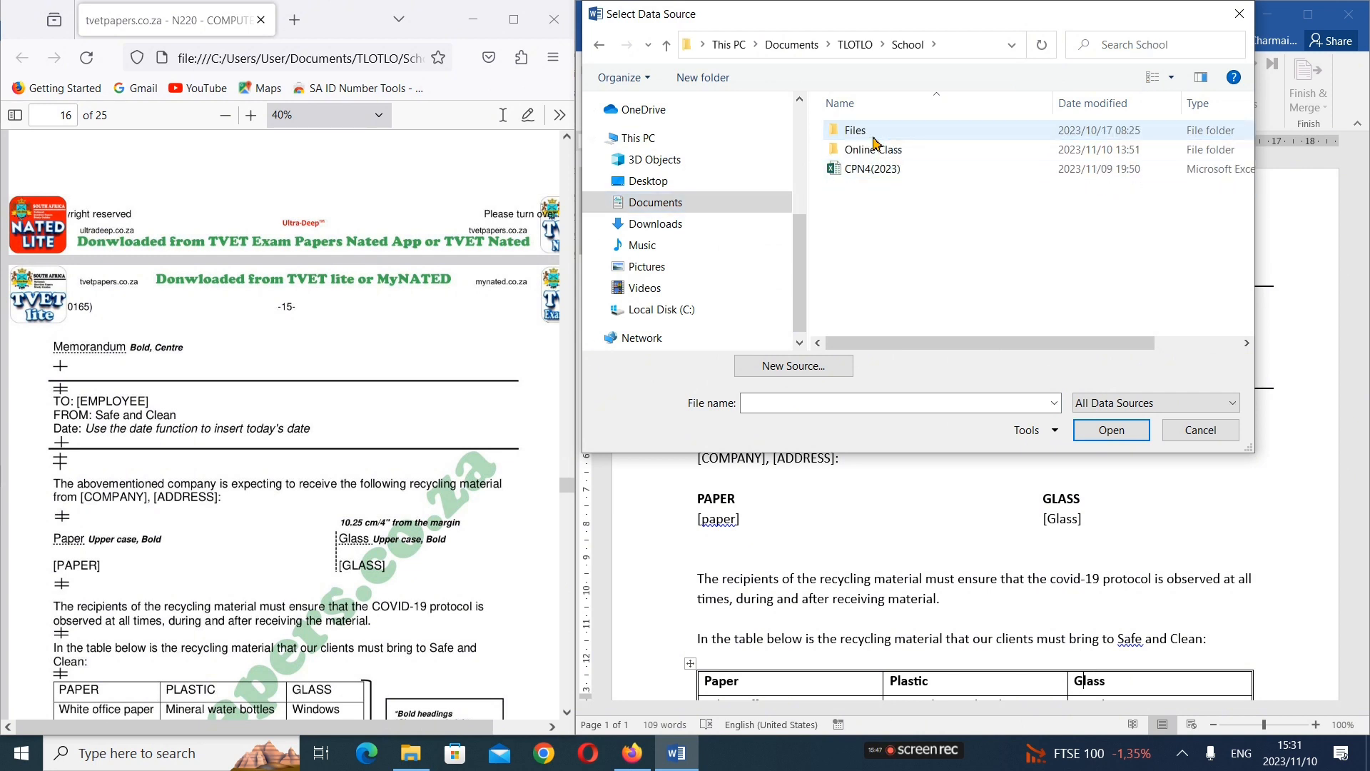
pyautogui.doubleClick(876, 151)
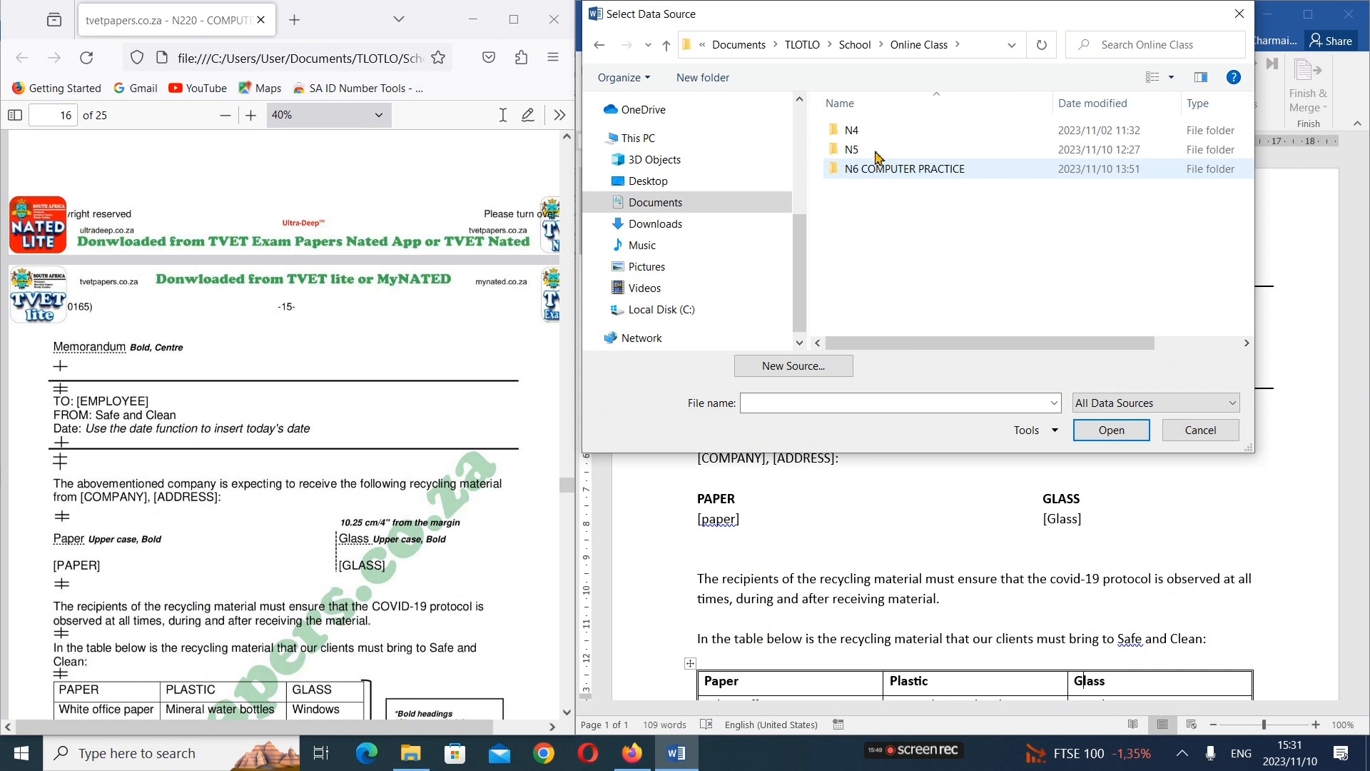
pyautogui.doubleClick(877, 150)
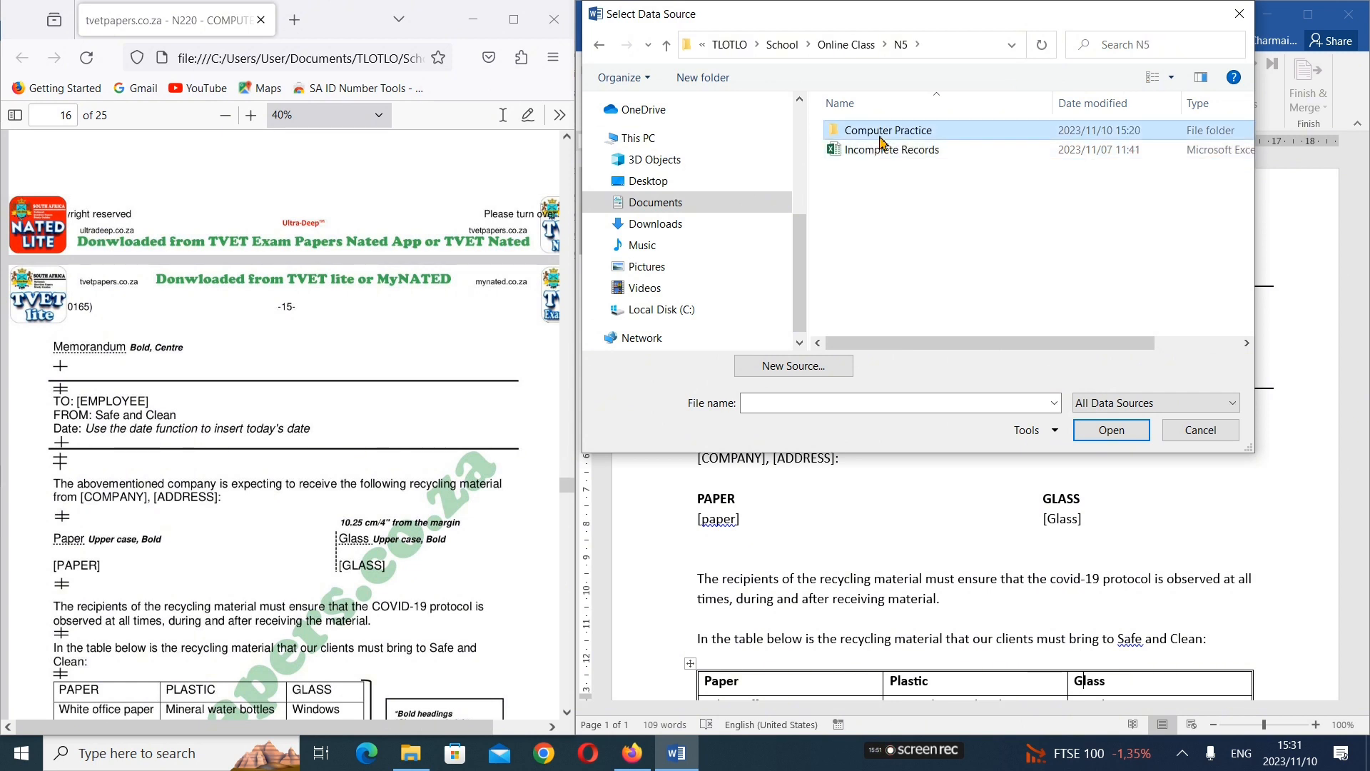
pyautogui.doubleClick(878, 131)
pyautogui.click(891, 139)
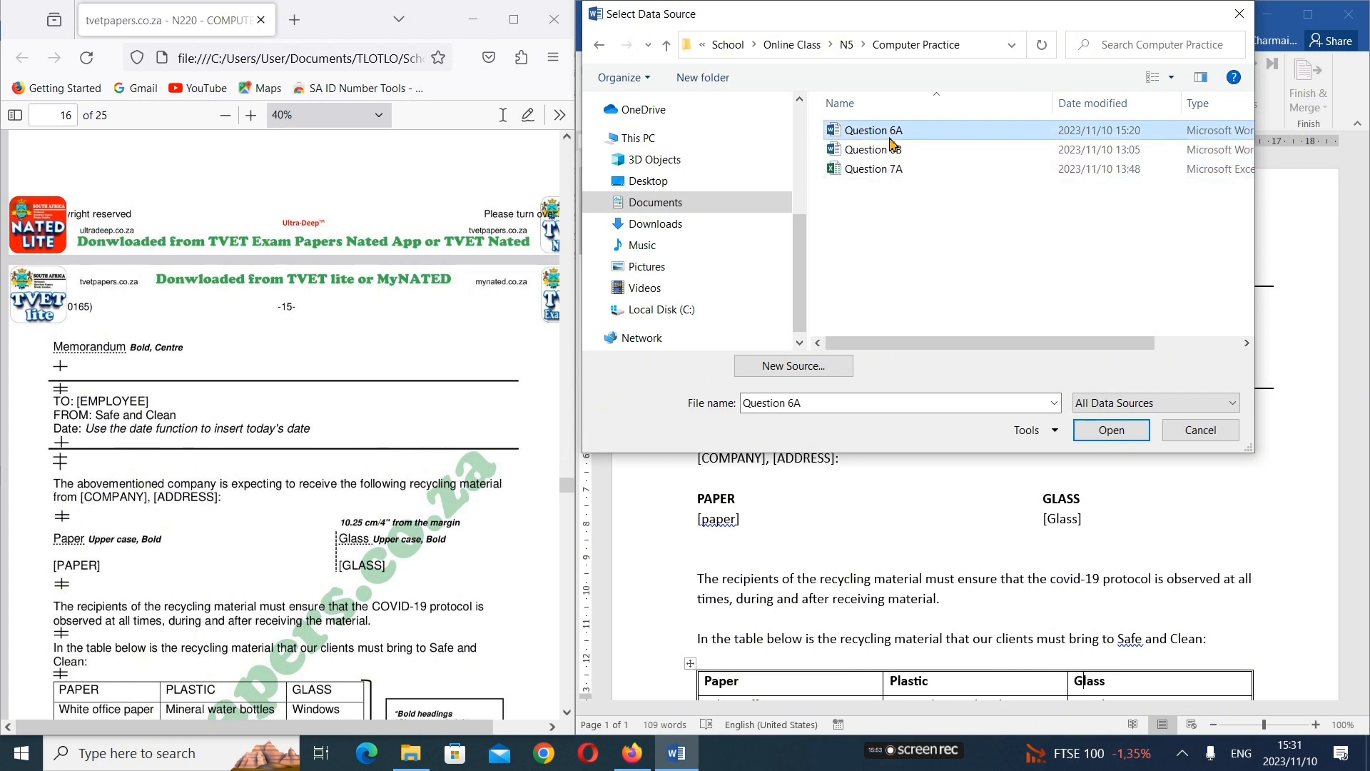
pyautogui.click(1122, 428)
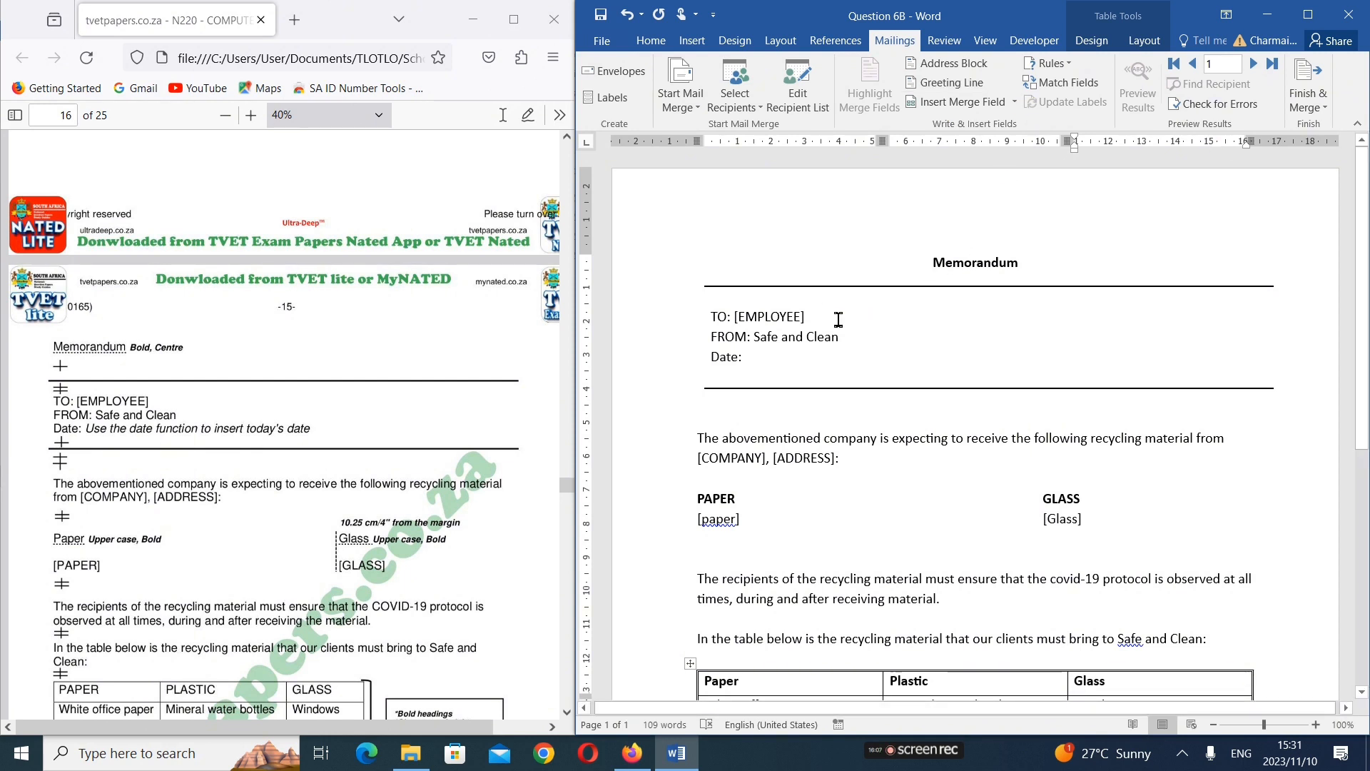
# Replace the [EMPLOYEE] placeholder in the memorandum's TO line with the Employee merge field
pyautogui.click(809, 316)
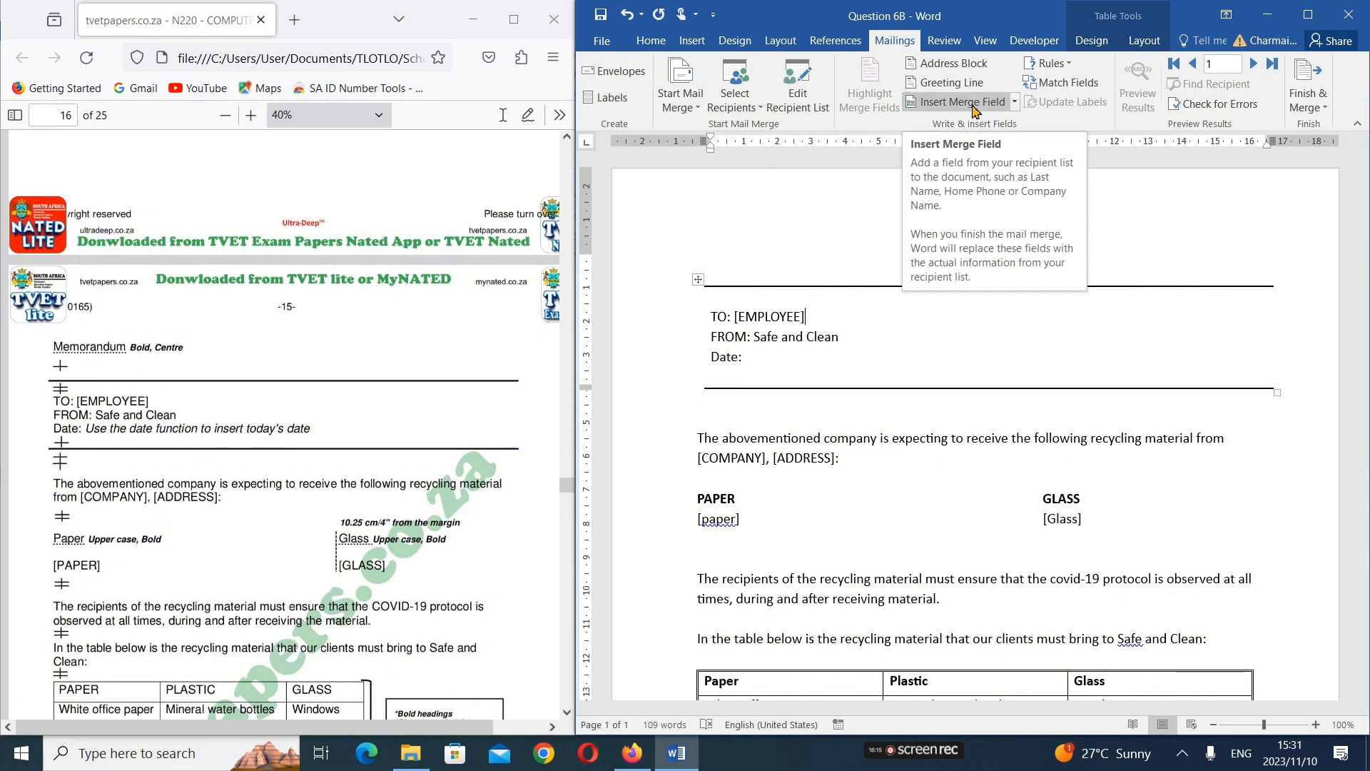
pyautogui.click(1014, 103)
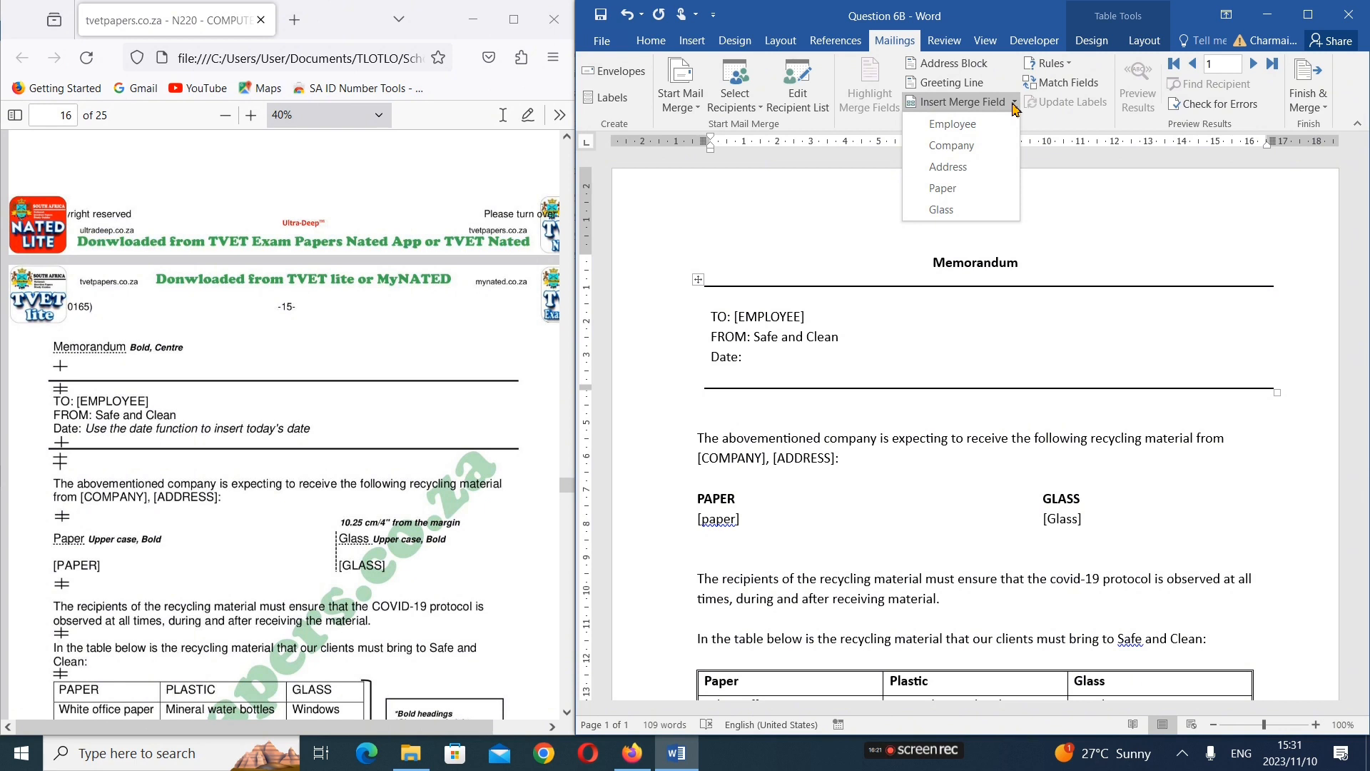
pyautogui.click(990, 126)
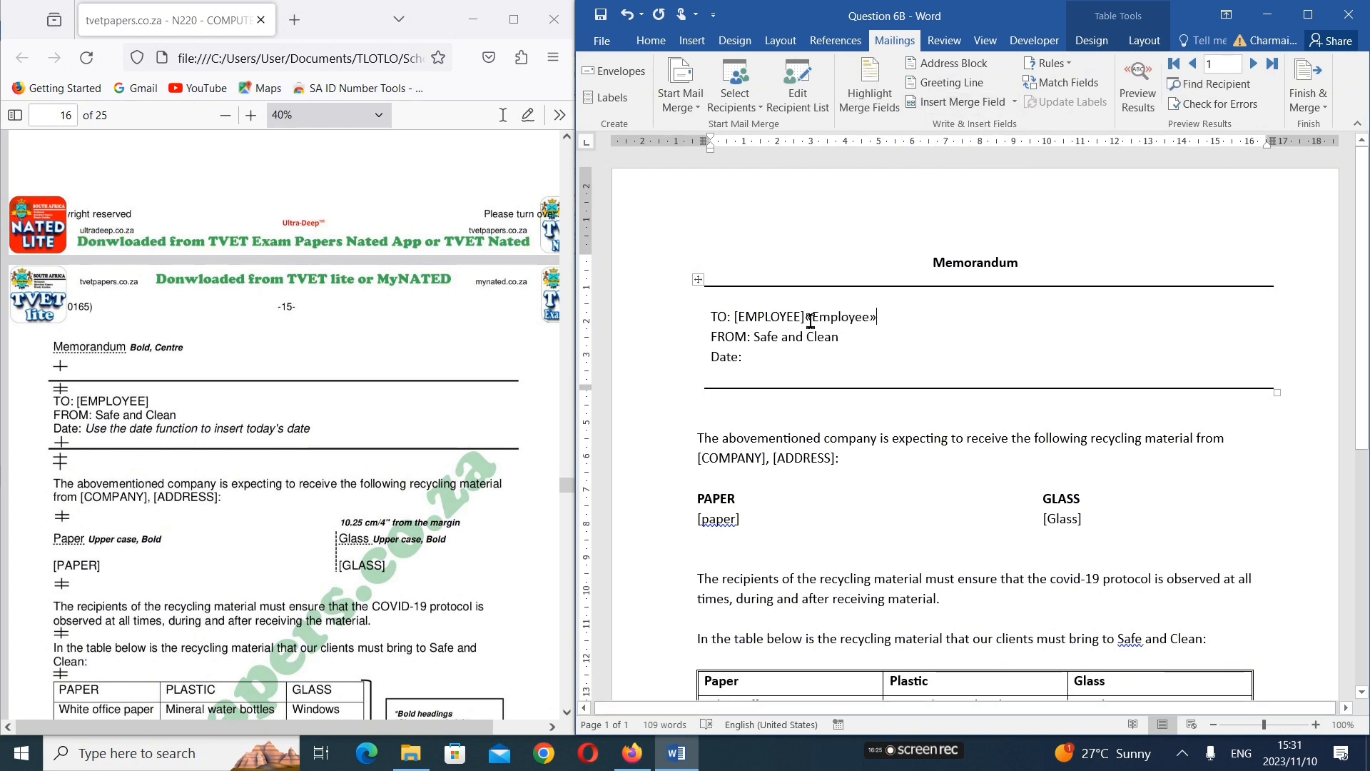
pyautogui.moveTo(810, 320); pyautogui.dragTo(860, 326)
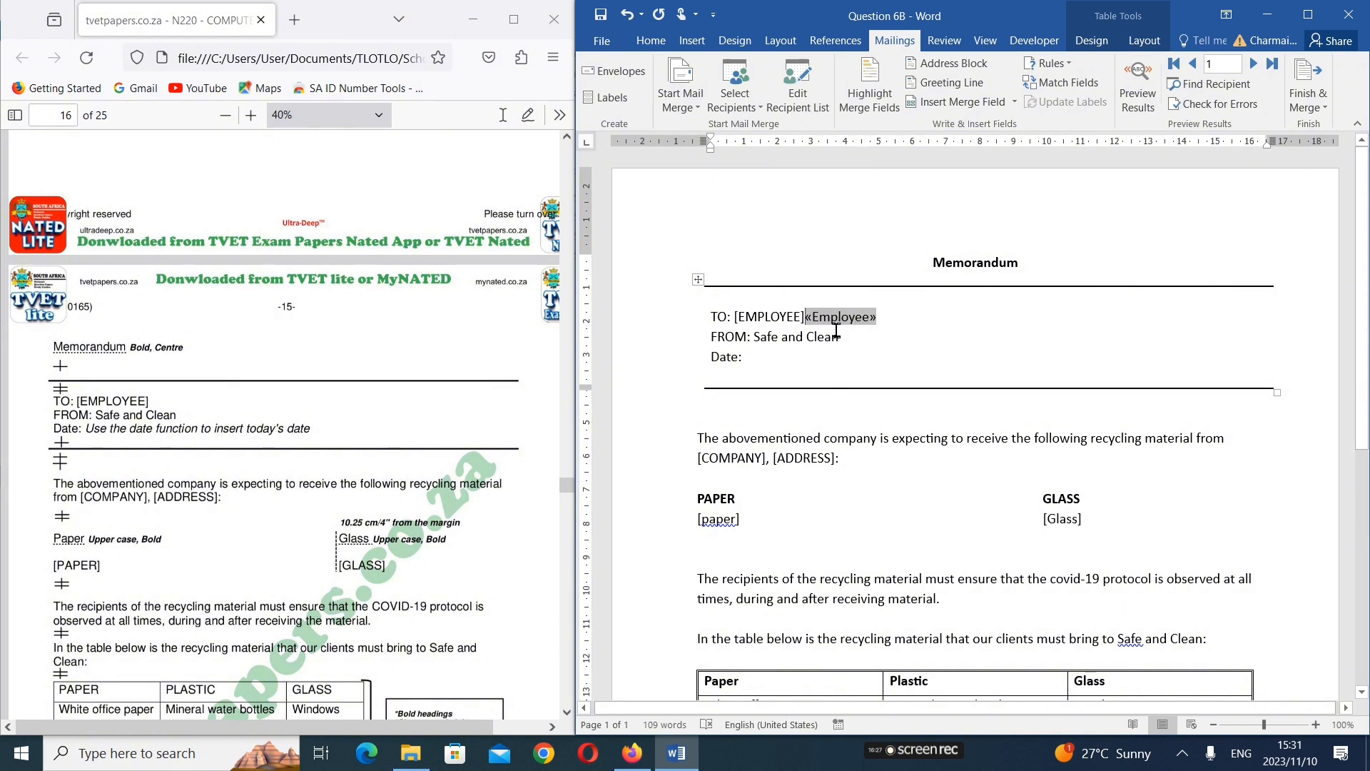
pyautogui.press('Left')
pyautogui.press('BackSpace')
pyautogui.press('BackSpace')
pyautogui.press('BackSpace')
pyautogui.press('BackSpace')
pyautogui.press('BackSpace')
pyautogui.press('BackSpace')
pyautogui.press('BackSpace')
pyautogui.press('BackSpace')
pyautogui.press('BackSpace')
pyautogui.press('BackSpace')
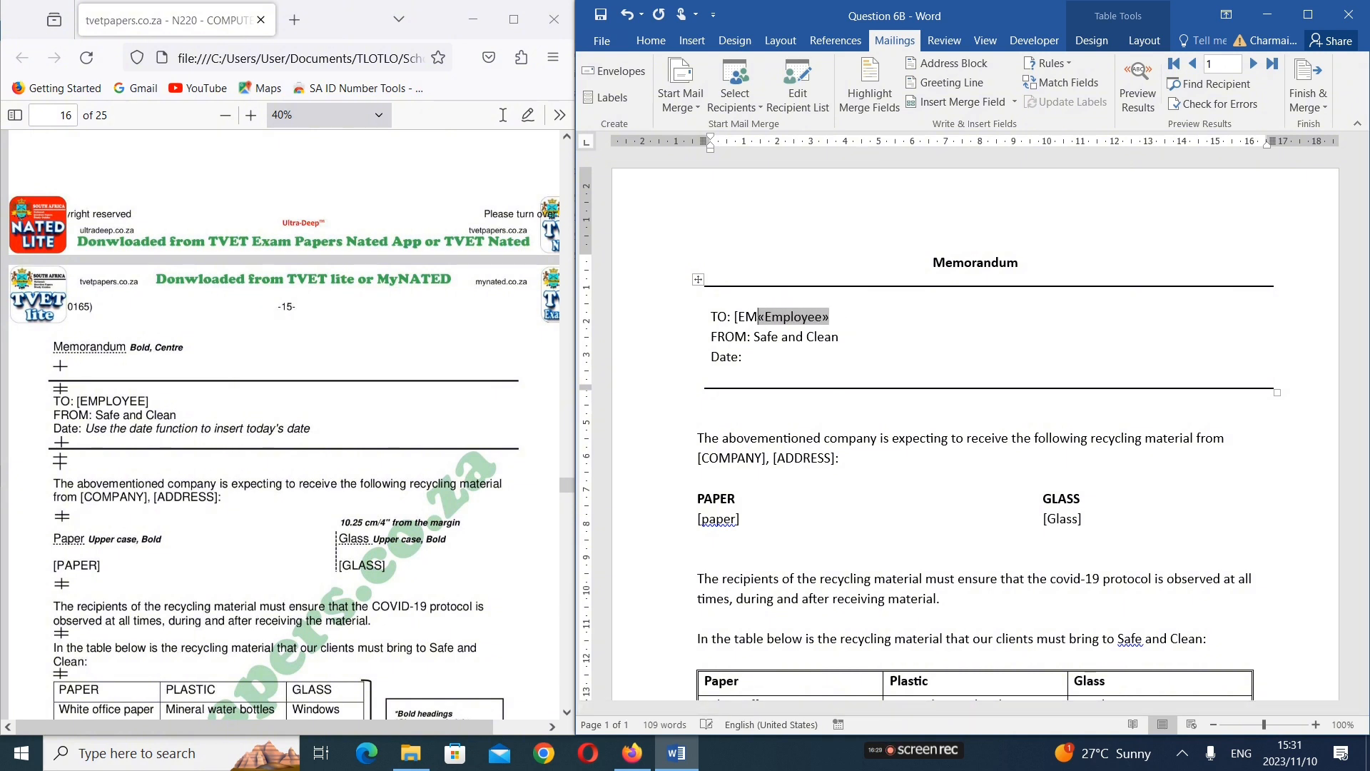
# Replace the [COMPANY] placeholder in the opening sentence with the Company merge field followed by a comma
pyautogui.click(798, 465)
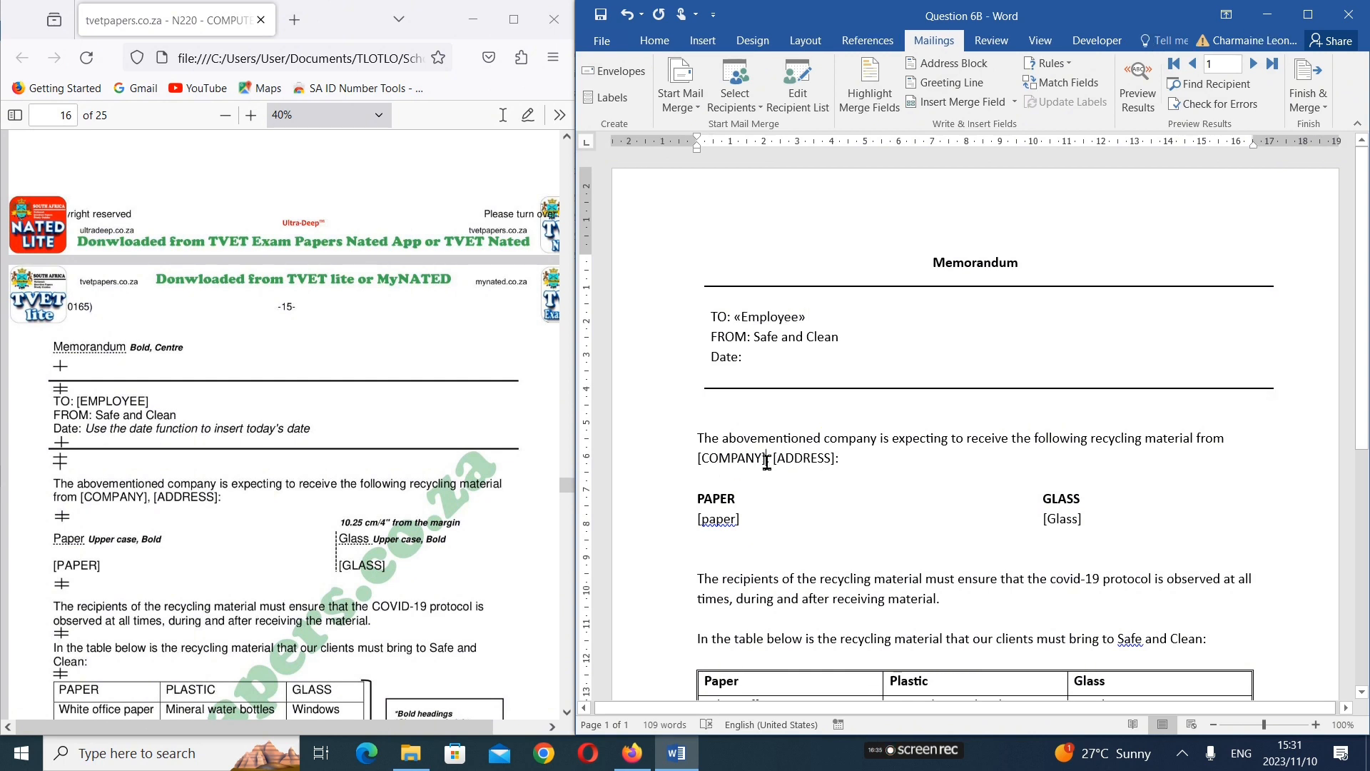
pyautogui.click(767, 460)
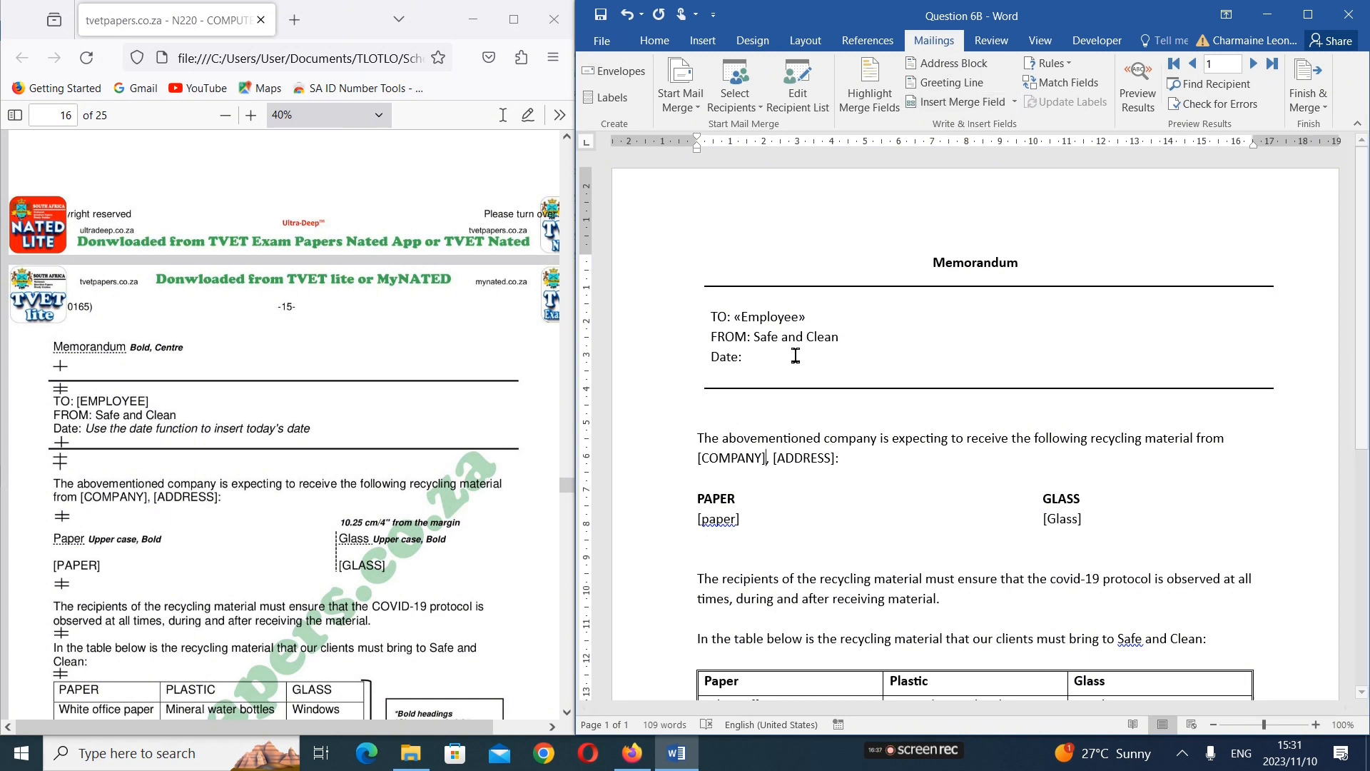
pyautogui.moveTo(697, 461)
pyautogui.mouseDown()
pyautogui.moveTo(767, 460)
pyautogui.moveTo(718, 460)
pyautogui.mouseUp()
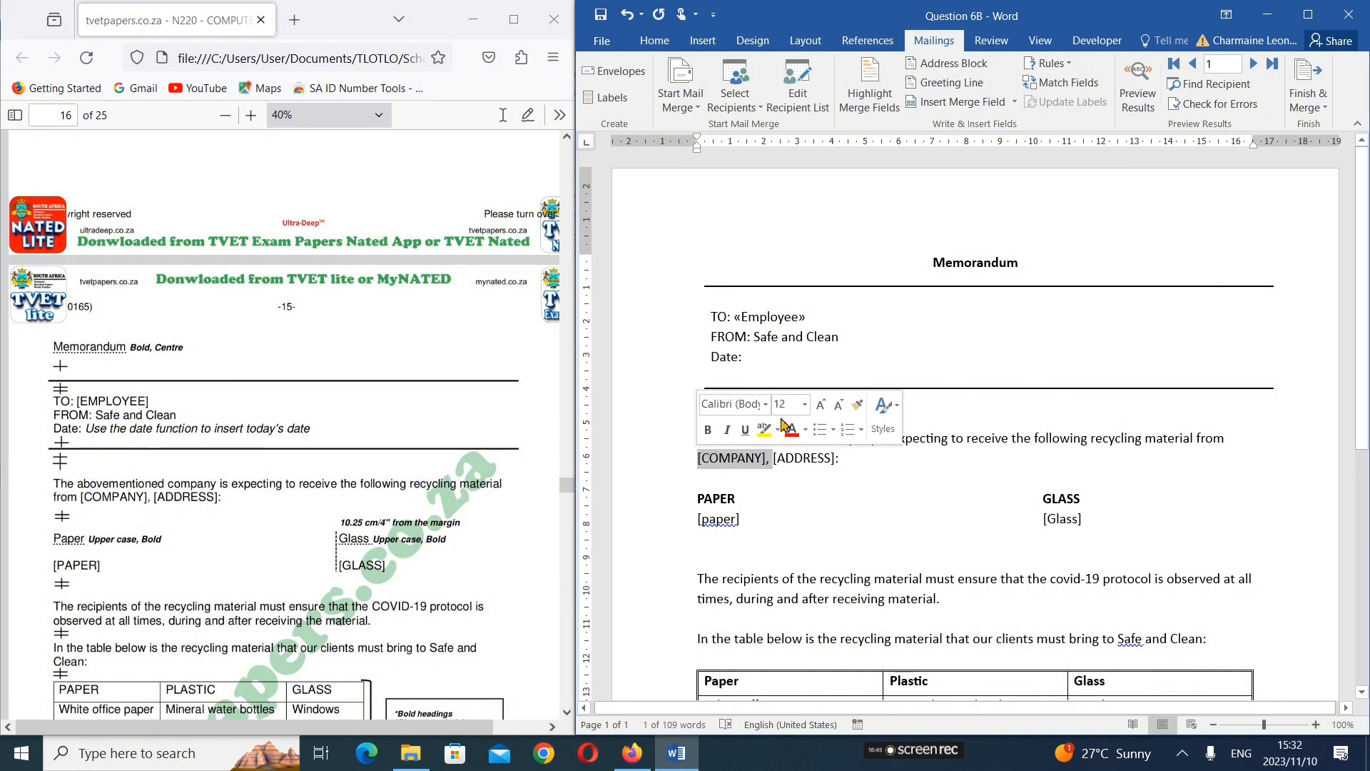
pyautogui.click(1012, 104)
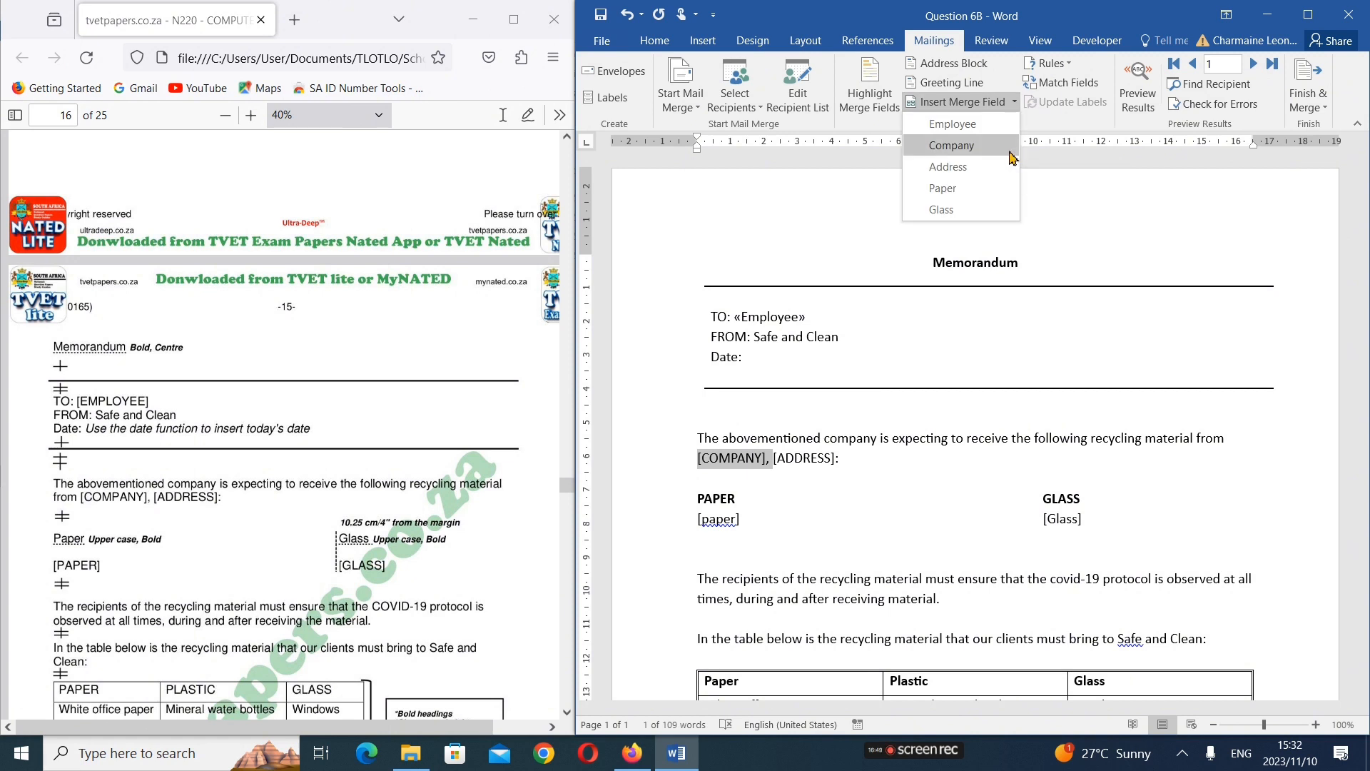
pyautogui.click(1010, 156)
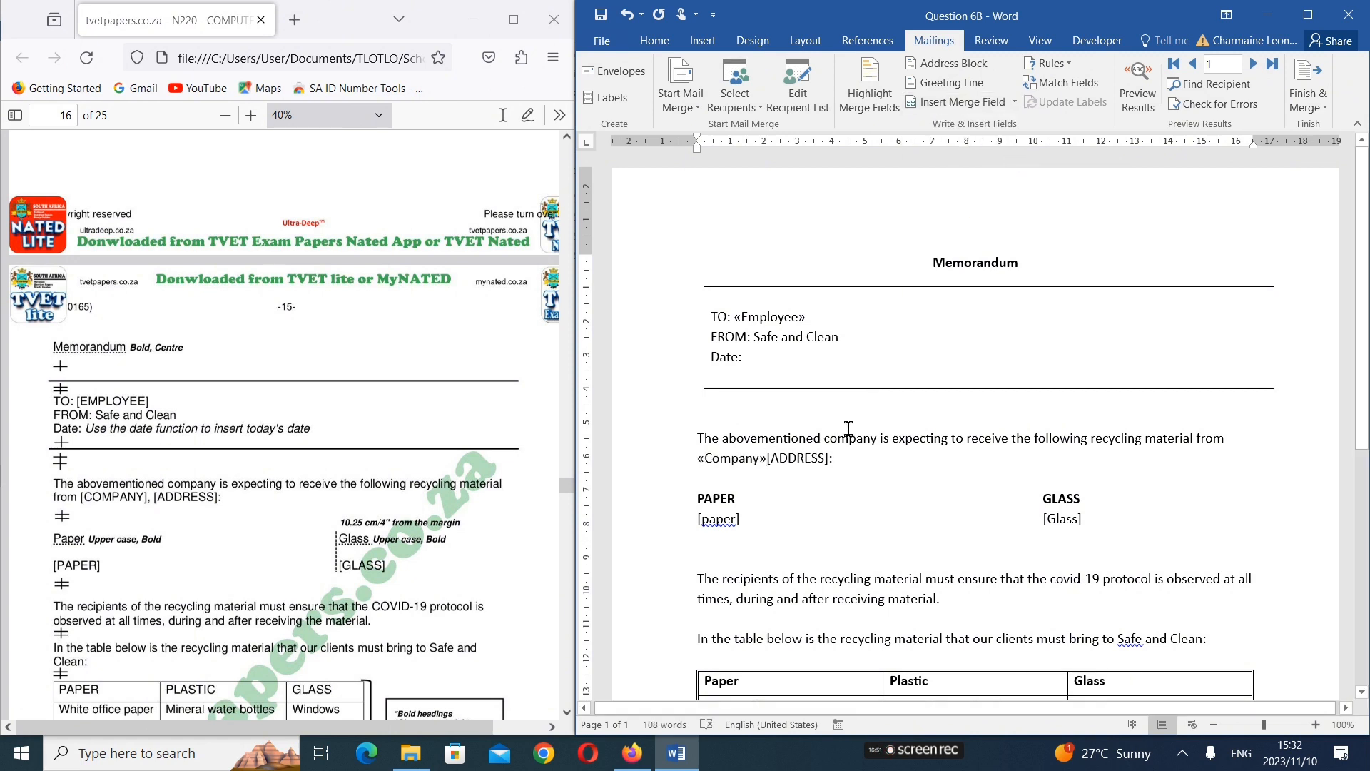
pyautogui.write(',')
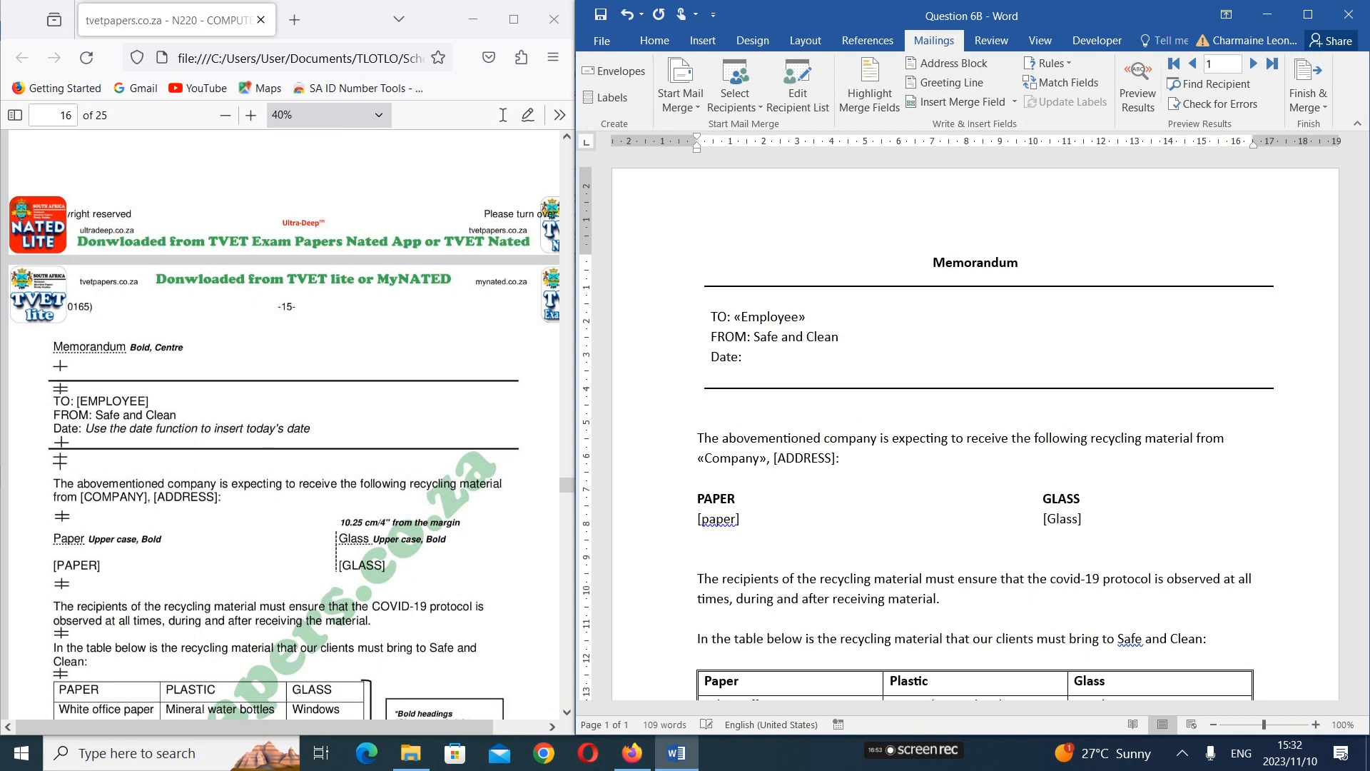
# Replace the [ADDRESS] placeholder in the opening sentence with the Address merge field followed by a colon
pyautogui.moveTo(775, 460); pyautogui.dragTo(838, 464)
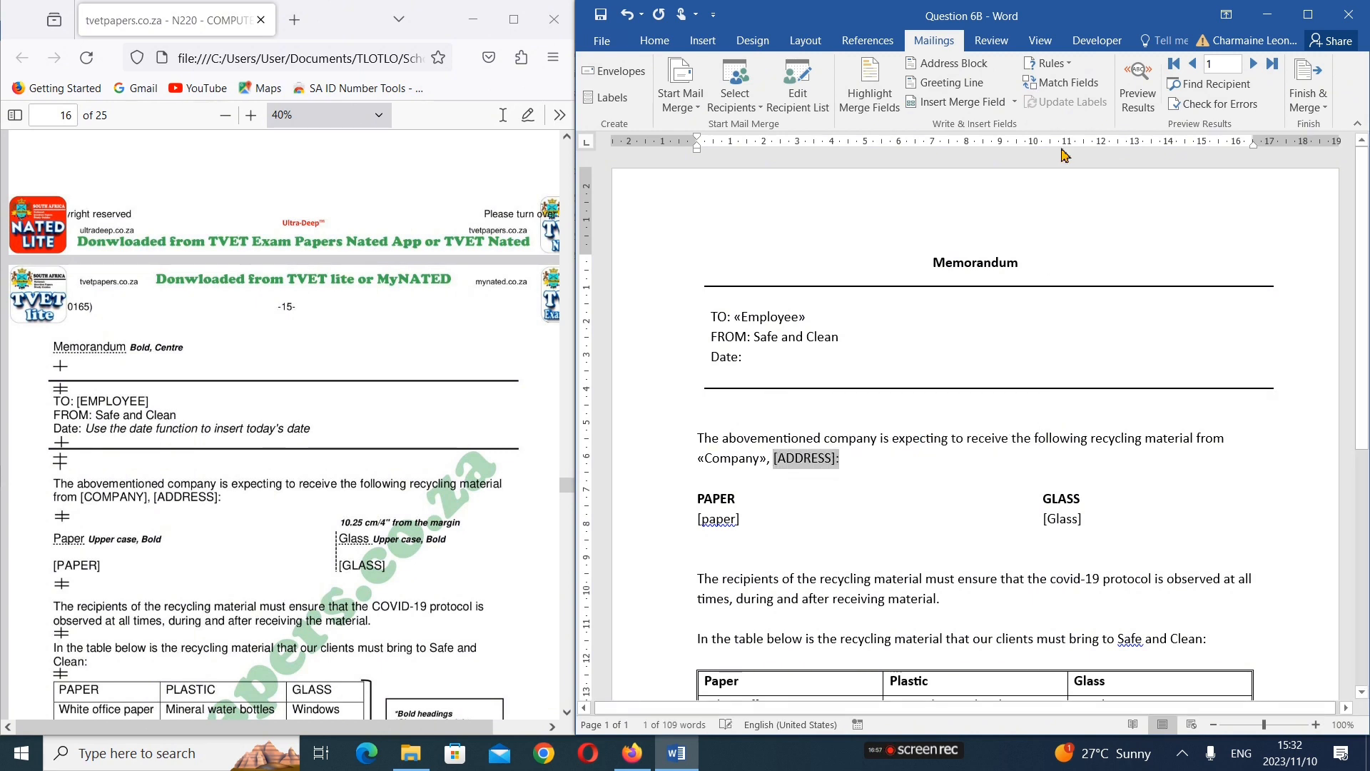
pyautogui.click(1014, 103)
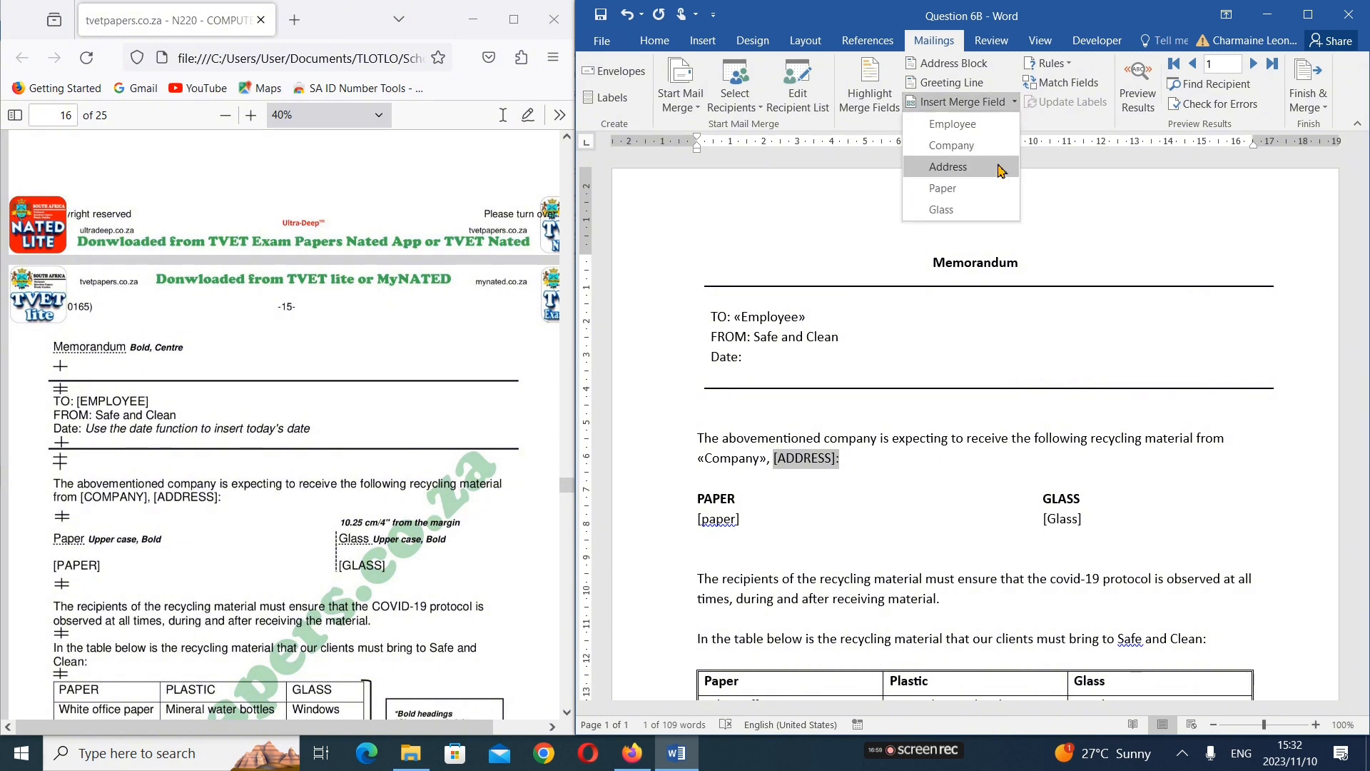
pyautogui.click(990, 166)
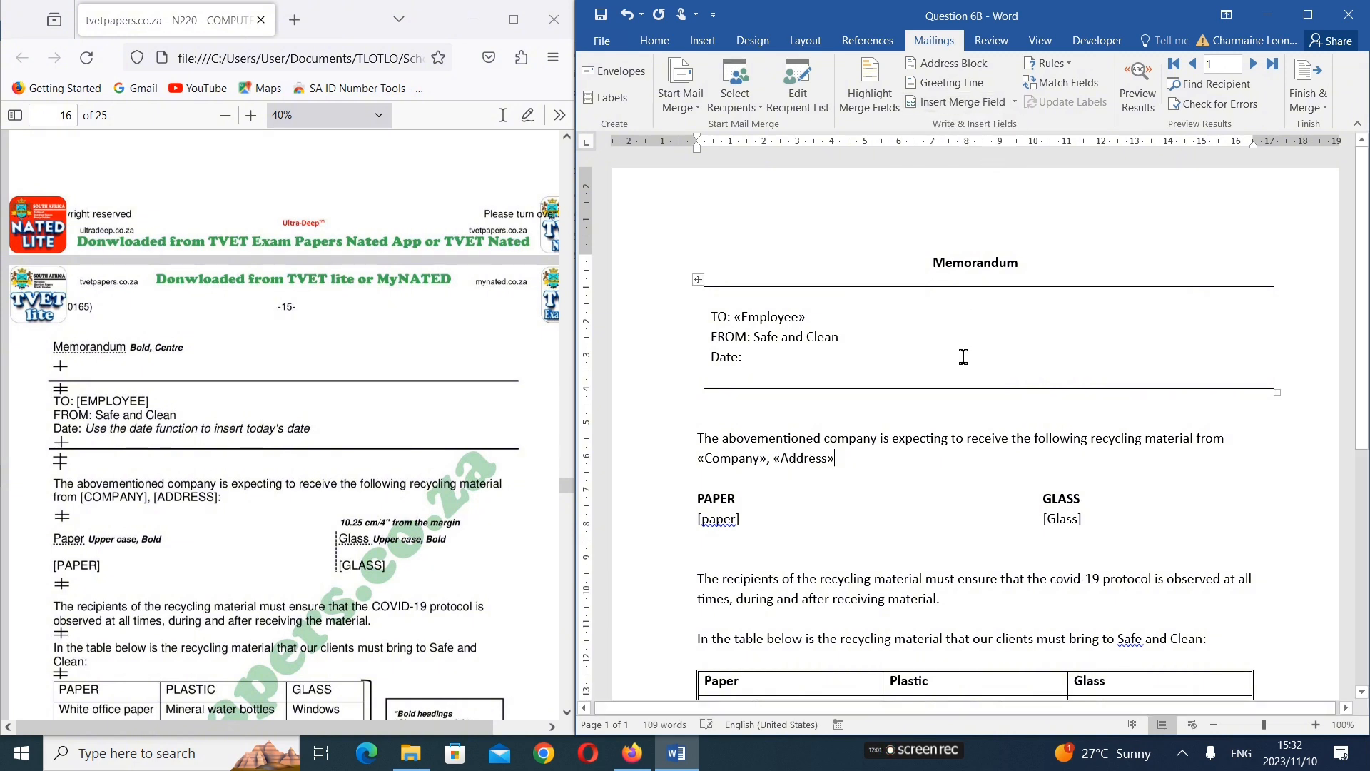
pyautogui.write(':')
# Replace the [paper] and [Glass] placeholders under the PAPER and GLASS headings with the Paper and Glass merge fields
pyautogui.moveTo(742, 524); pyautogui.dragTo(702, 526)
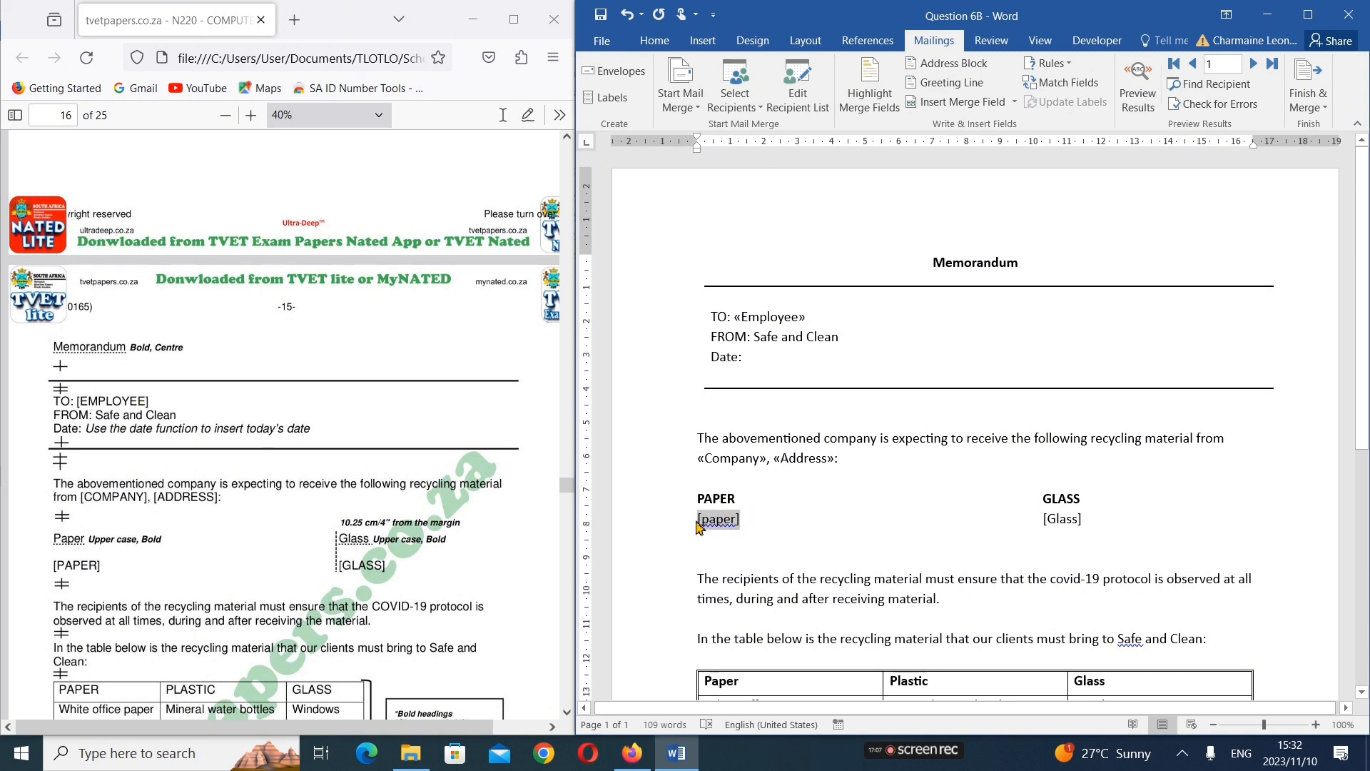
pyautogui.click(1014, 102)
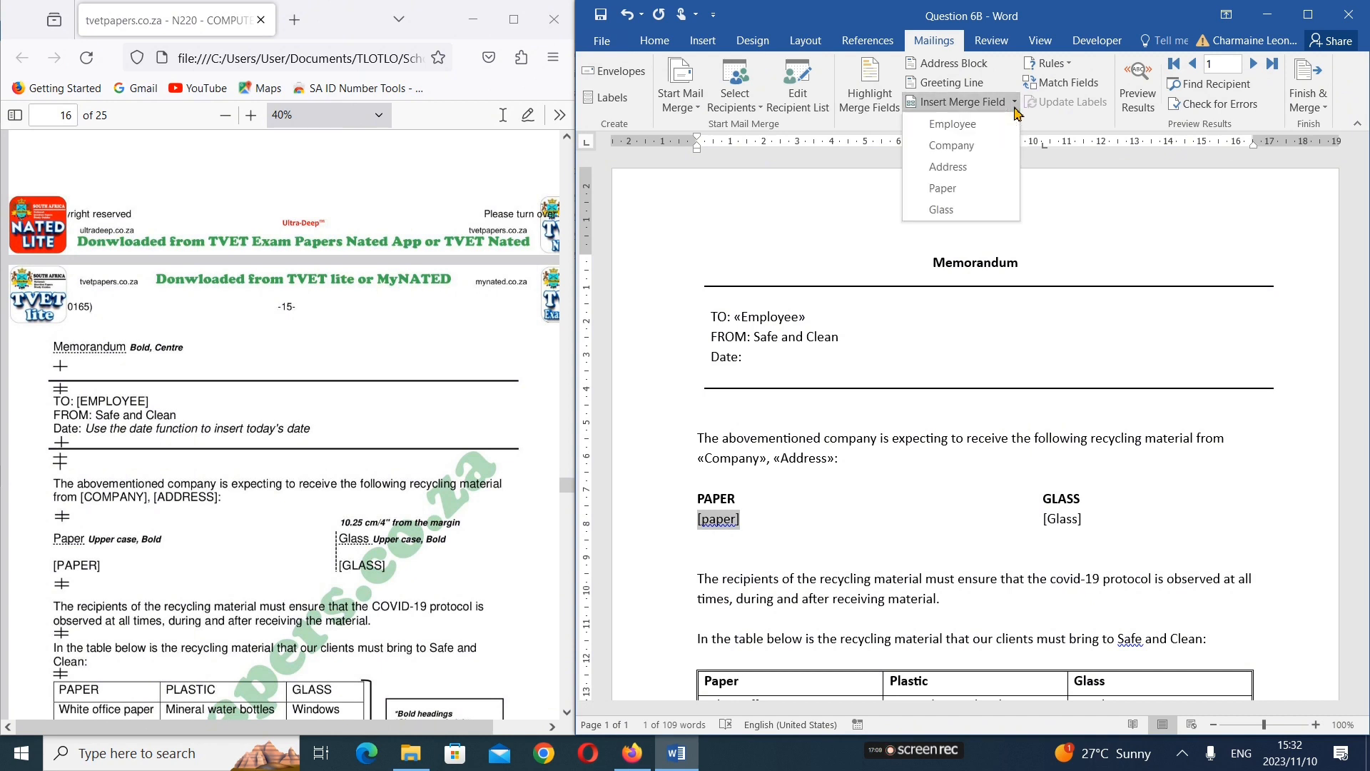
pyautogui.click(1002, 188)
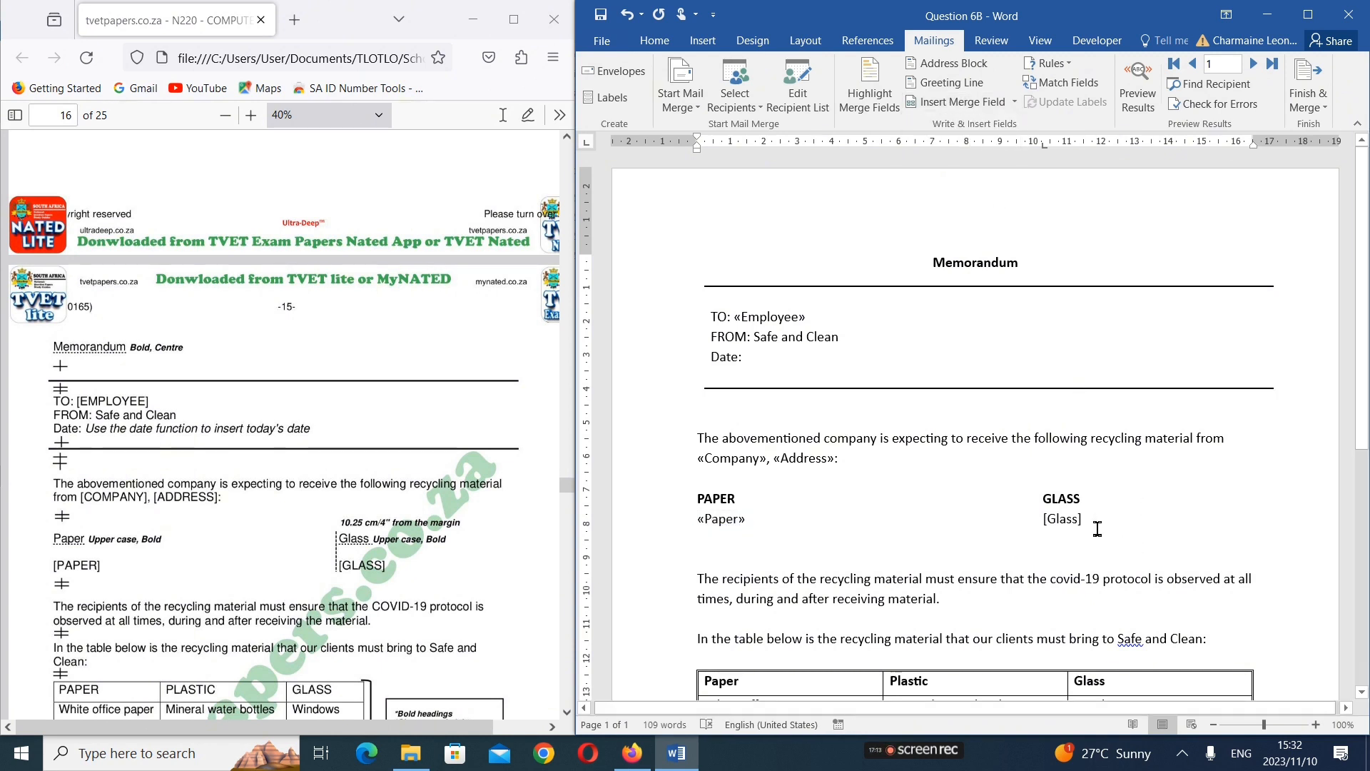
pyautogui.moveTo(1095, 523); pyautogui.dragTo(1041, 520)
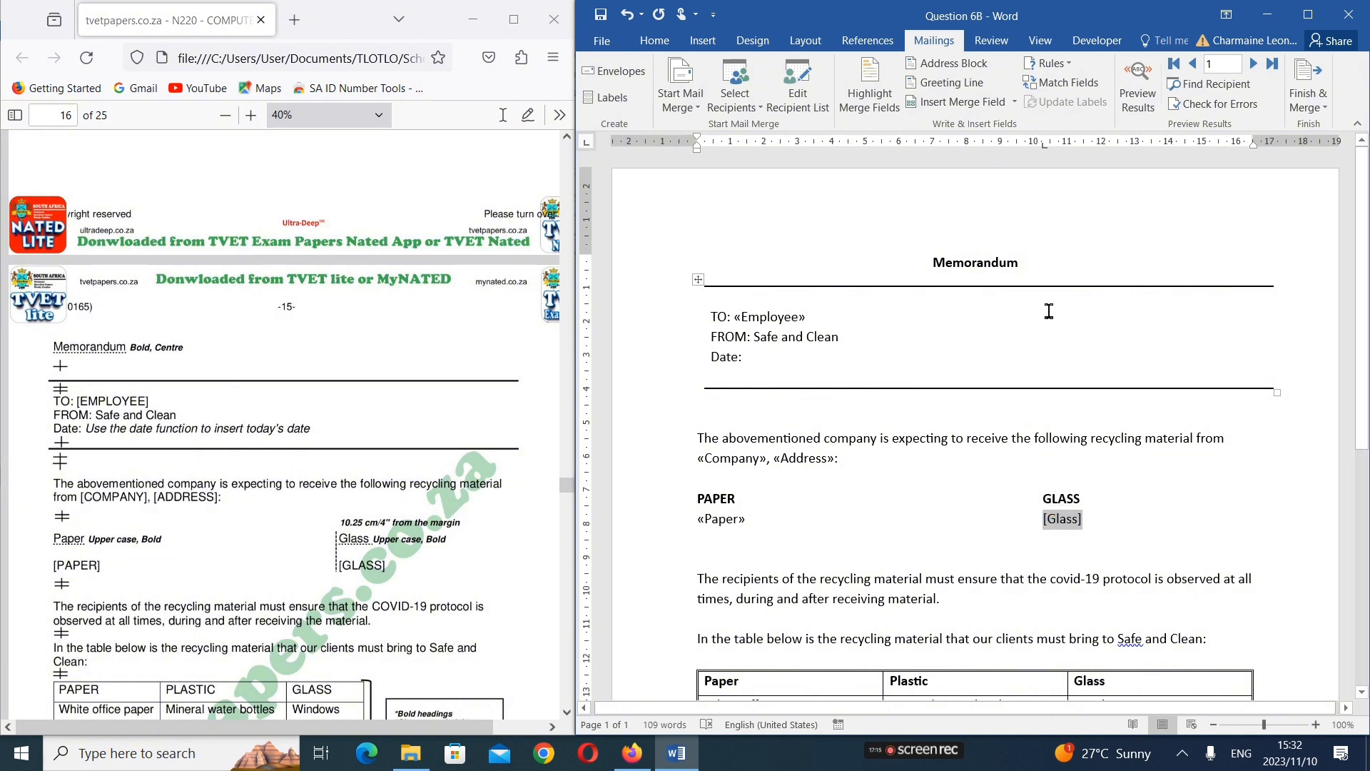
pyautogui.click(1014, 102)
pyautogui.click(997, 209)
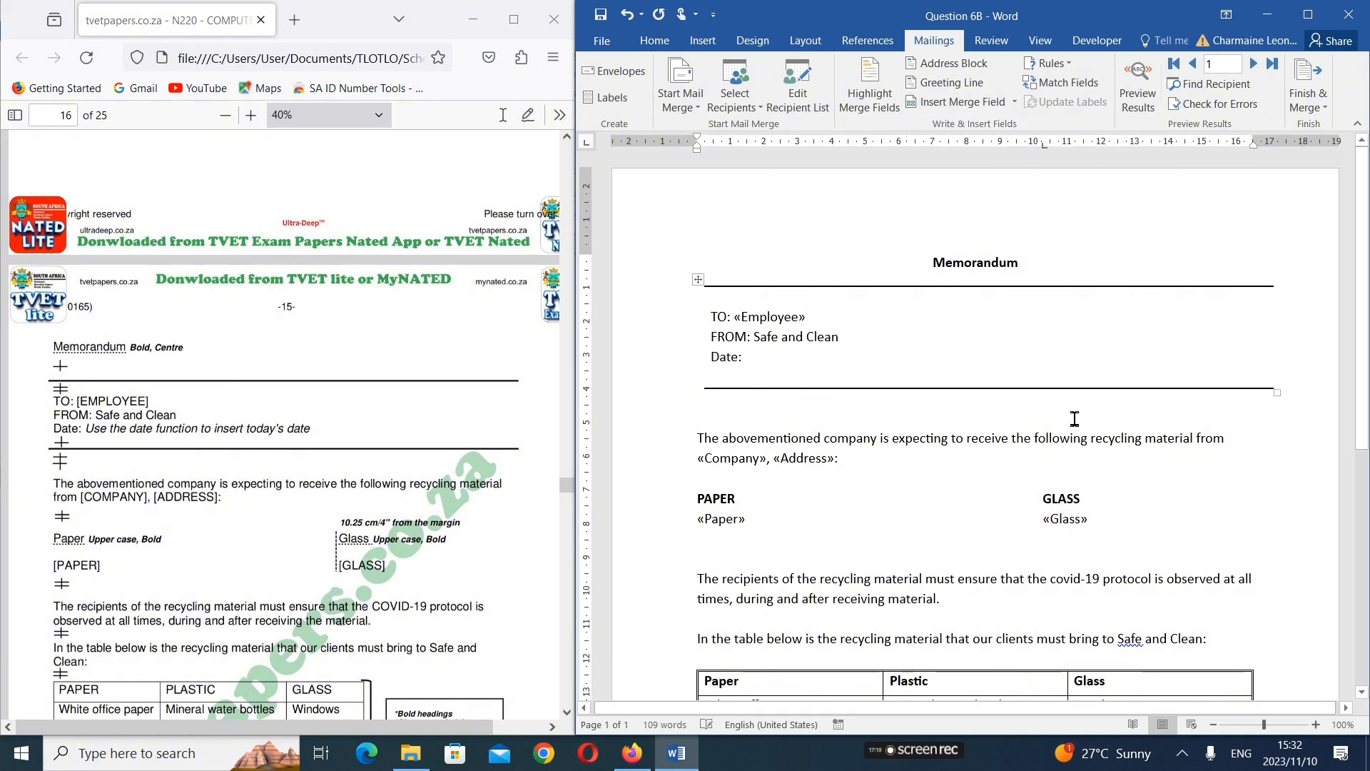
pyautogui.scroll(-5, 1011, 472)
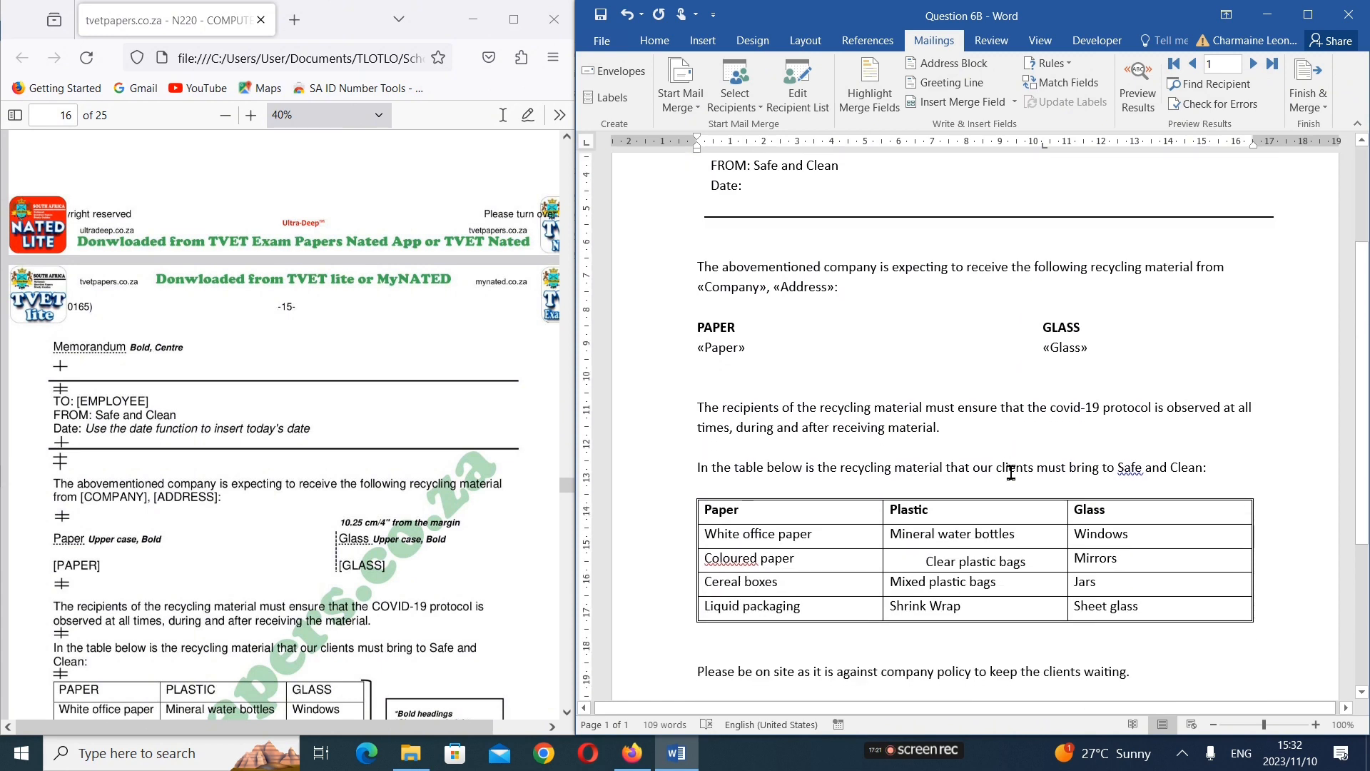
pyautogui.scroll(-1, 1011, 472)
pyautogui.scroll(-4, 1011, 473)
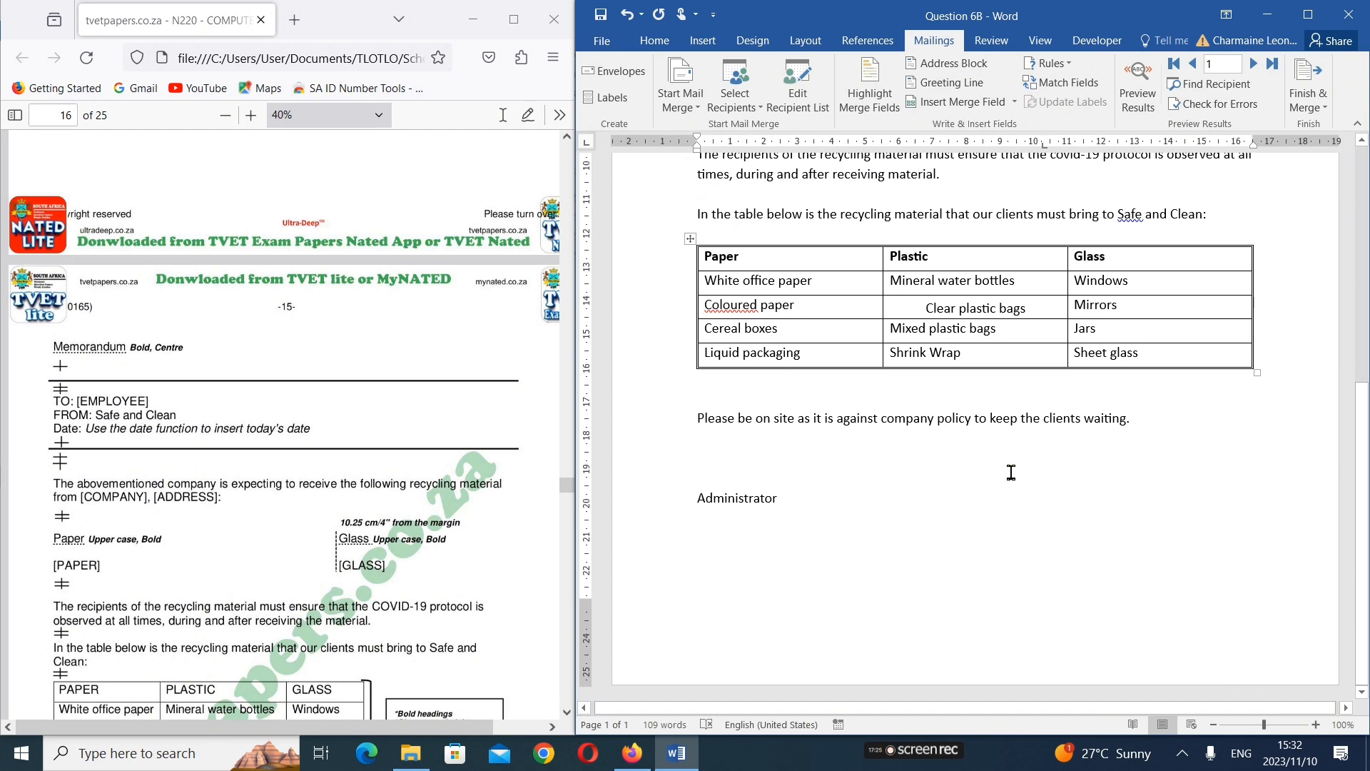
# Make the Employee merge field in the memorandum's TO line bold and italic, as instruction 4 of Question 6B requires
pyautogui.scroll(6, 1011, 473)
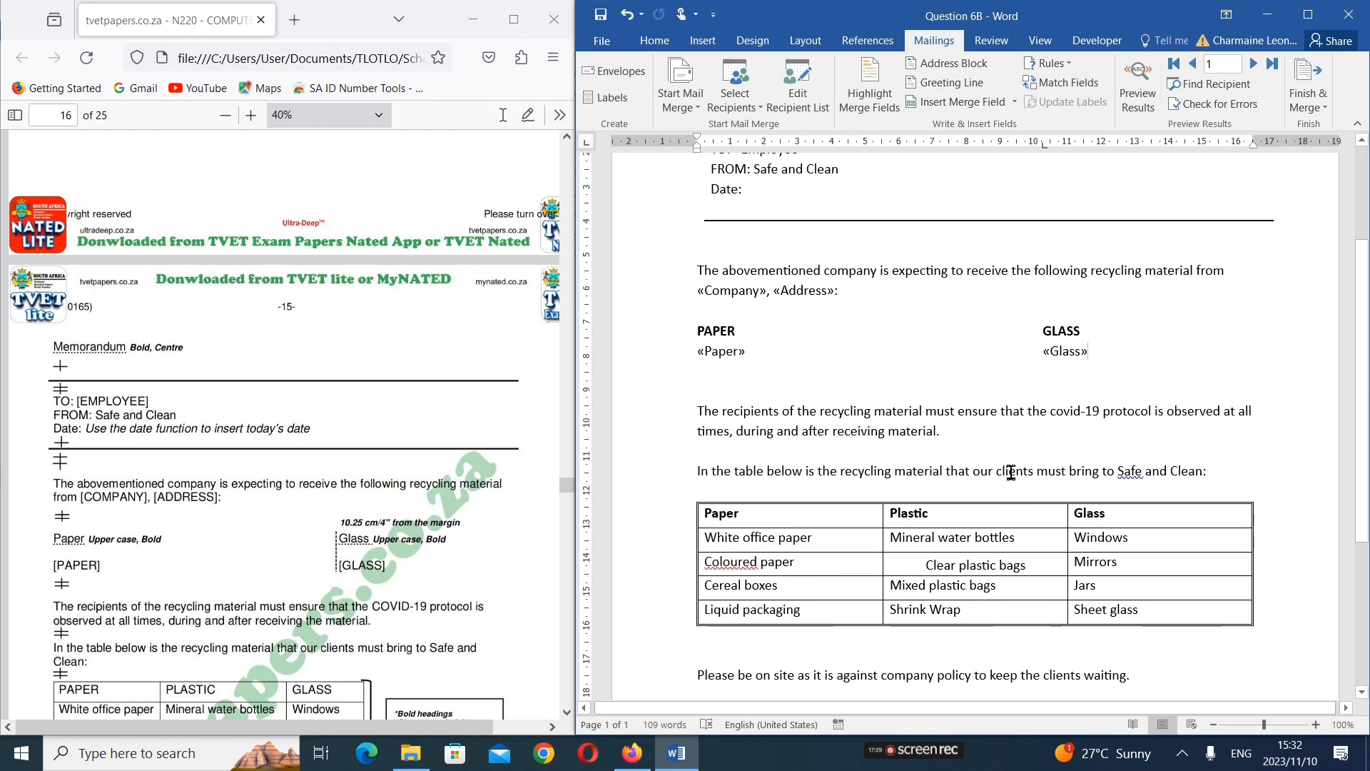
pyautogui.scroll(4, 1011, 473)
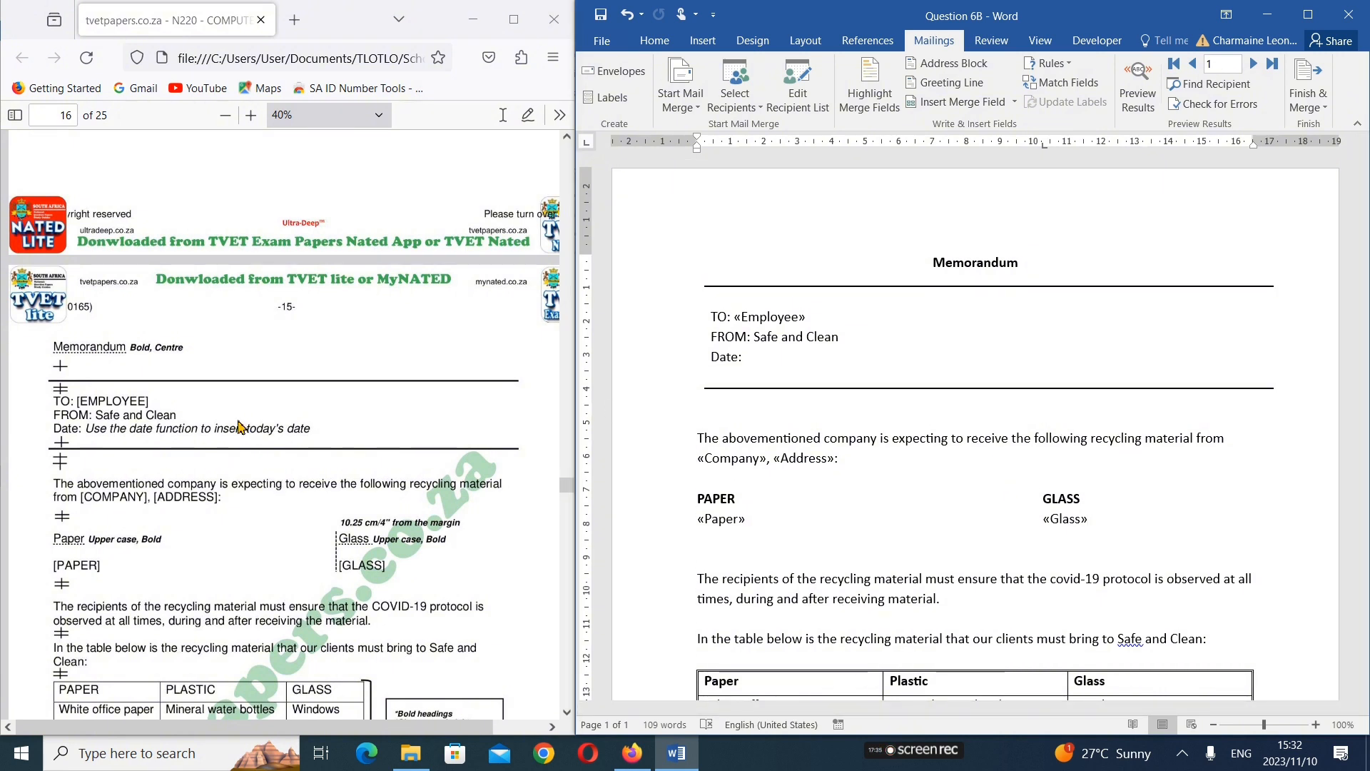
pyautogui.scroll(5, 239, 427)
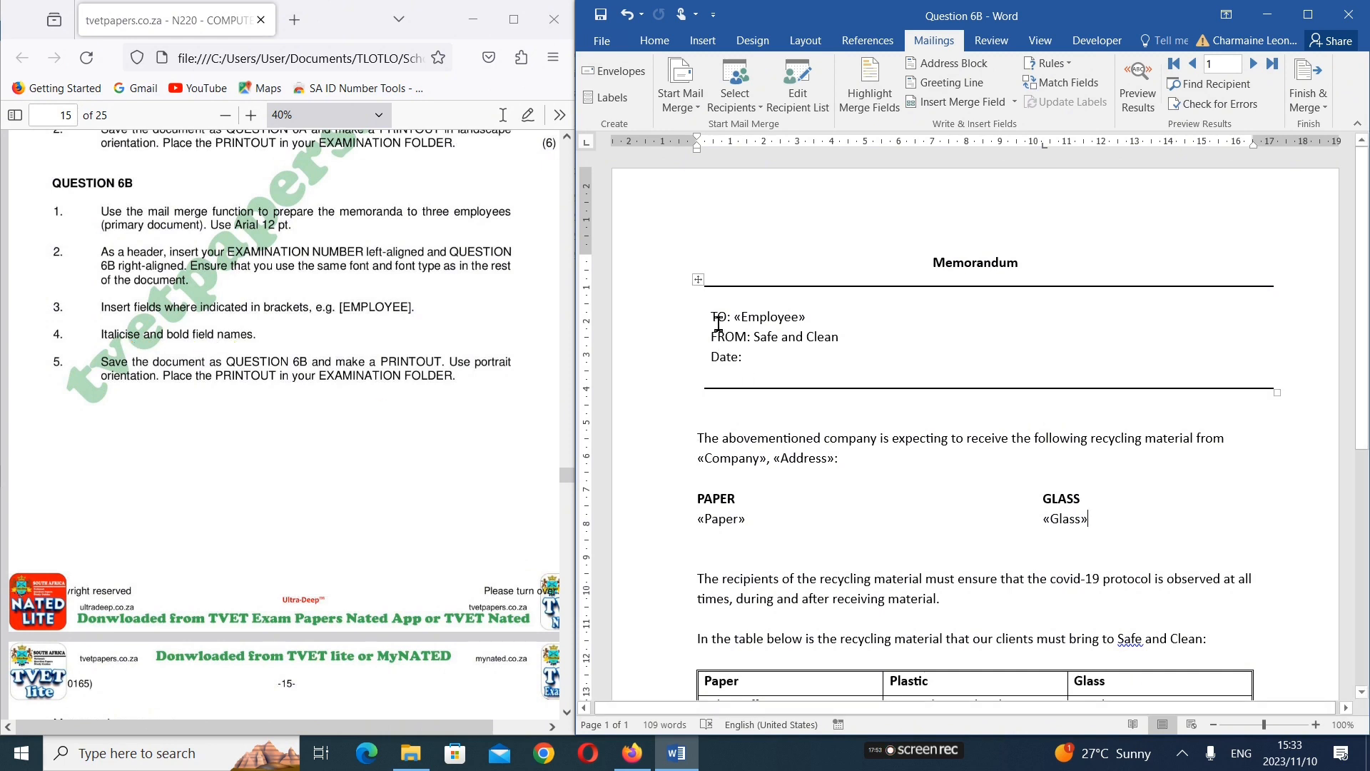
pyautogui.moveTo(737, 321); pyautogui.dragTo(809, 329)
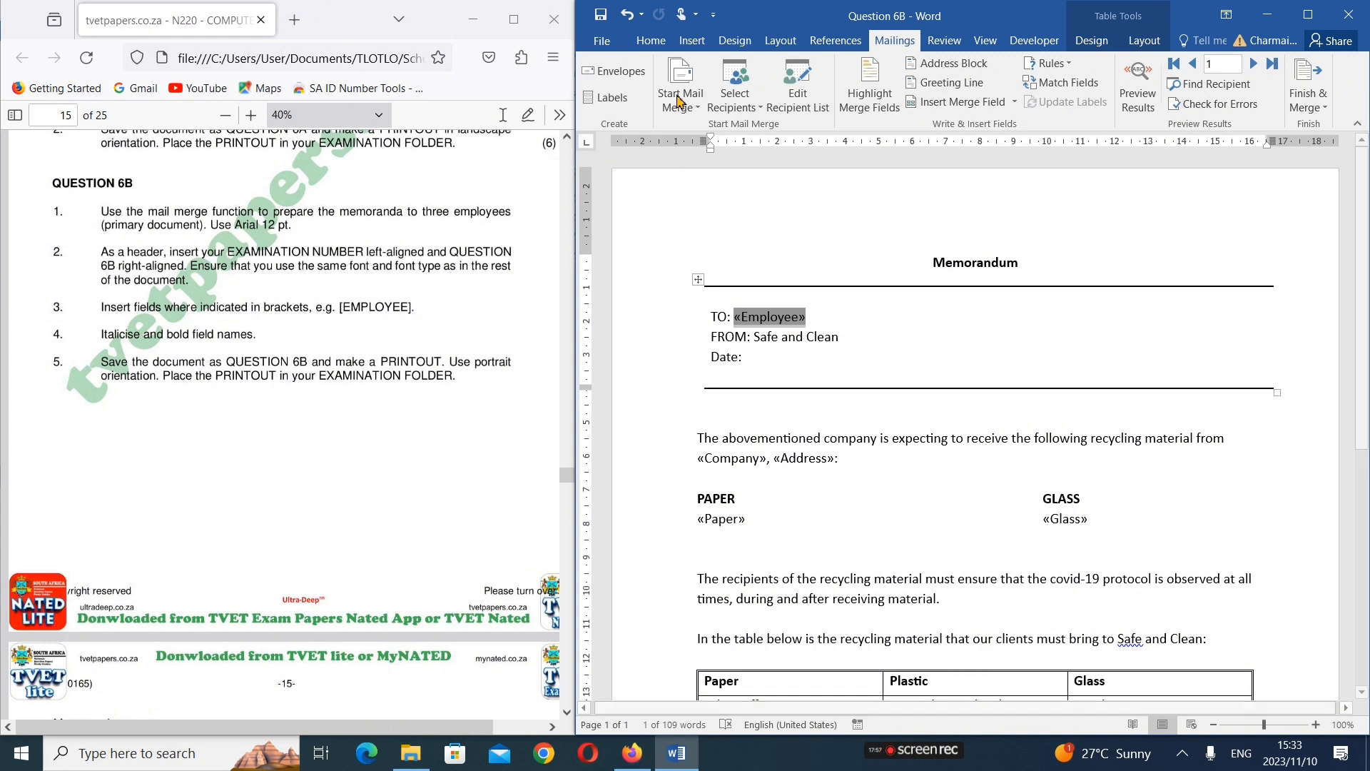
pyautogui.click(651, 41)
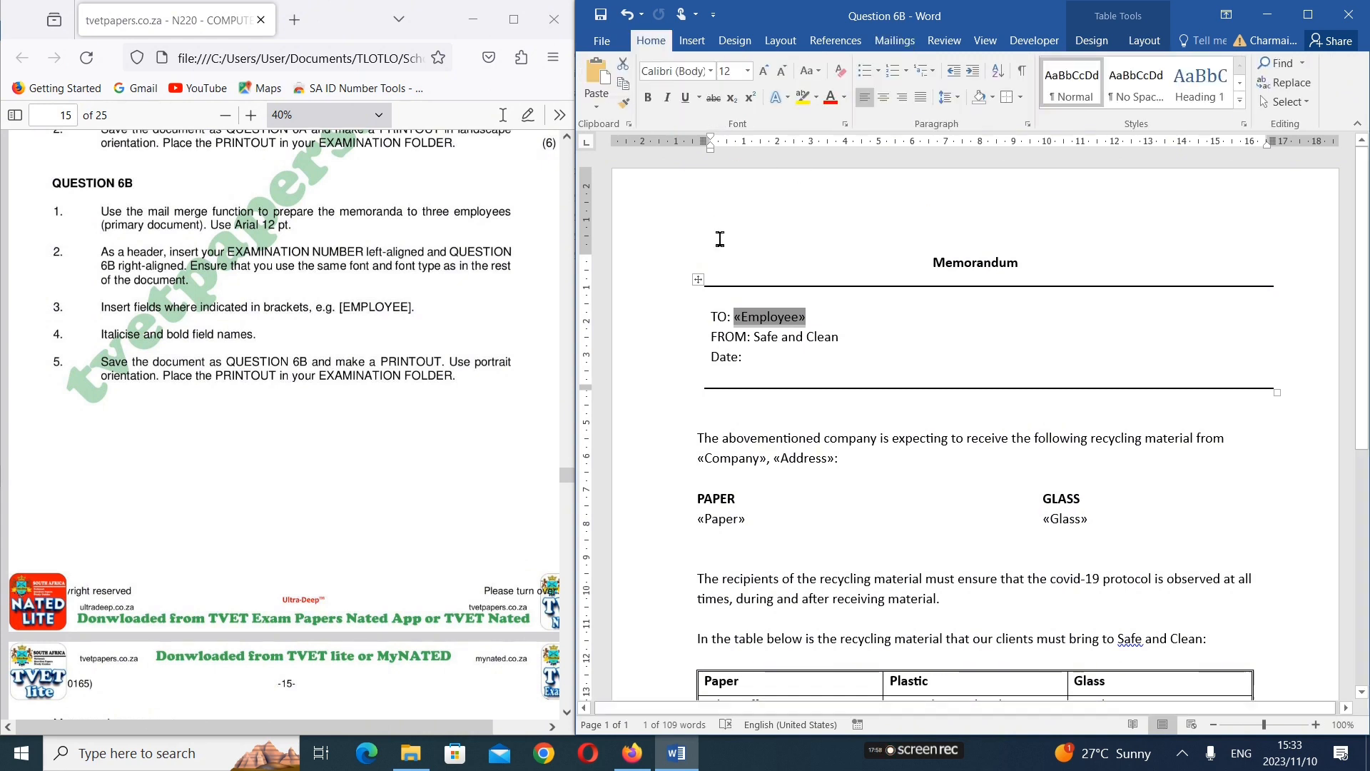
pyautogui.click(647, 97)
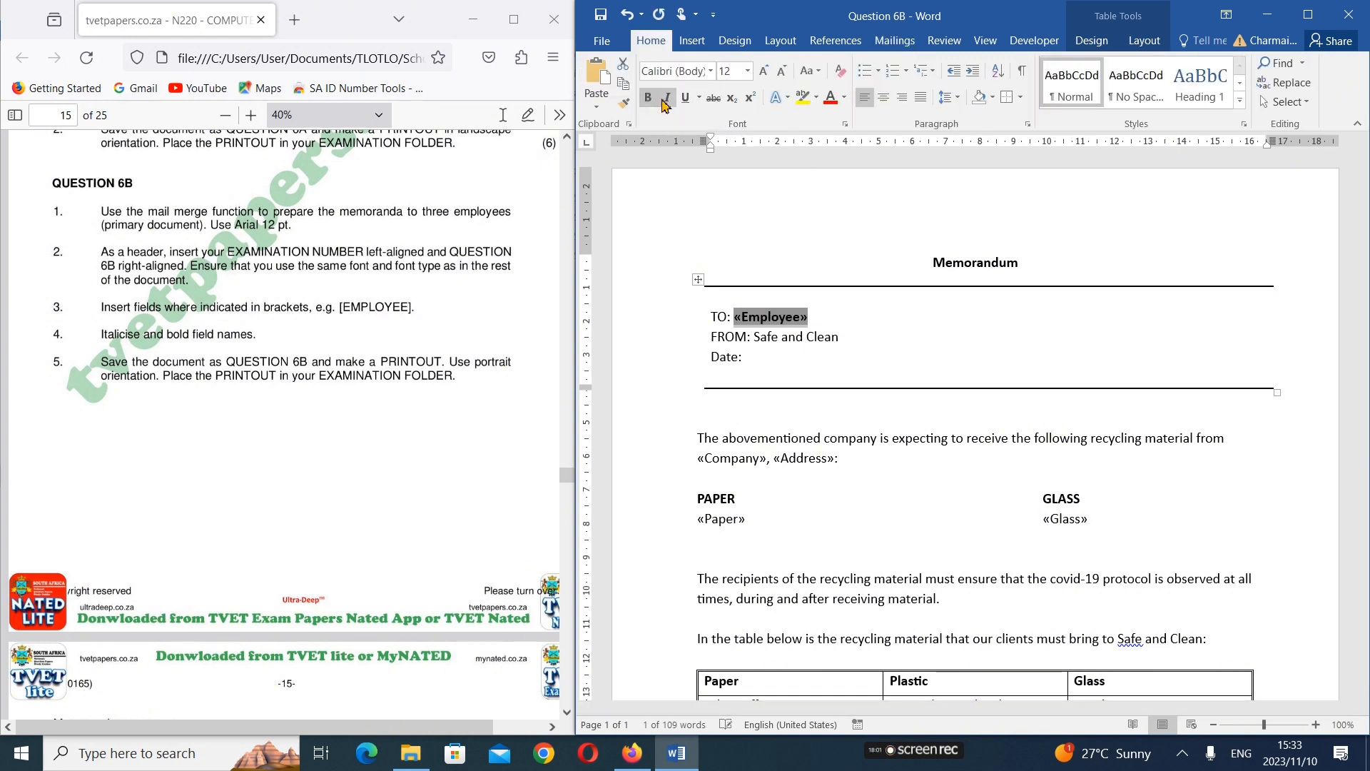
pyautogui.click(667, 99)
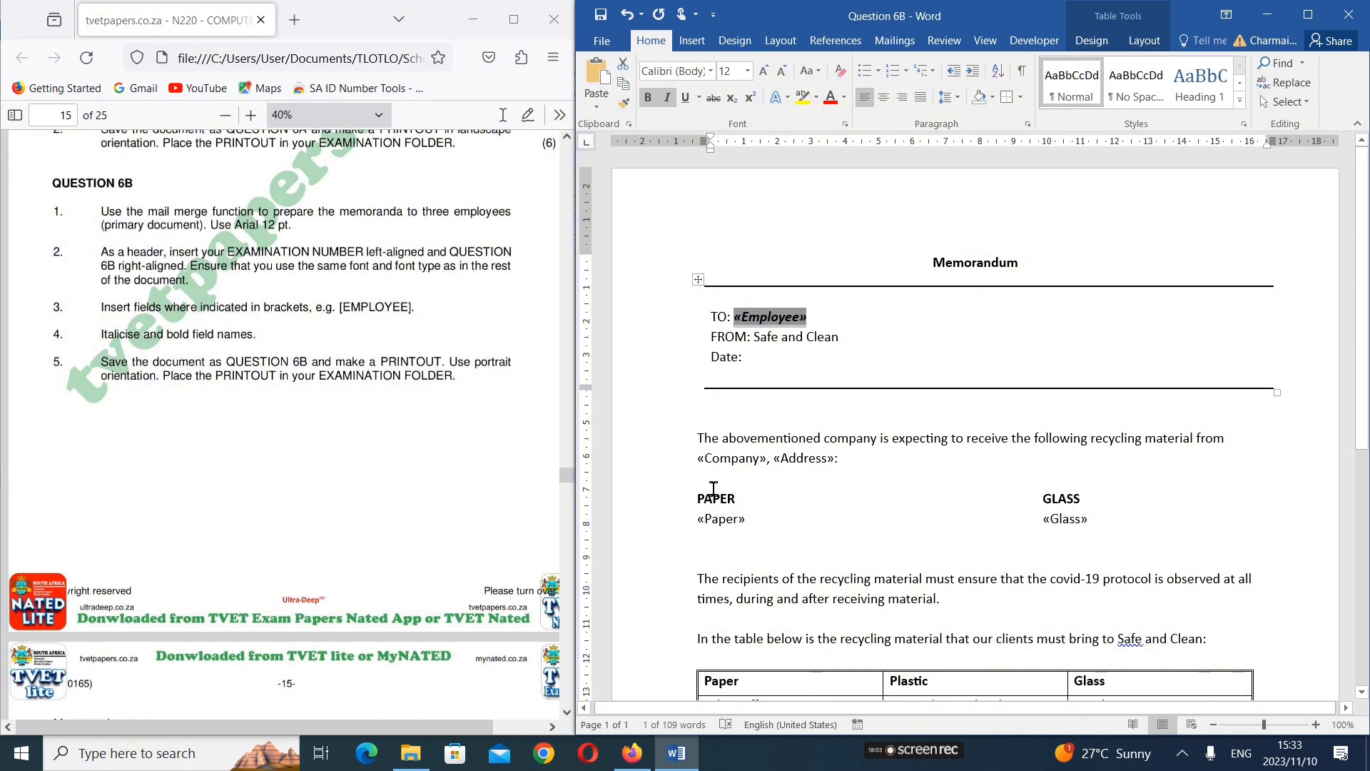
# Make the Company and Address merge fields in the opening sentence, with their comma and colon, italic and bold
pyautogui.moveTo(700, 465); pyautogui.dragTo(856, 462)
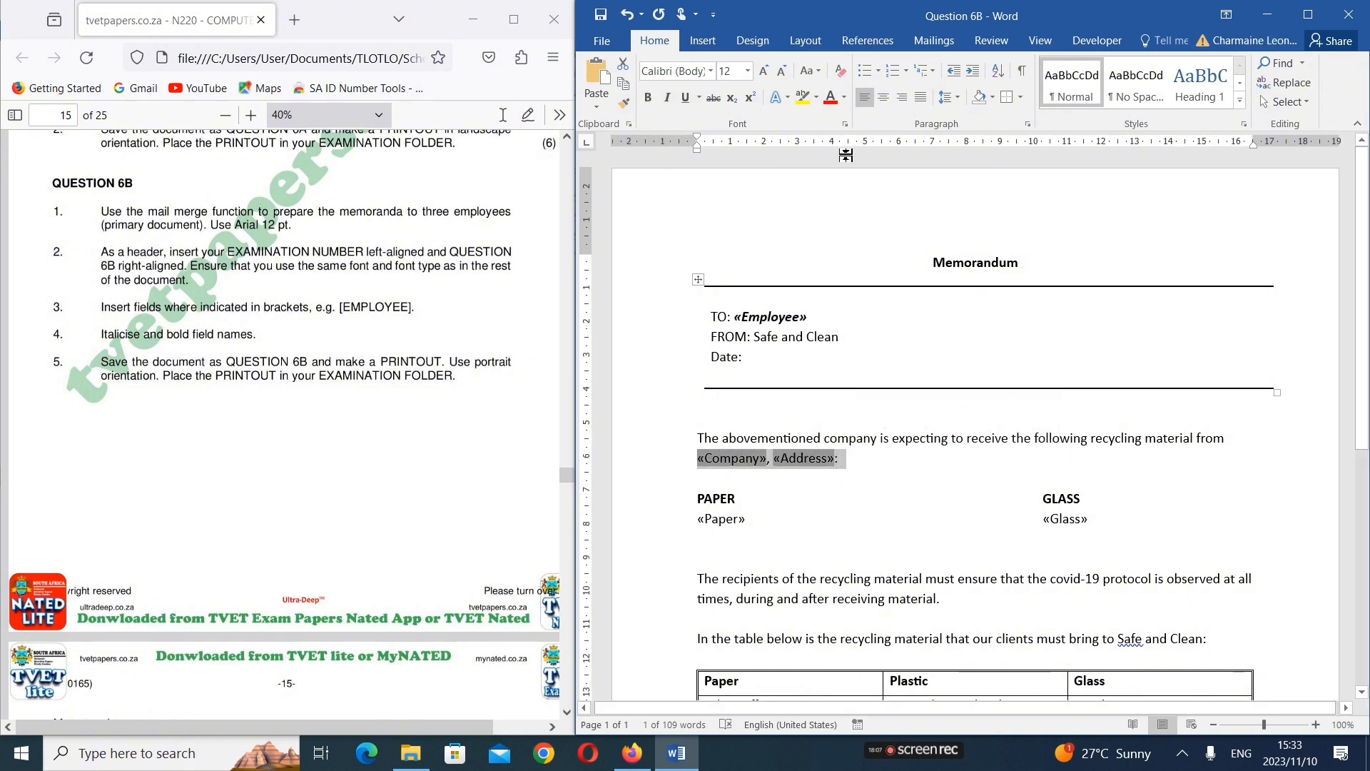
pyautogui.click(667, 97)
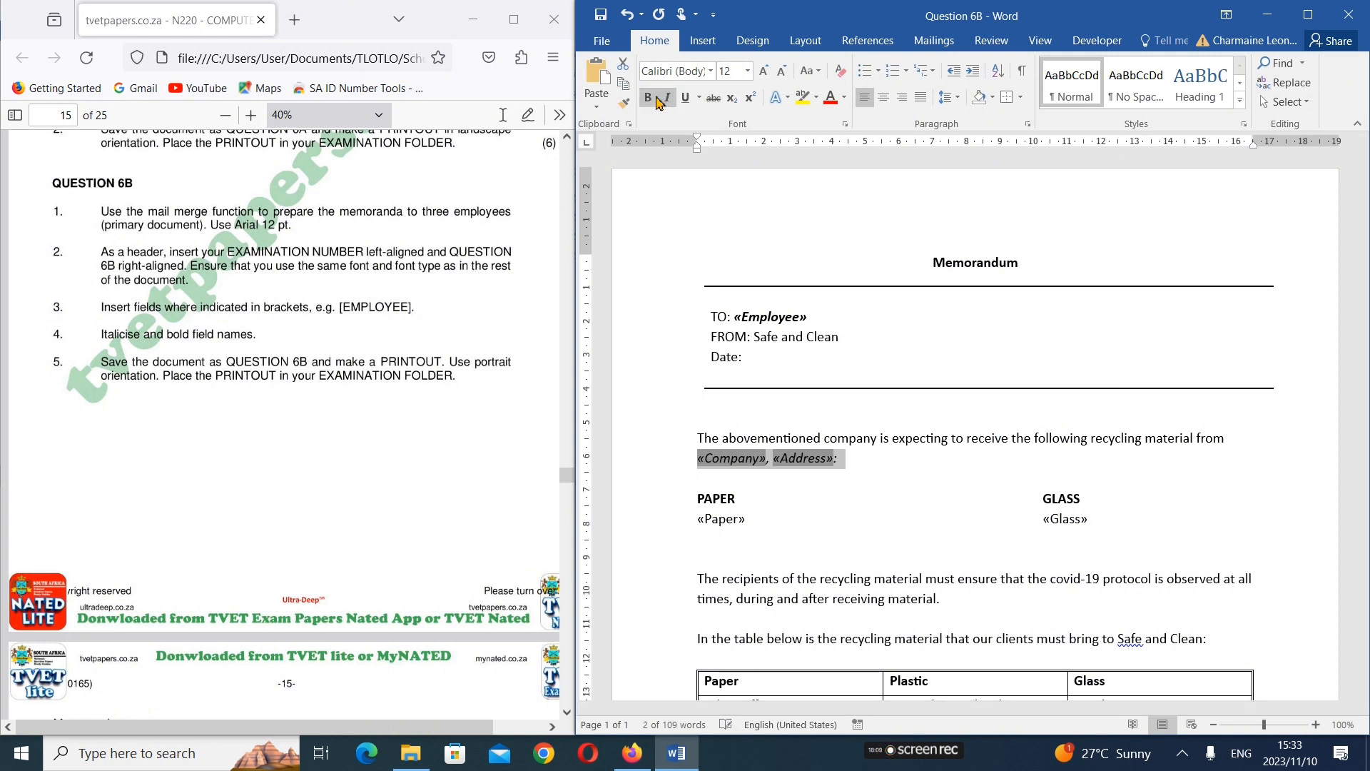
pyautogui.click(648, 97)
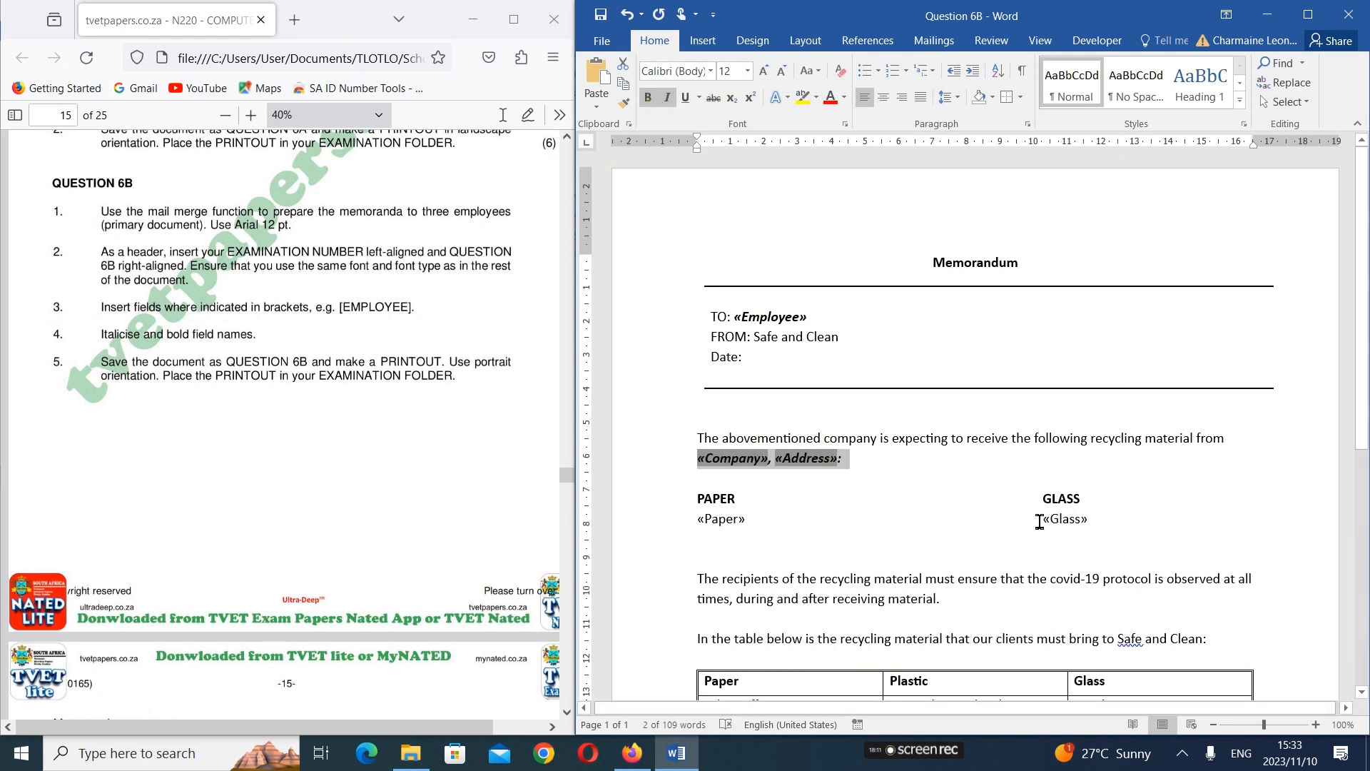
# Make the Glass and Paper merge fields under the GLASS and PAPER headings italic and bold
pyautogui.moveTo(1040, 522); pyautogui.dragTo(1097, 520)
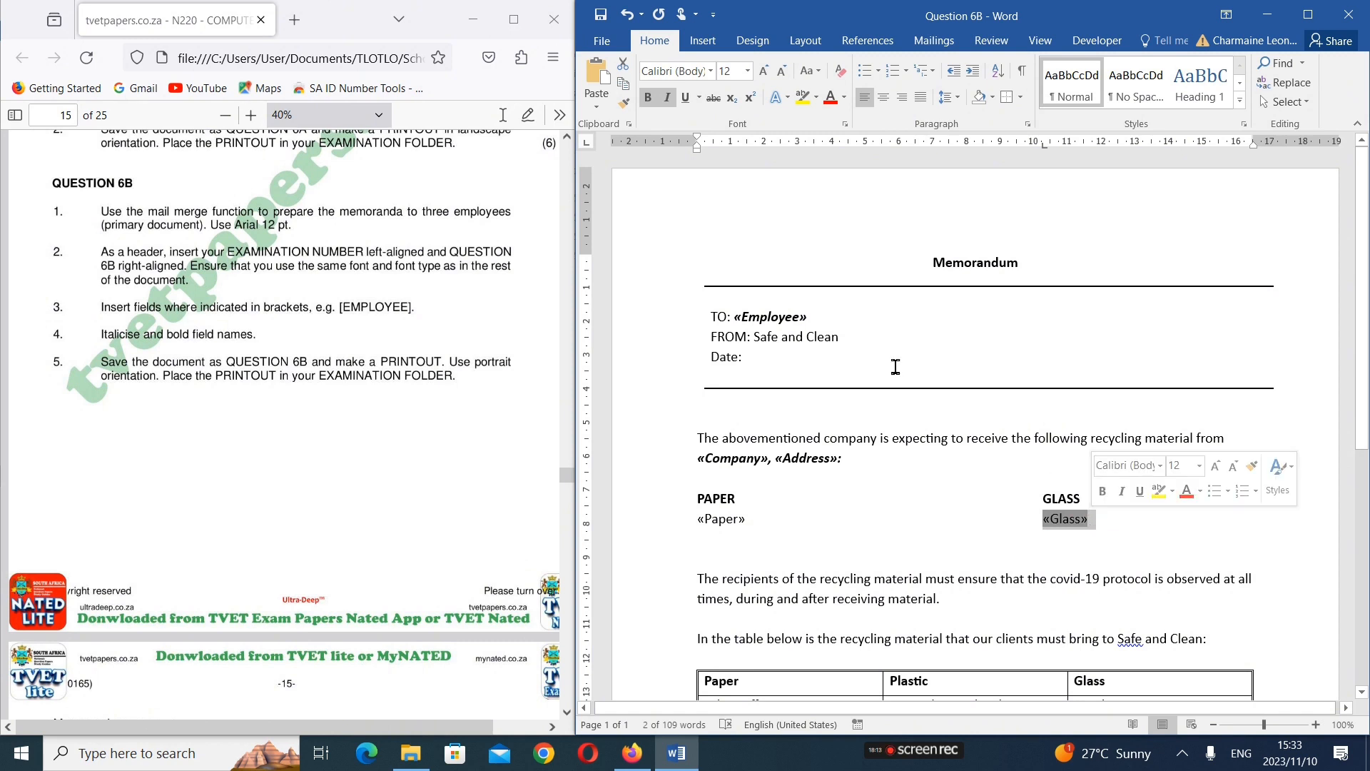
pyautogui.click(667, 97)
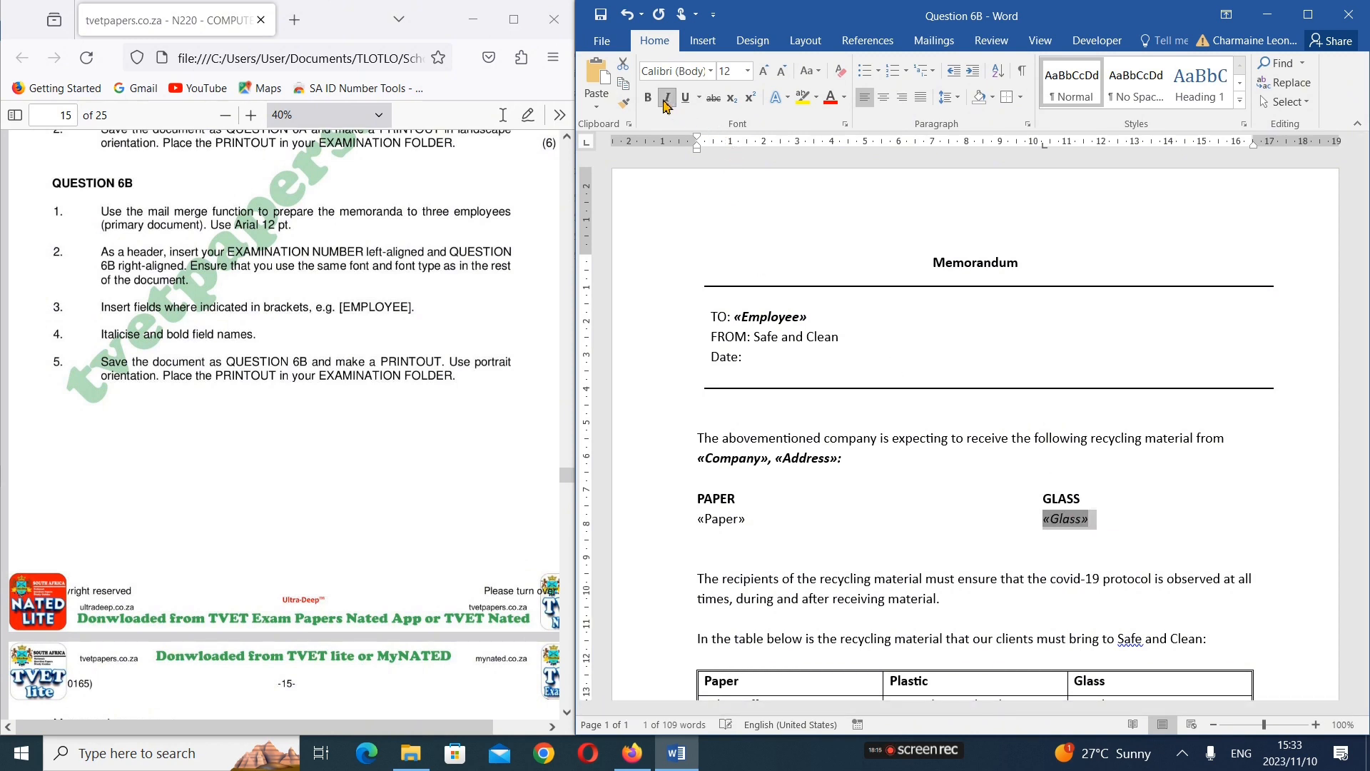
pyautogui.click(647, 97)
pyautogui.click(743, 525)
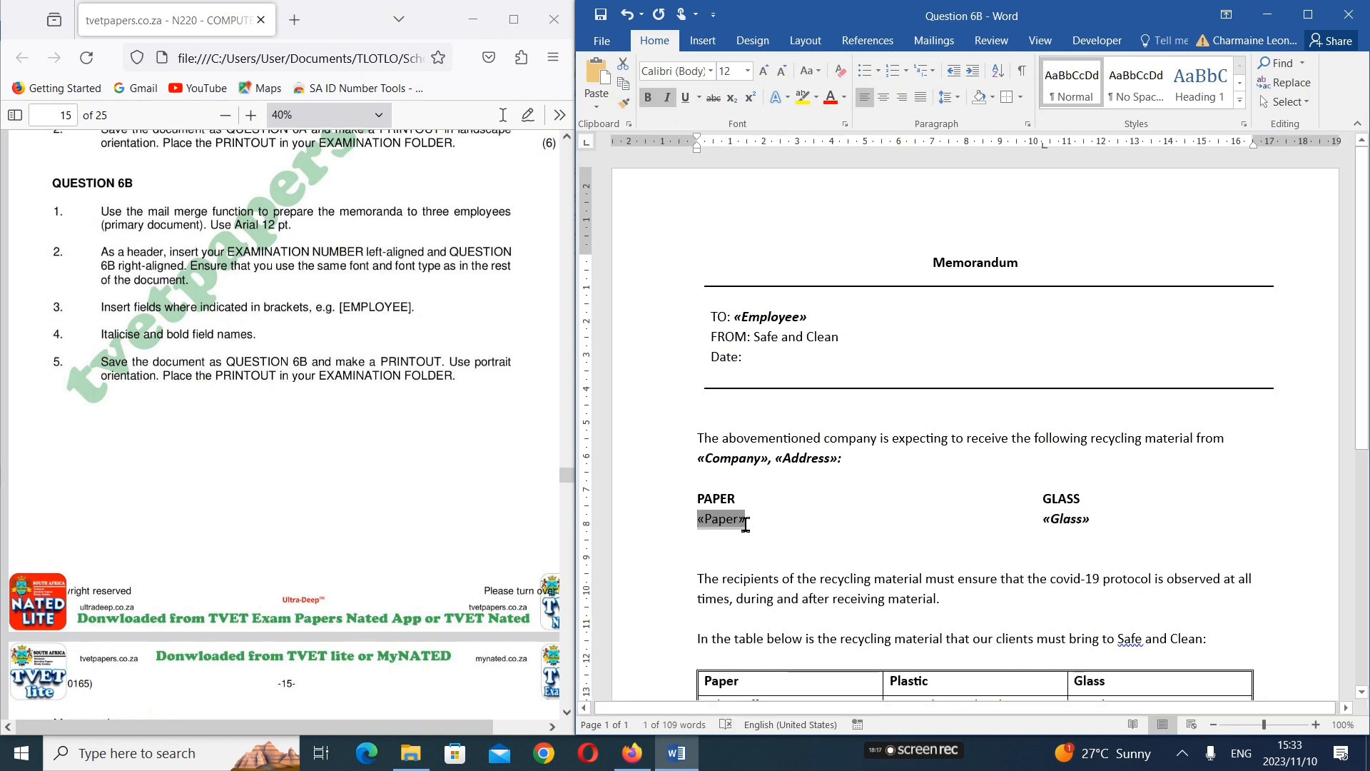
pyautogui.click(751, 524)
pyautogui.moveTo(751, 524); pyautogui.dragTo(697, 520)
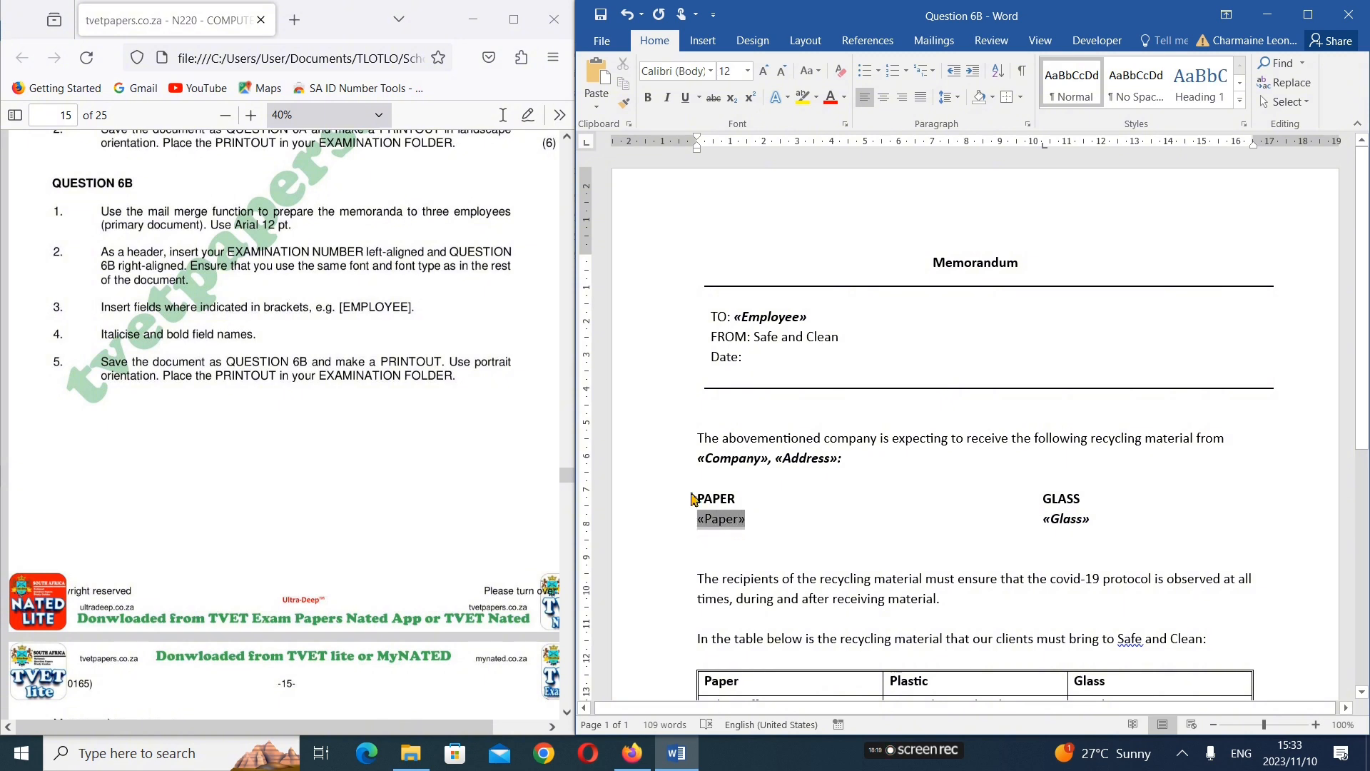
pyautogui.click(667, 98)
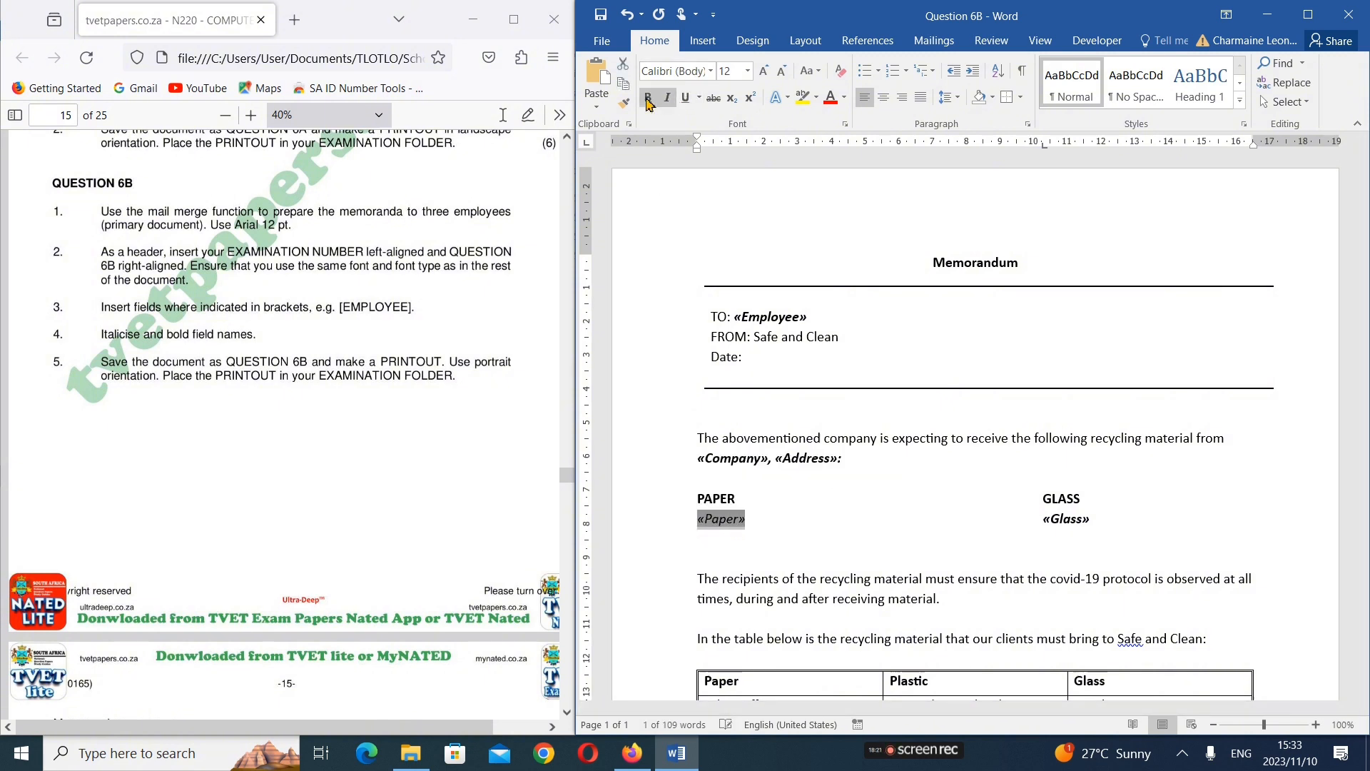
pyautogui.click(647, 98)
pyautogui.click(749, 458)
pyautogui.click(866, 507)
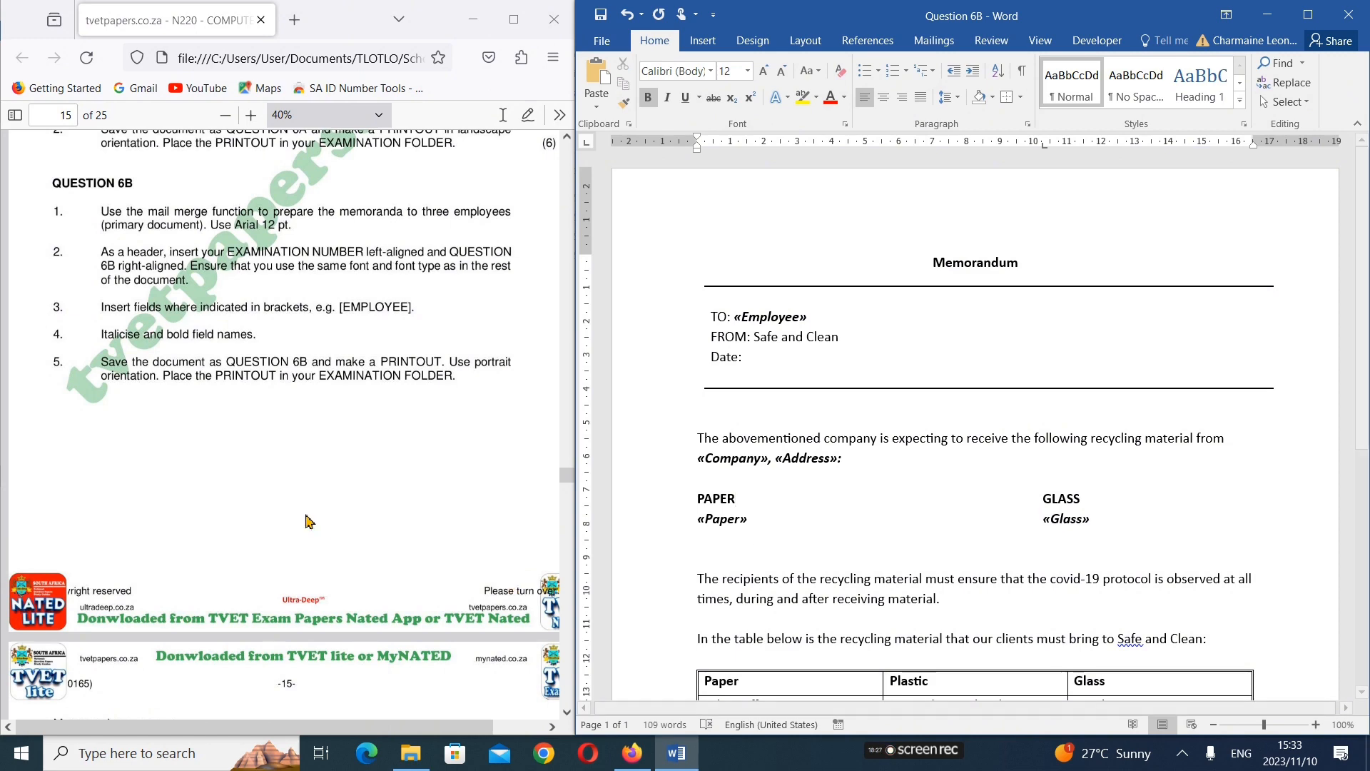
# Compare the memorandum's layout and table with the Question 6B sample in the exam paper
pyautogui.scroll(-10, 305, 520)
pyautogui.scroll(-3, 305, 520)
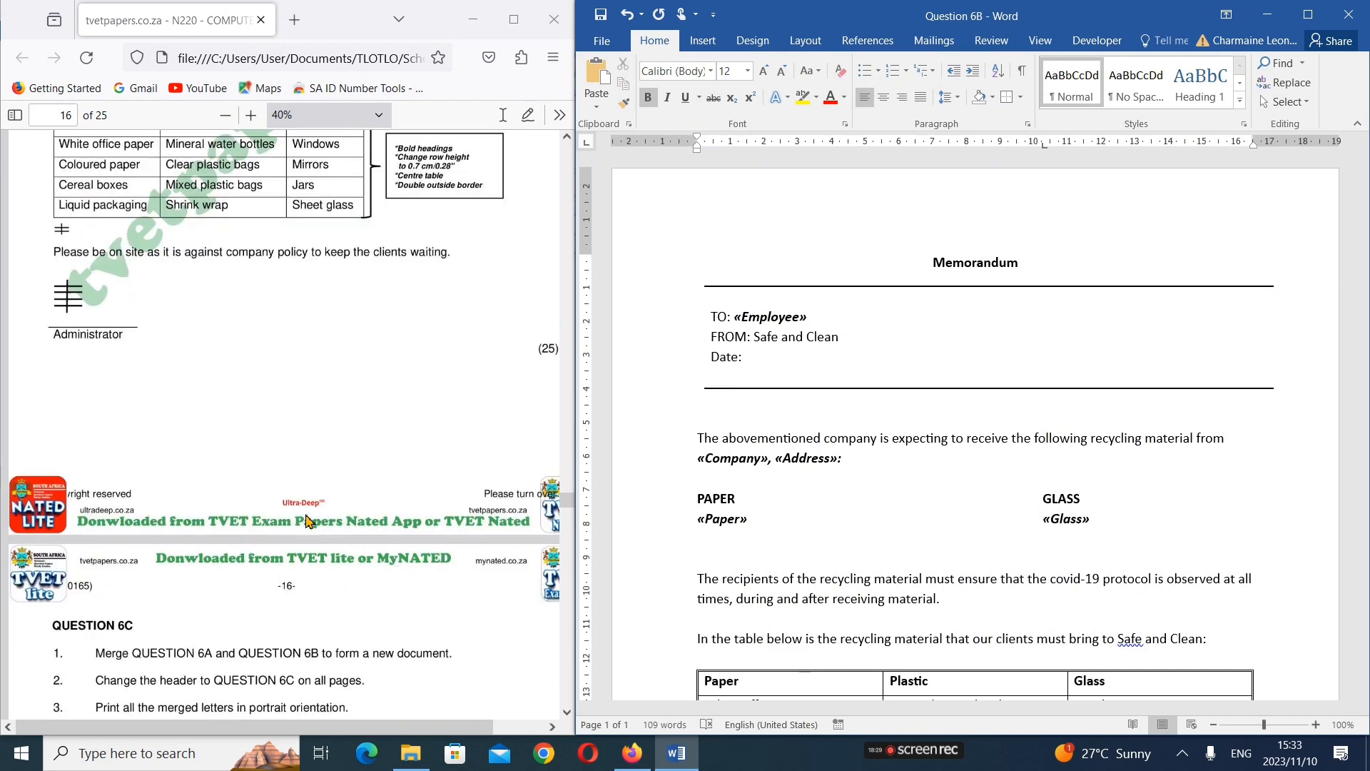
pyautogui.scroll(12, 306, 520)
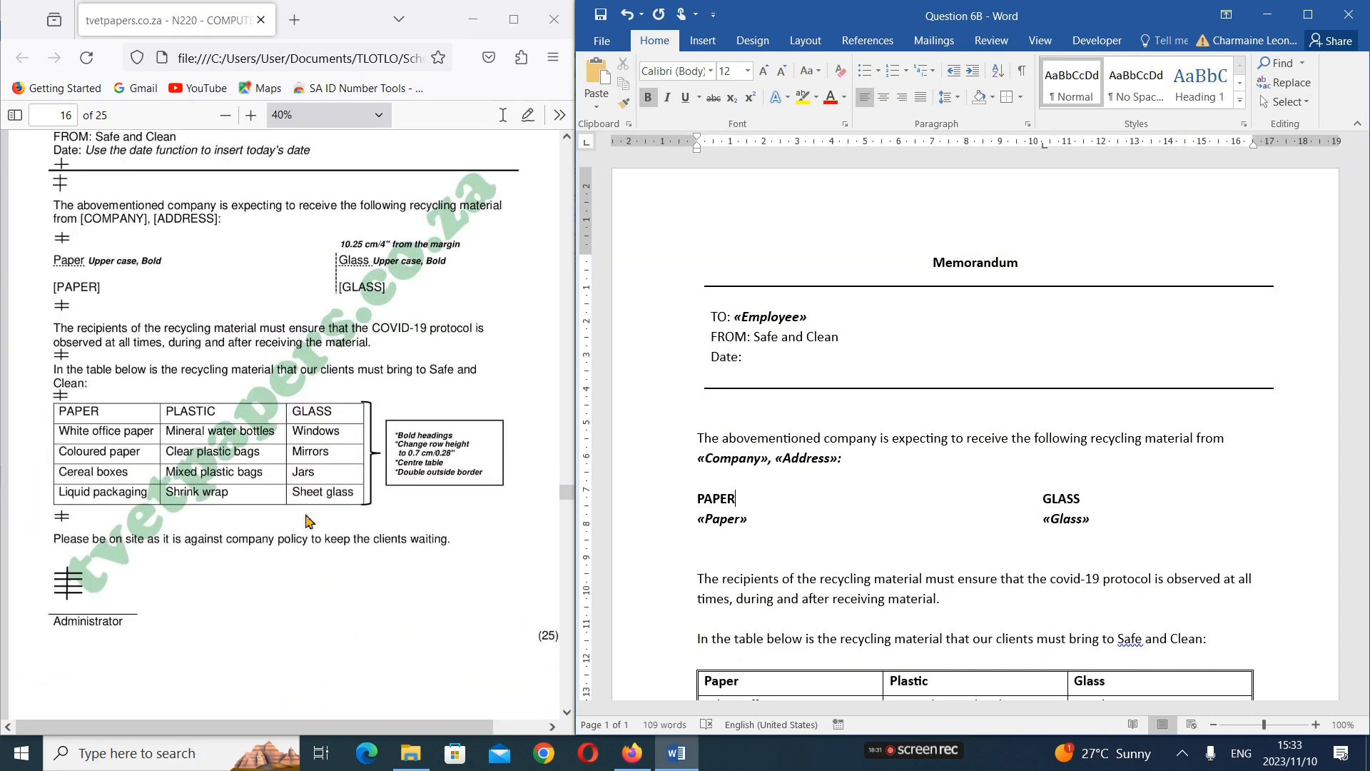
pyautogui.scroll(-6, 305, 520)
pyautogui.scroll(6, 305, 520)
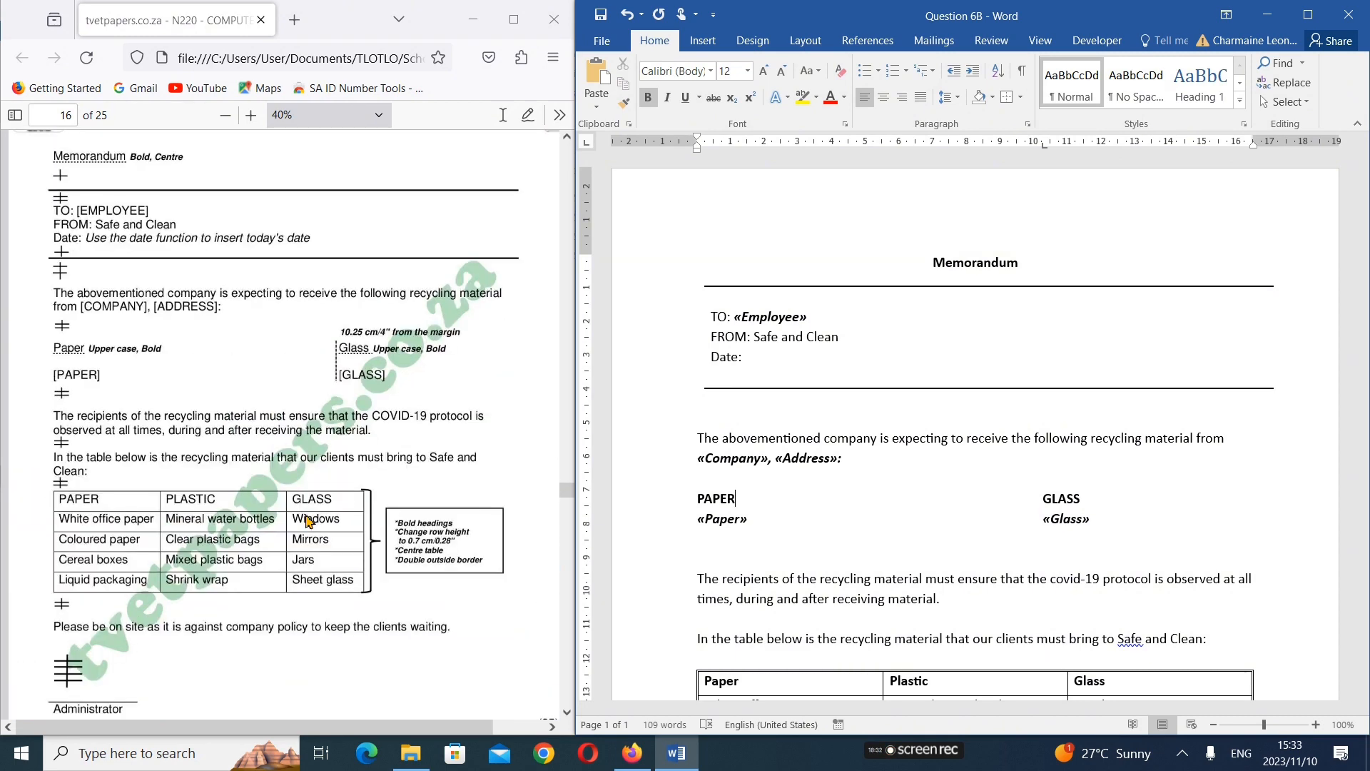
pyautogui.scroll(-3, 306, 521)
pyautogui.scroll(-3, 977, 497)
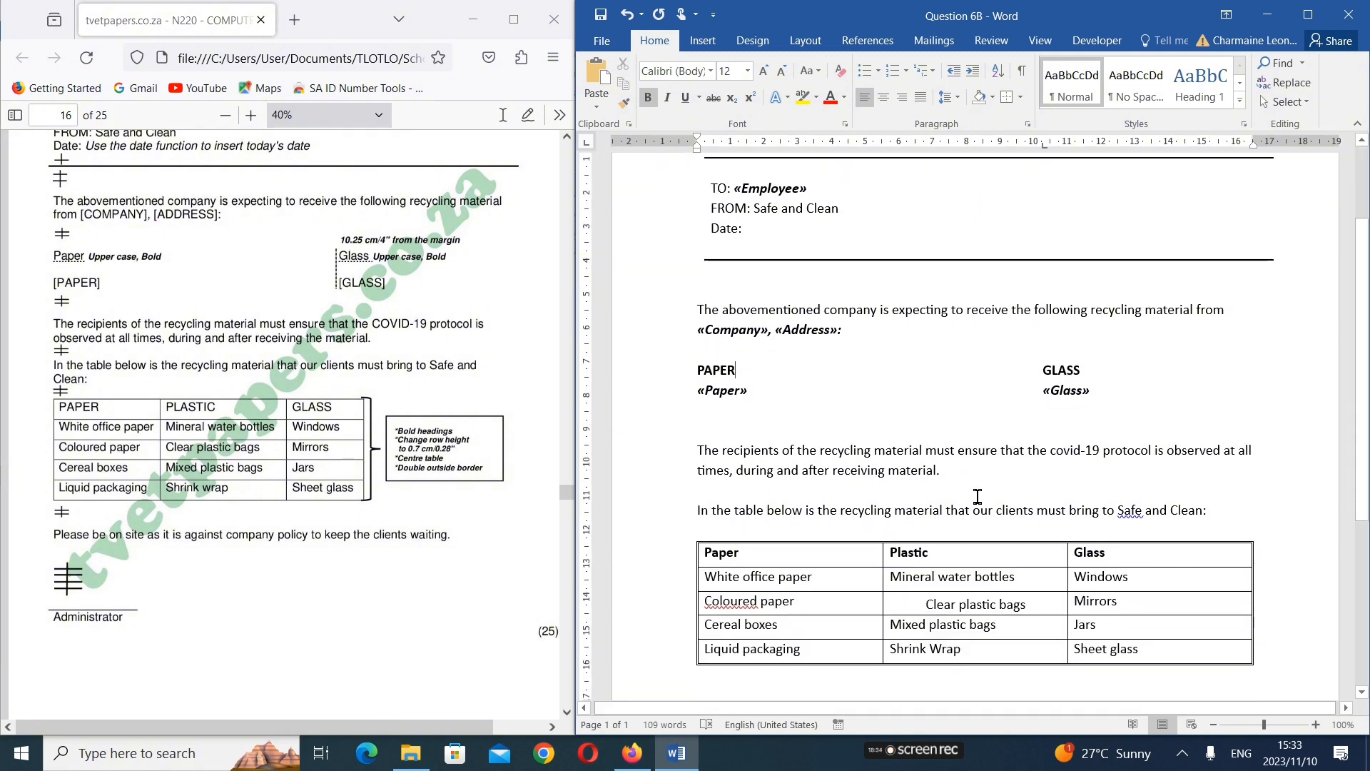
pyautogui.scroll(3, 1213, 355)
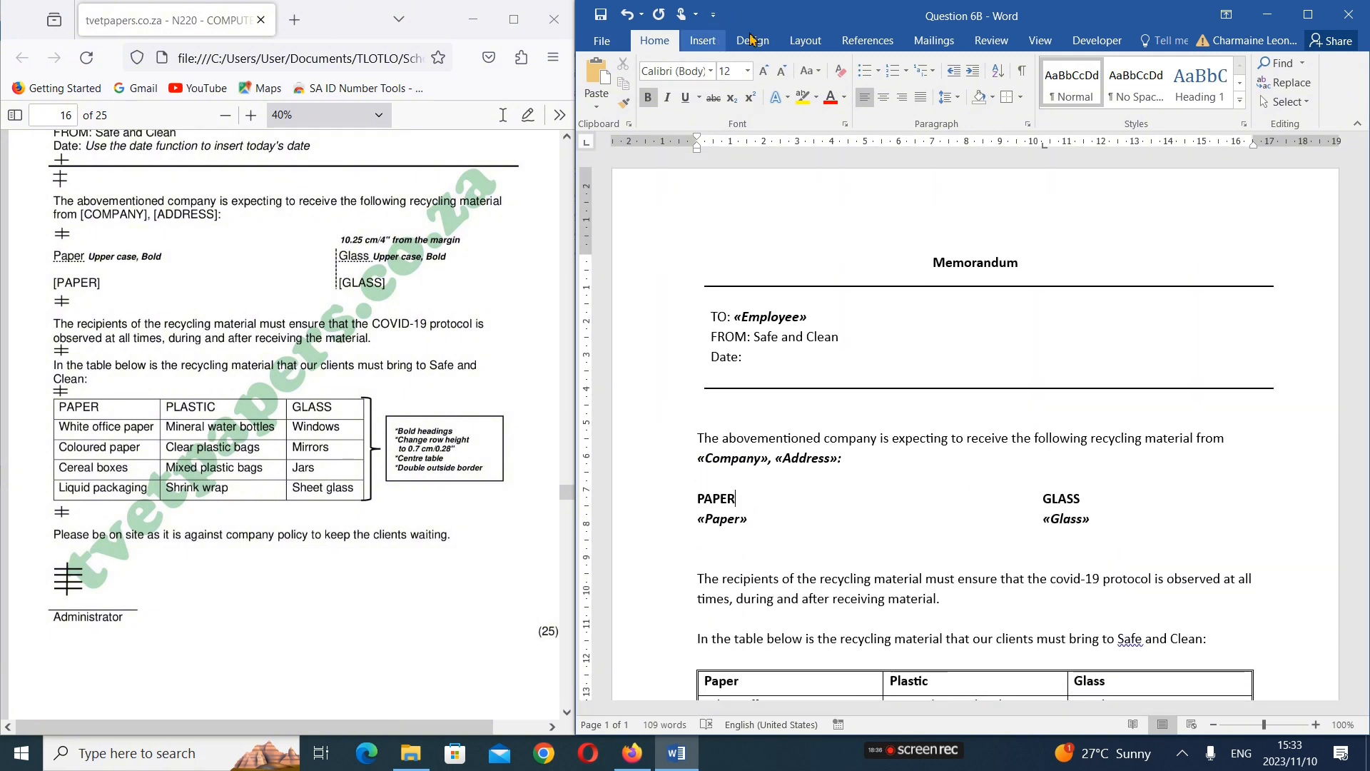
# Preview the merge results for record 1 in the memorandum and return to showing the field names
pyautogui.click(947, 43)
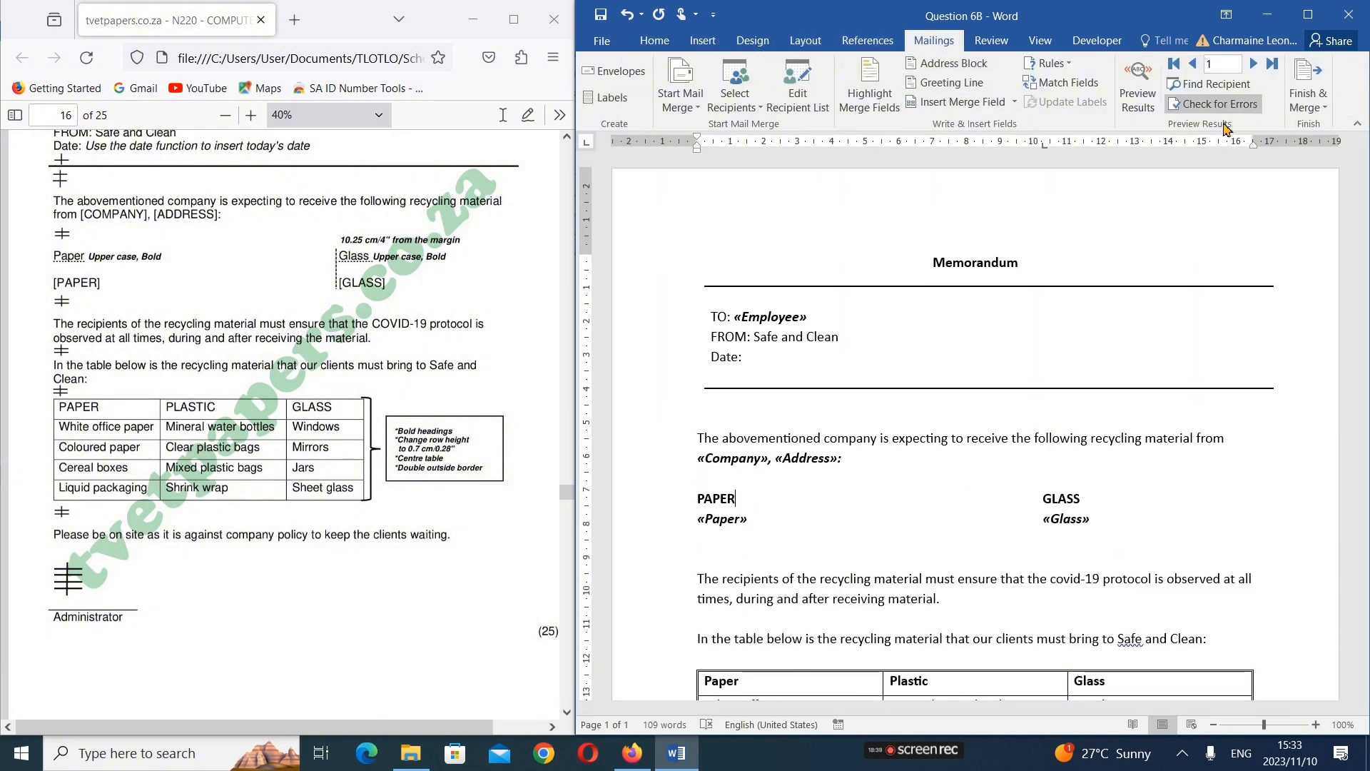
pyautogui.click(1136, 95)
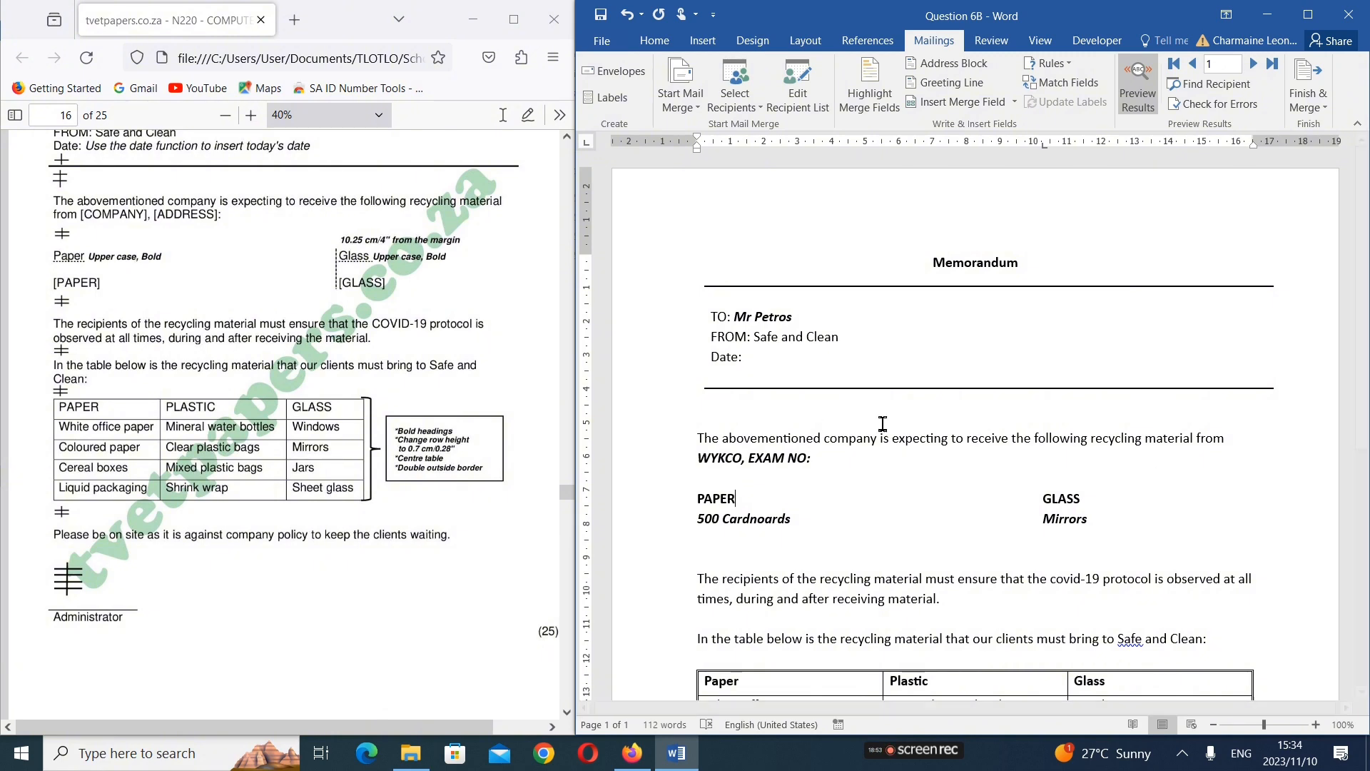
pyautogui.scroll(-4, 916, 563)
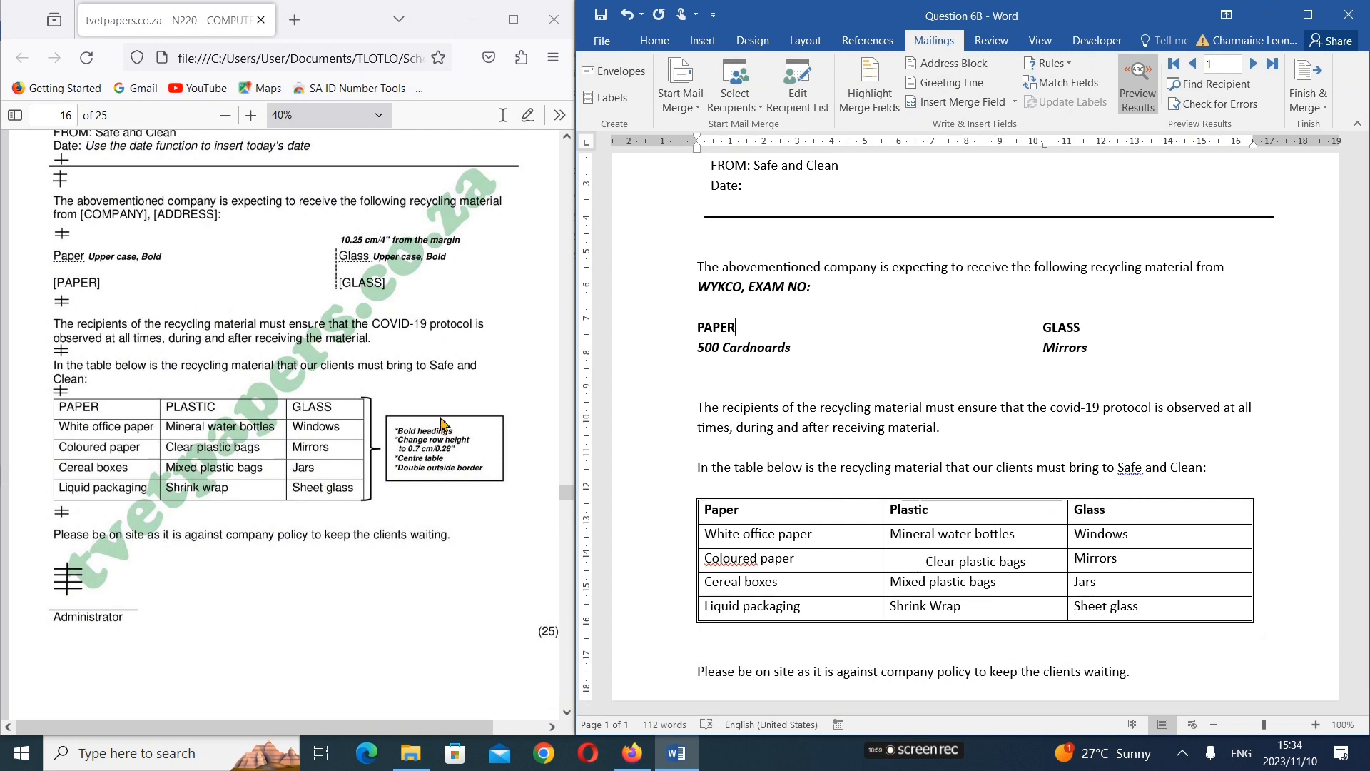
pyautogui.click(1137, 86)
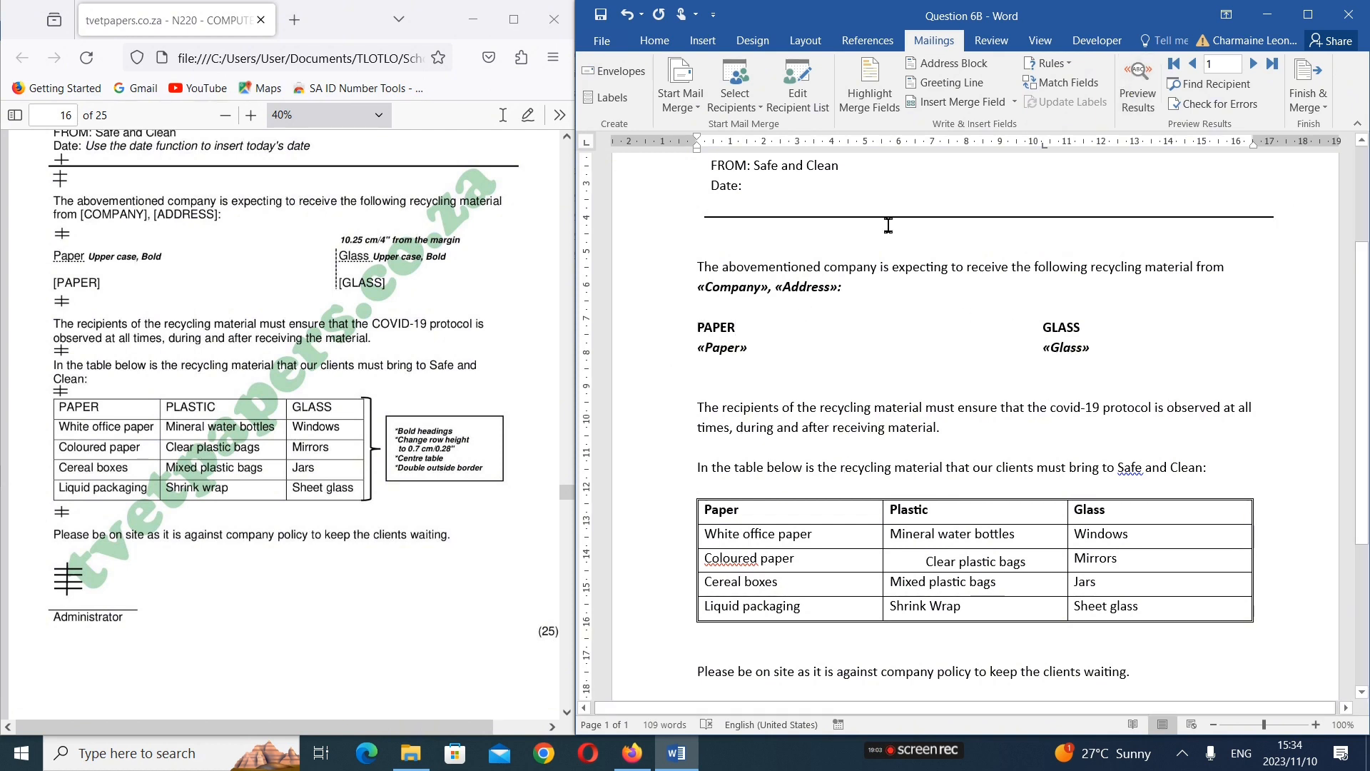
# Check the memorandum's merge preview against the Question 6A data table in the exam paper and switch the preview off again
pyautogui.scroll(2, 920, 268)
pyautogui.scroll(1, 921, 268)
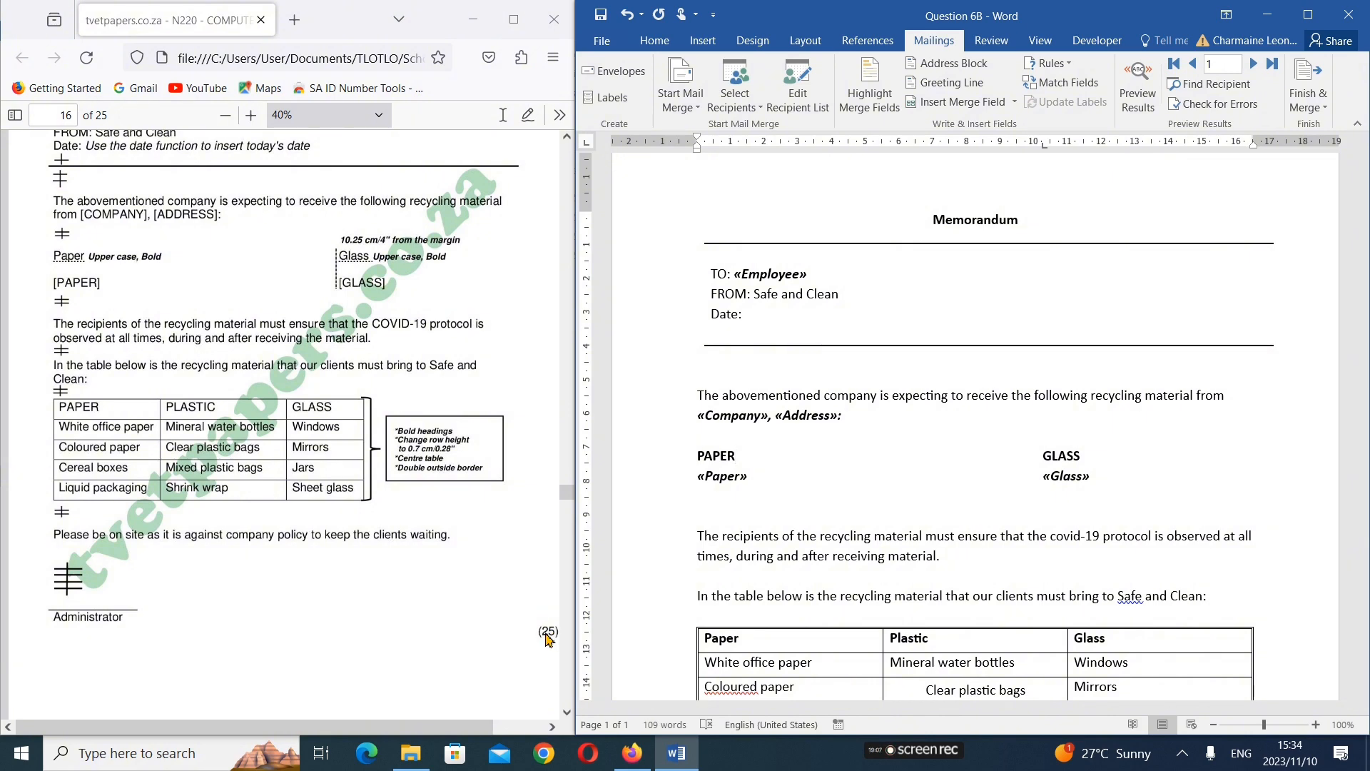
pyautogui.scroll(5, 183, 412)
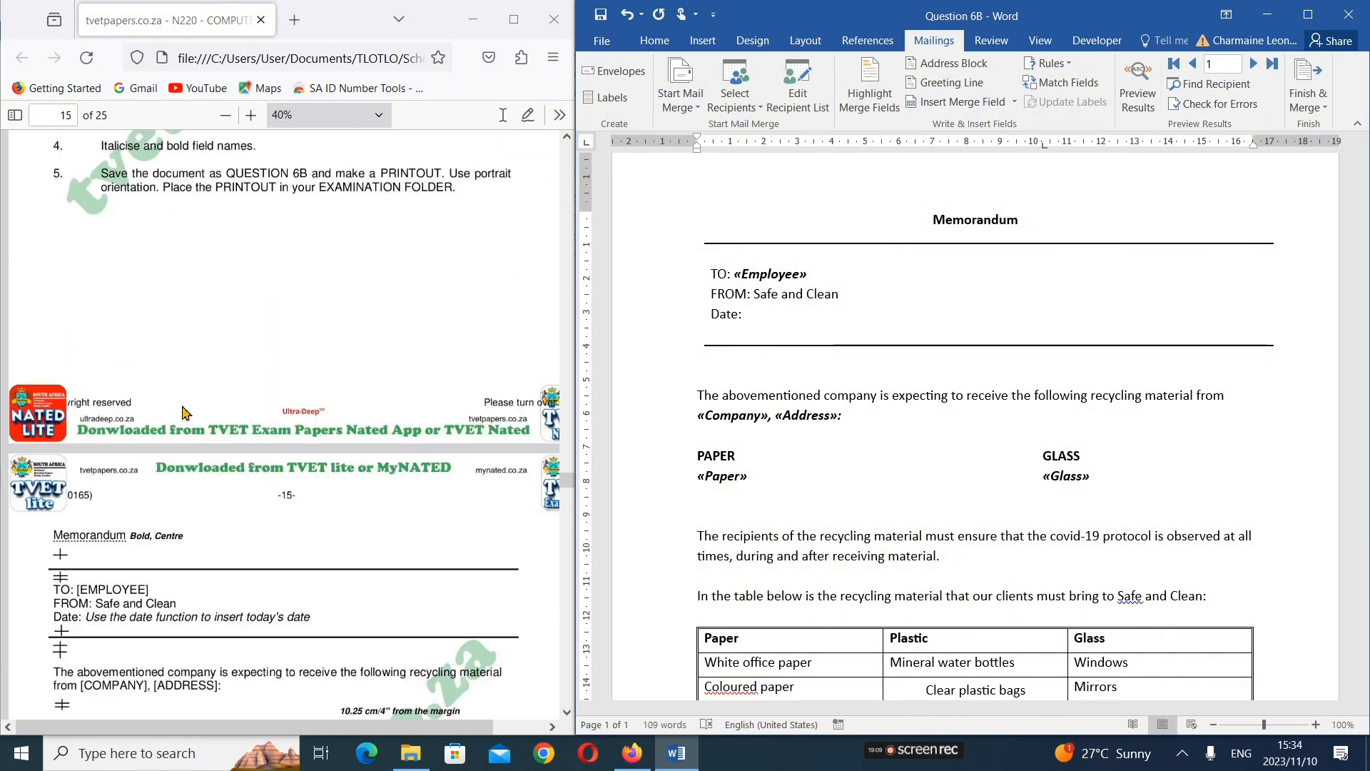
pyautogui.scroll(4, 183, 412)
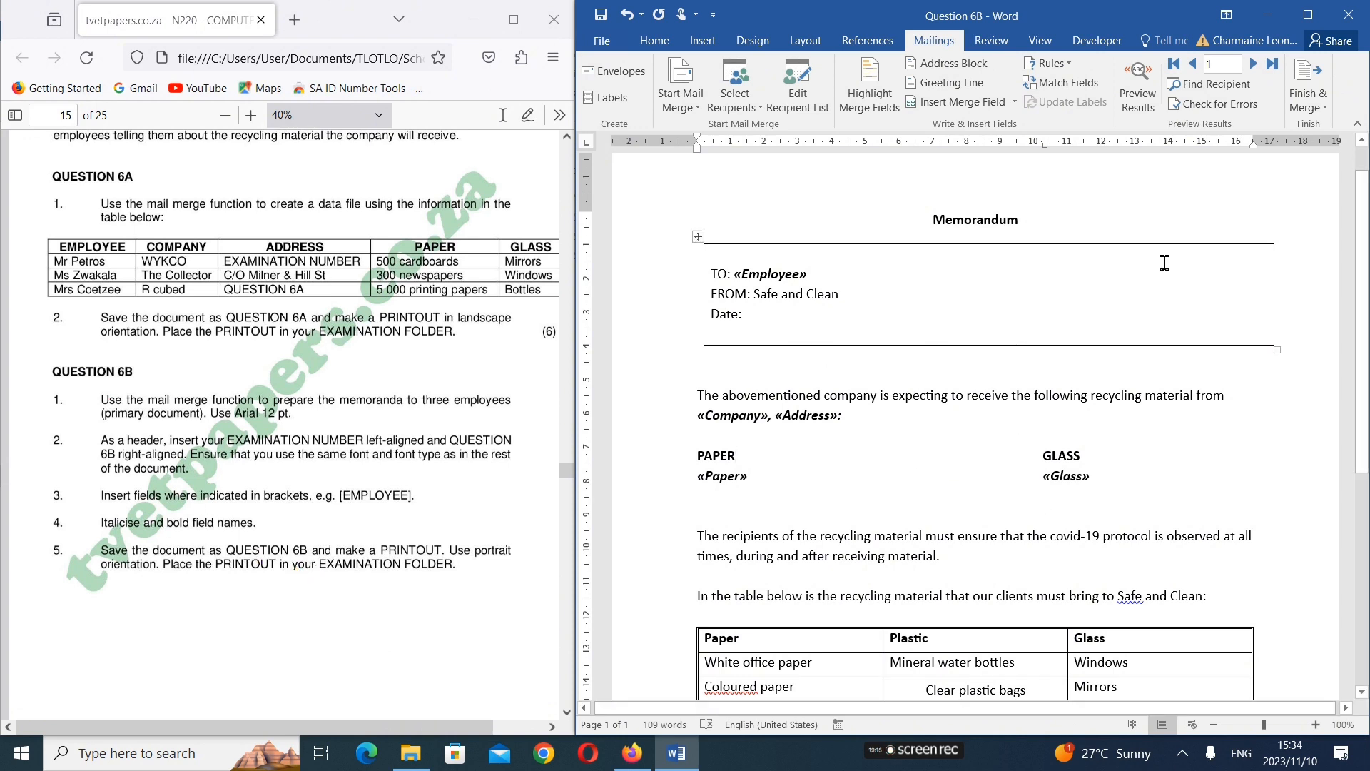
pyautogui.click(1139, 92)
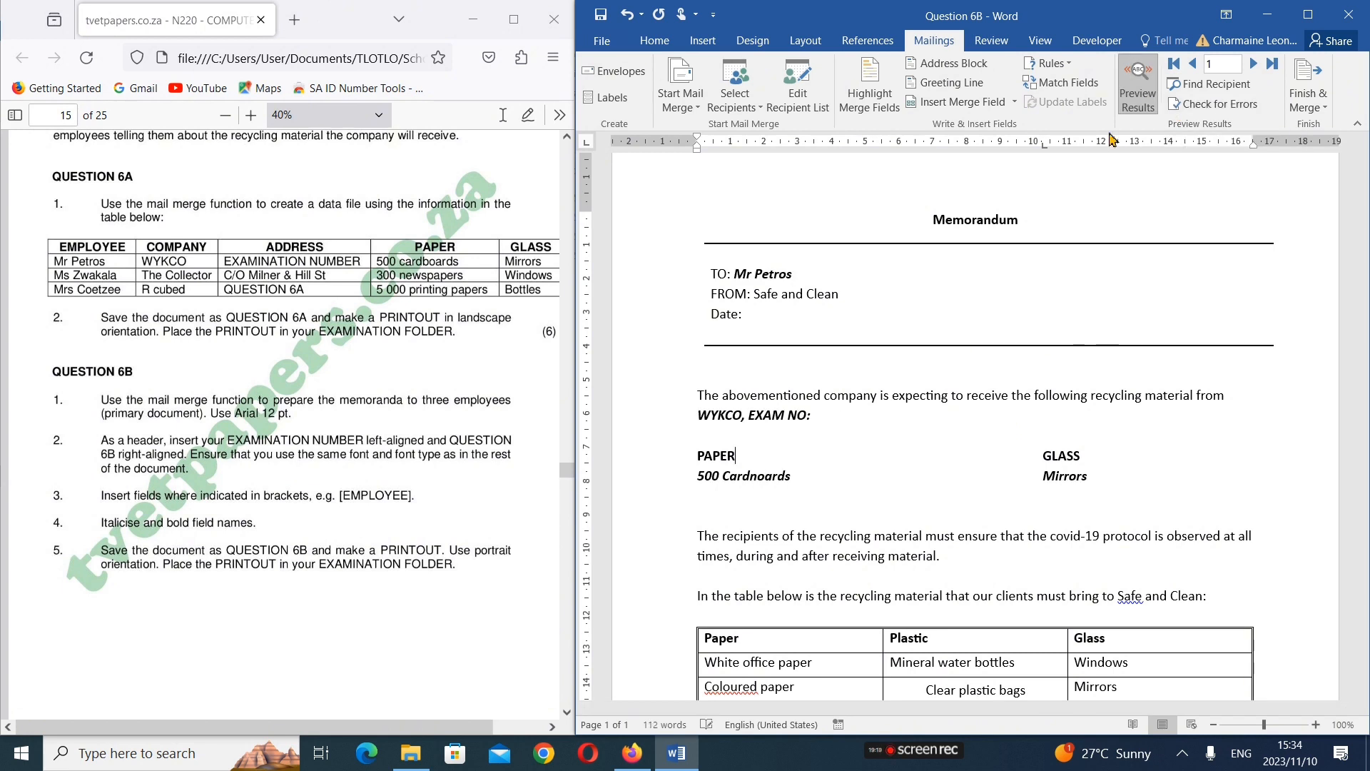
pyautogui.click(1140, 89)
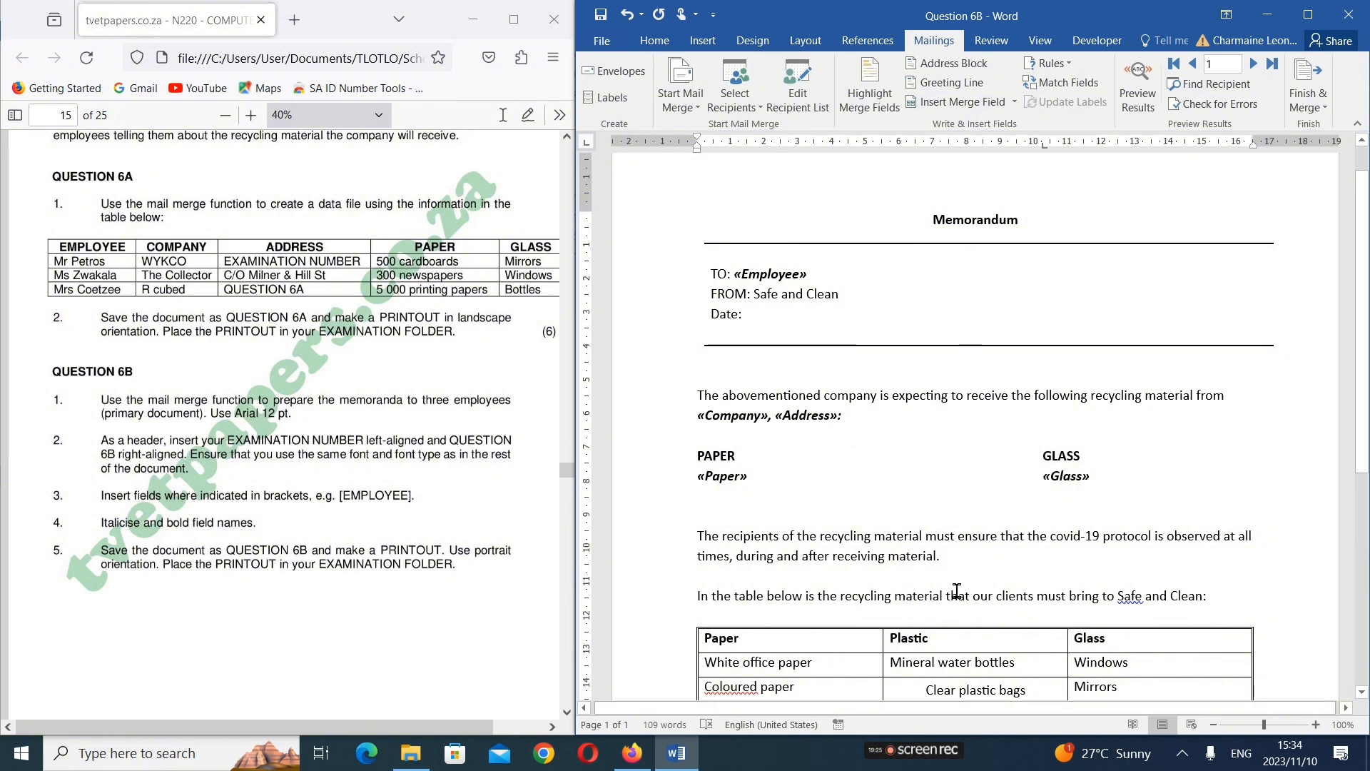
# Review the rest of the memorandum and read the Question 6C merge, header, printing and saving instructions in the exam paper
pyautogui.scroll(-3, 928, 500)
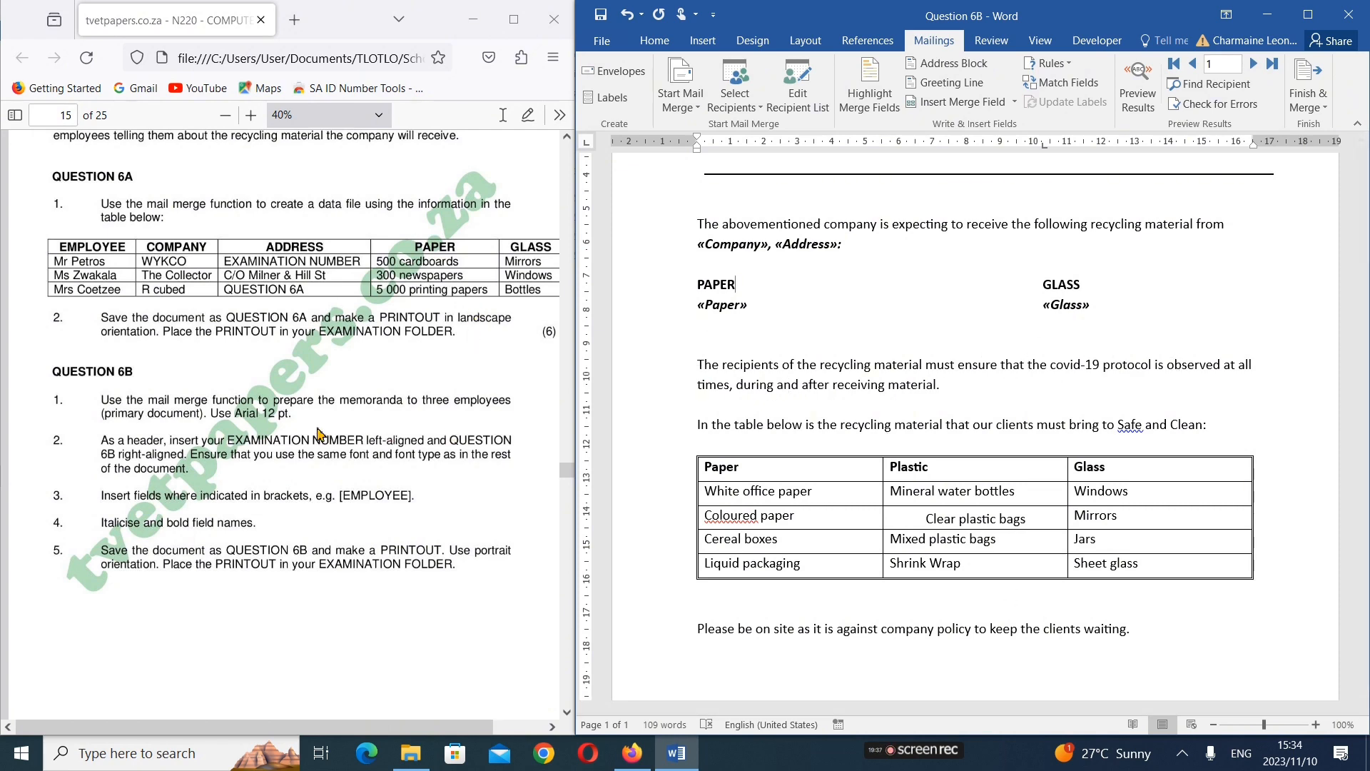
pyautogui.scroll(-4, 243, 467)
pyautogui.scroll(-2, 244, 467)
pyautogui.scroll(-6, 243, 468)
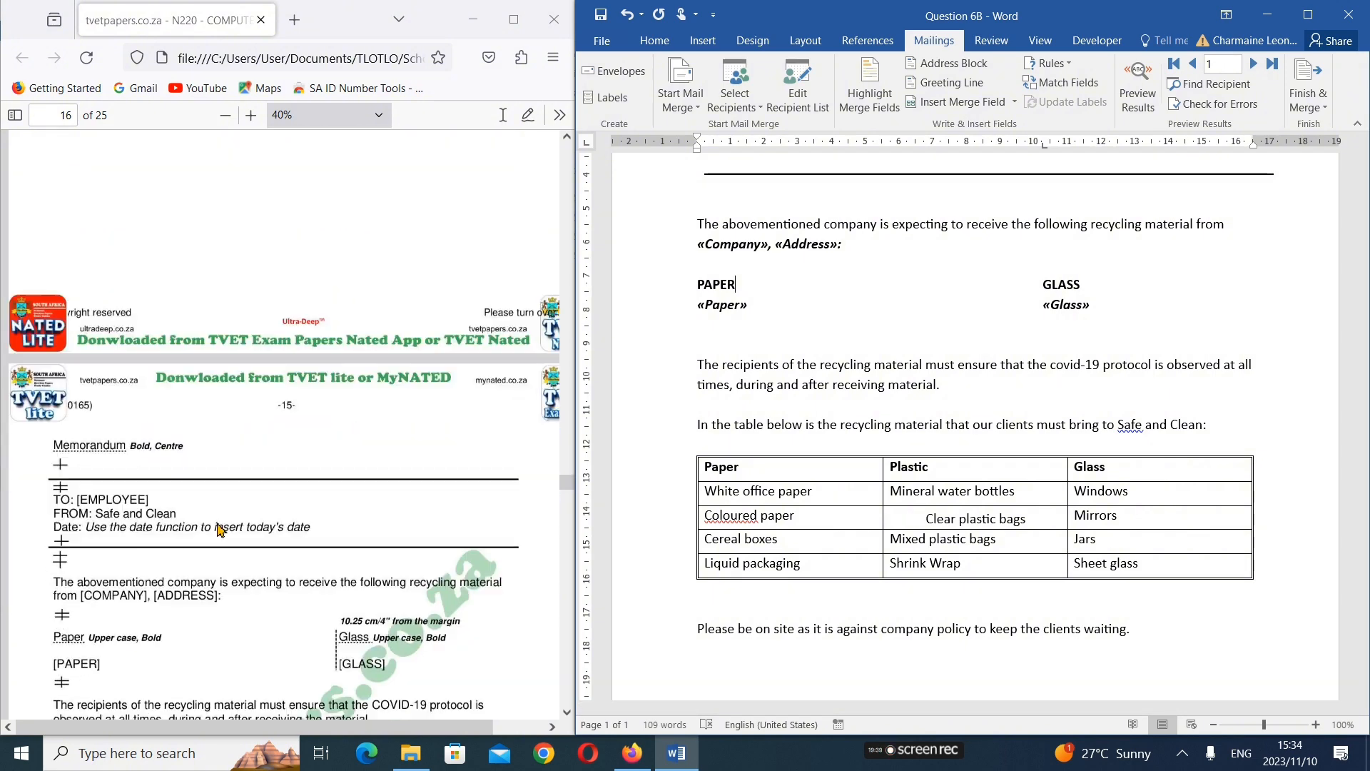
pyautogui.scroll(-7, 217, 526)
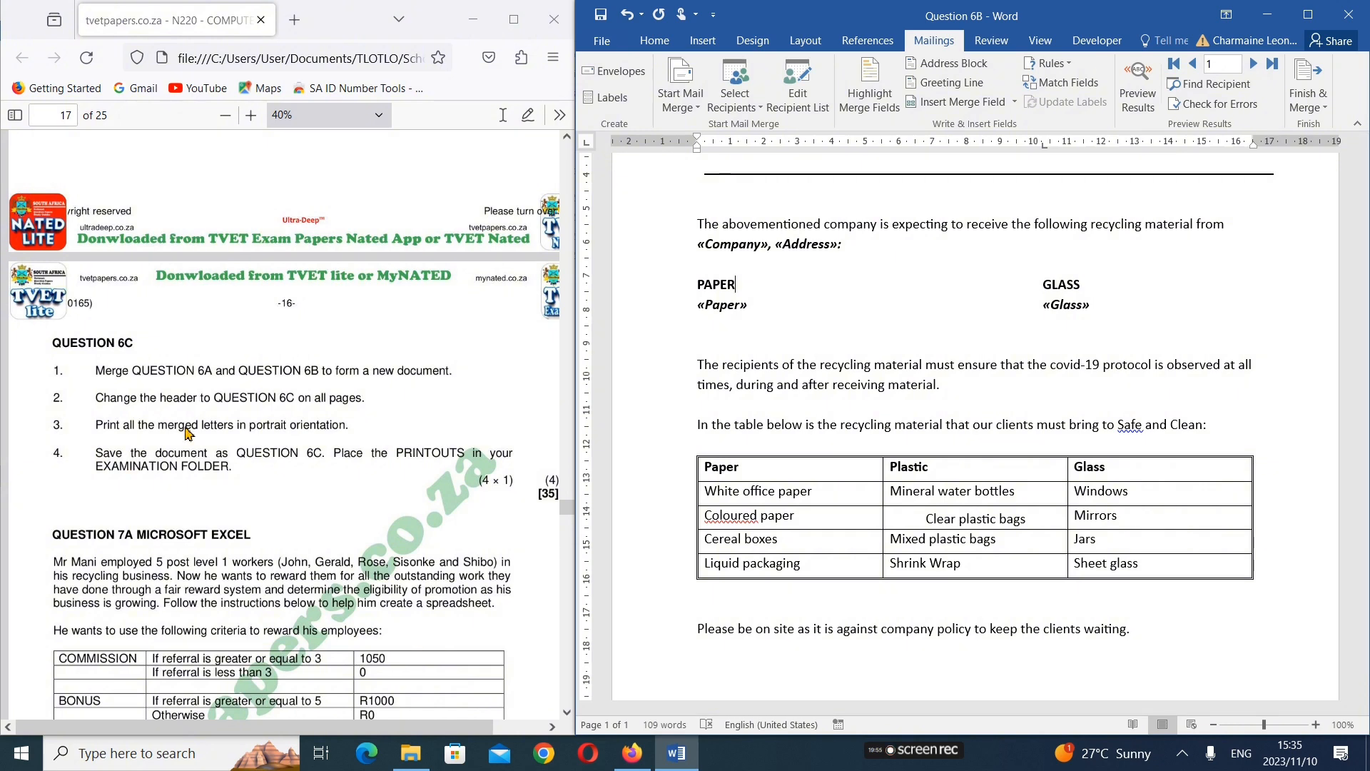
pyautogui.scroll(5, 187, 431)
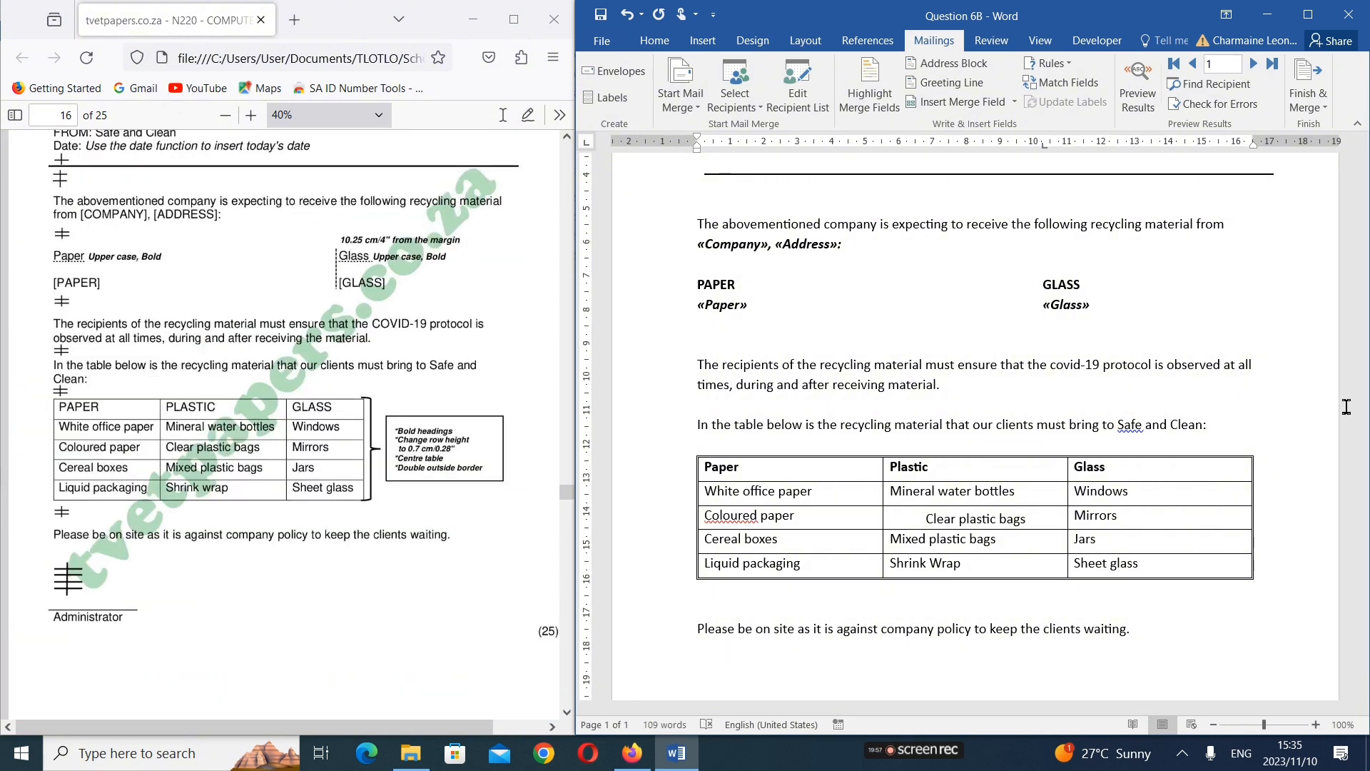
# Choose portrait orientation in the memorandum's print settings, as the Question 6B instructions require, and return to the document without printing
pyautogui.click(601, 40)
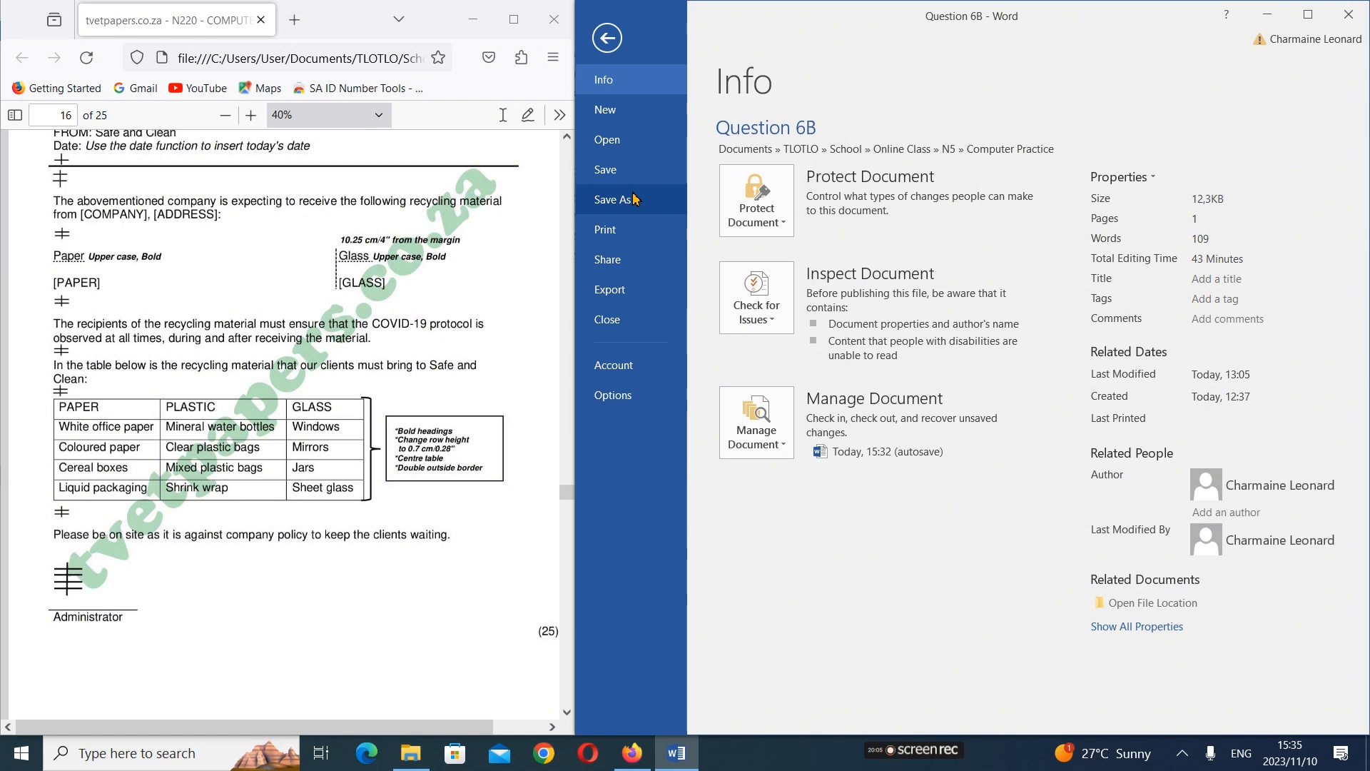
pyautogui.click(634, 234)
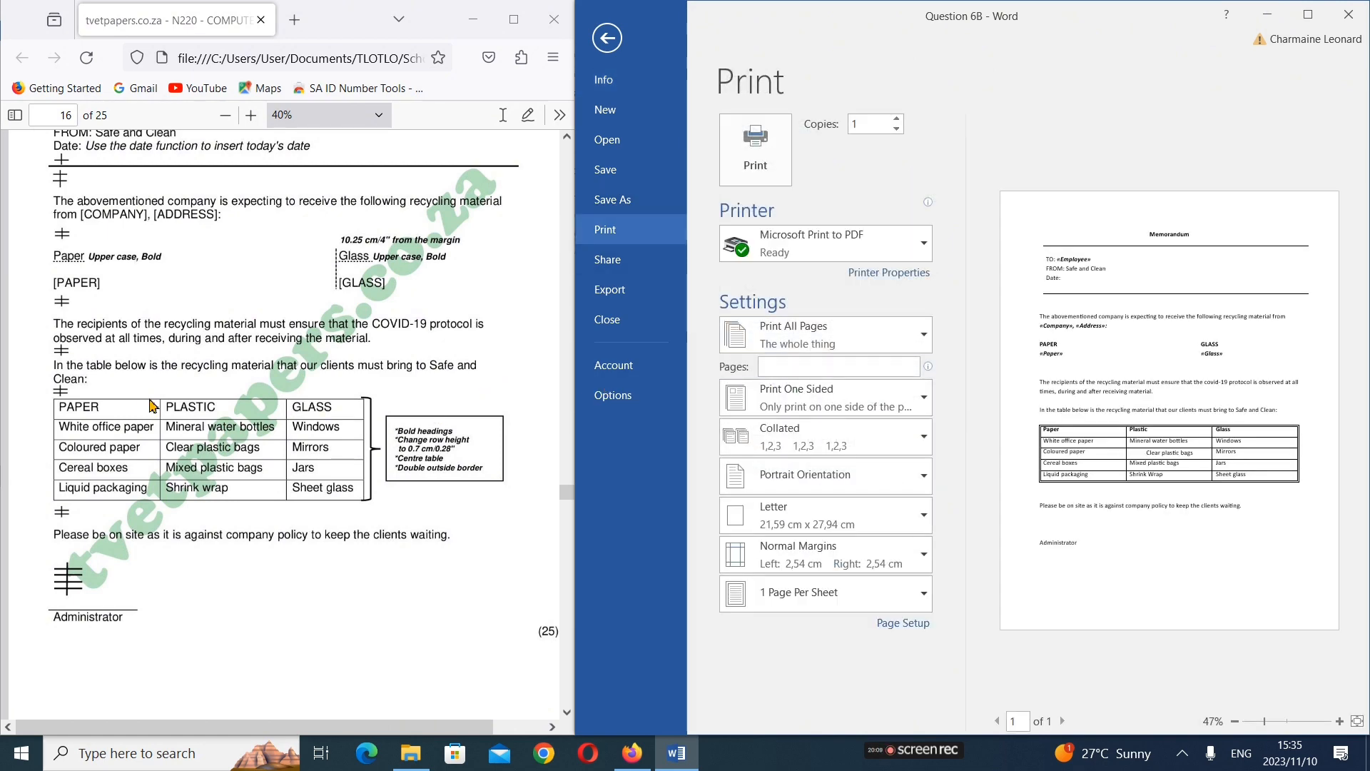
pyautogui.scroll(2, 151, 405)
pyautogui.scroll(10, 151, 405)
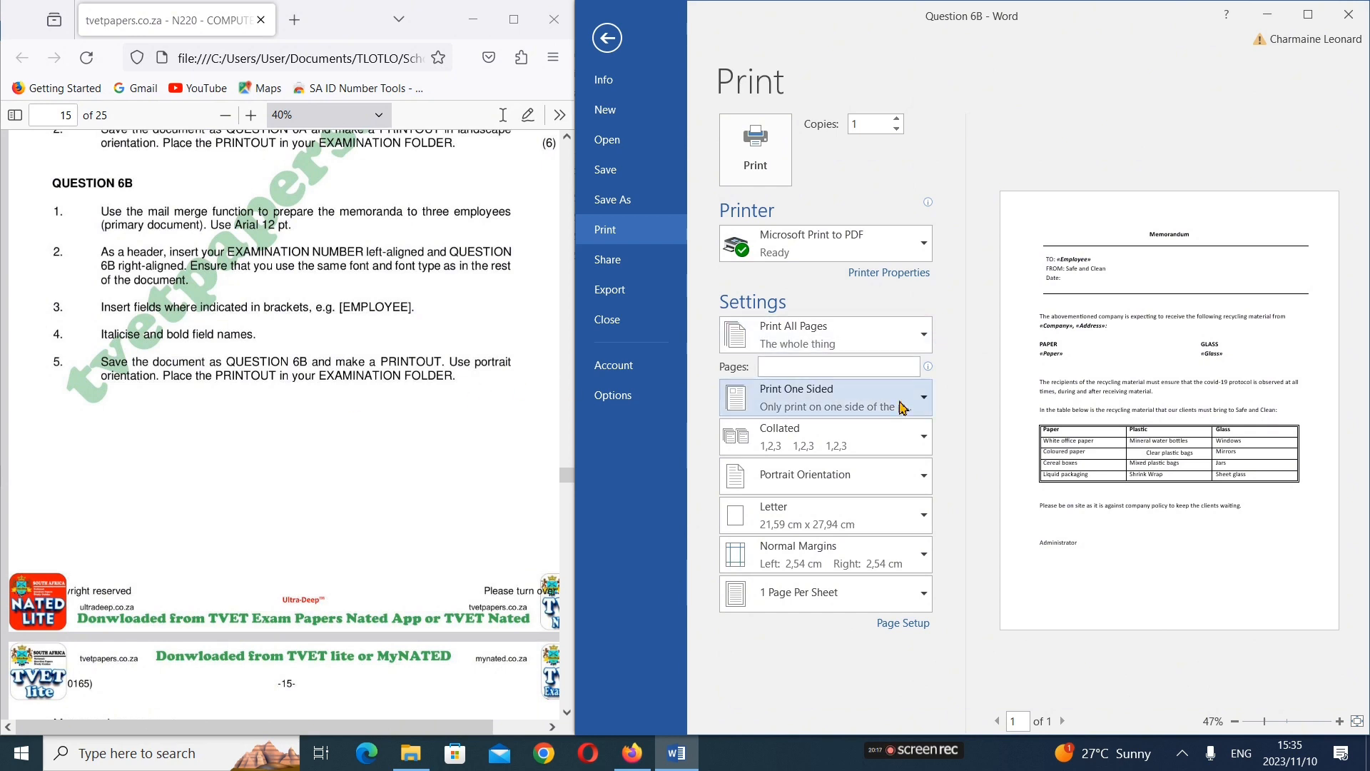
pyautogui.click(893, 471)
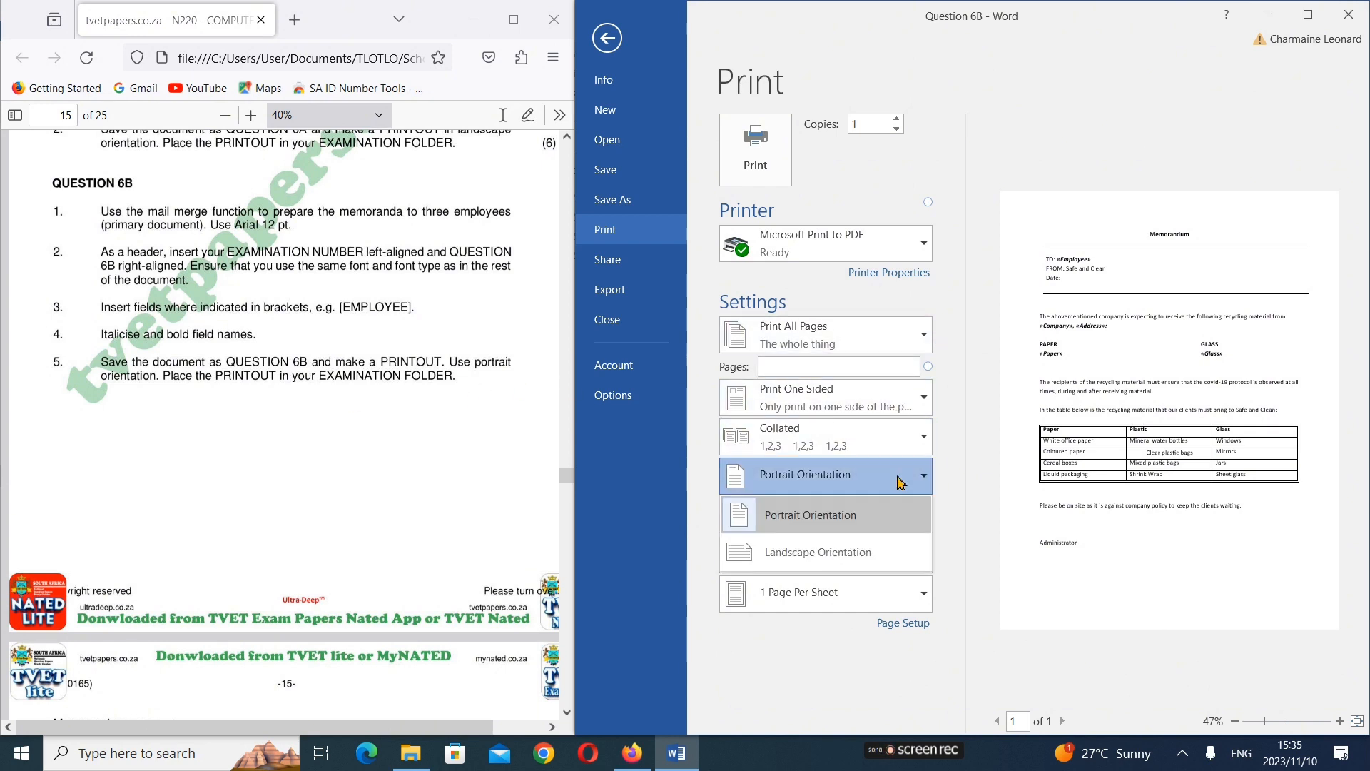
pyautogui.click(820, 510)
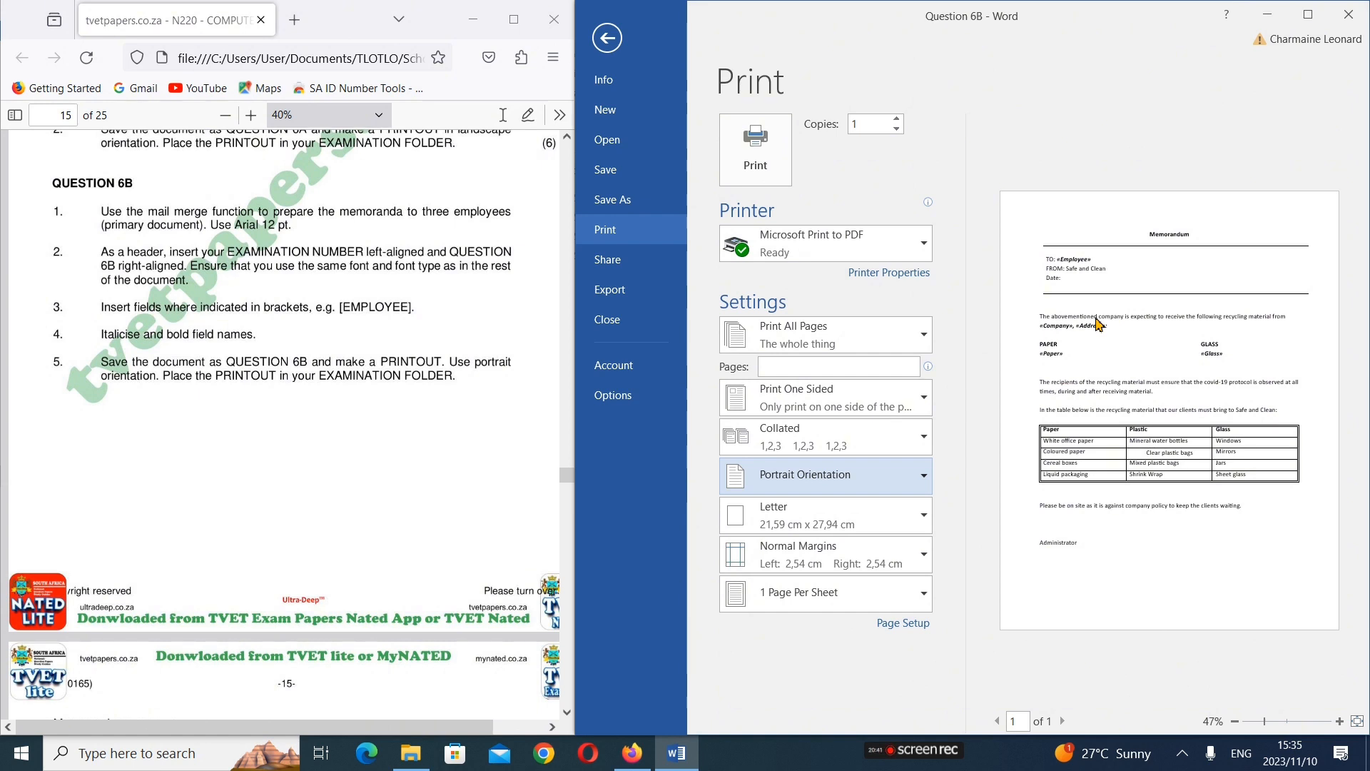
pyautogui.click(601, 46)
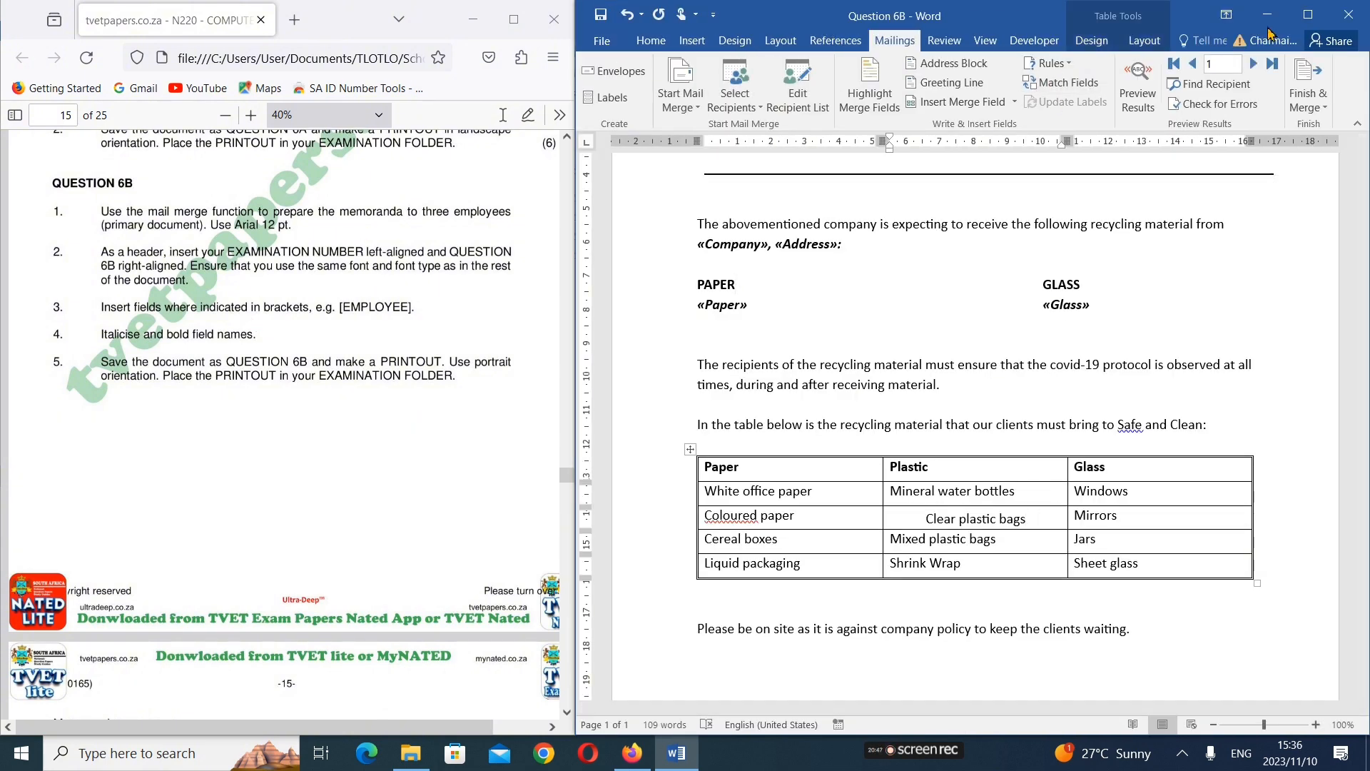
# Examine the design options, row height and alignment settings of the recycling material table in the memorandum
pyautogui.click(1110, 36)
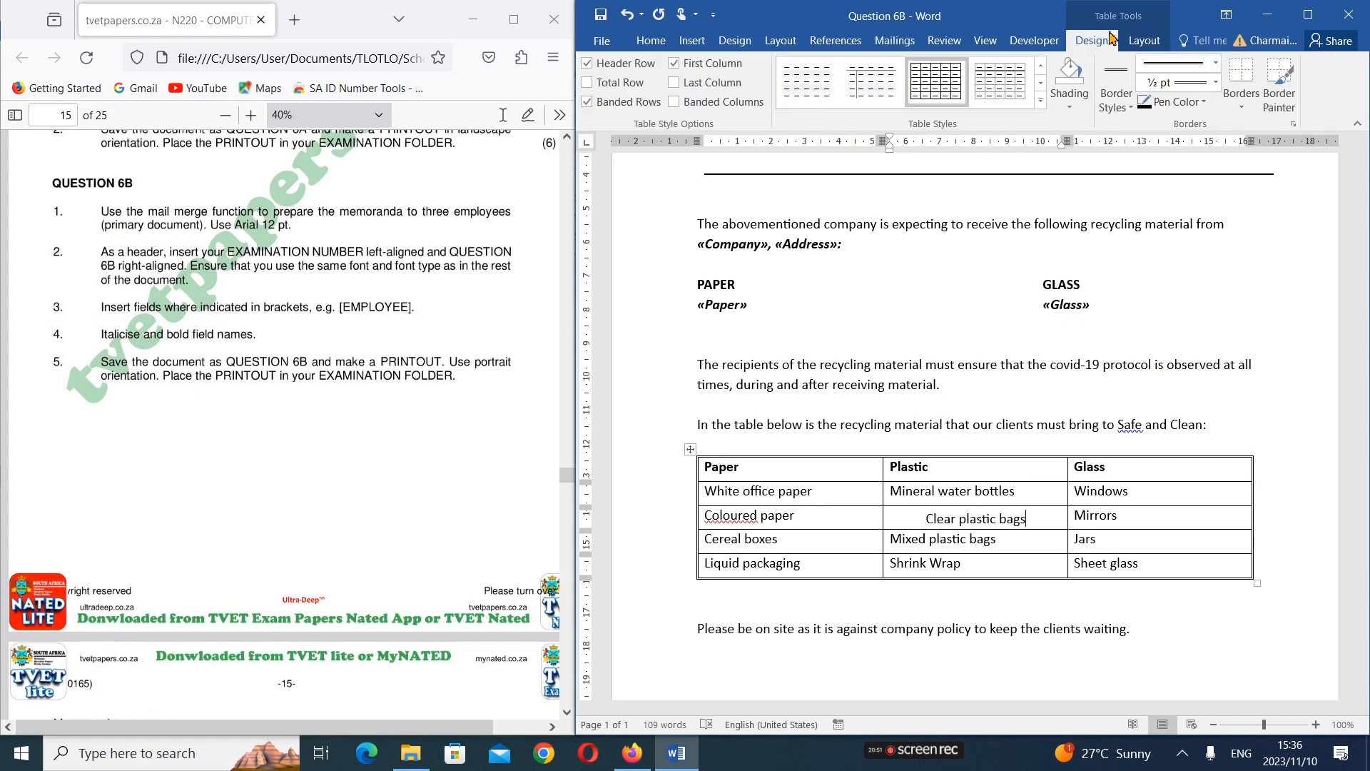
pyautogui.click(1145, 41)
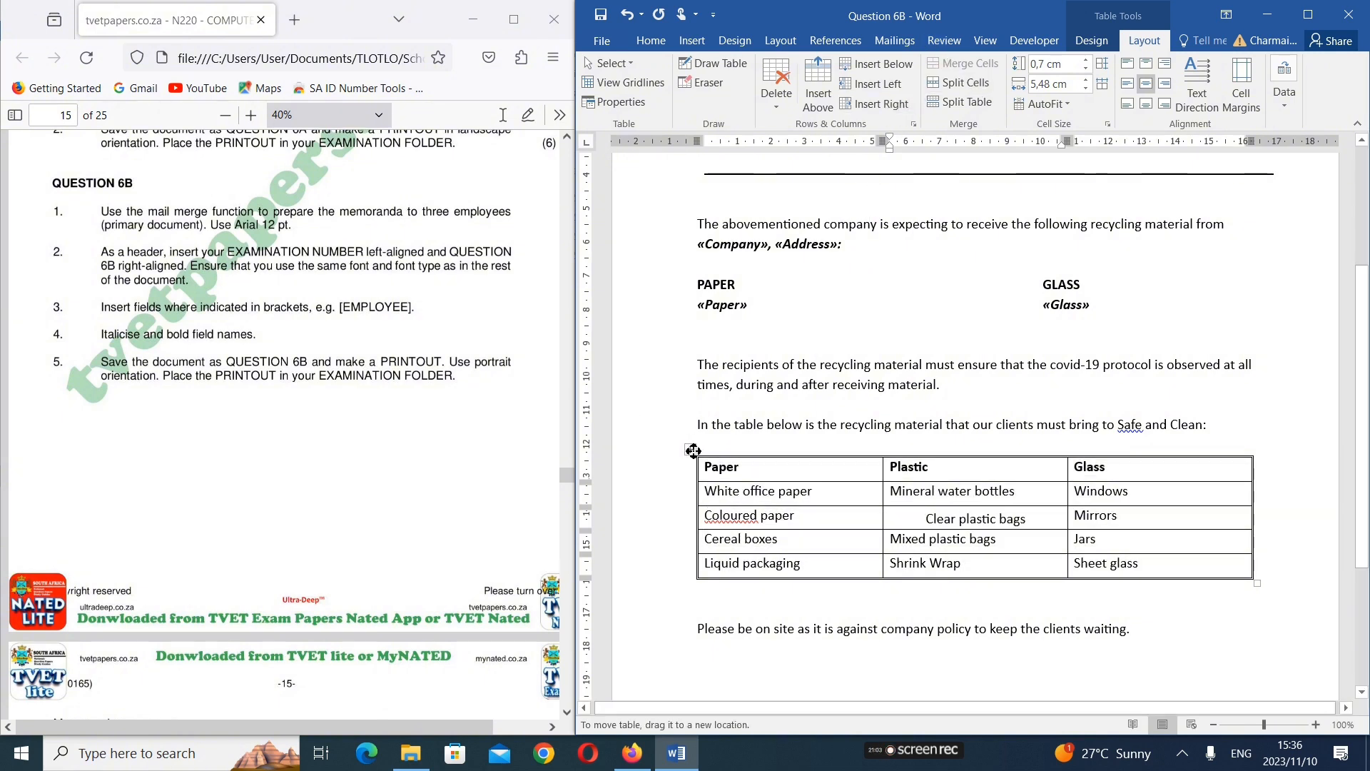
pyautogui.moveTo(704, 455)
pyautogui.mouseDown()
pyautogui.moveTo(731, 459)
pyautogui.moveTo(725, 441)
pyautogui.moveTo(691, 438)
pyautogui.moveTo(702, 448)
pyautogui.mouseUp()
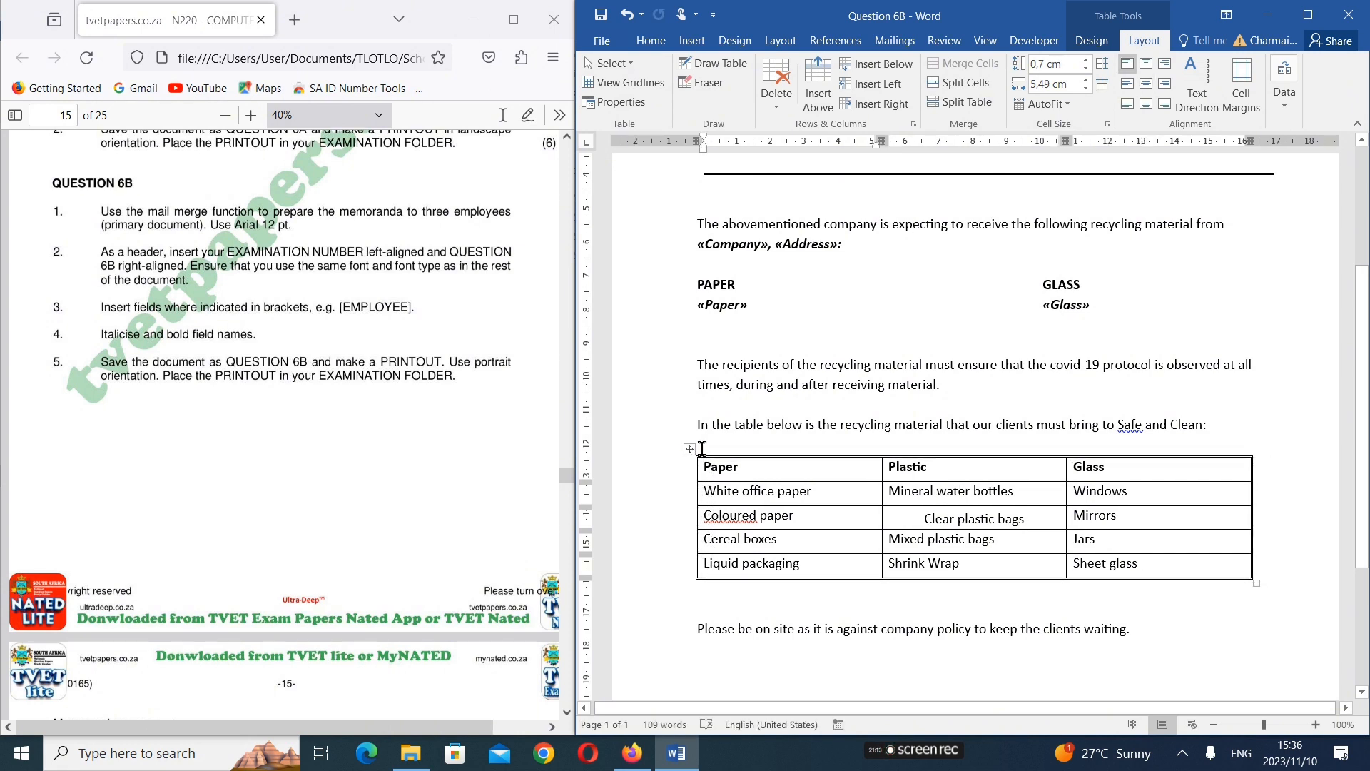
pyautogui.click(702, 451)
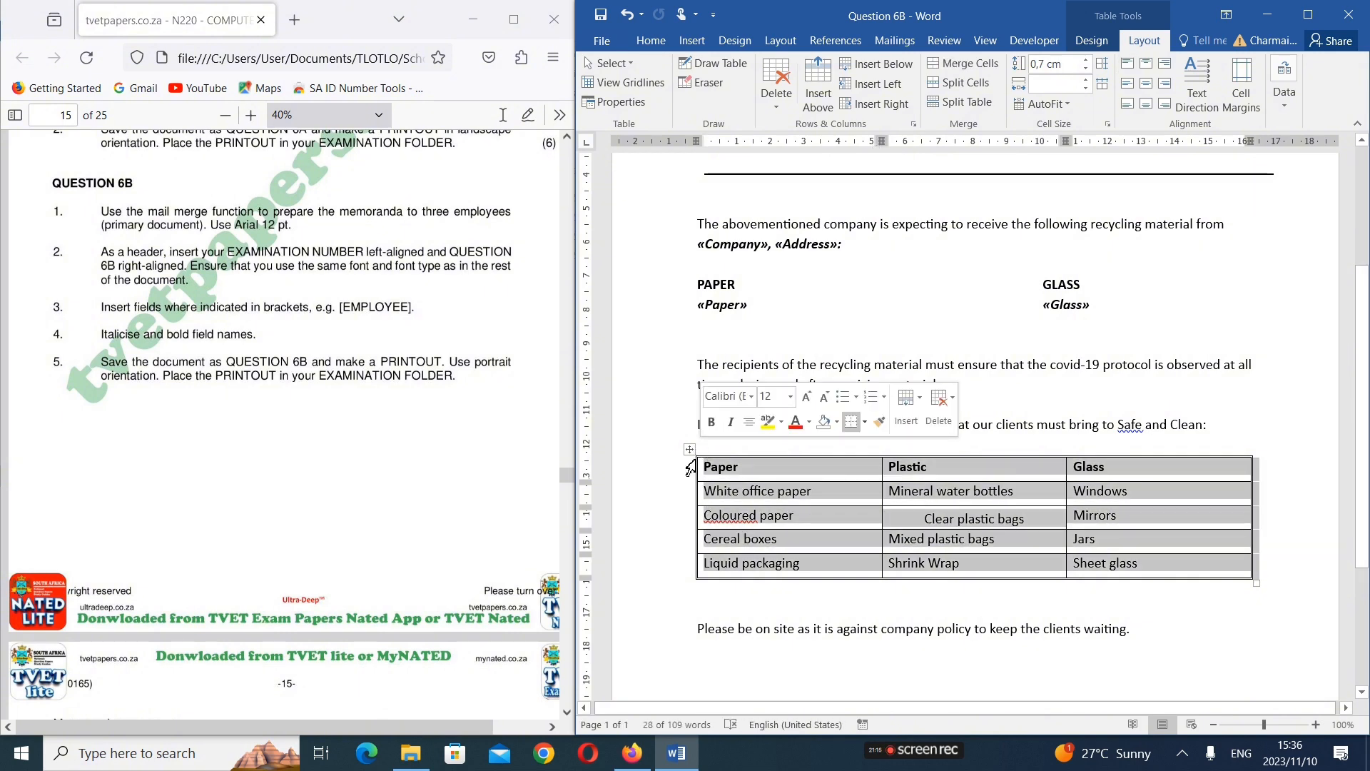
pyautogui.click(977, 592)
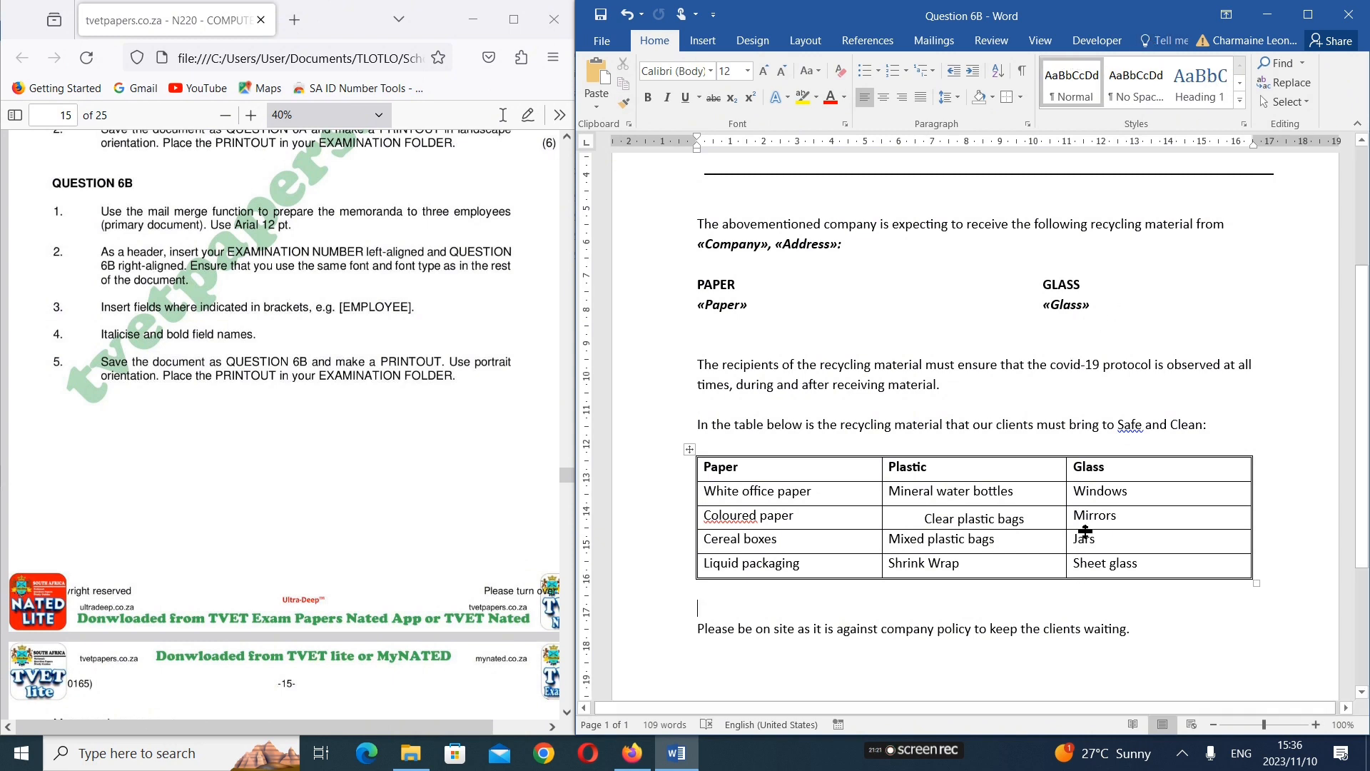
pyautogui.click(1046, 473)
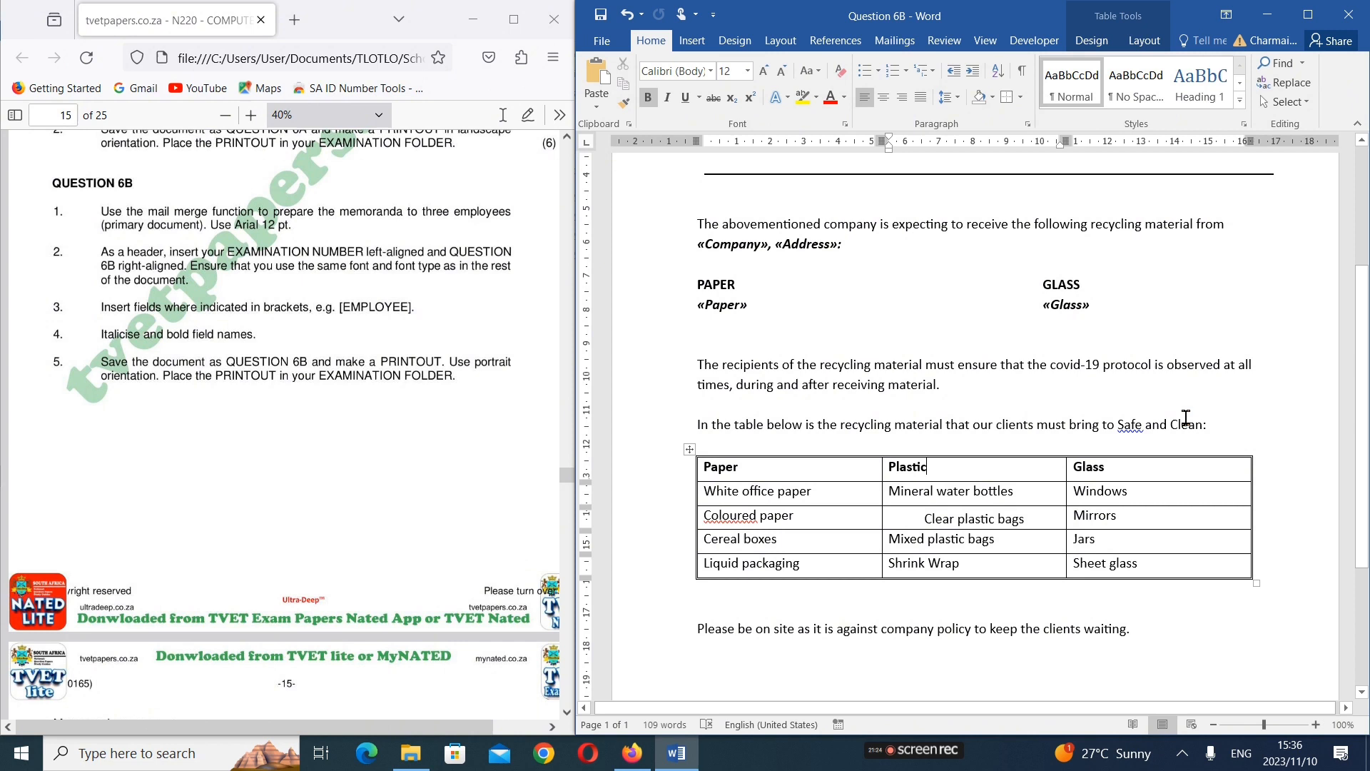
pyautogui.click(1128, 41)
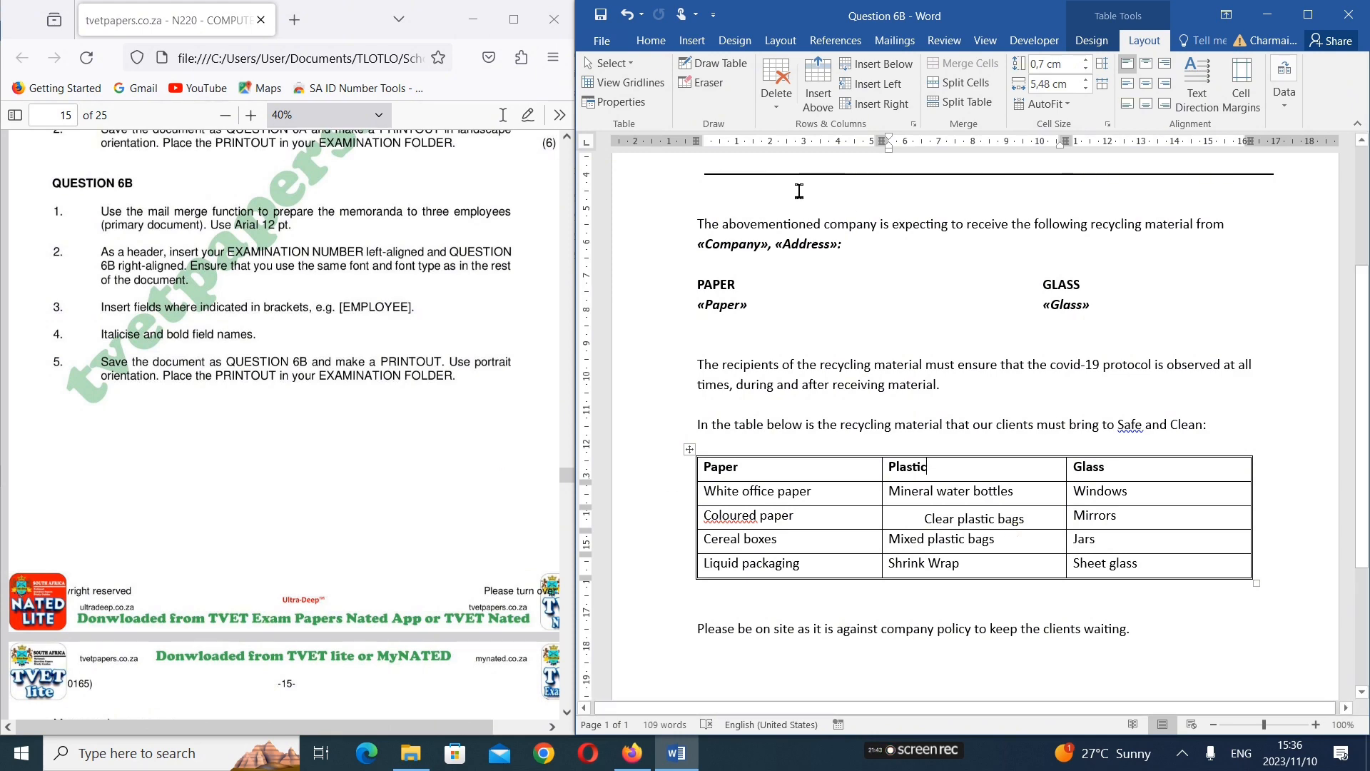
# Read the Question 6C instructions in the exam paper and preview the merged memorandum for records 1, 2 and 3
pyautogui.scroll(-1, 355, 373)
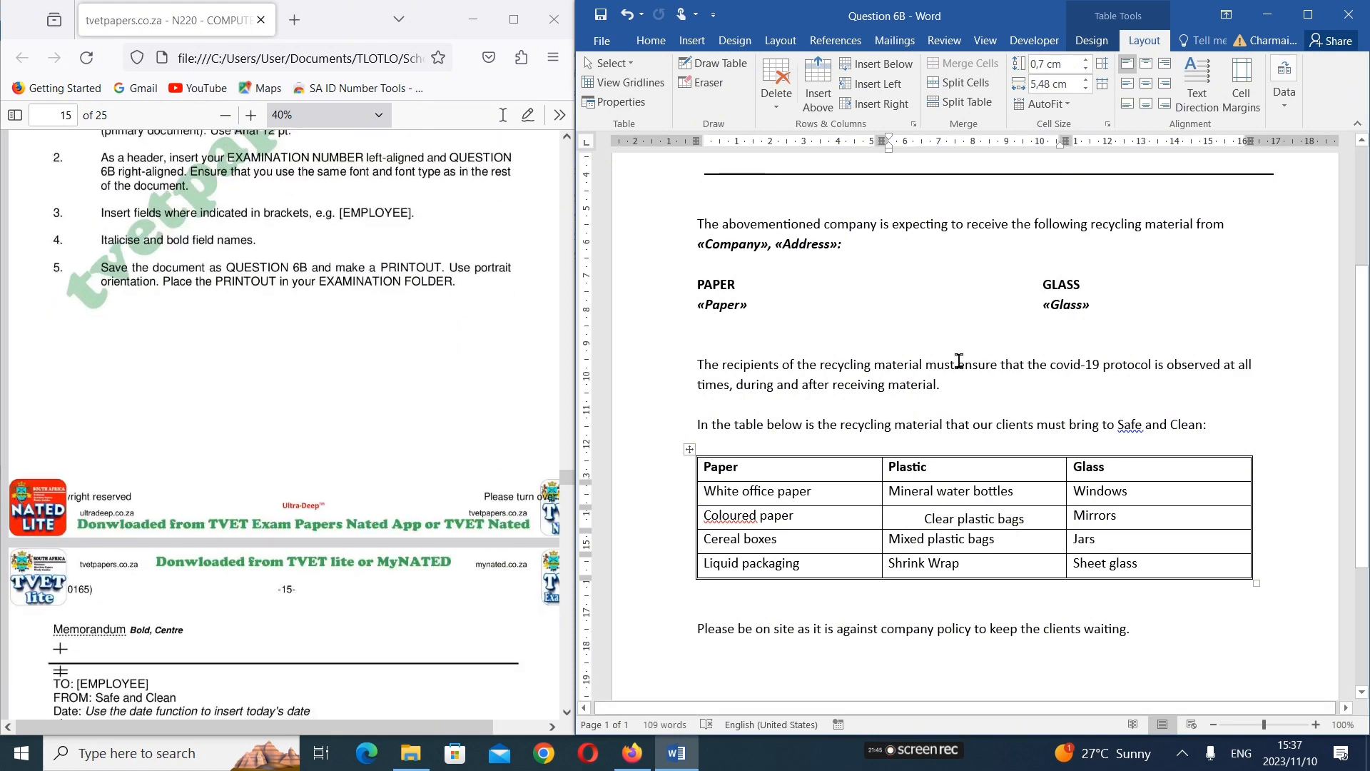
pyautogui.scroll(-2, 945, 305)
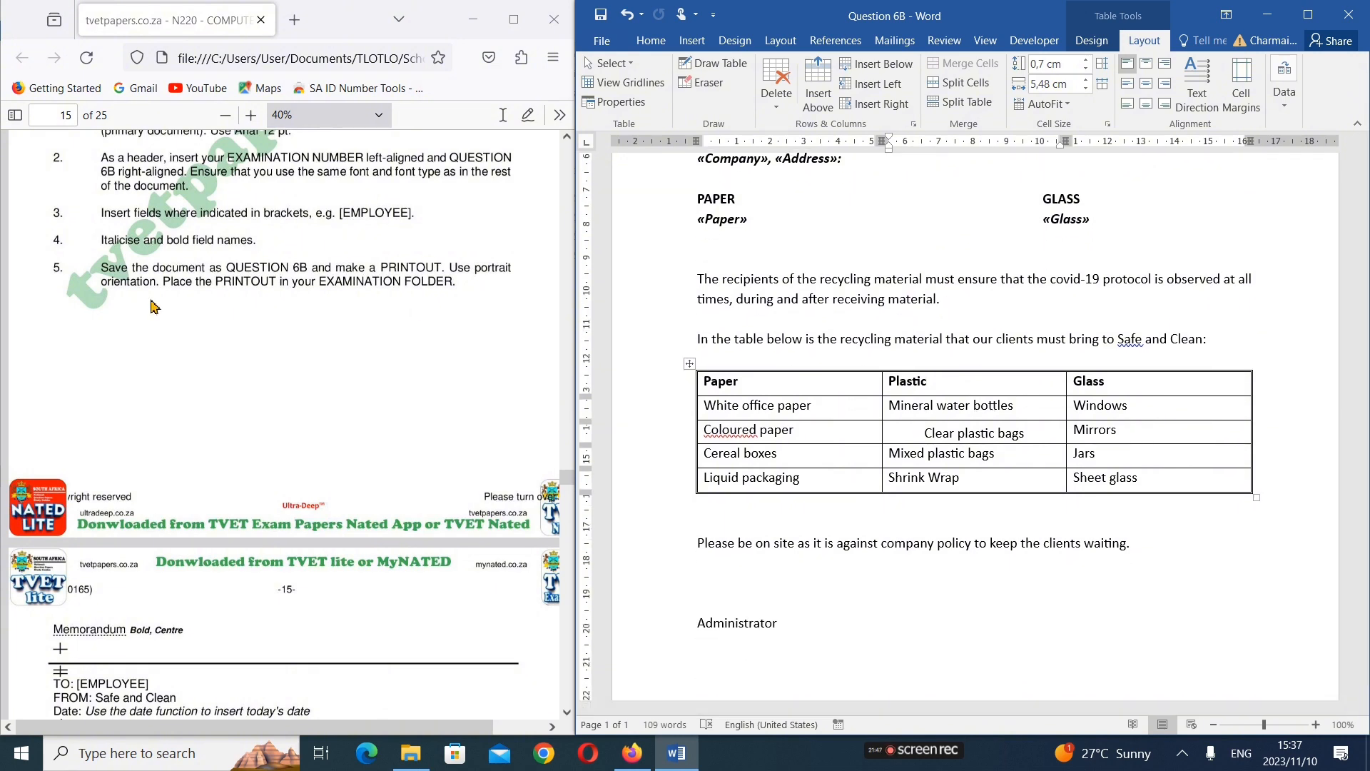
pyautogui.scroll(-3, 147, 302)
pyautogui.scroll(-8, 150, 306)
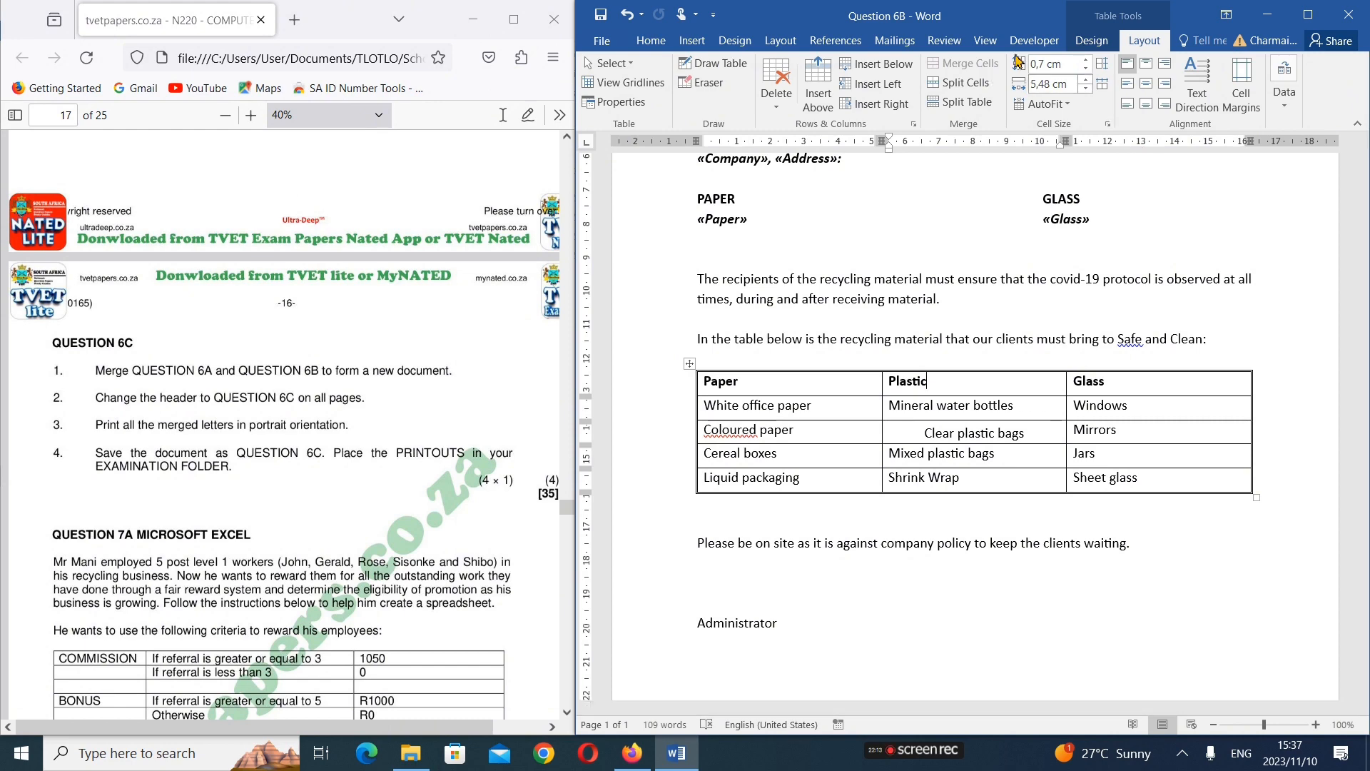
pyautogui.click(895, 40)
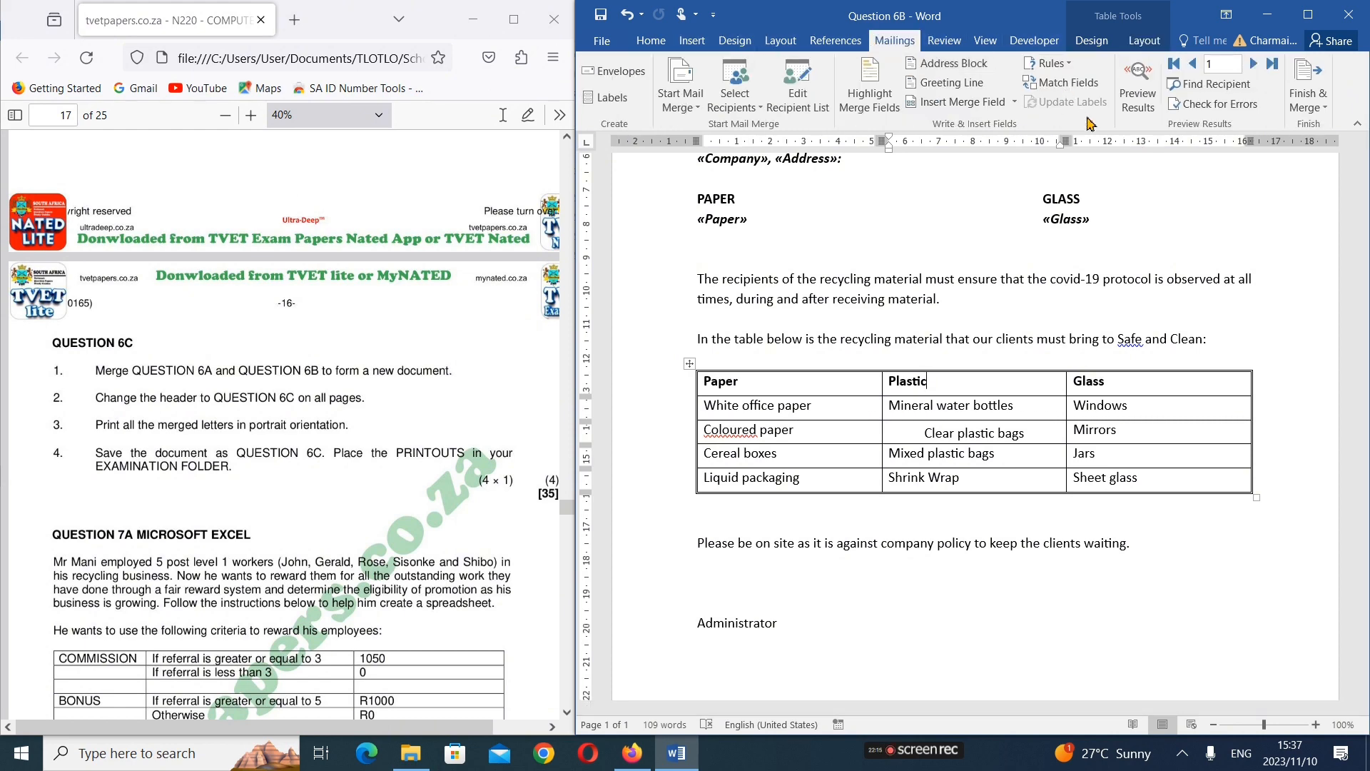
pyautogui.click(1138, 86)
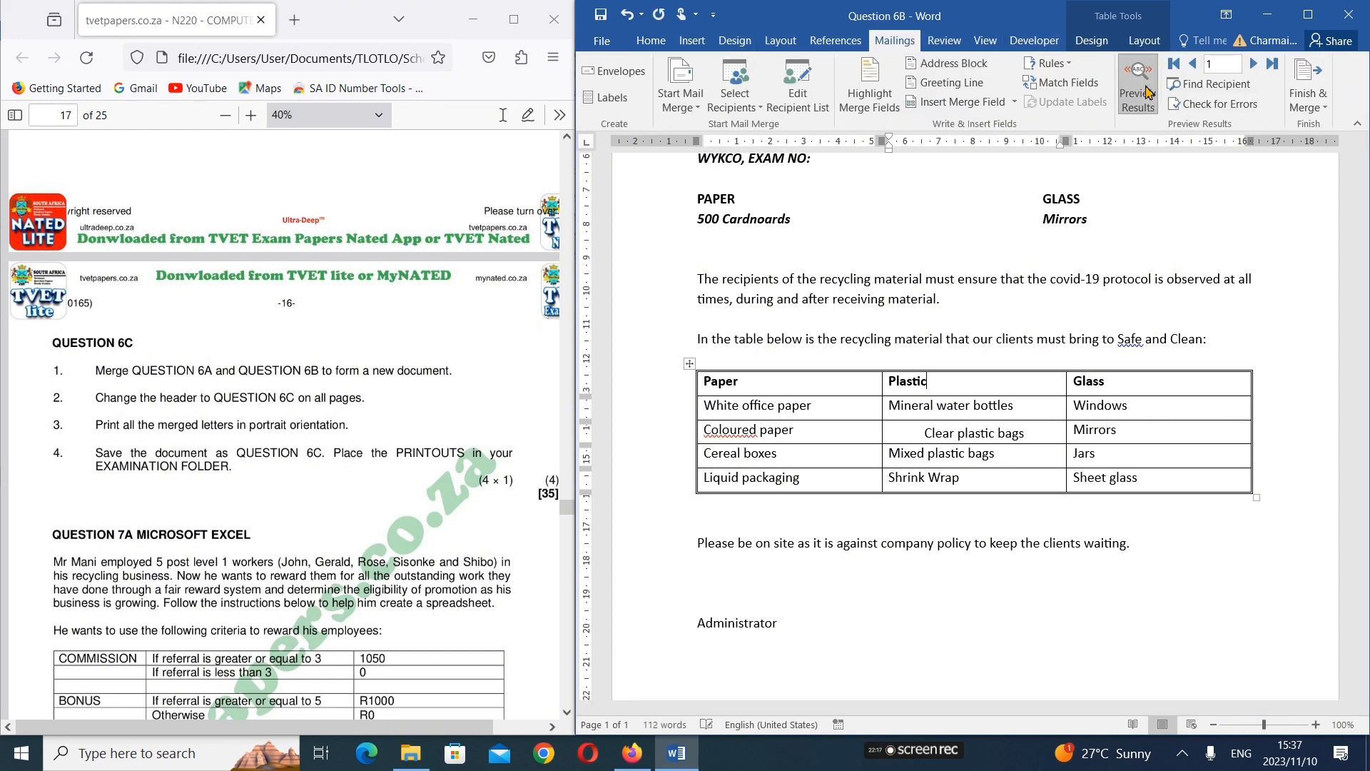
pyautogui.scroll(2, 974, 355)
pyautogui.scroll(3, 974, 354)
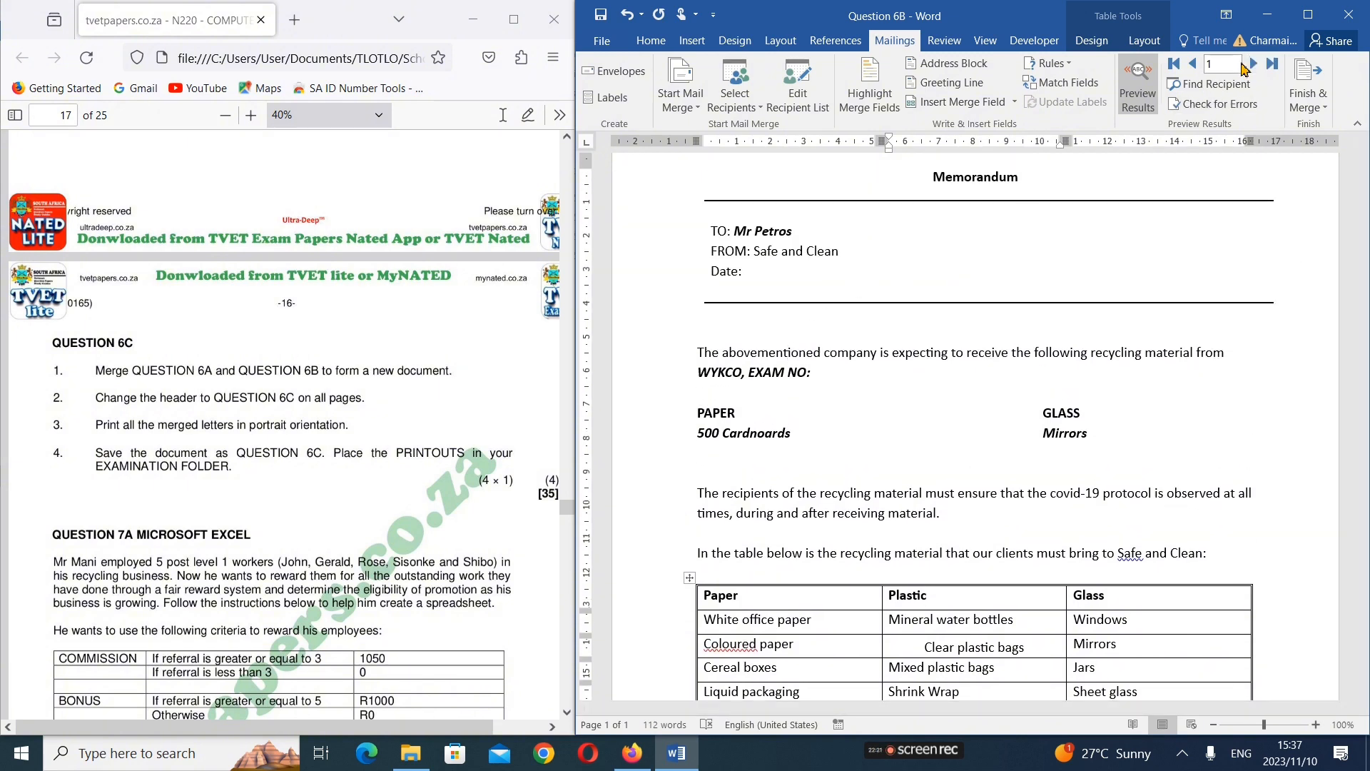
pyautogui.click(1255, 64)
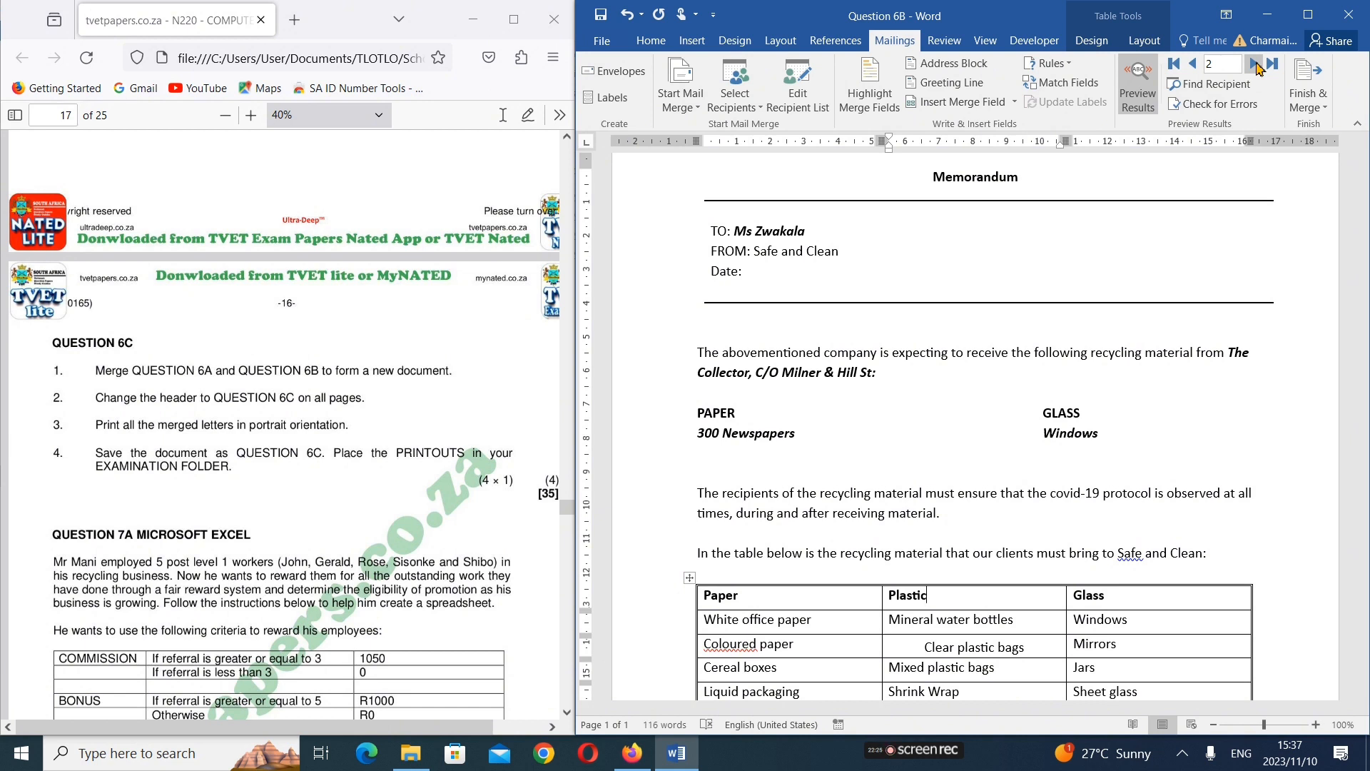
pyautogui.click(1255, 64)
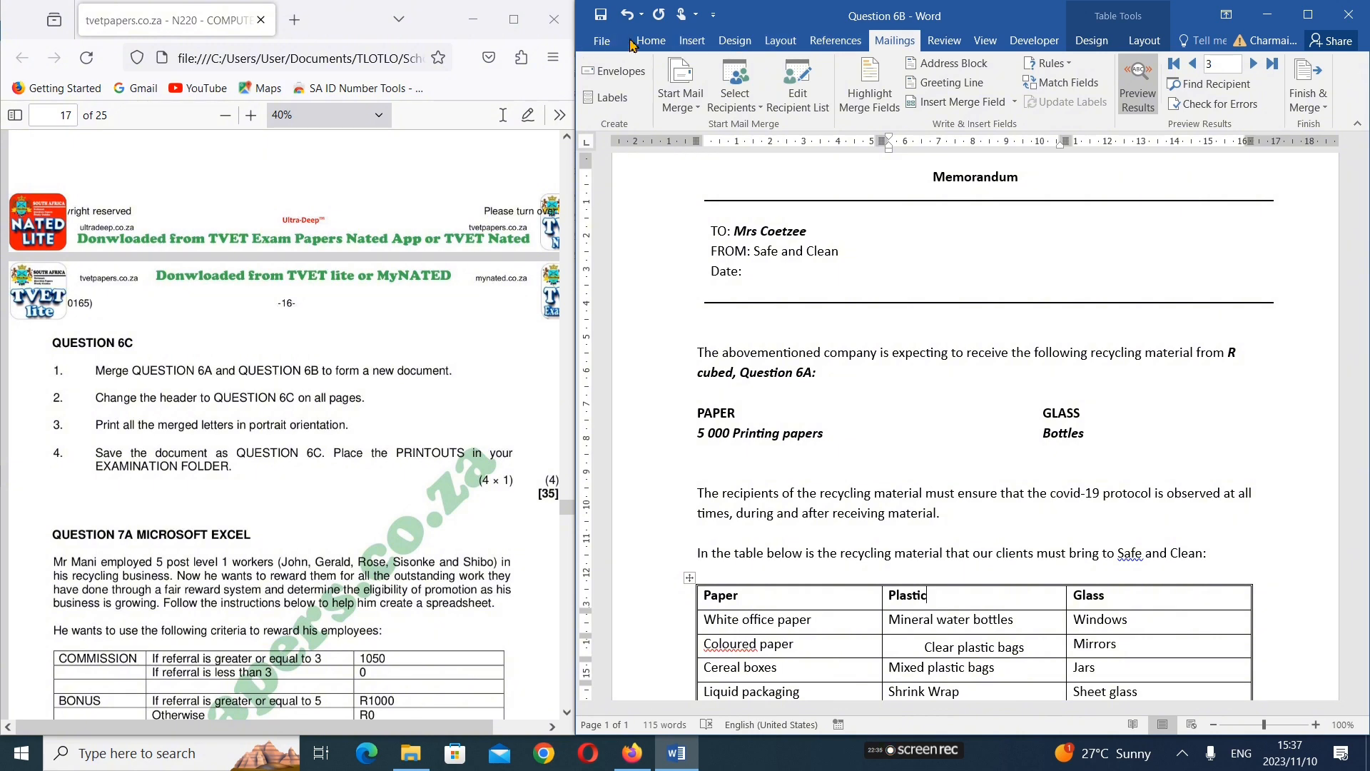
pyautogui.click(692, 41)
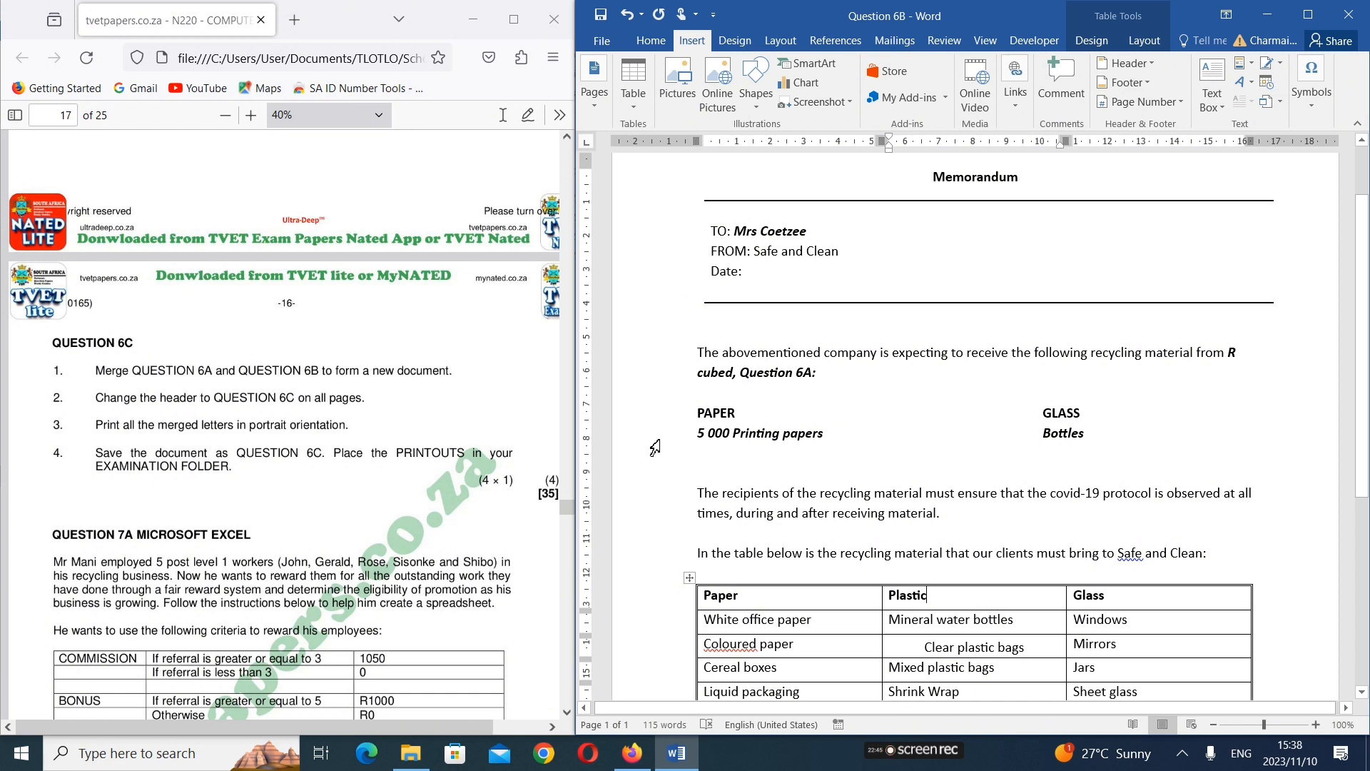
pyautogui.moveTo(878, 742)
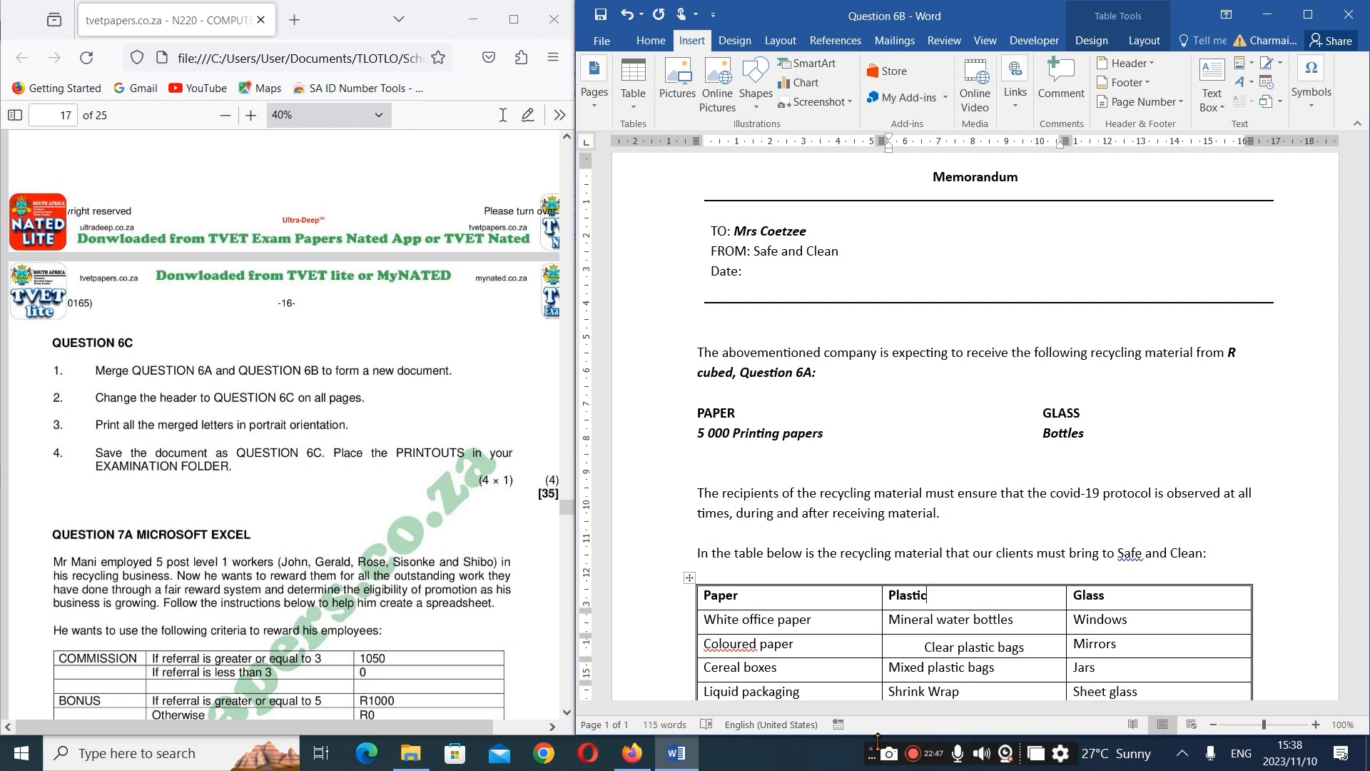